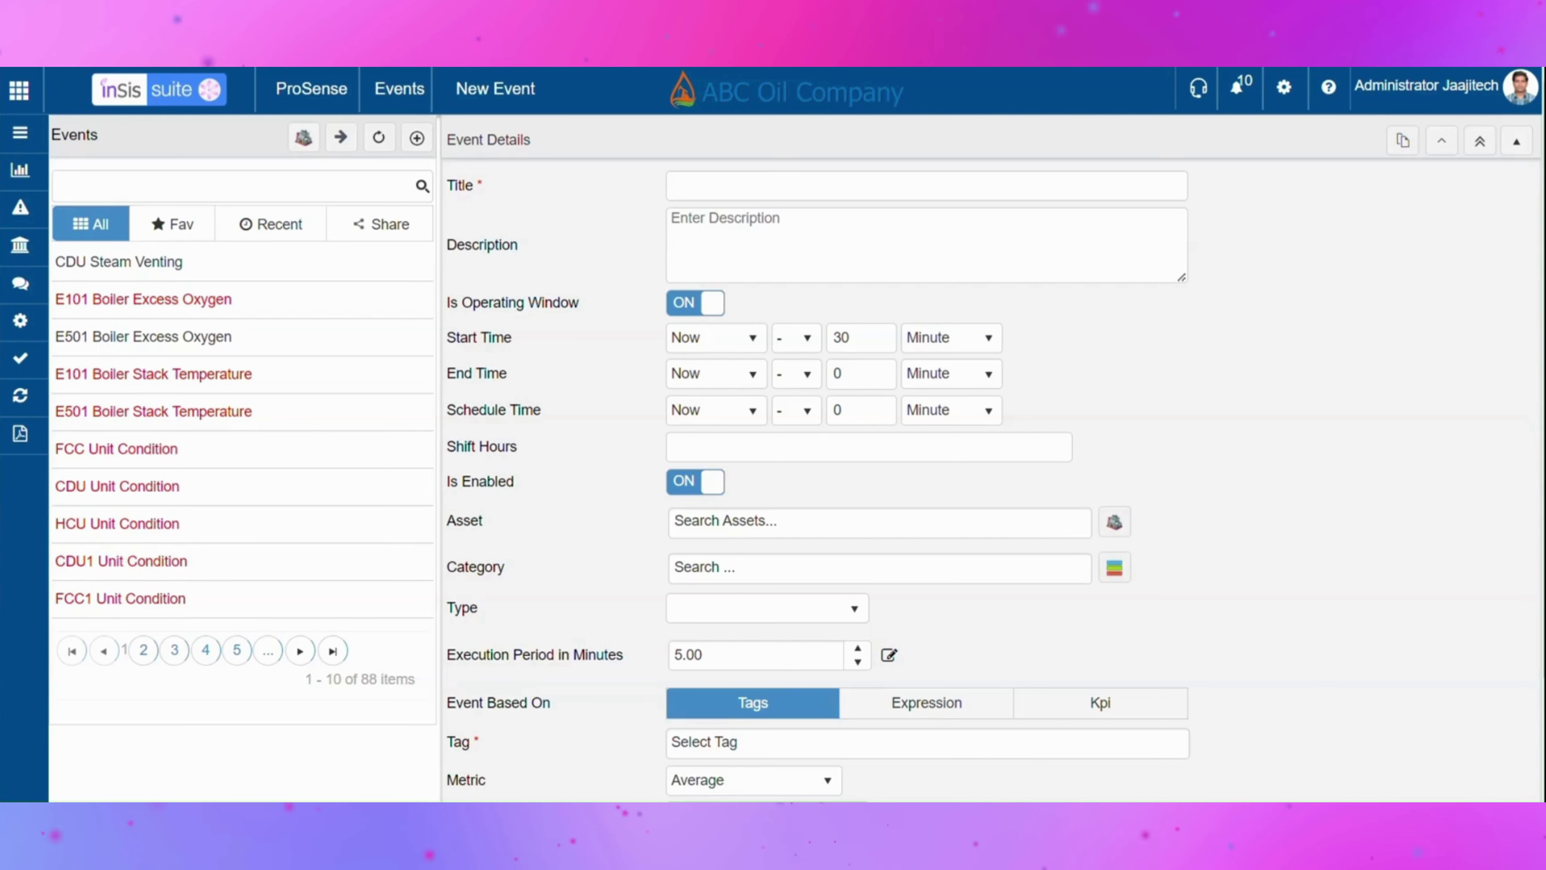
# Set both the title and the description of the new event to "Event Summary Report Demo"
pyautogui.click(997, 186)
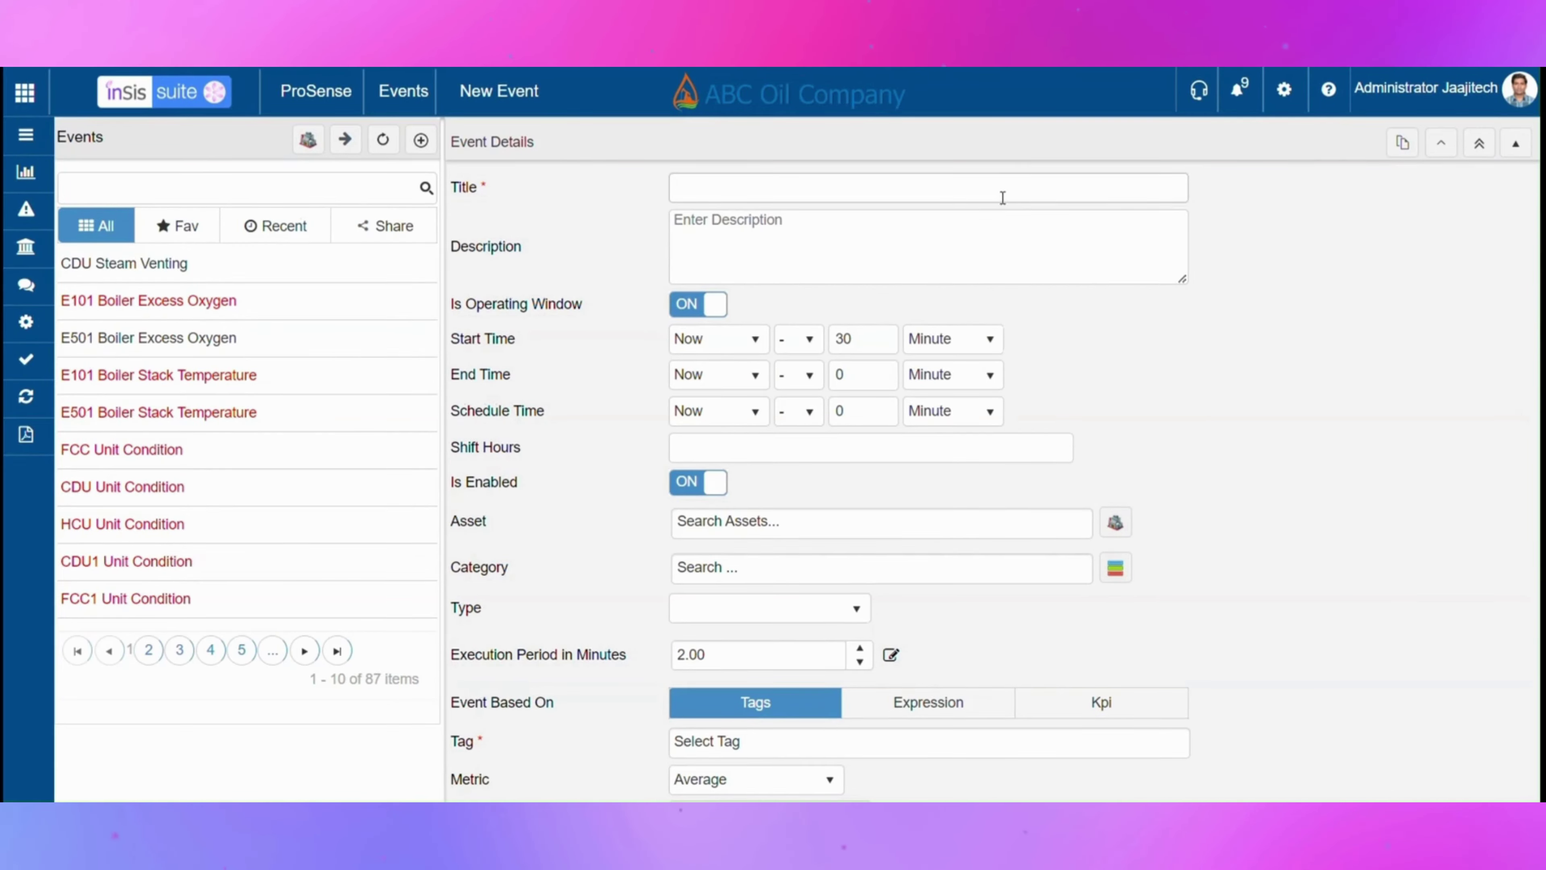
pyautogui.write('Event Summary Report Demo')
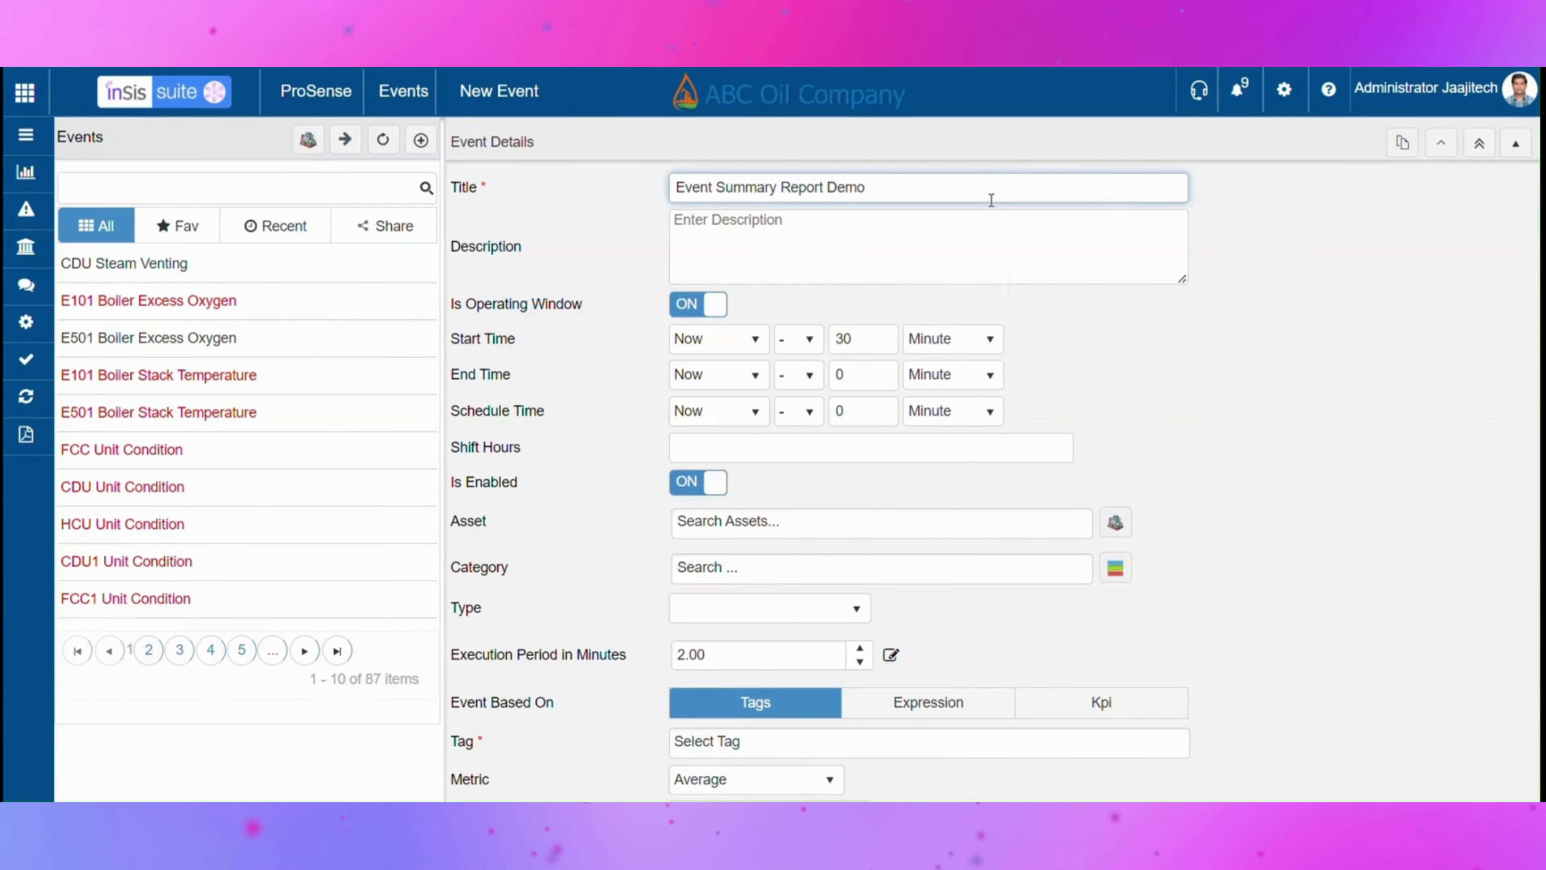
pyautogui.click(941, 234)
pyautogui.write('Event Summary Report Demo')
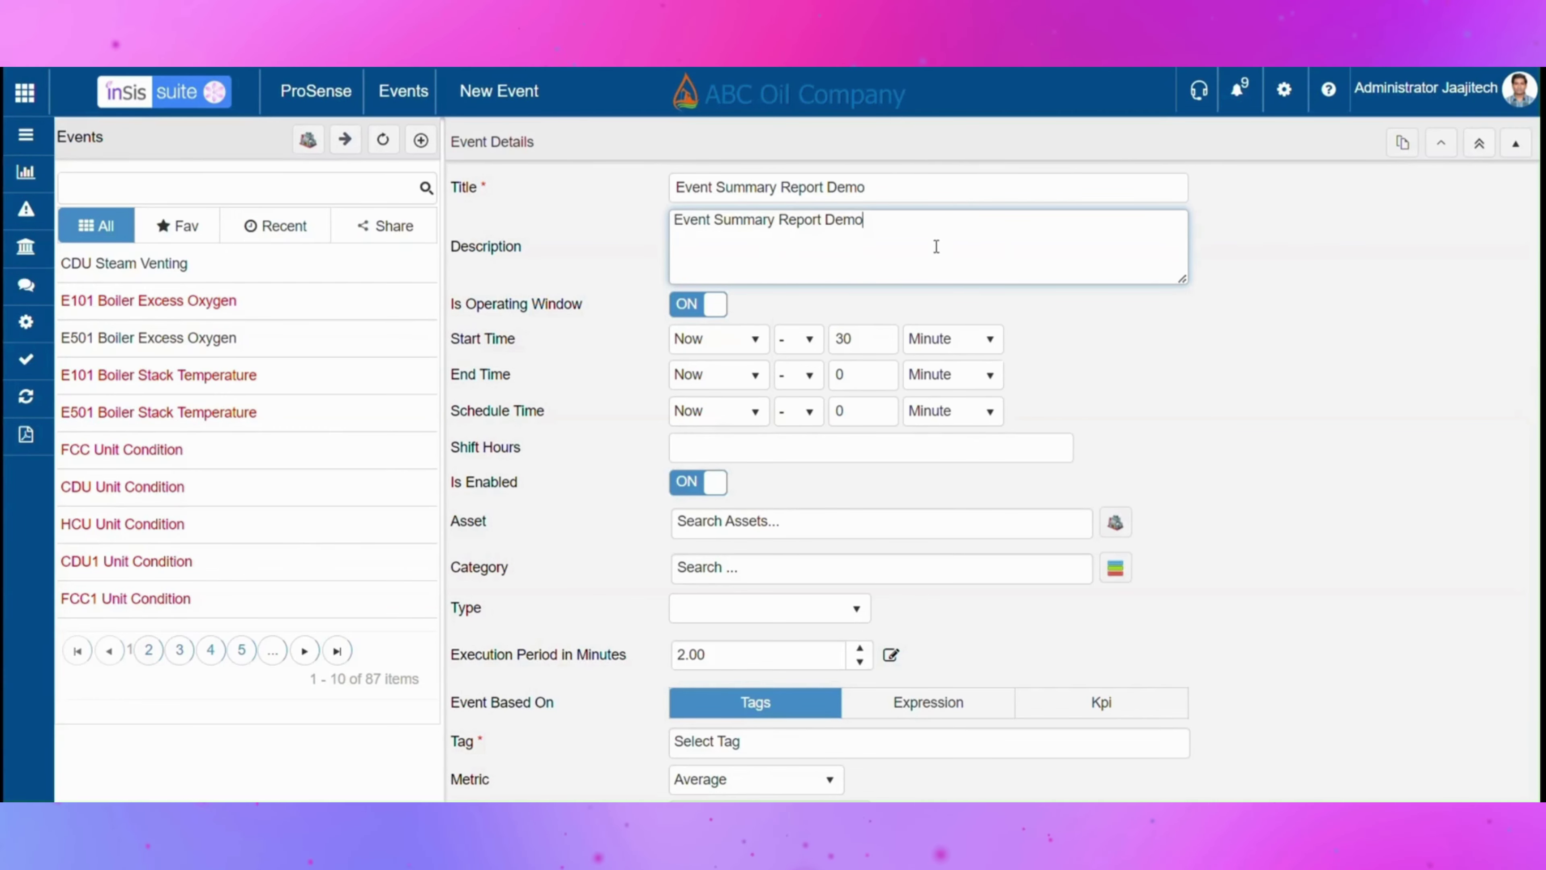
# Assign the event to the ABC Oil Company asset and the Safety category
pyautogui.scroll(-3, 1039, 387)
pyautogui.click(1037, 387)
pyautogui.write('any')
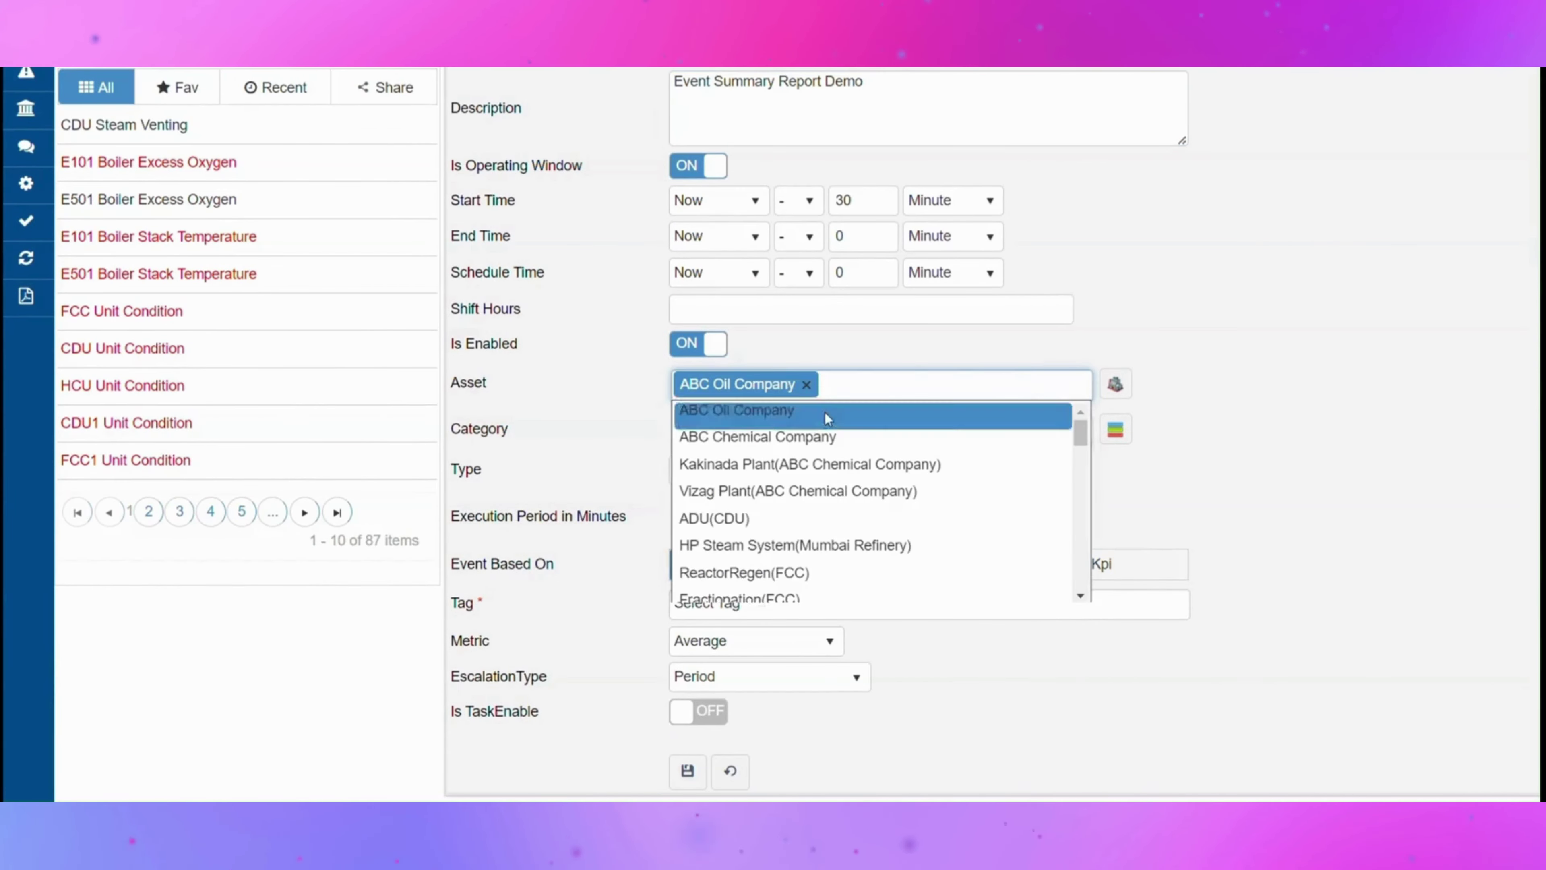
pyautogui.click(825, 412)
pyautogui.click(820, 425)
pyautogui.write('a')
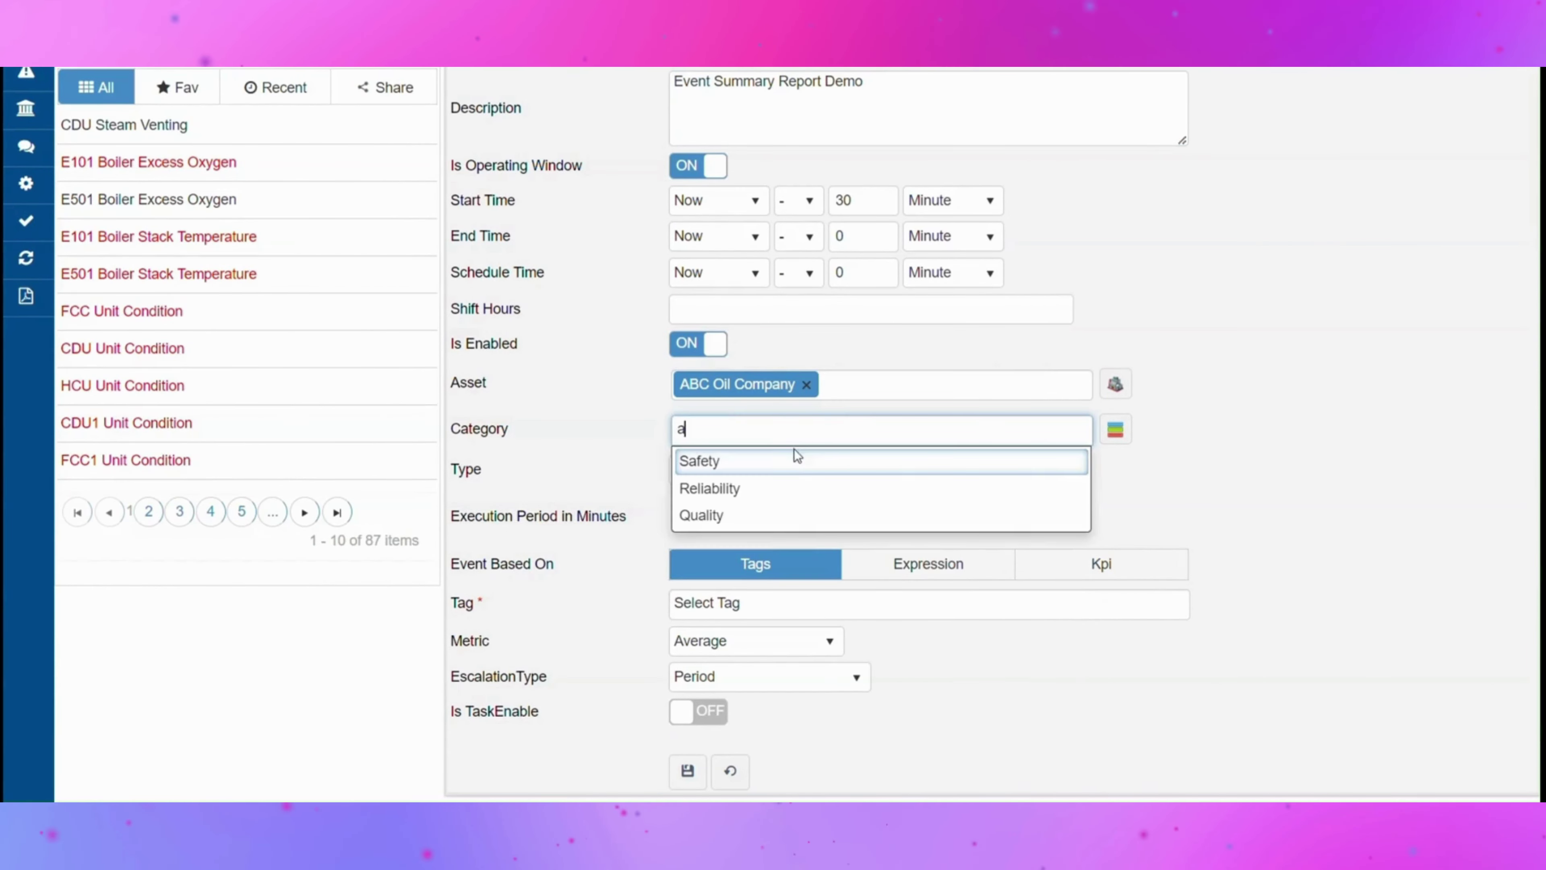
pyautogui.click(784, 461)
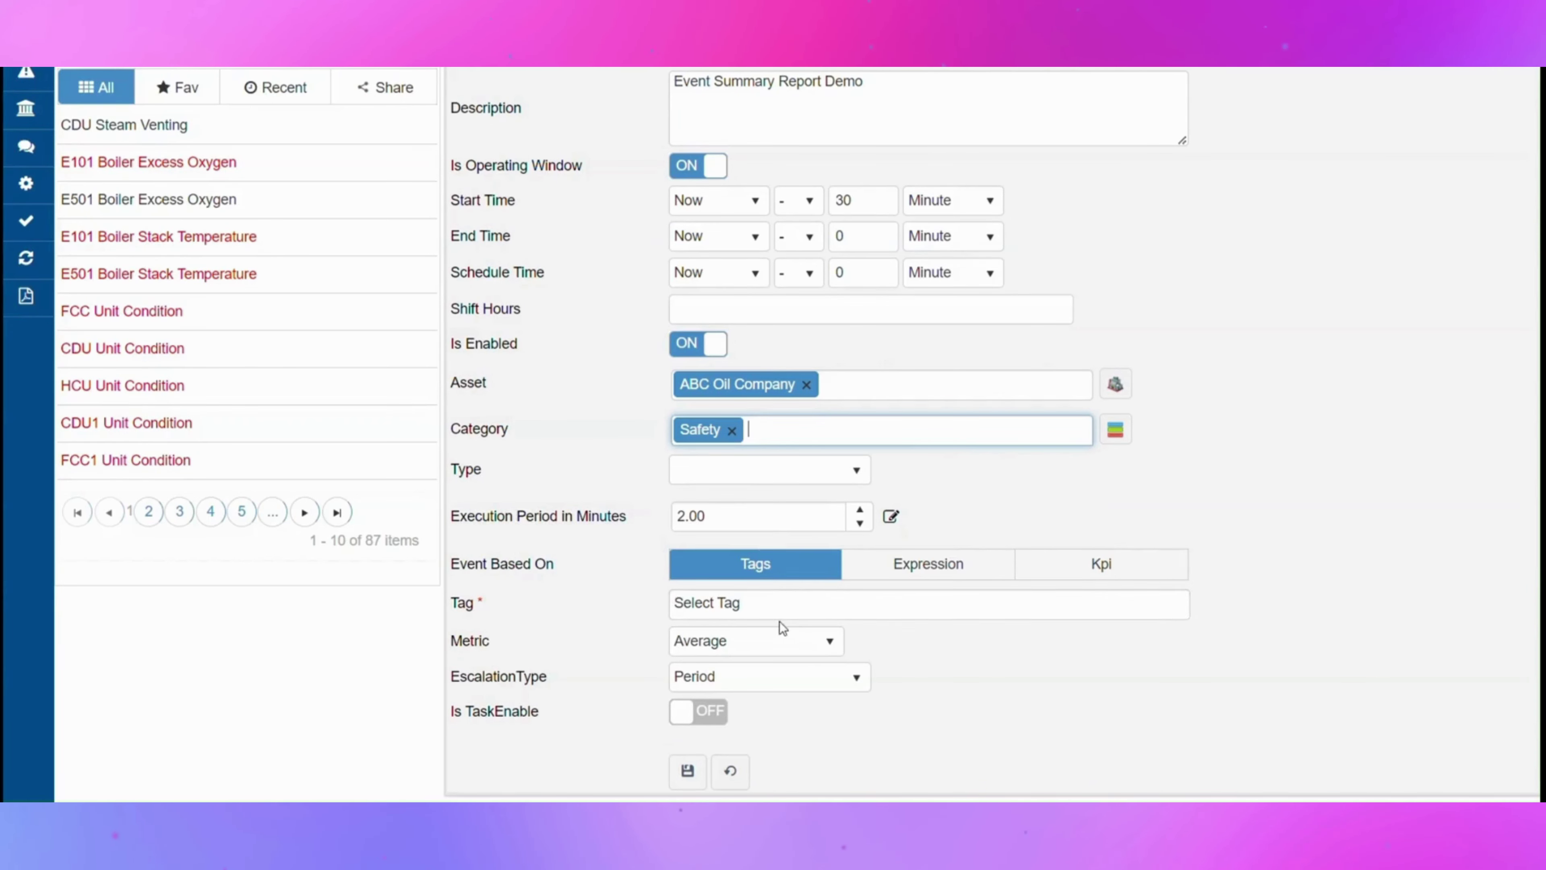
# Base the event on the expression C=A+B and save the event
pyautogui.click(928, 563)
pyautogui.click(872, 611)
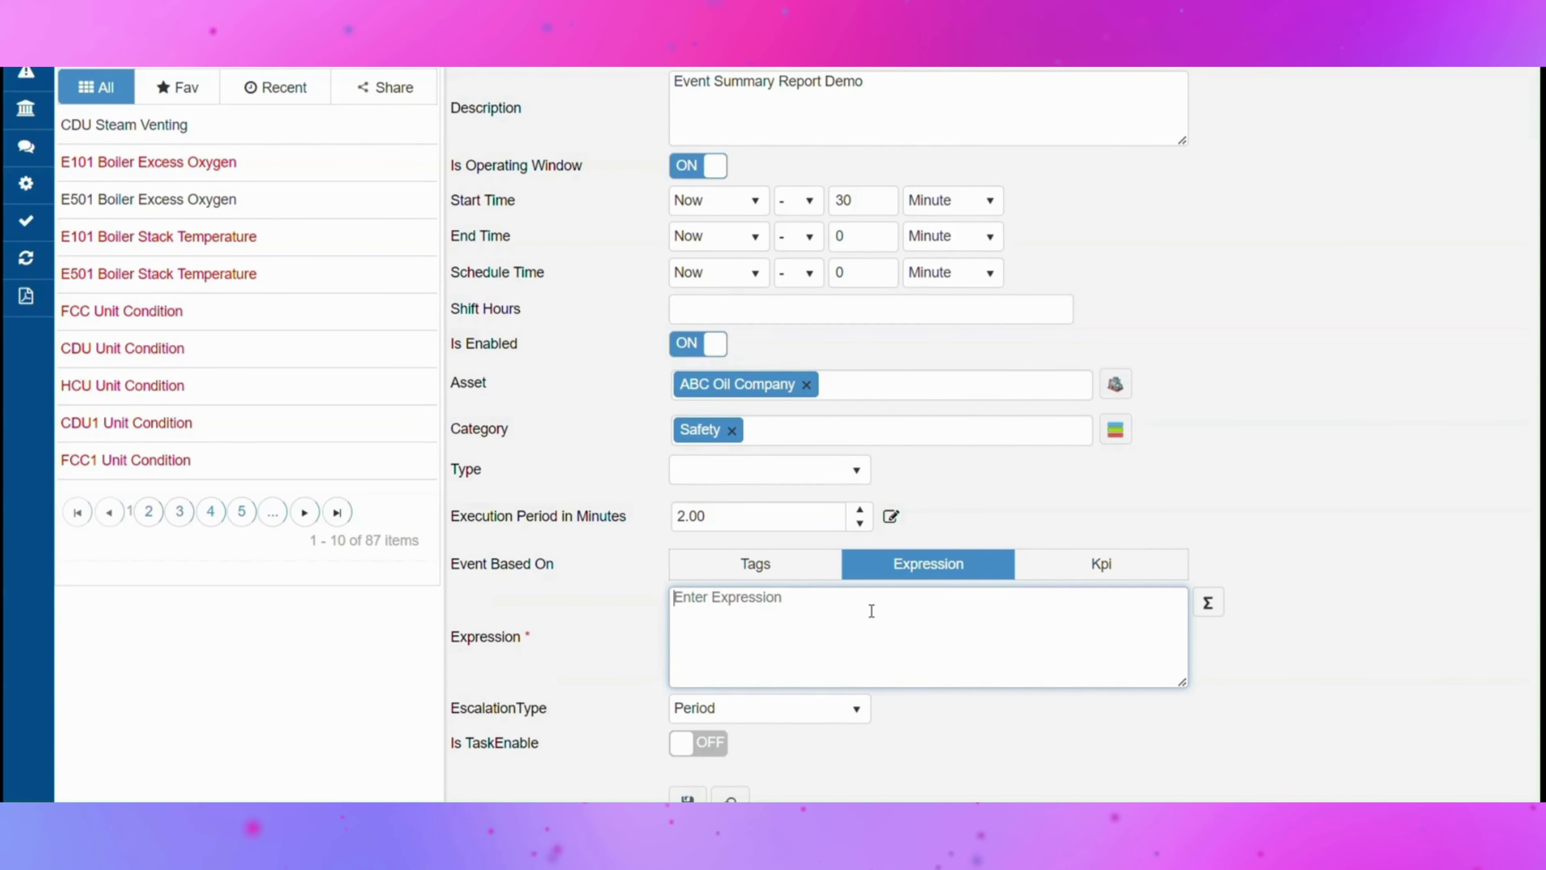
pyautogui.write('C=A+B')
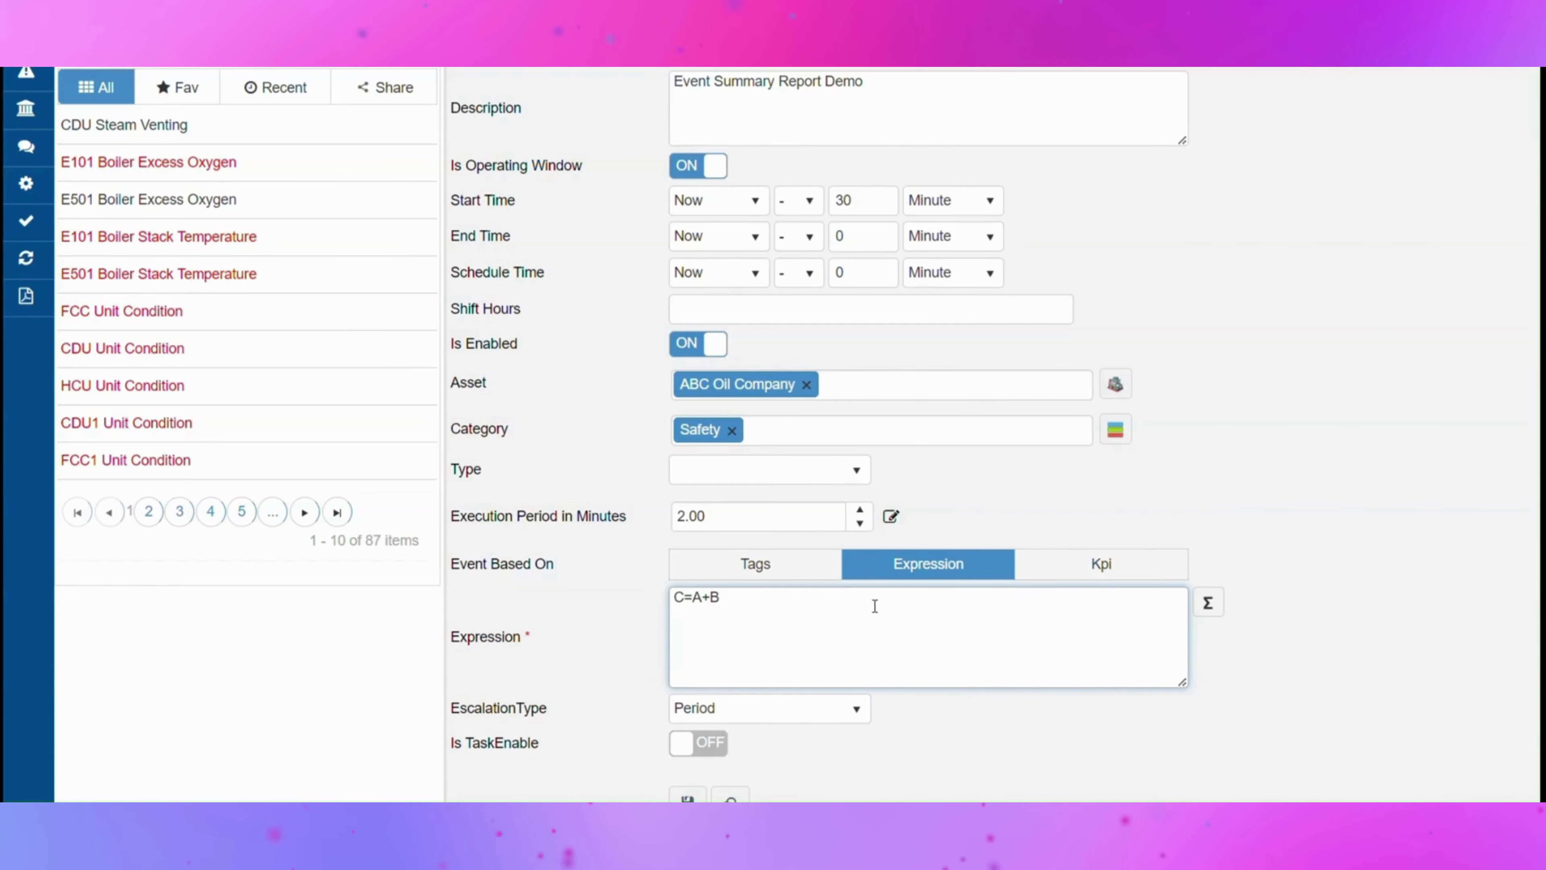
pyautogui.scroll(-1, 875, 606)
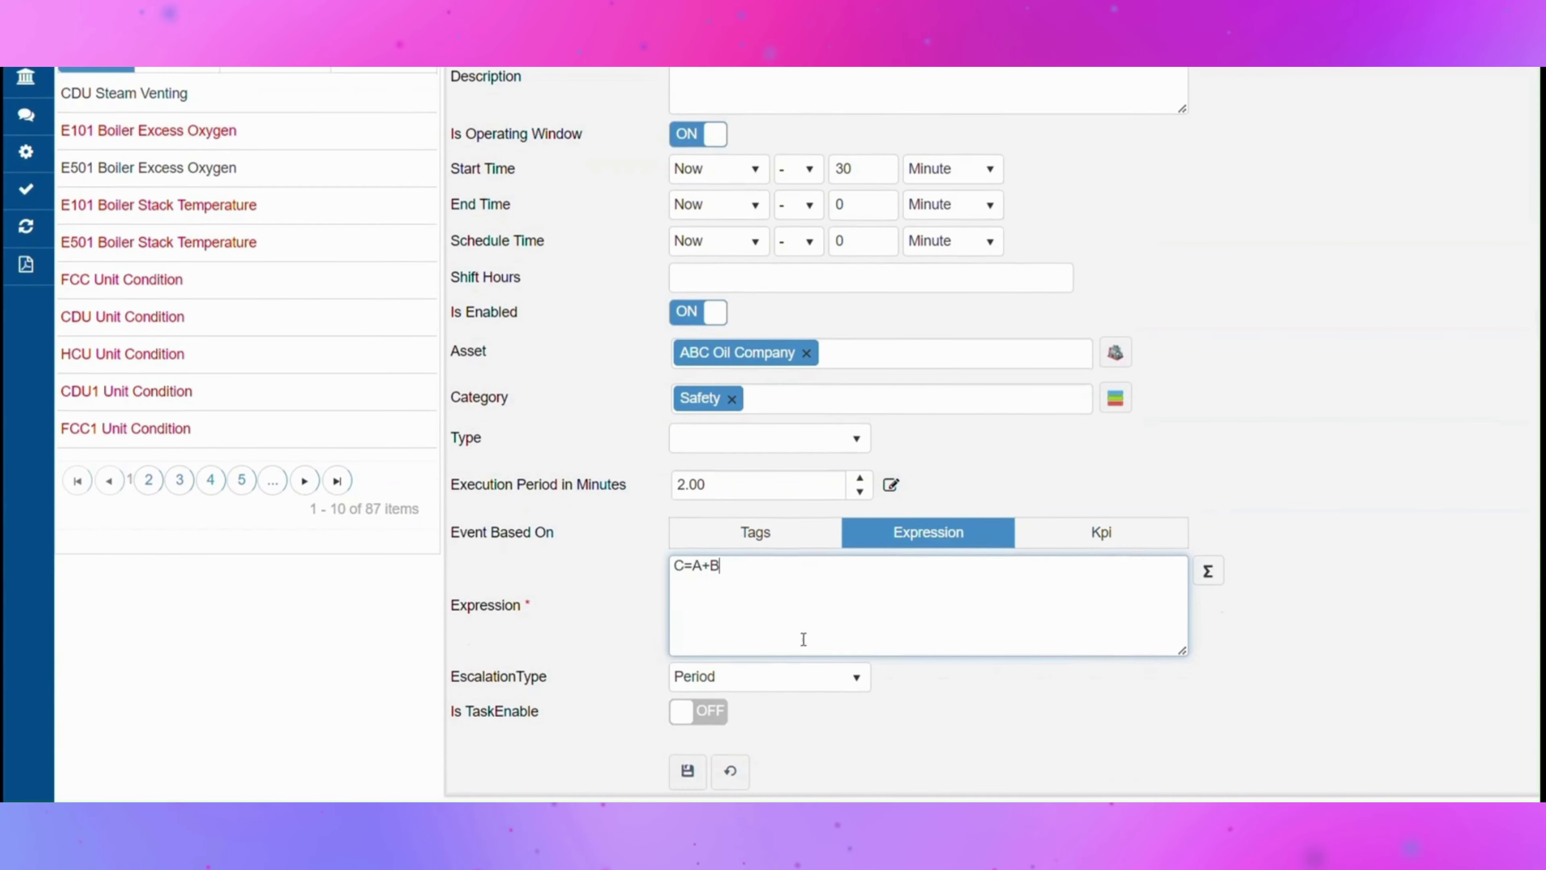
pyautogui.click(687, 770)
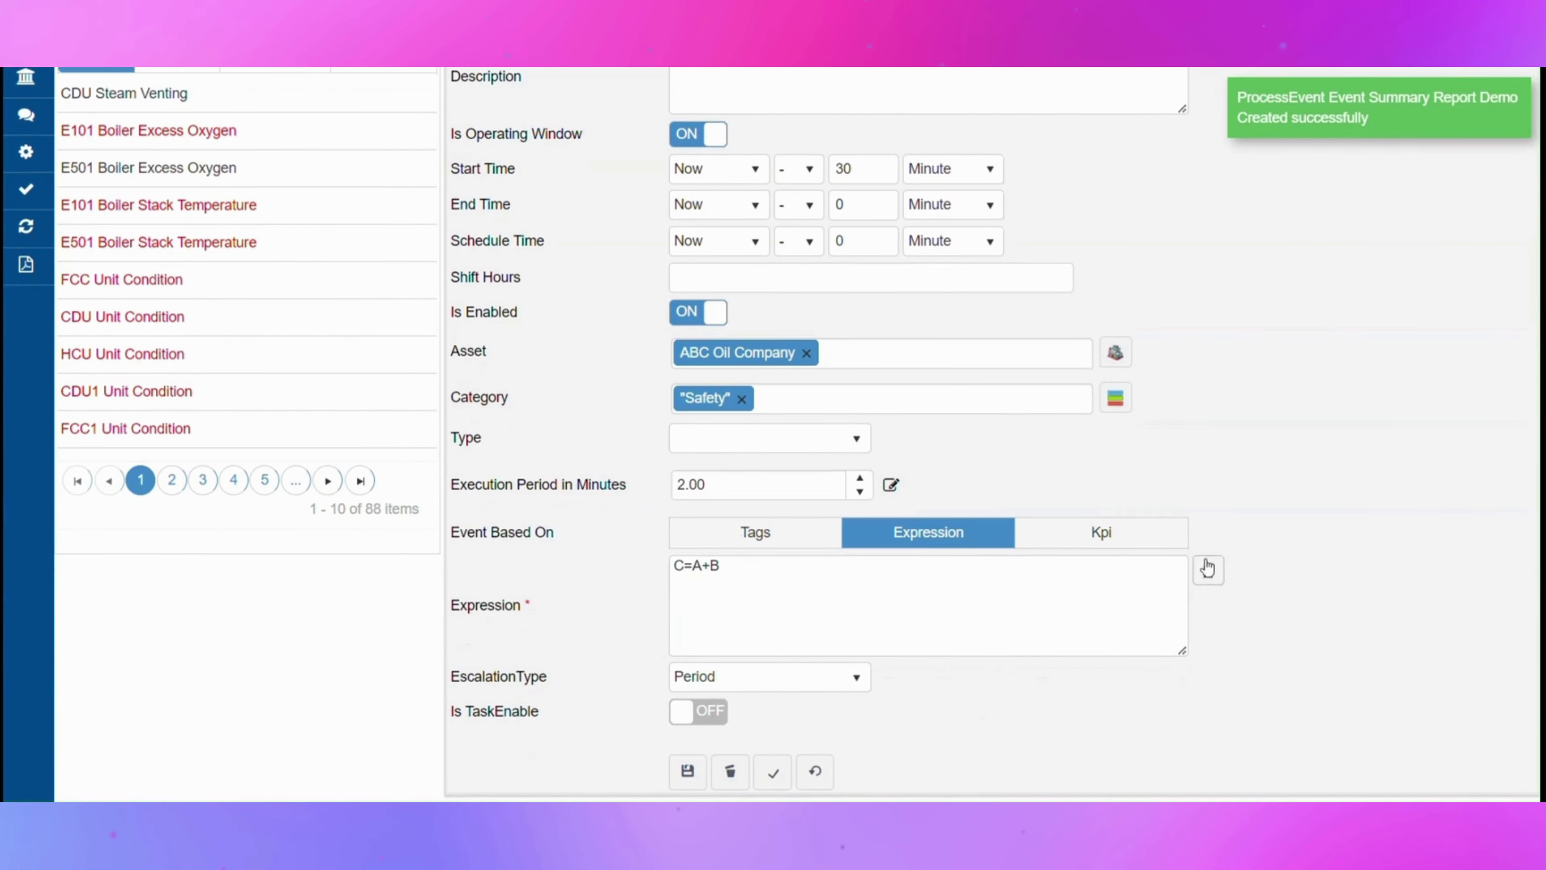
# Map expression variable A to the tag FI1501.PV | Value with the Value metric and save the mapping
pyautogui.click(1209, 575)
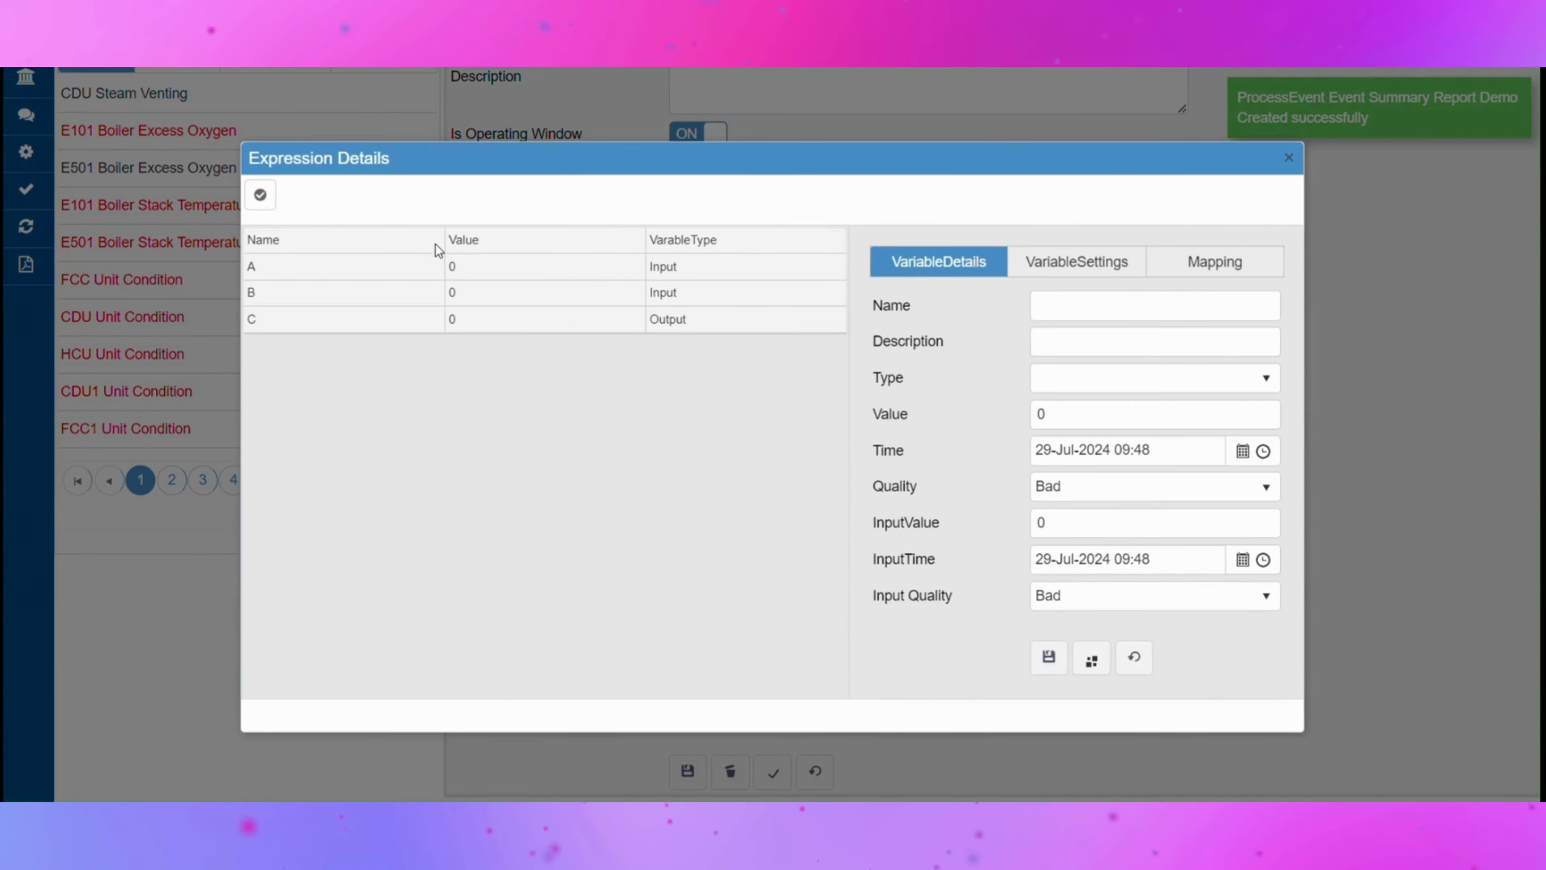
pyautogui.click(443, 267)
pyautogui.click(1225, 263)
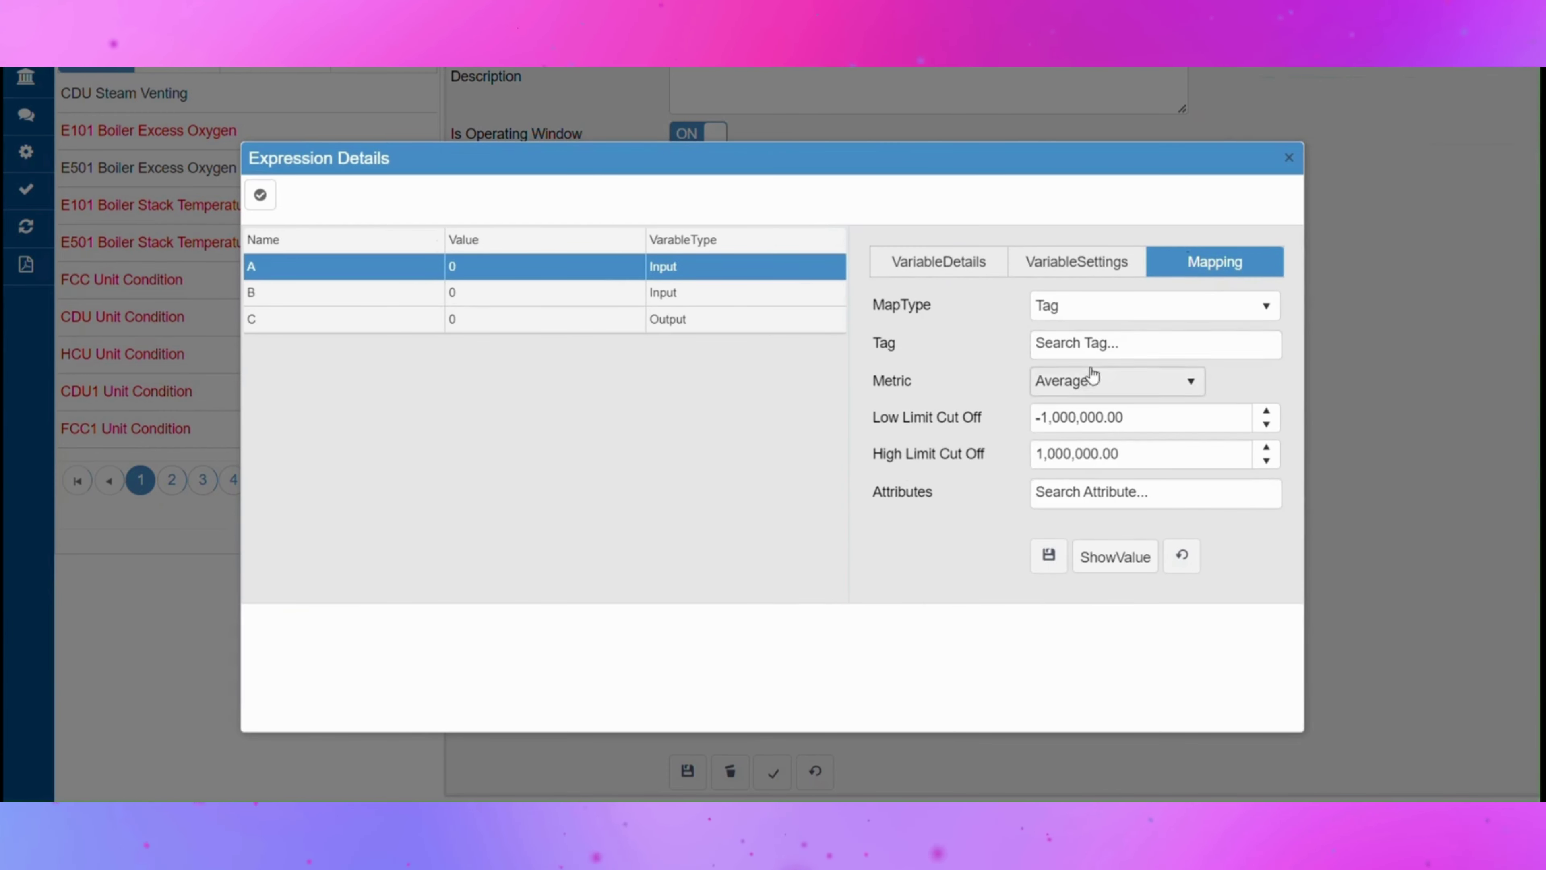
pyautogui.click(1099, 357)
pyautogui.write('1')
pyautogui.click(1103, 399)
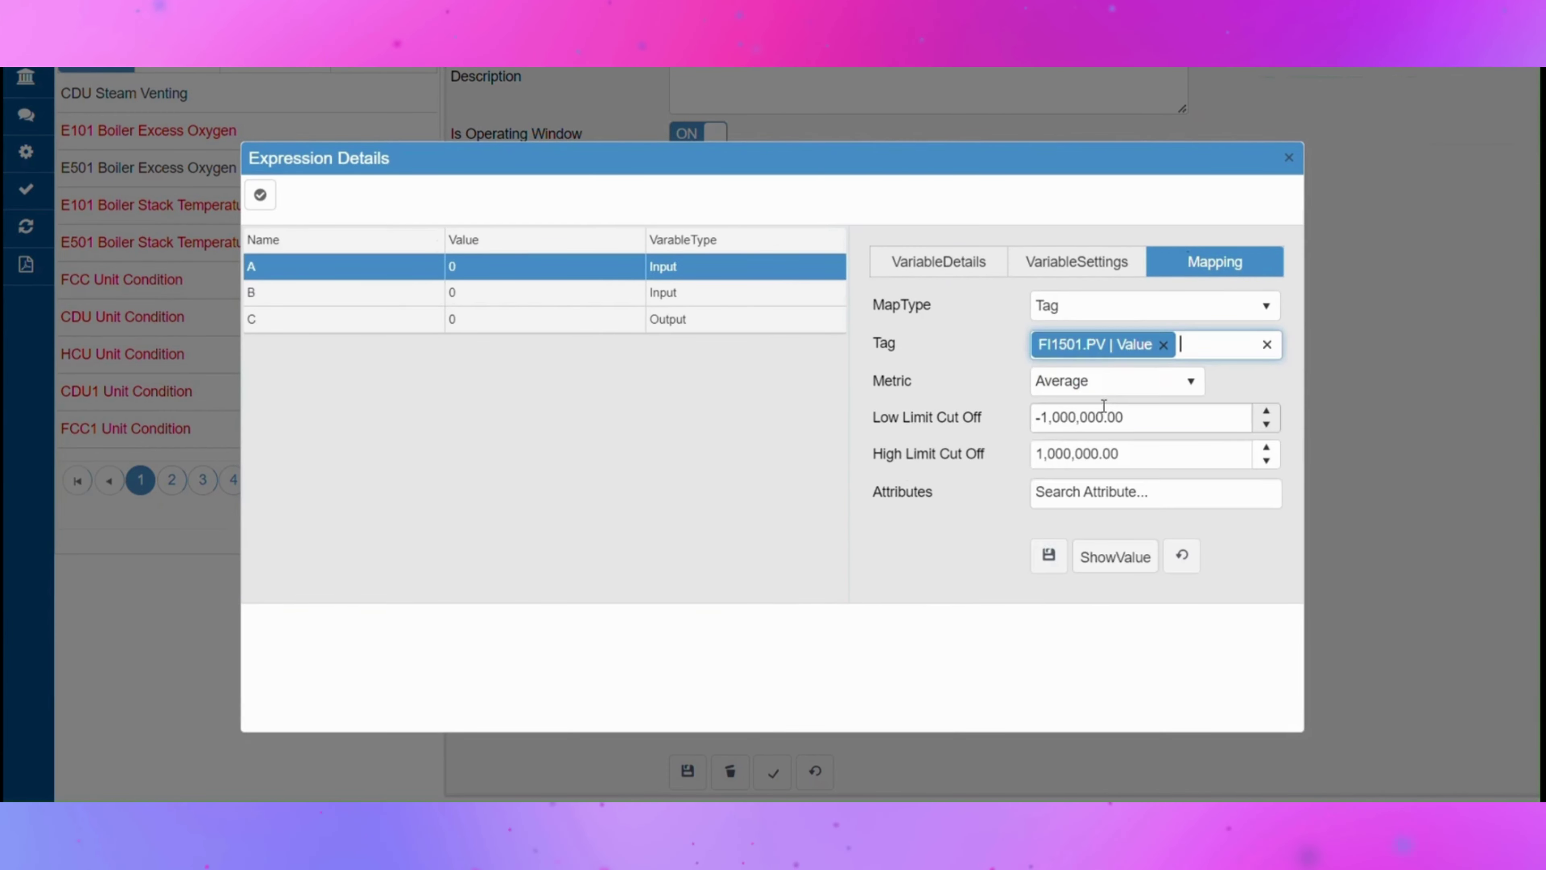
pyautogui.click(1103, 384)
pyautogui.scroll(-5, 1091, 518)
pyautogui.click(1090, 569)
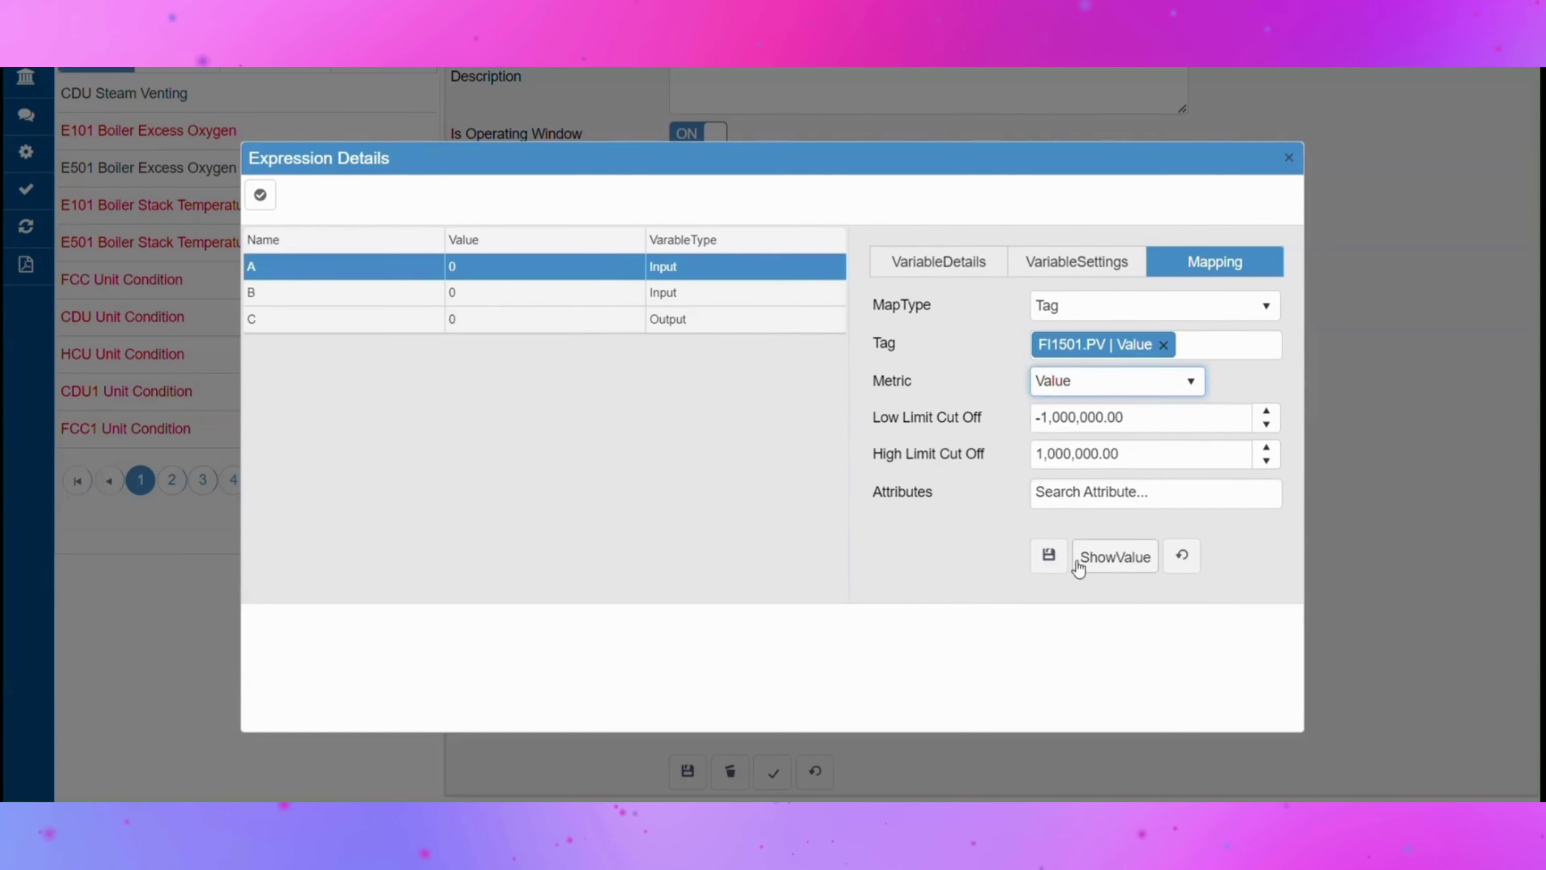
pyautogui.click(1052, 557)
# Map expression variable B to the tag FI1502.PV | Value, save the mapping and show the variable's value
pyautogui.click(715, 294)
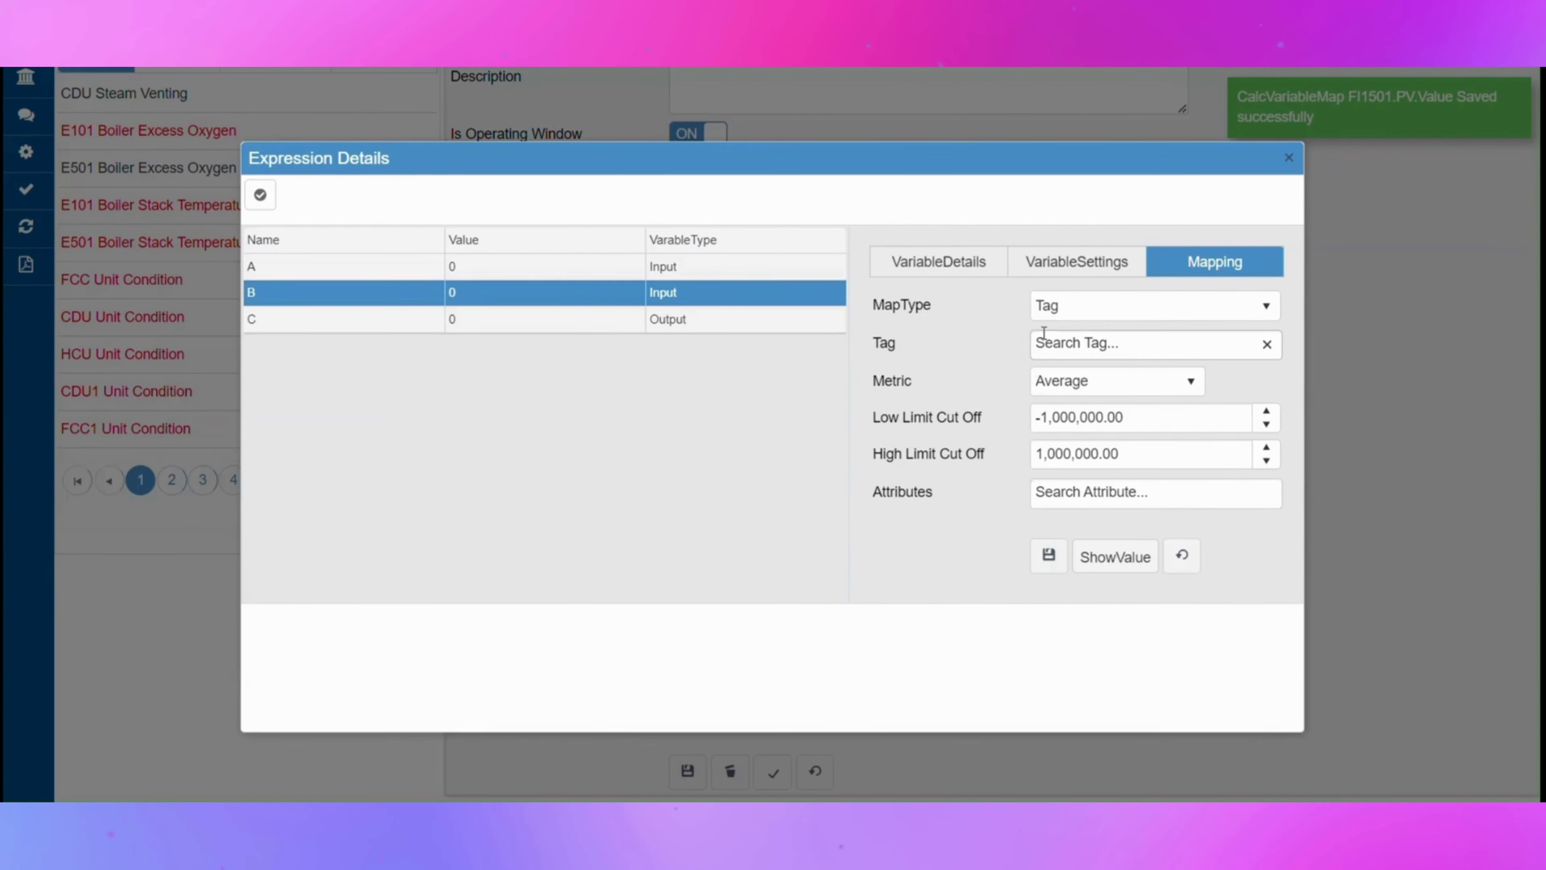
pyautogui.click(1129, 345)
pyautogui.write('fi')
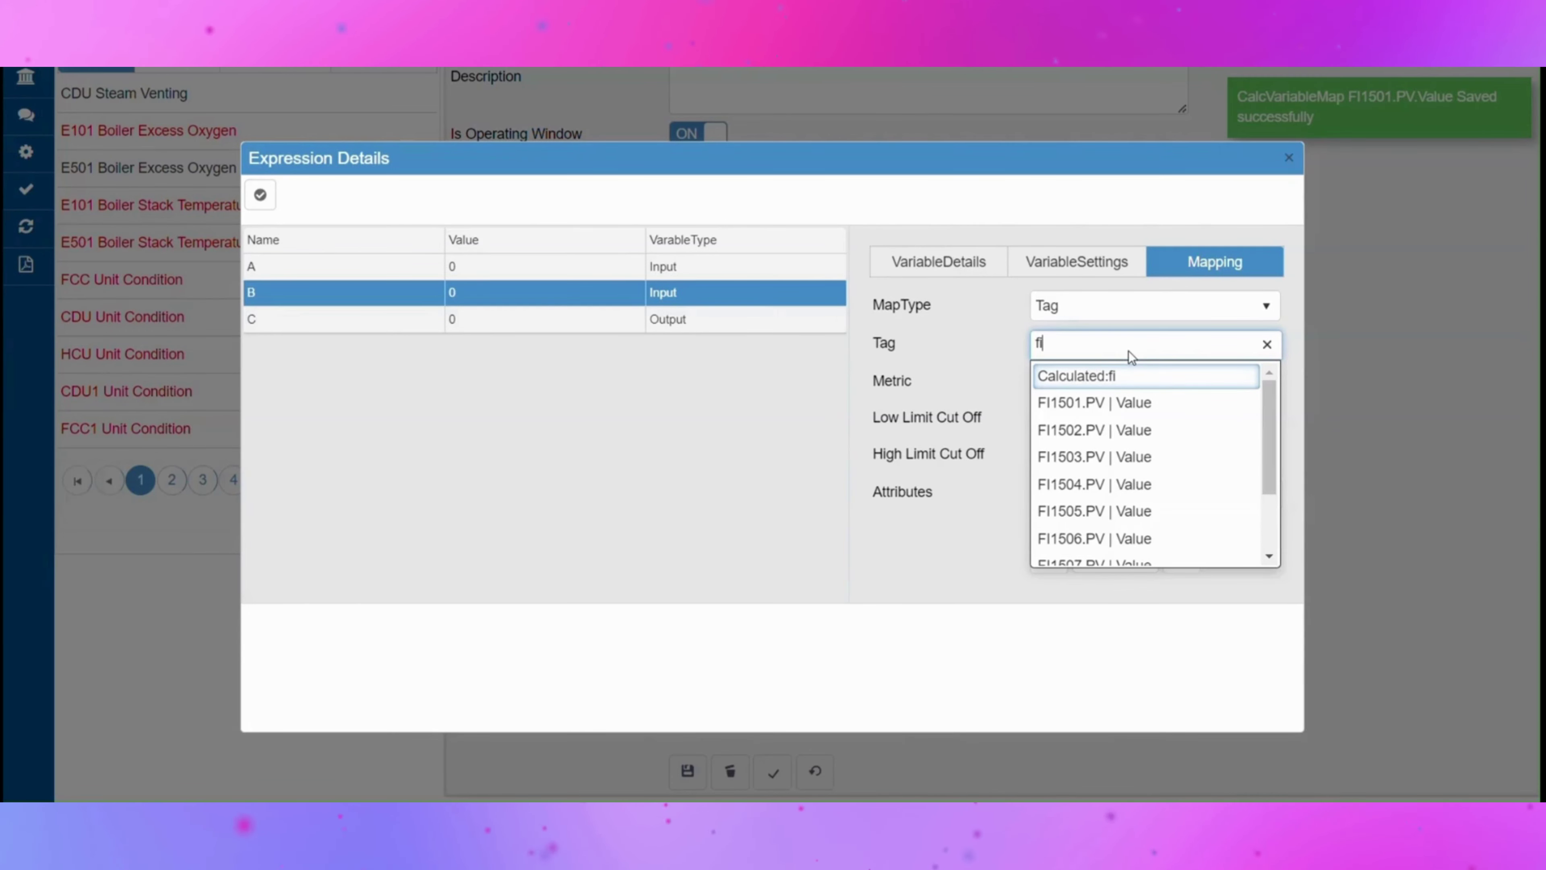
pyautogui.click(1112, 429)
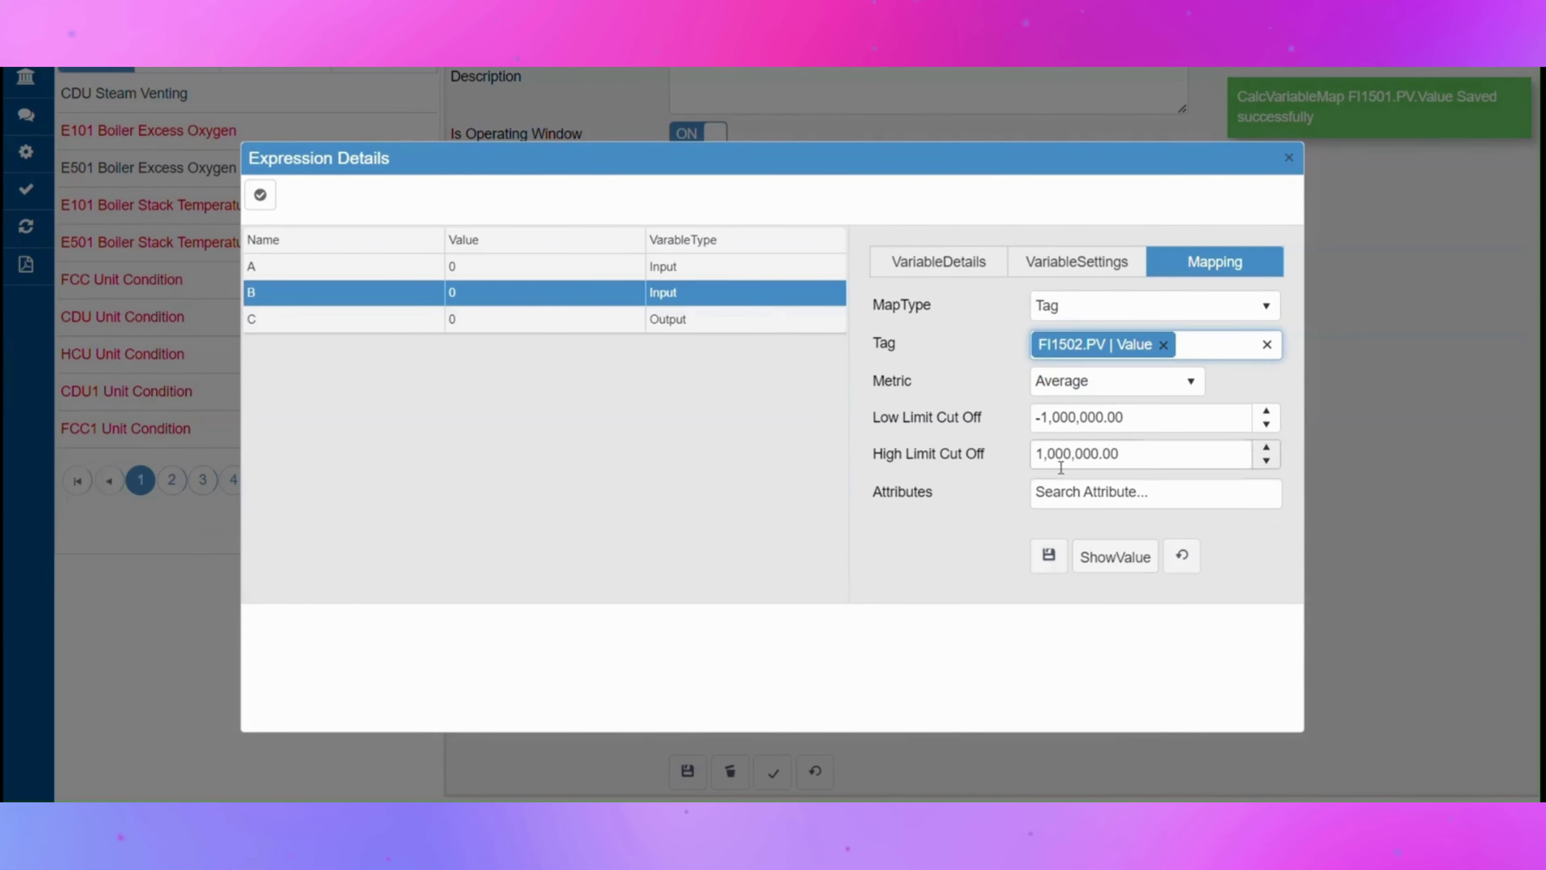
pyautogui.click(1049, 556)
pyautogui.click(1095, 557)
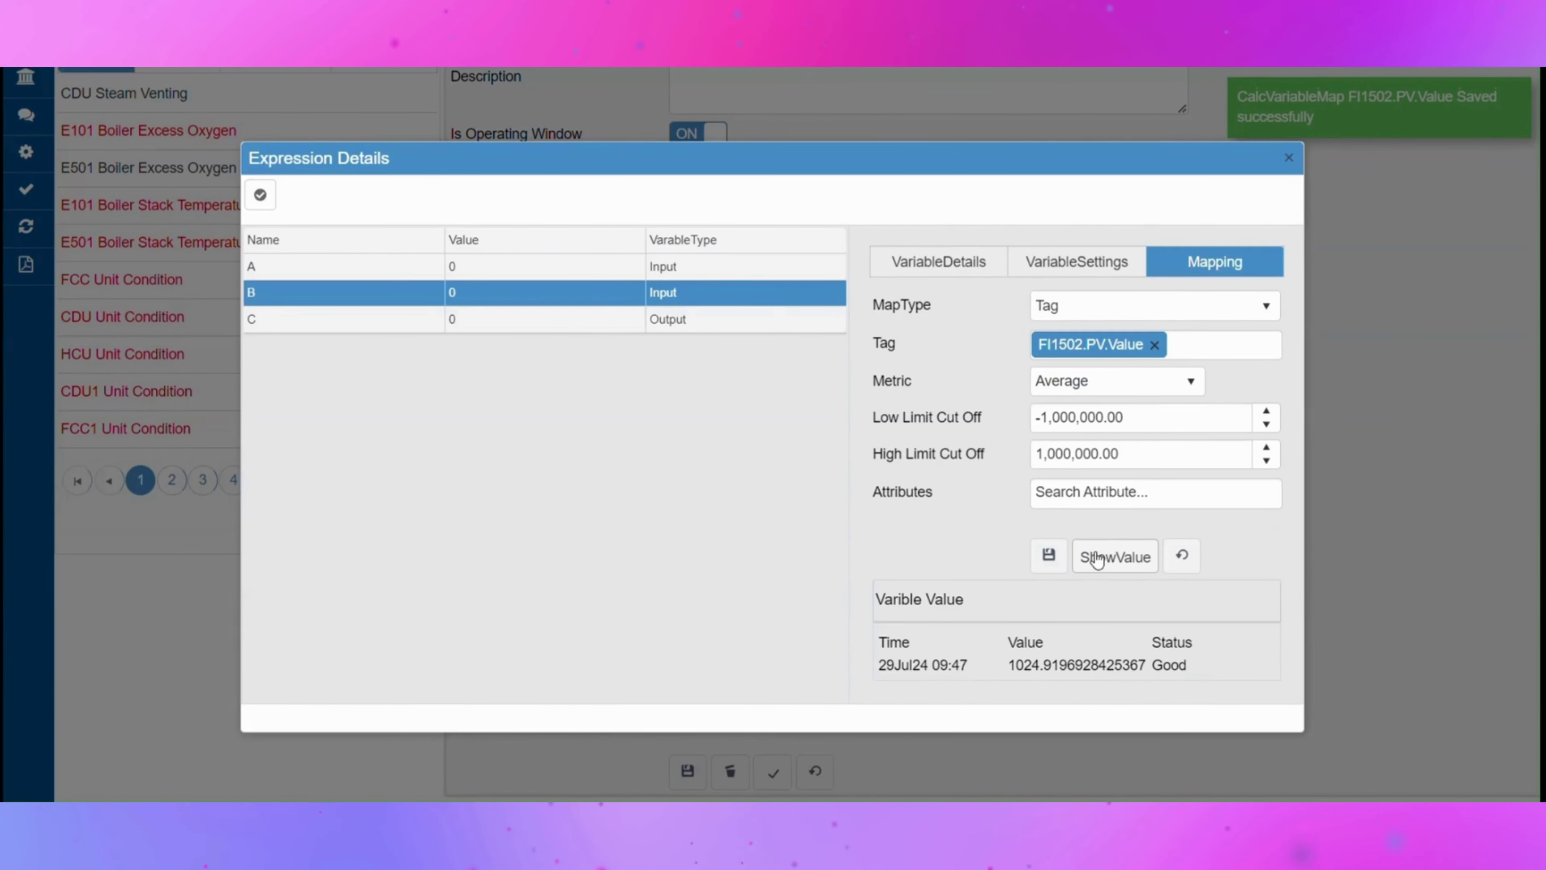
# Check the expression in its test view, return to the variable list and close the expression details
pyautogui.click(260, 195)
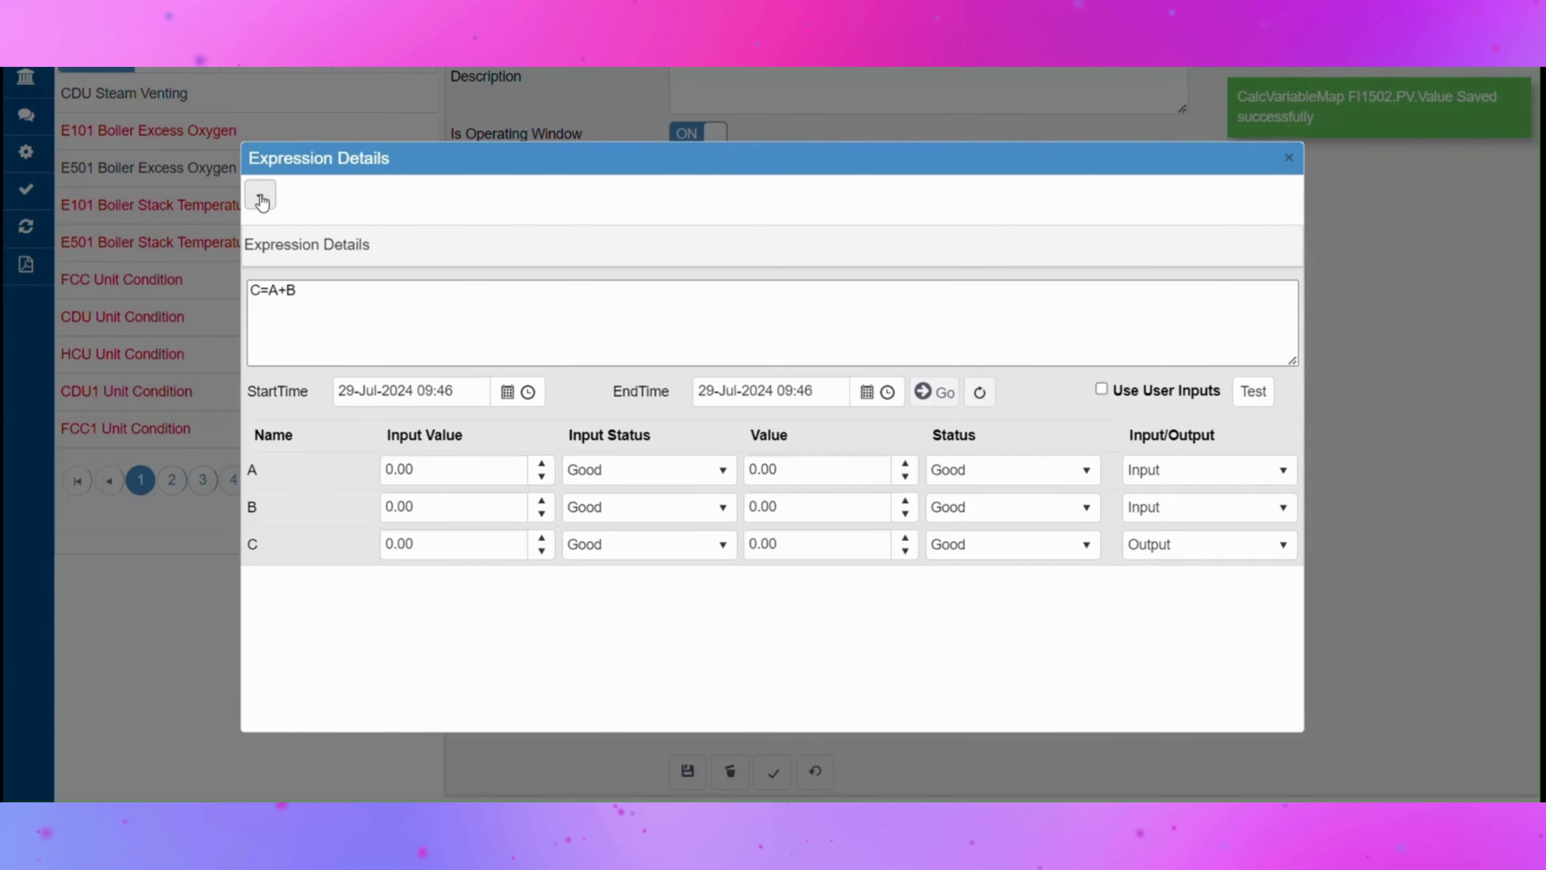
pyautogui.click(261, 196)
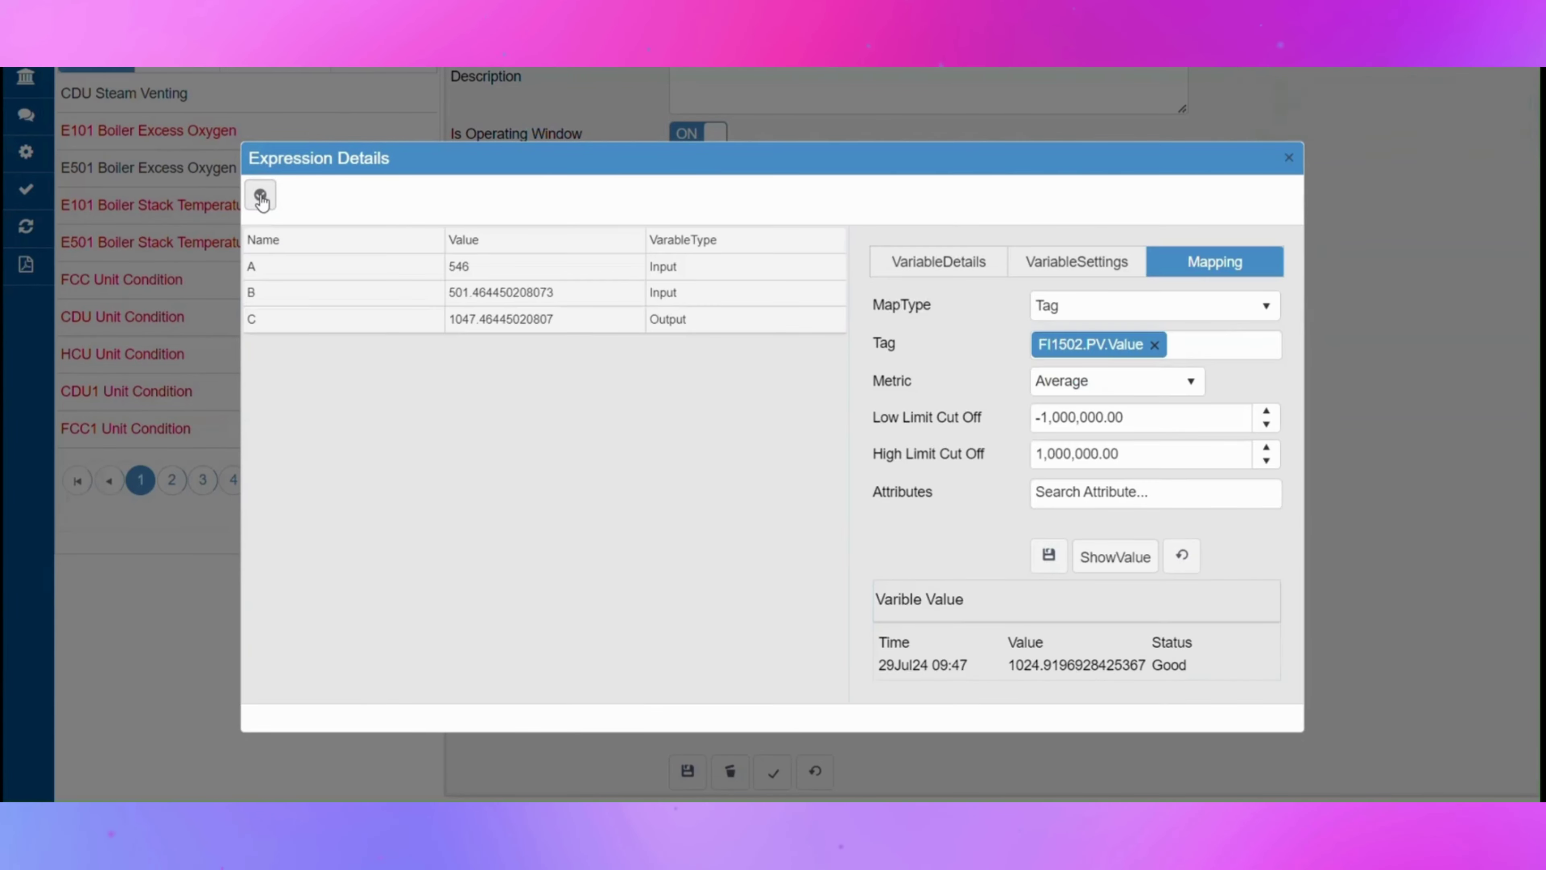
pyautogui.click(1289, 158)
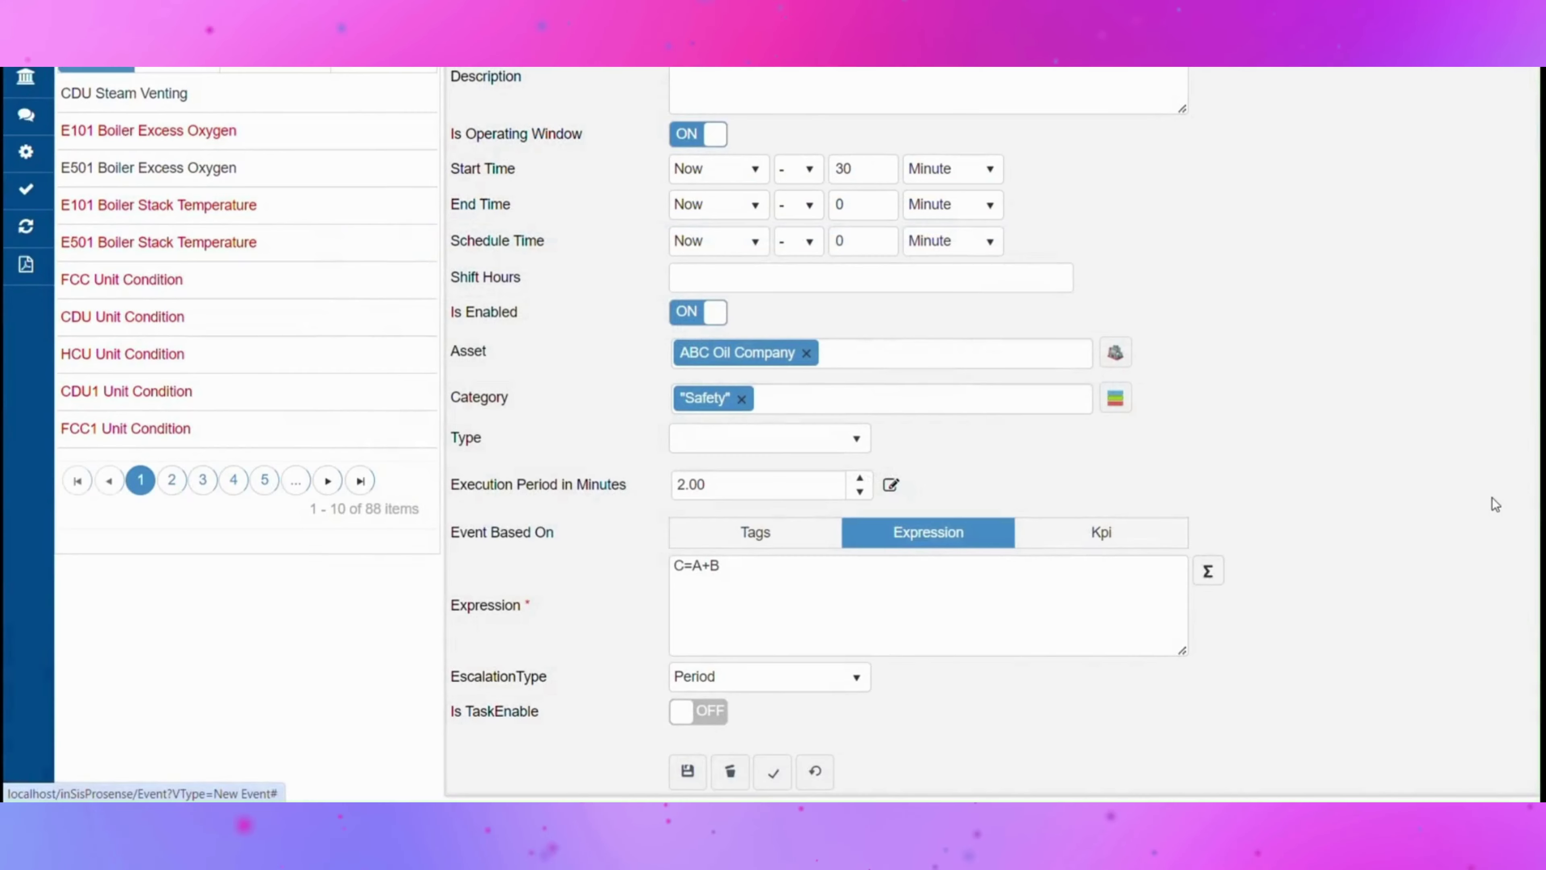
# Add a new notification criterion to the event and title it "Notification details"
pyautogui.scroll(-1, 1447, 730)
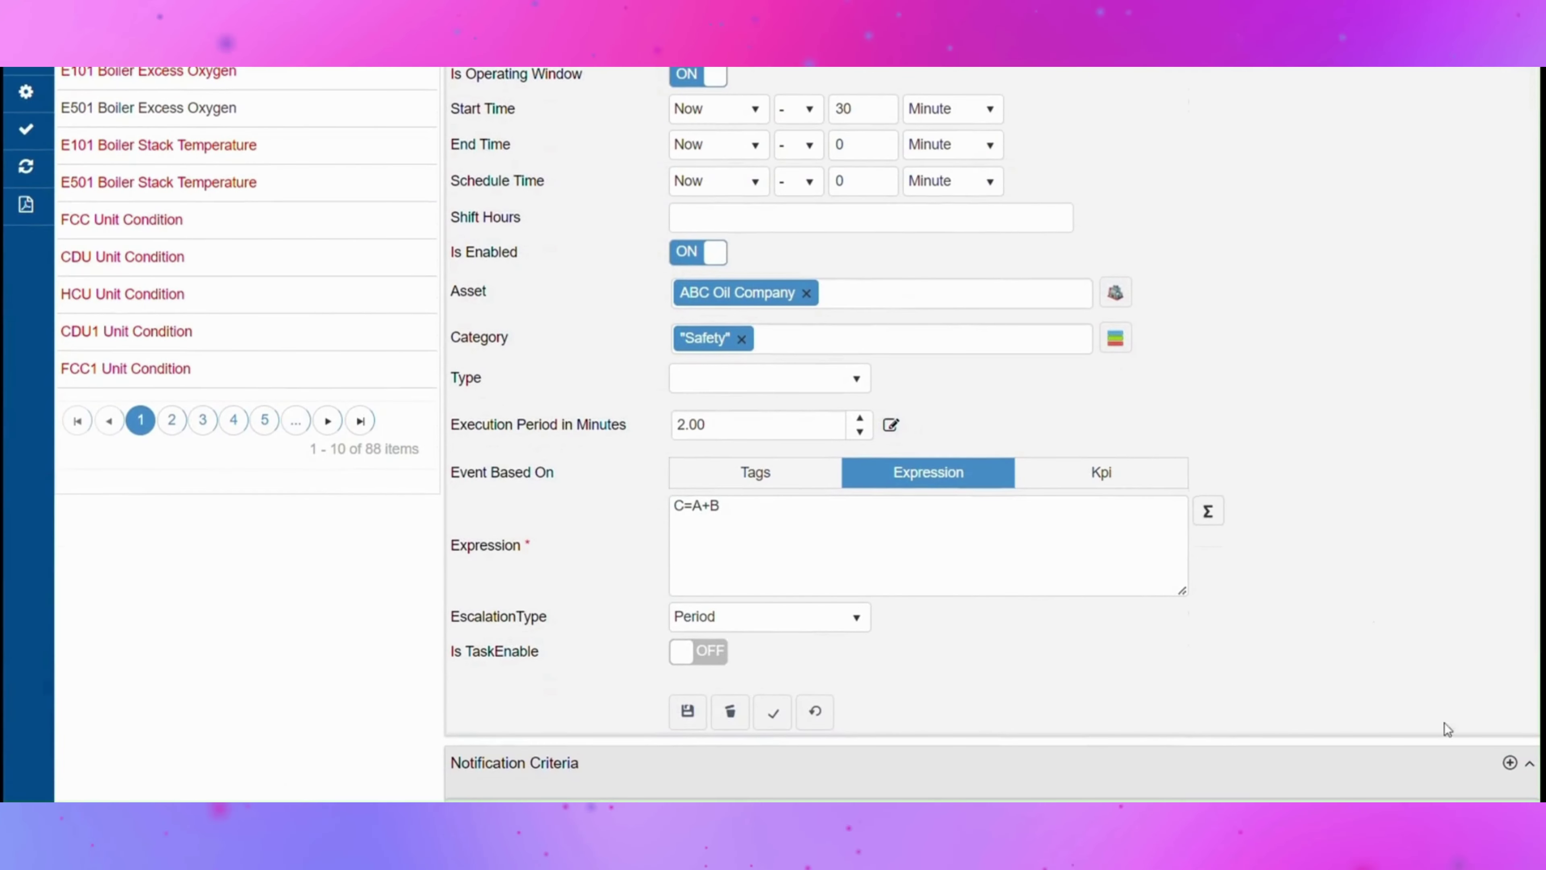
pyautogui.click(1511, 763)
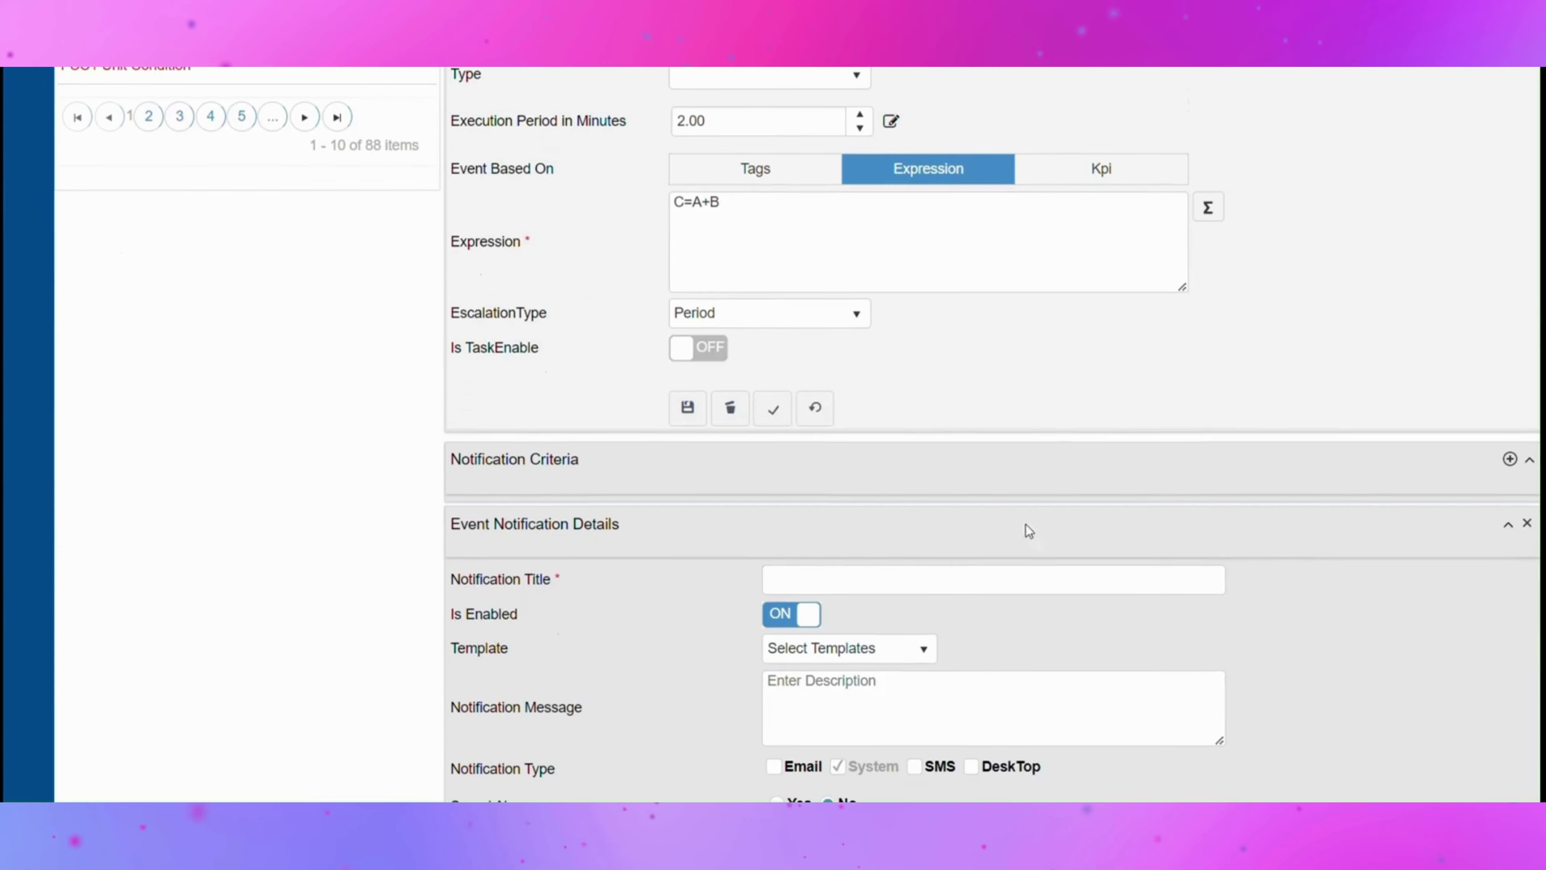
pyautogui.click(927, 588)
pyautogui.write('Notif')
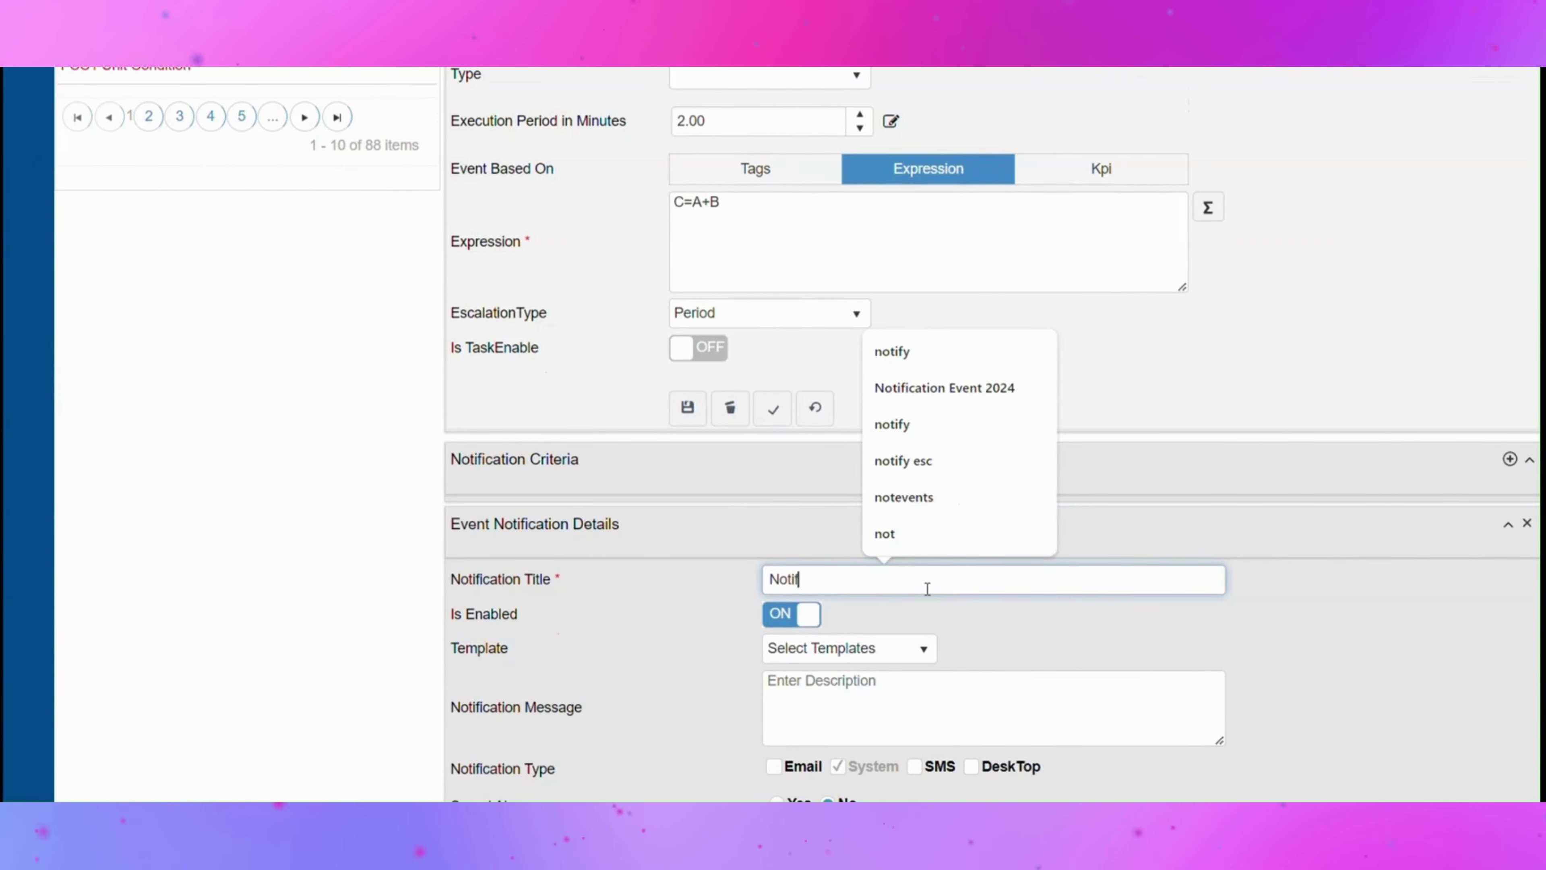
pyautogui.write('ication details')
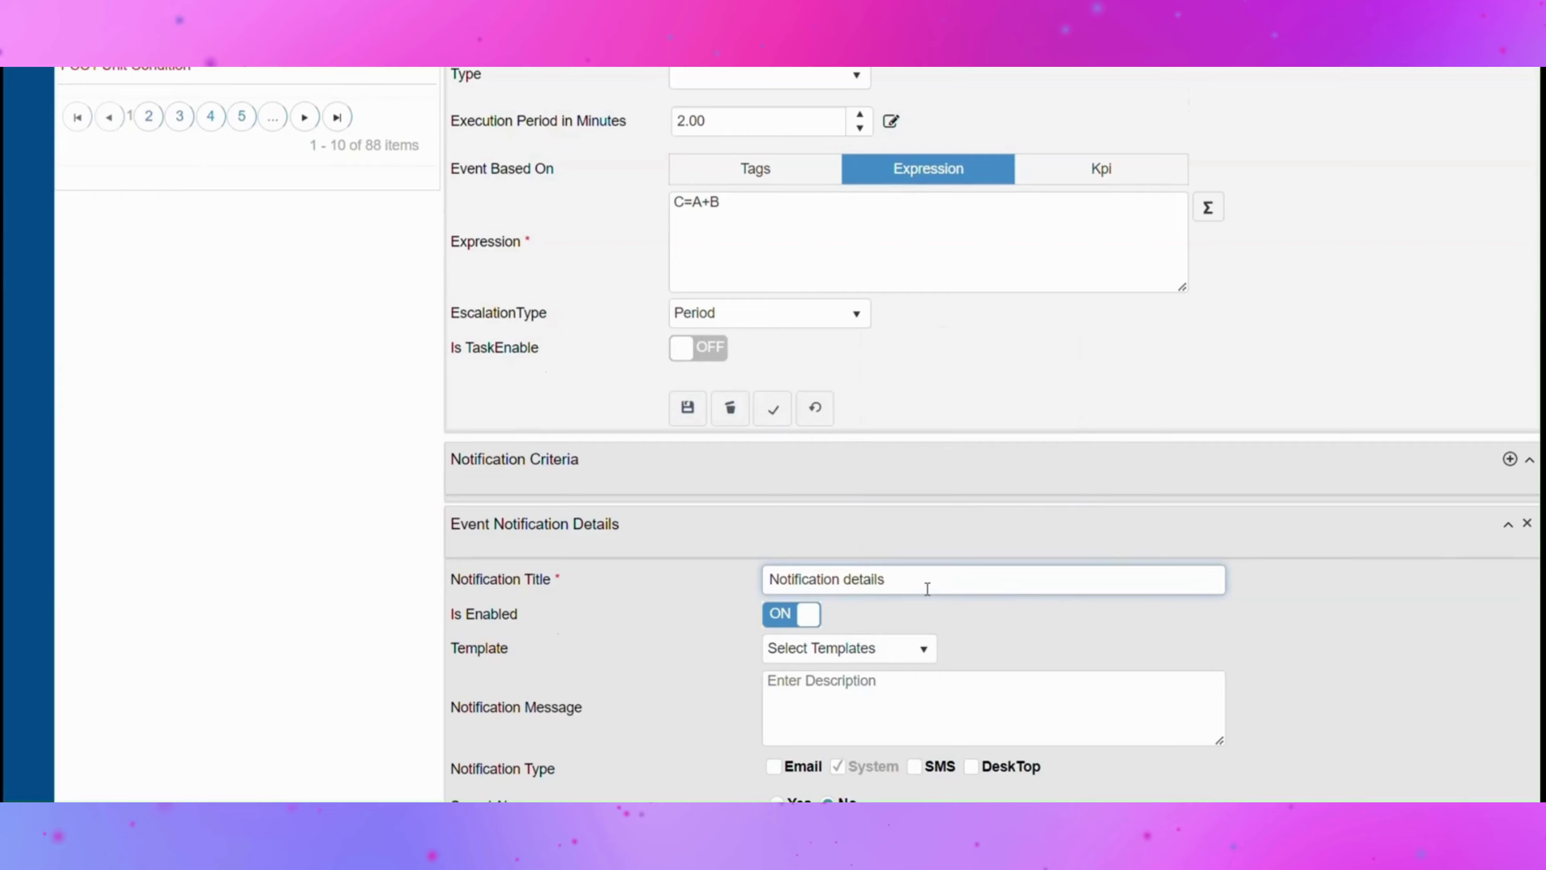
# Copy the notification title "Notification details" into the notification message
pyautogui.scroll(-3, 925, 589)
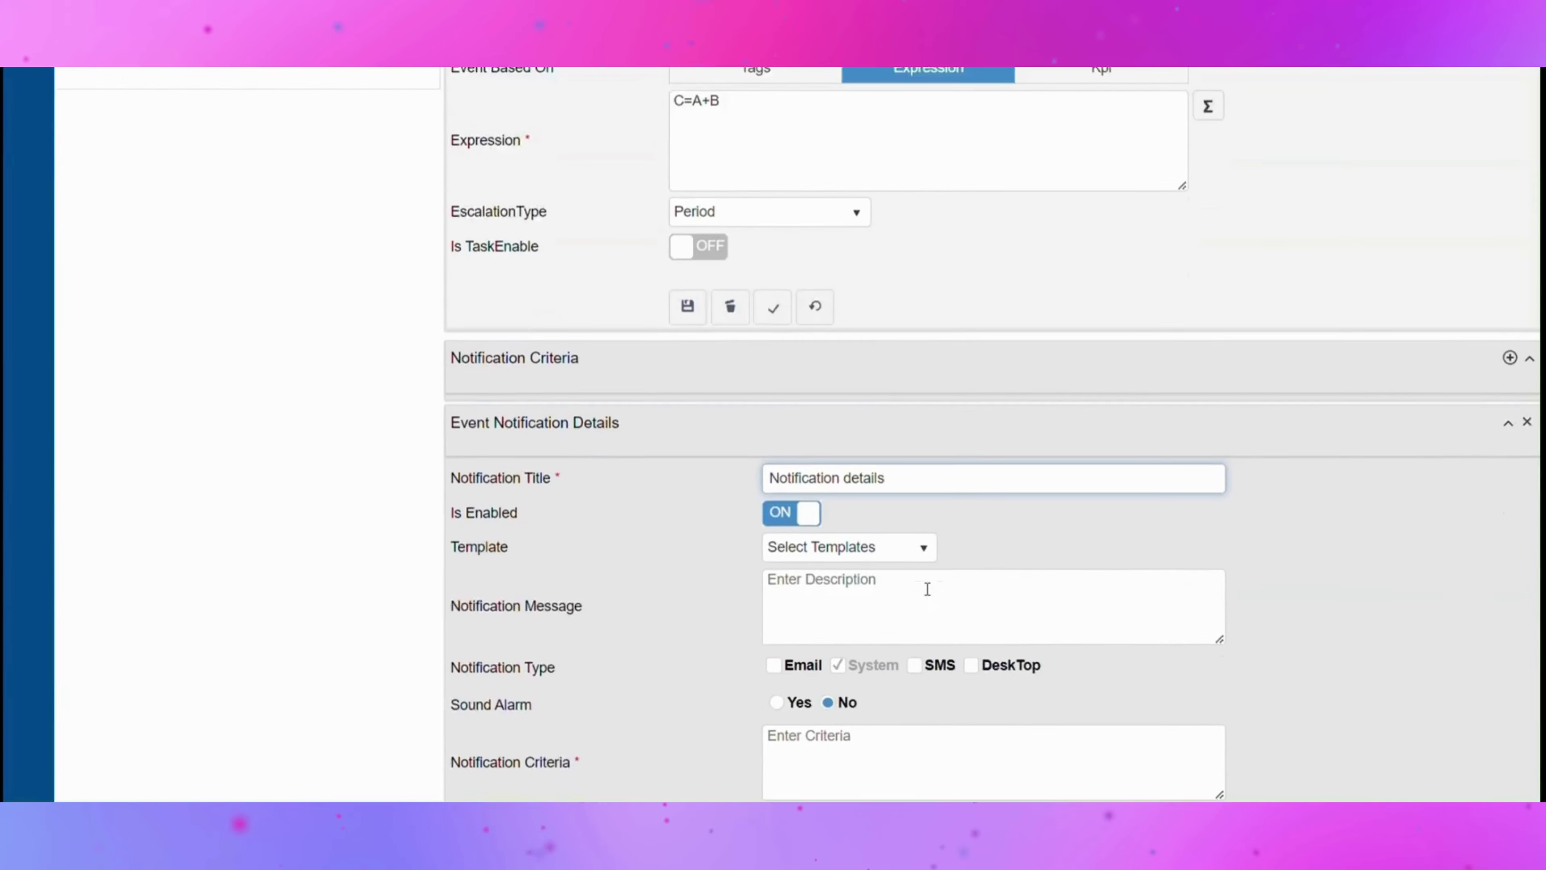
pyautogui.moveTo(908, 373); pyautogui.dragTo(758, 379)
pyautogui.hotkey('ctrl', 'c')
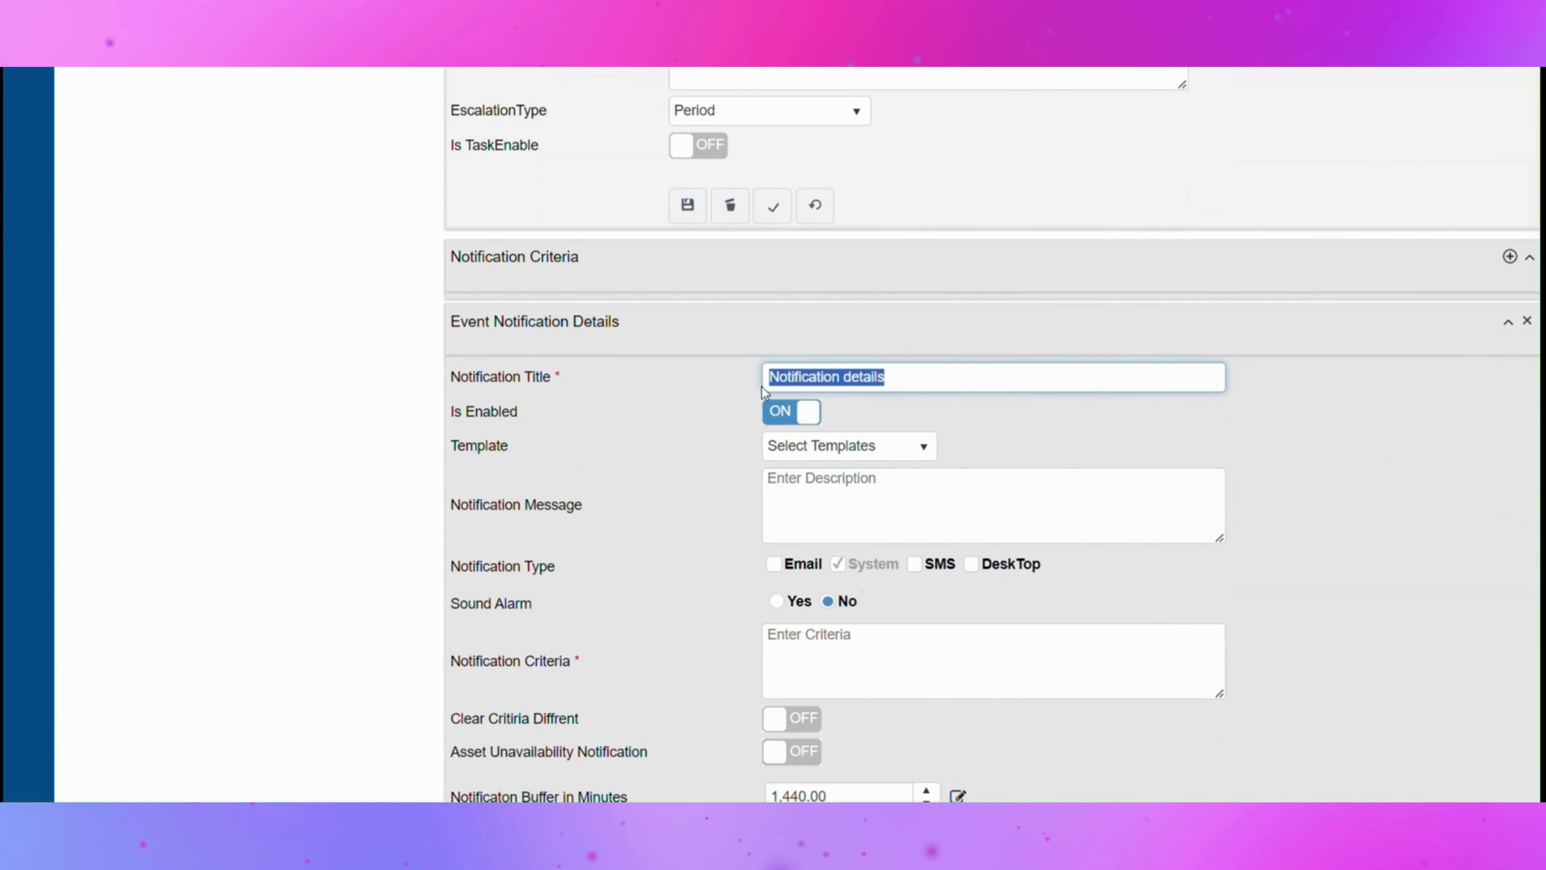
pyautogui.click(848, 510)
pyautogui.hotkey('ctrl', 'v')
# Enable the Email and DeskTop notification types and set the notification criteria to C>0
pyautogui.scroll(-2, 846, 506)
pyautogui.click(773, 463)
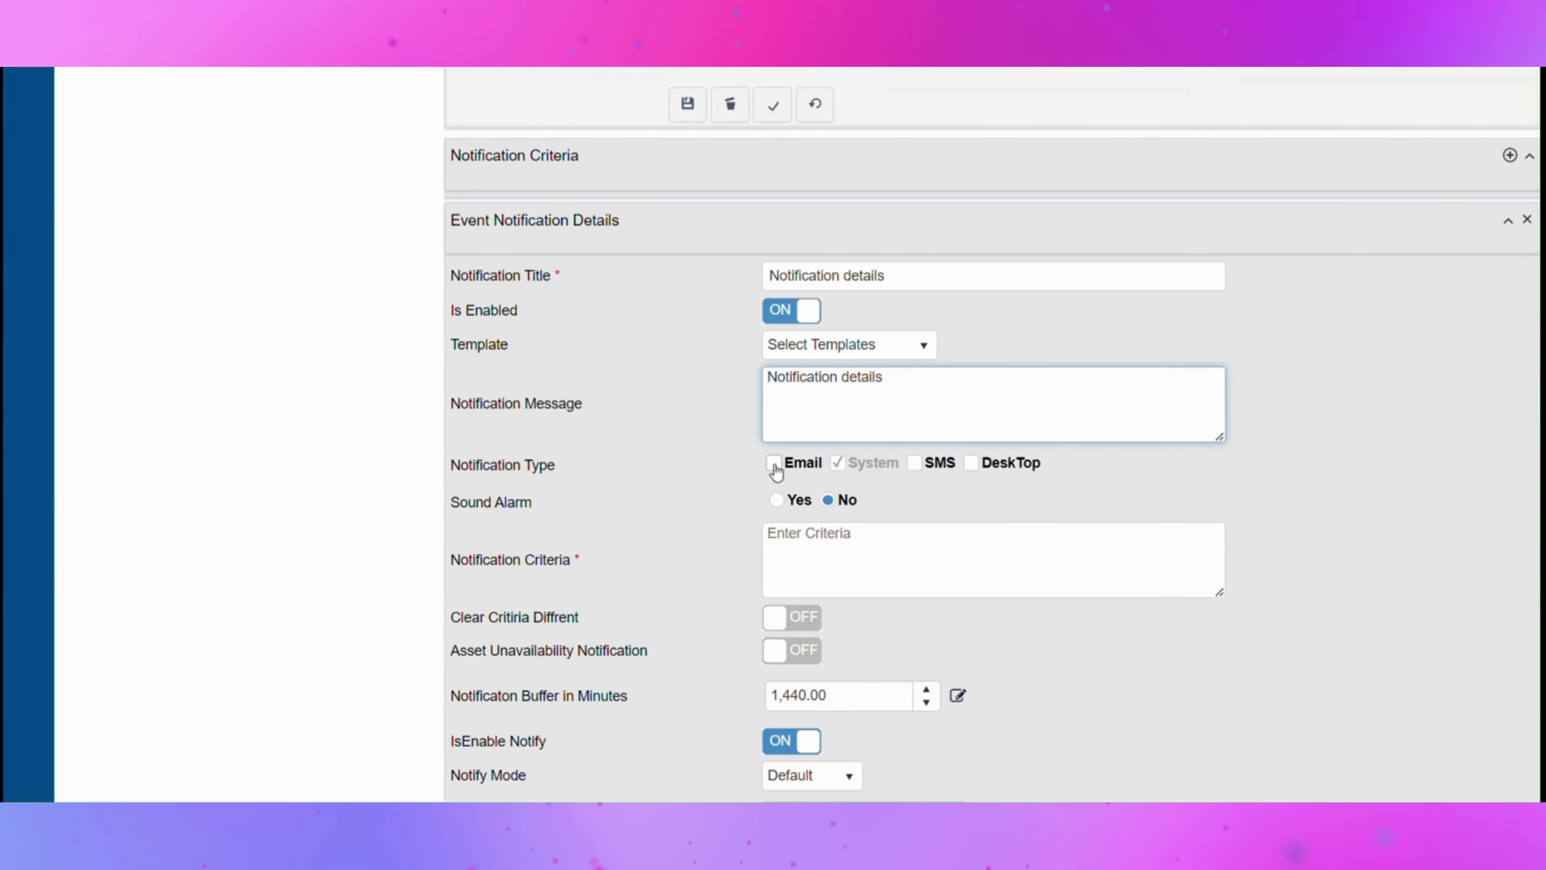
pyautogui.click(972, 464)
pyautogui.click(882, 553)
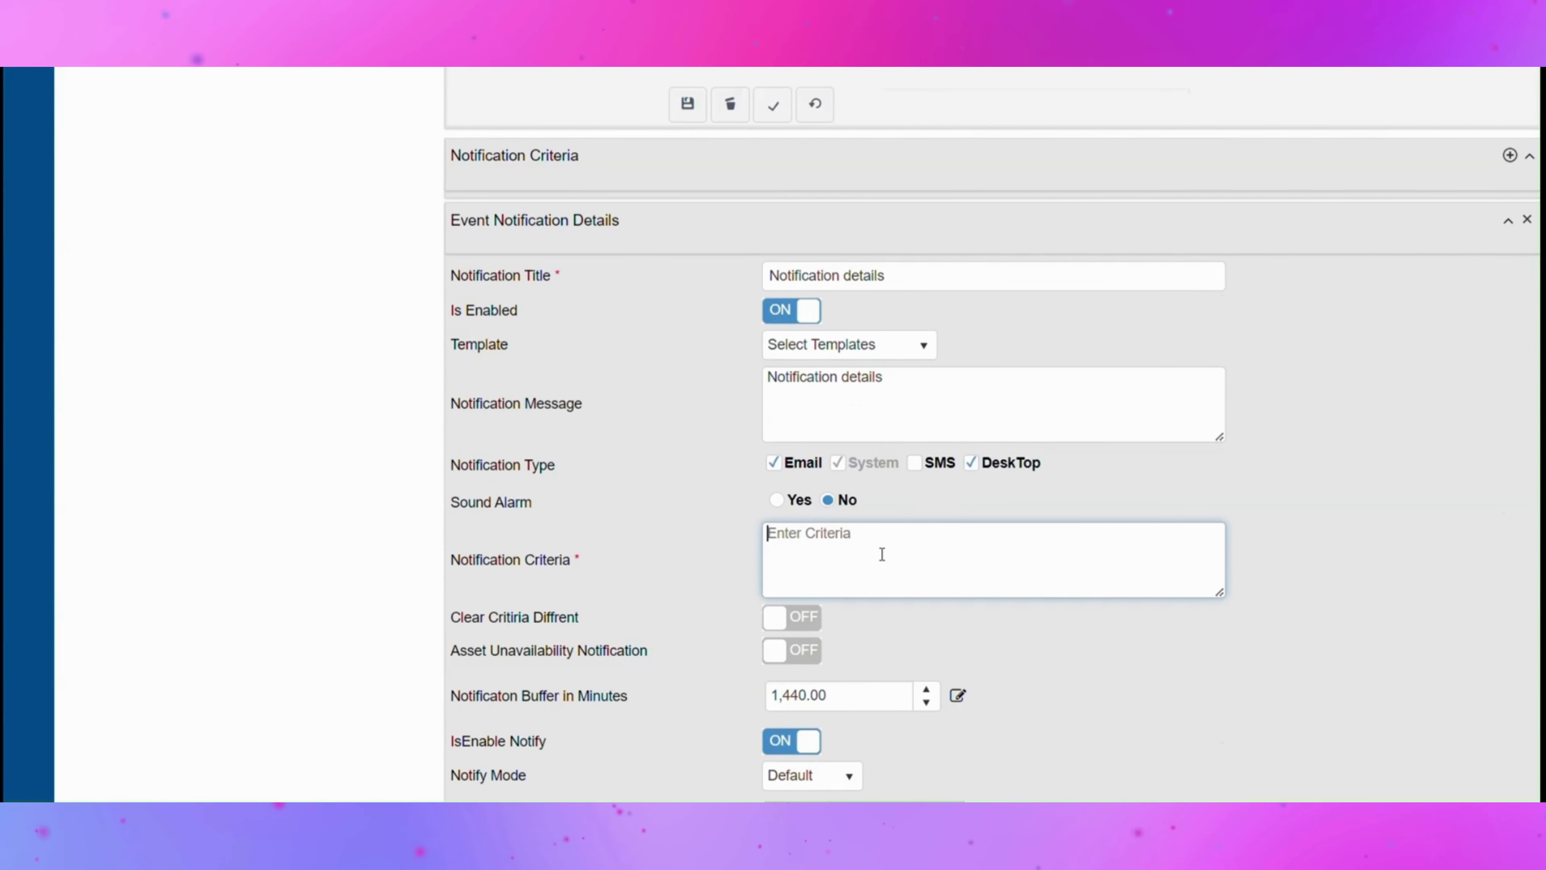
pyautogui.write('C>0')
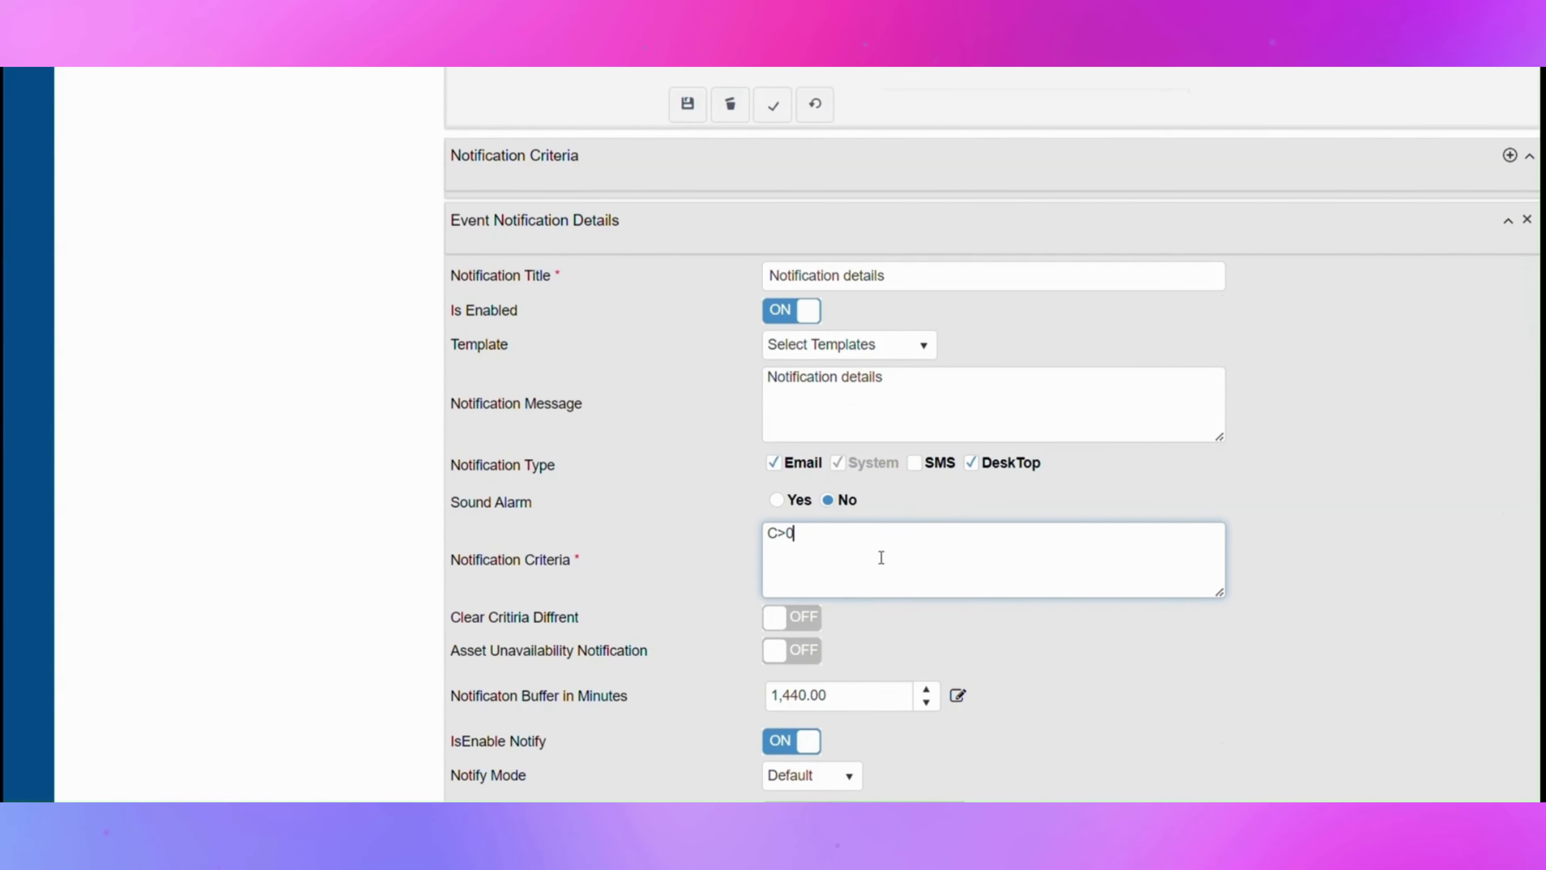
# Add the Admin user as a notification recipient with Can Edit enabled
pyautogui.scroll(-5, 882, 554)
pyautogui.click(1020, 572)
pyautogui.write('a')
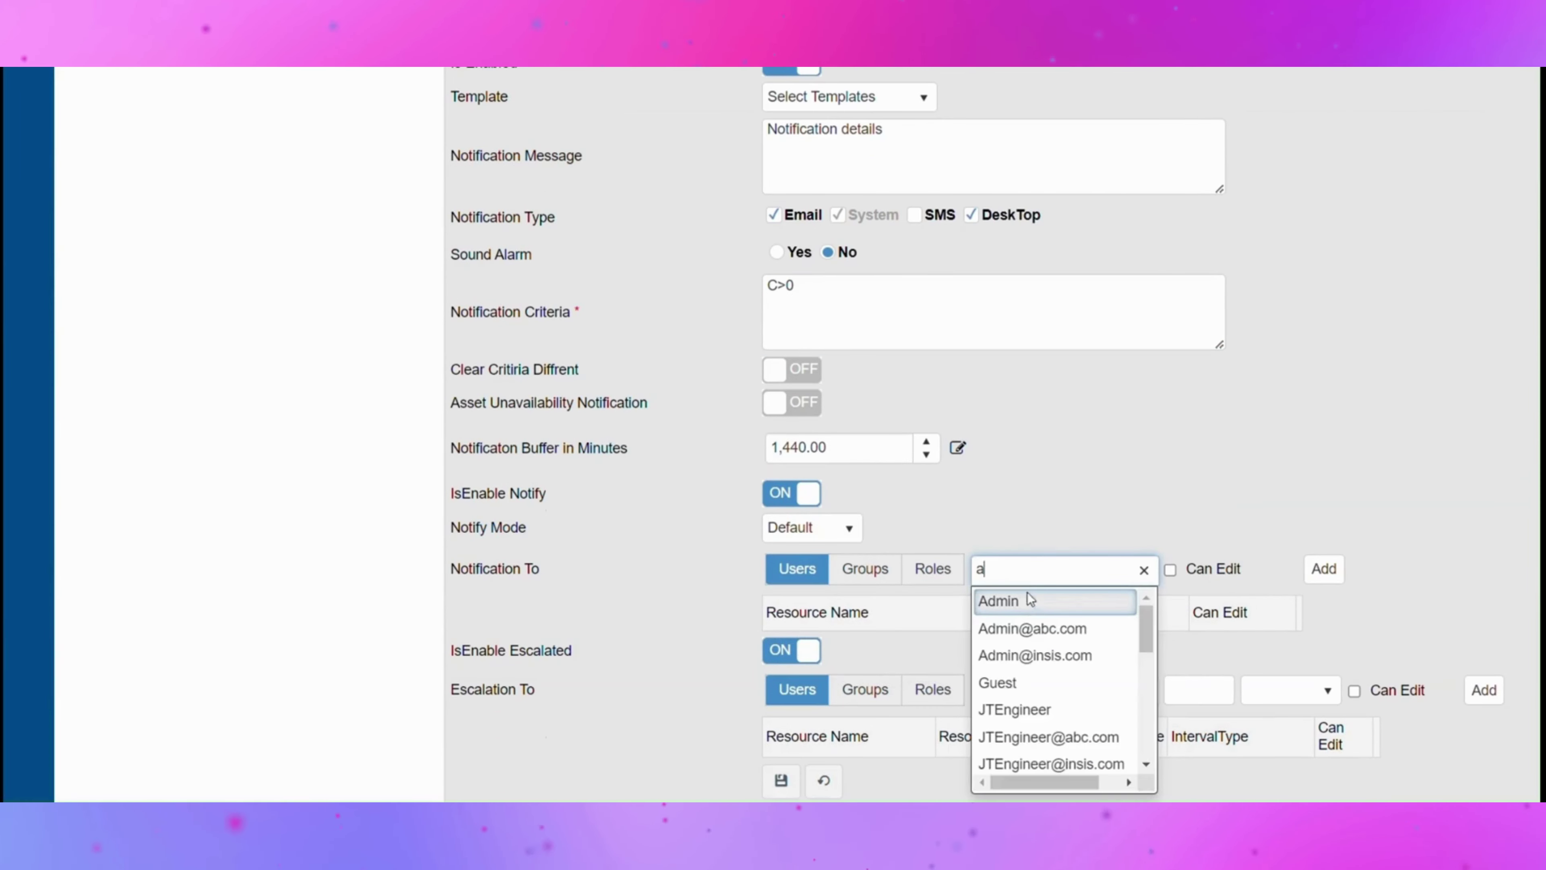
pyautogui.click(1025, 597)
pyautogui.click(1170, 570)
pyautogui.click(1324, 569)
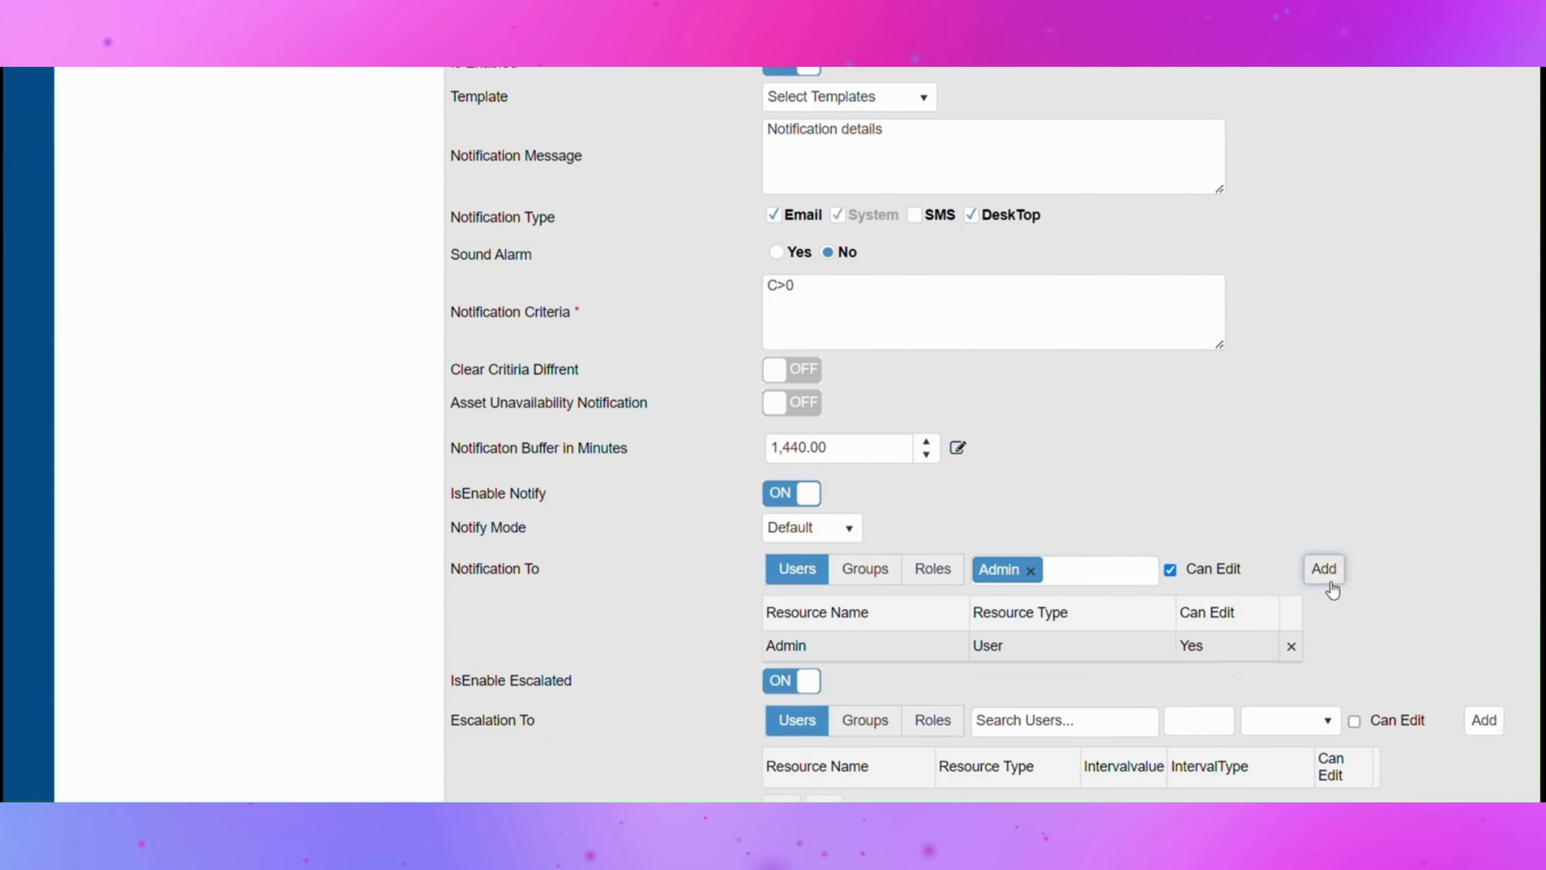
# Add ProcessManager as an escalation user with a 2 Minute interval and Can Edit enabled, and save the notification
pyautogui.click(1094, 721)
pyautogui.write('pr')
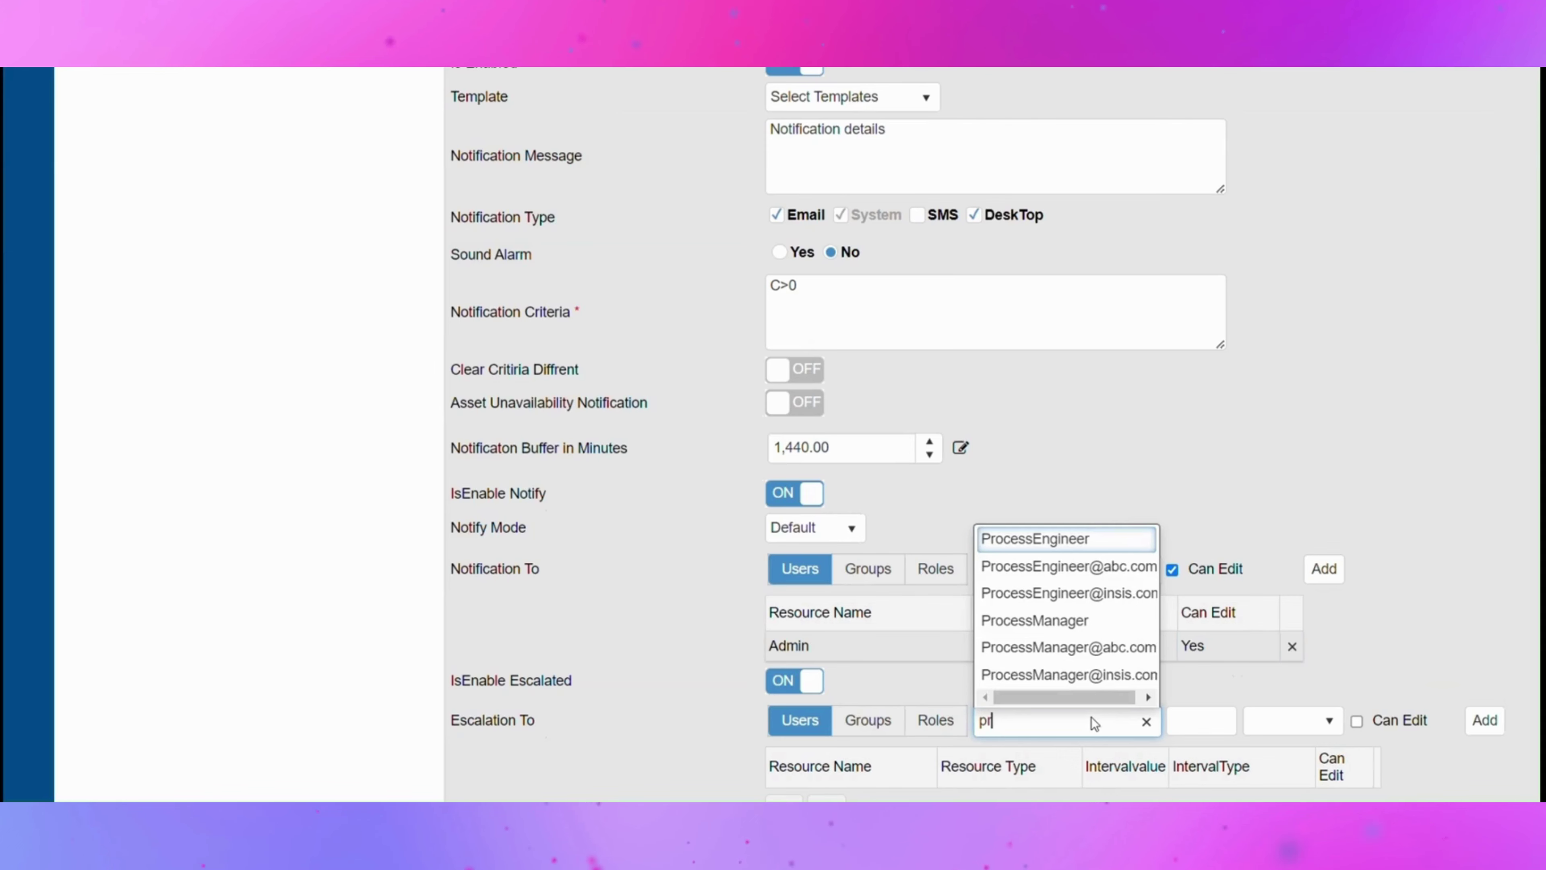
pyautogui.click(1068, 622)
pyautogui.click(1193, 721)
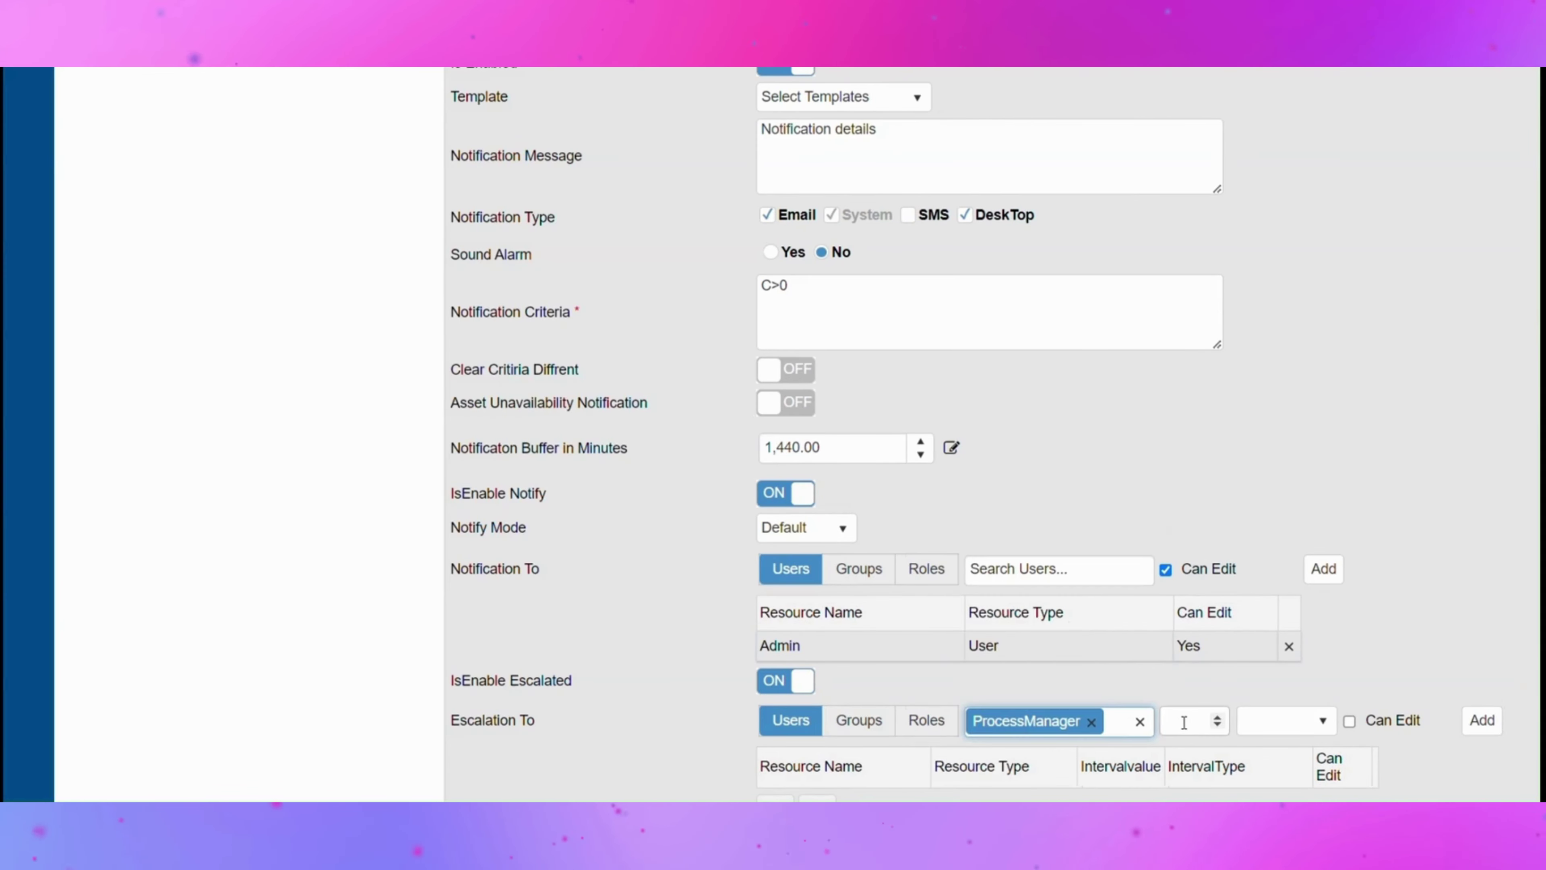
pyautogui.write('2')
pyautogui.click(1268, 719)
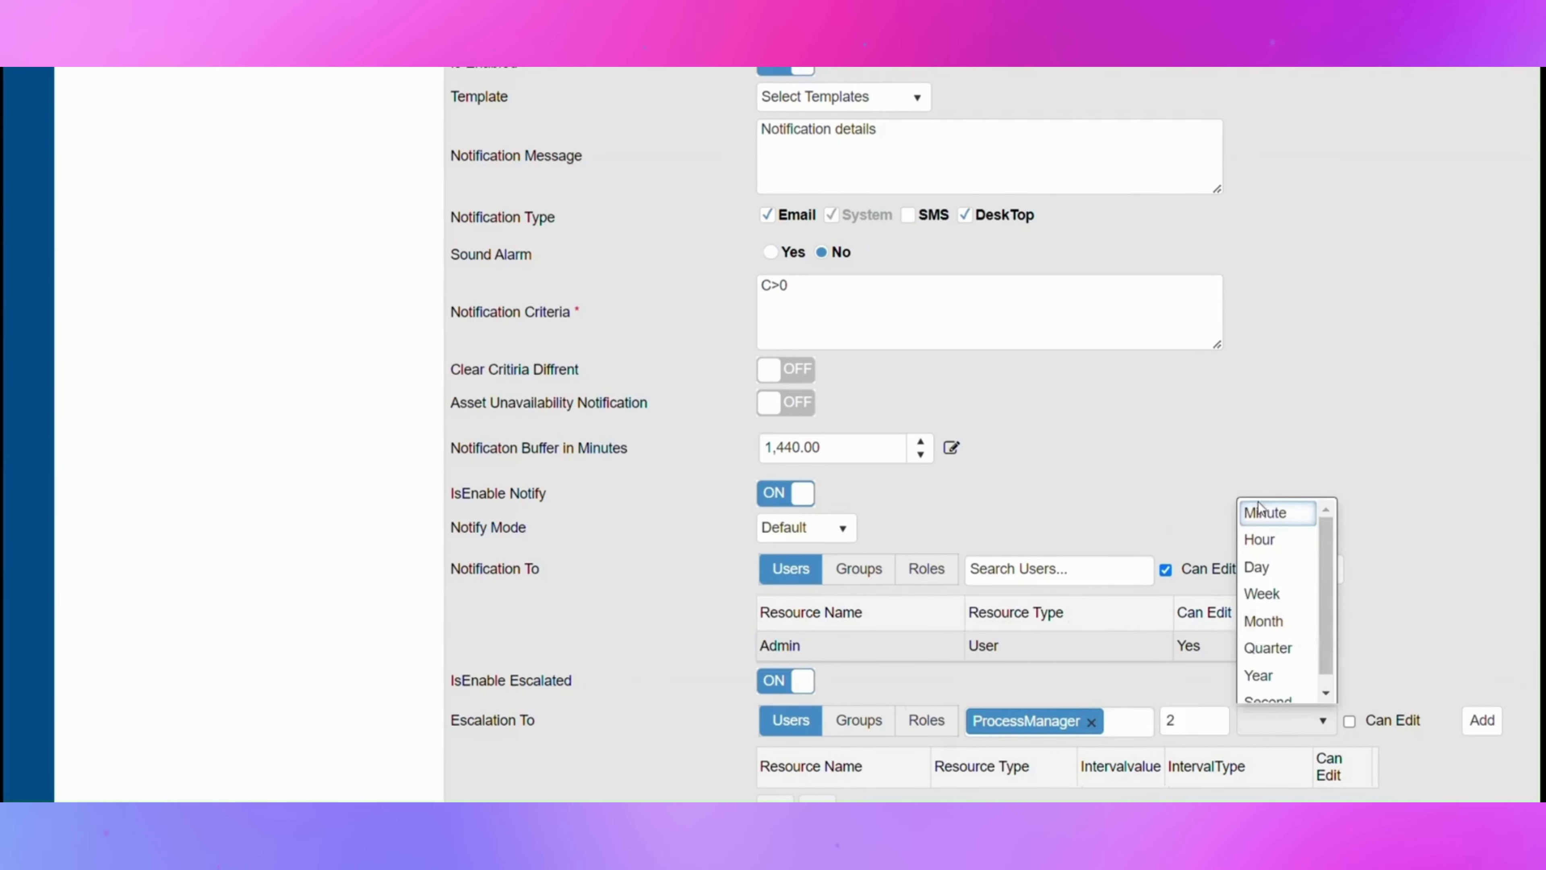
pyautogui.click(1266, 513)
pyautogui.click(1350, 722)
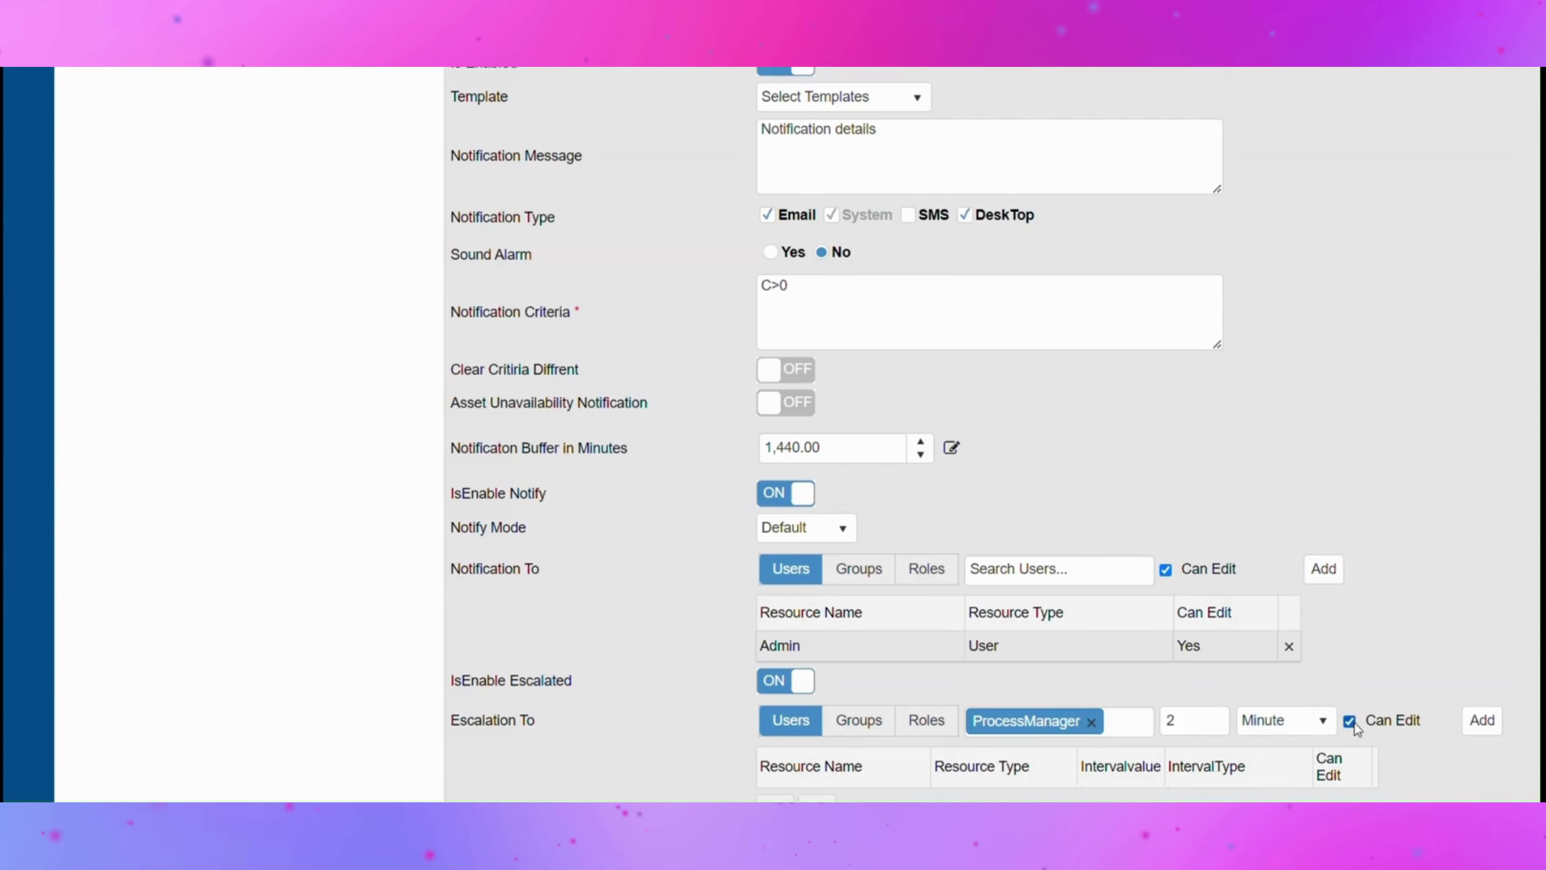
pyautogui.click(1482, 721)
pyautogui.scroll(-1, 1115, 645)
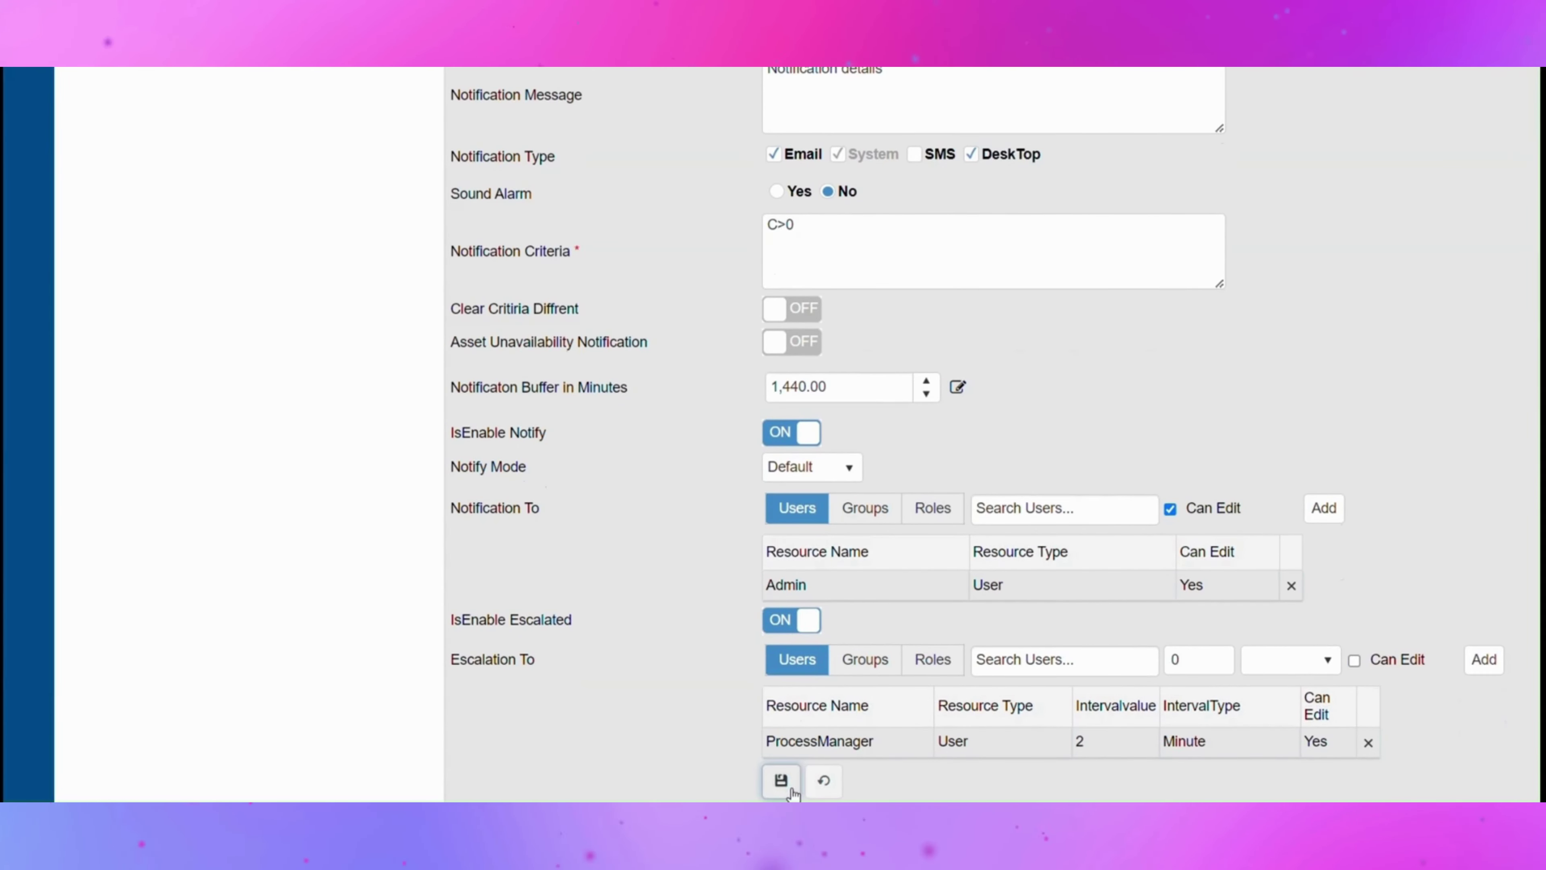
pyautogui.click(781, 781)
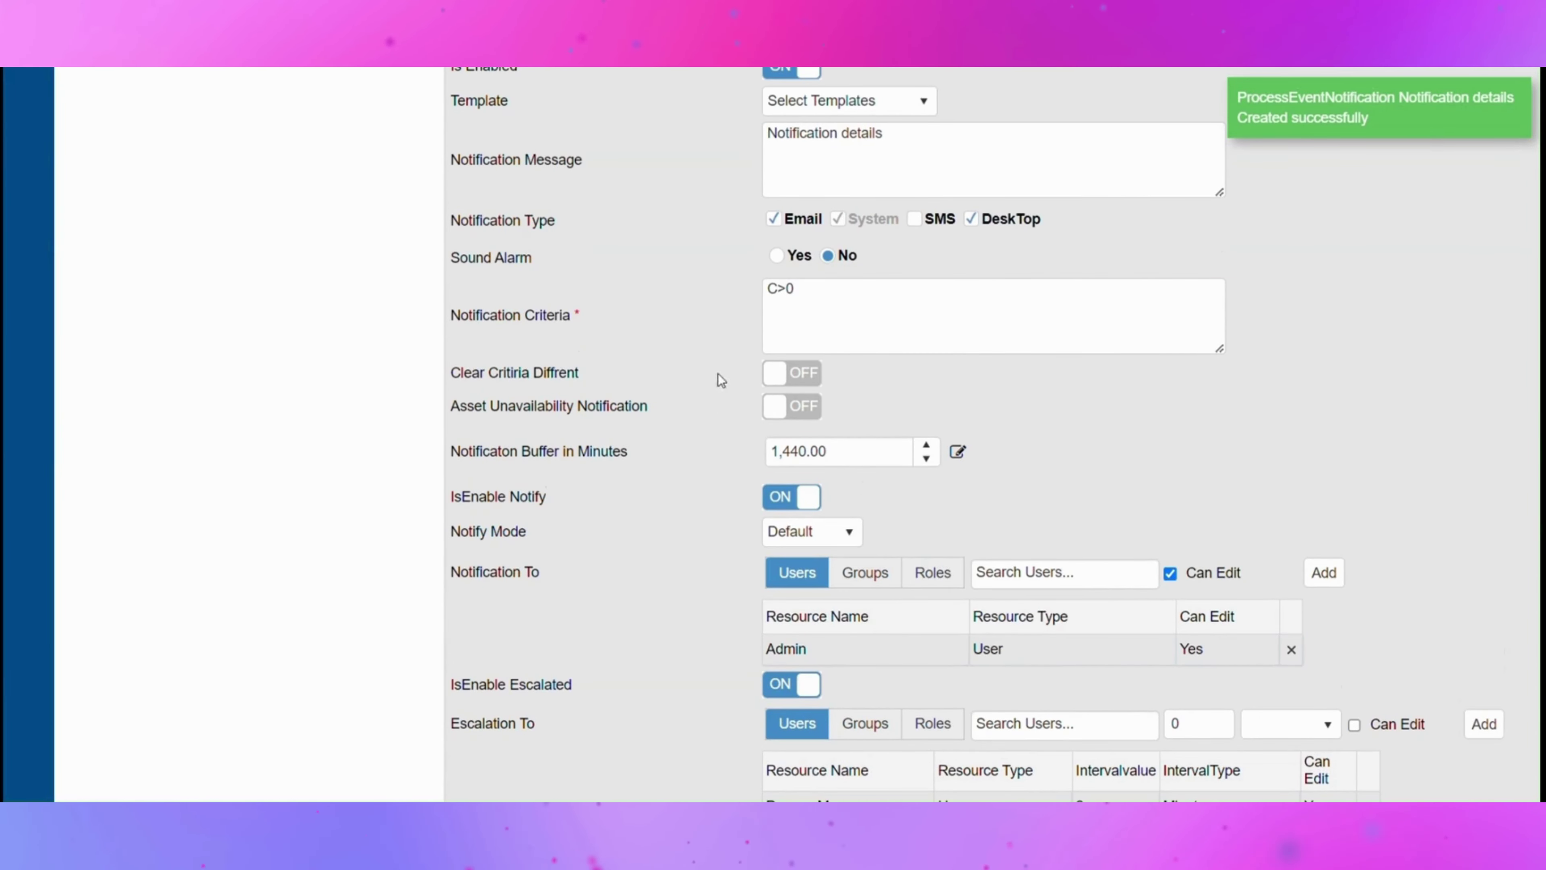
# Open ProSense Settings, remove the blank entry from Event Summary Columns, and add Asset Name and Event Name
pyautogui.scroll(15, 346, 309)
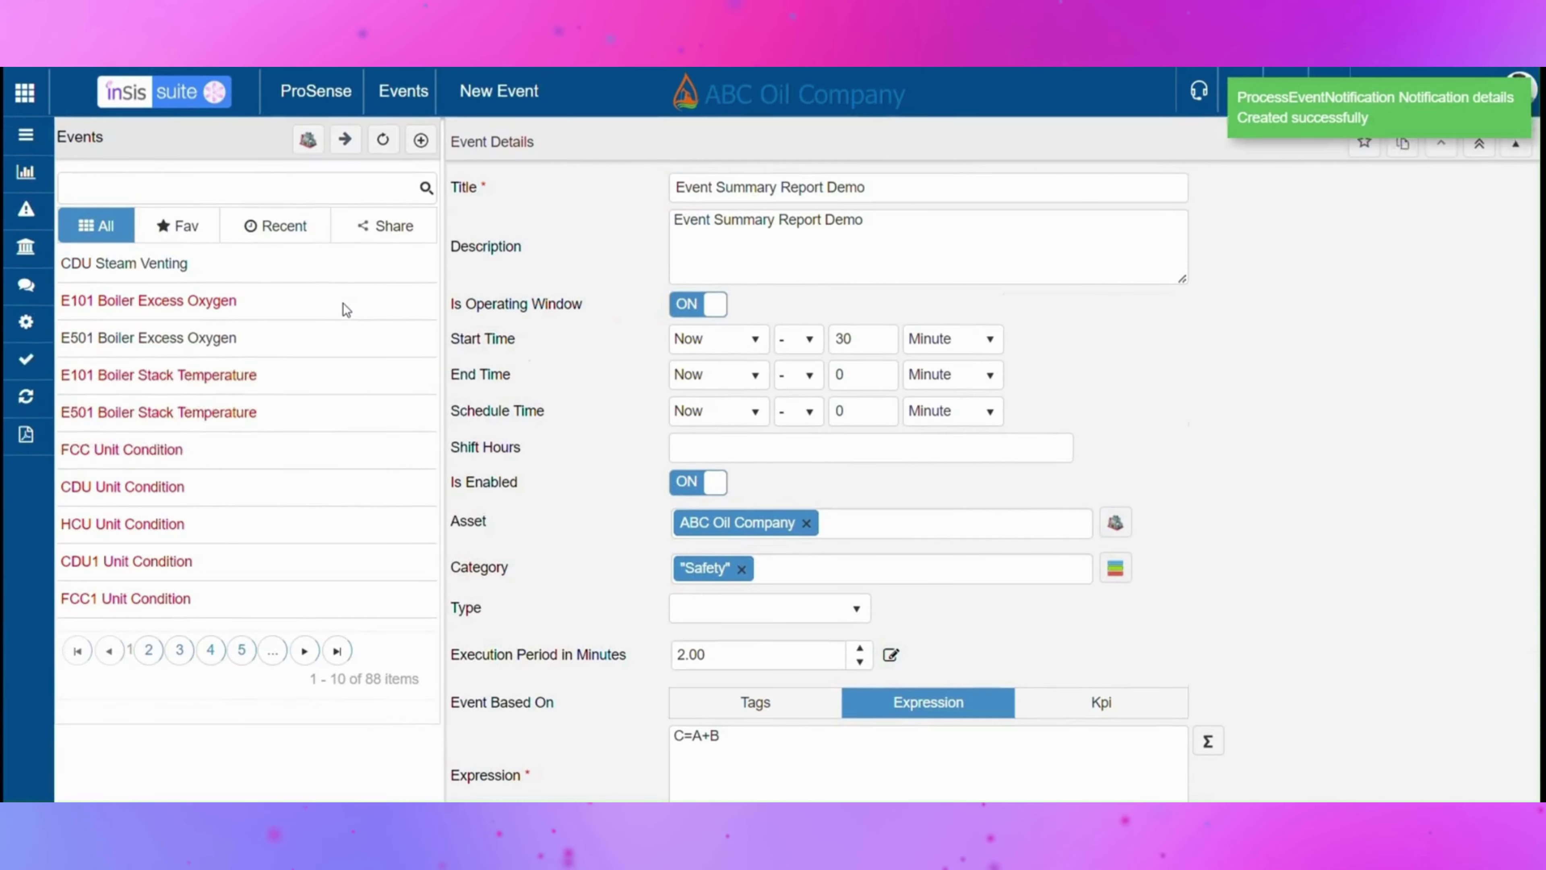
pyautogui.moveTo(25, 321)
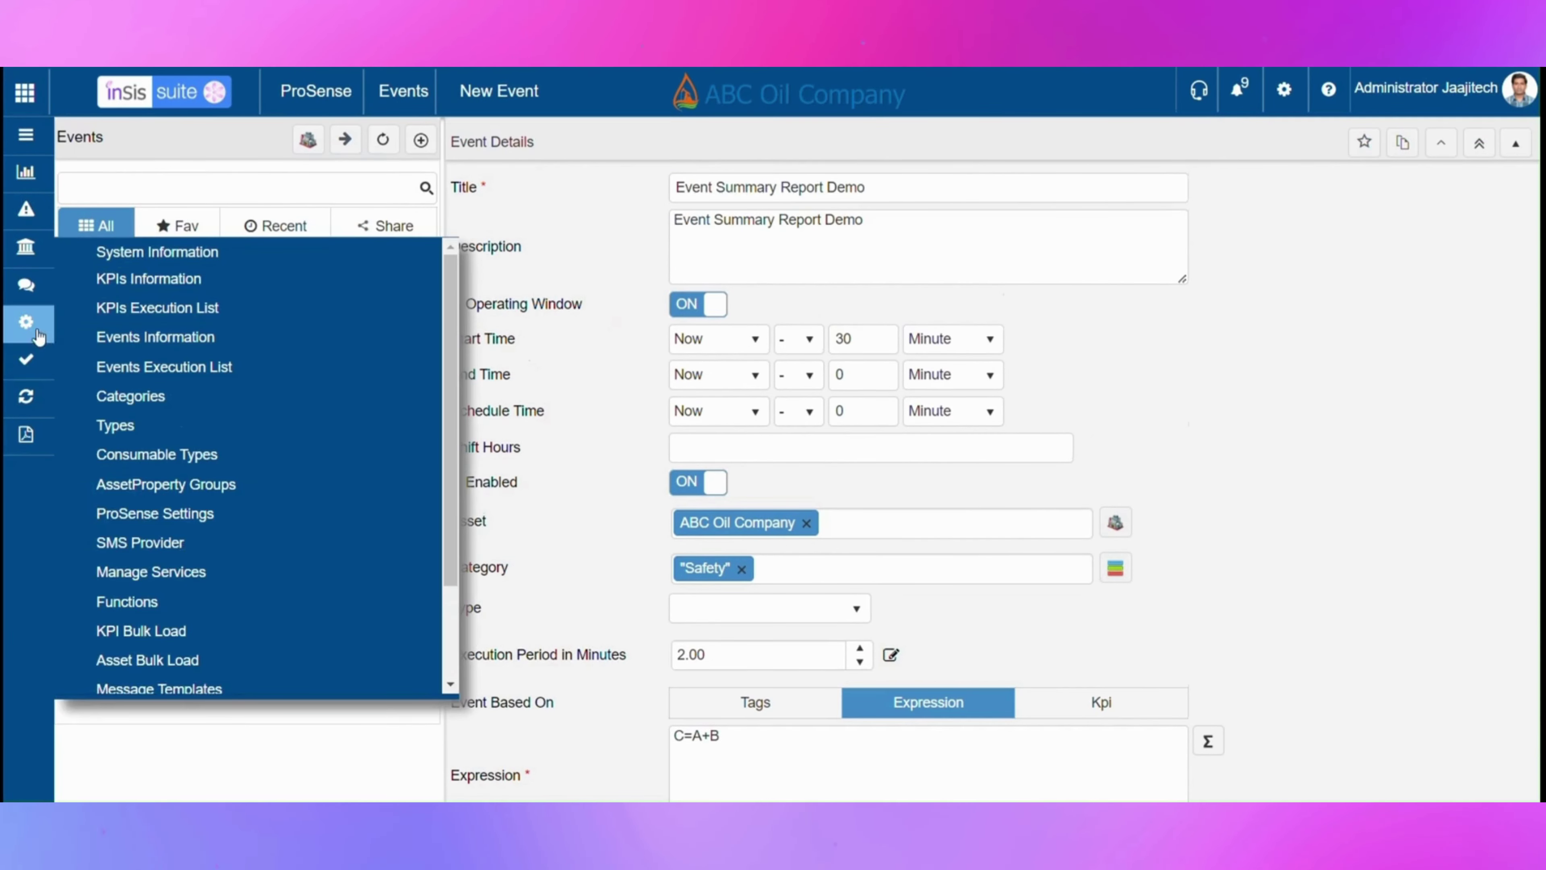
pyautogui.click(146, 515)
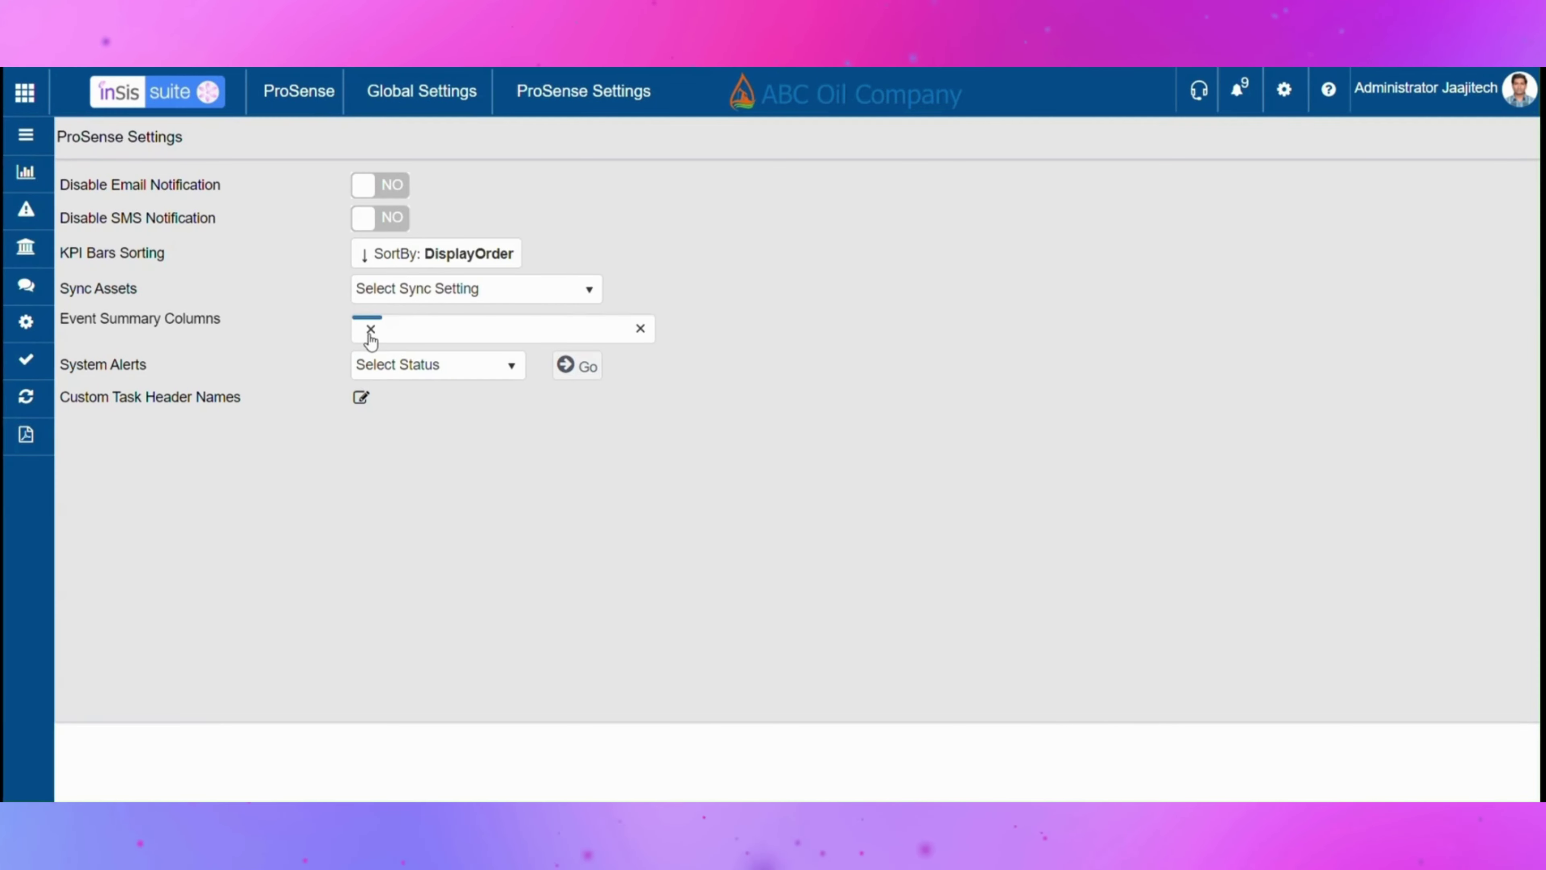
pyautogui.click(372, 332)
pyautogui.click(382, 357)
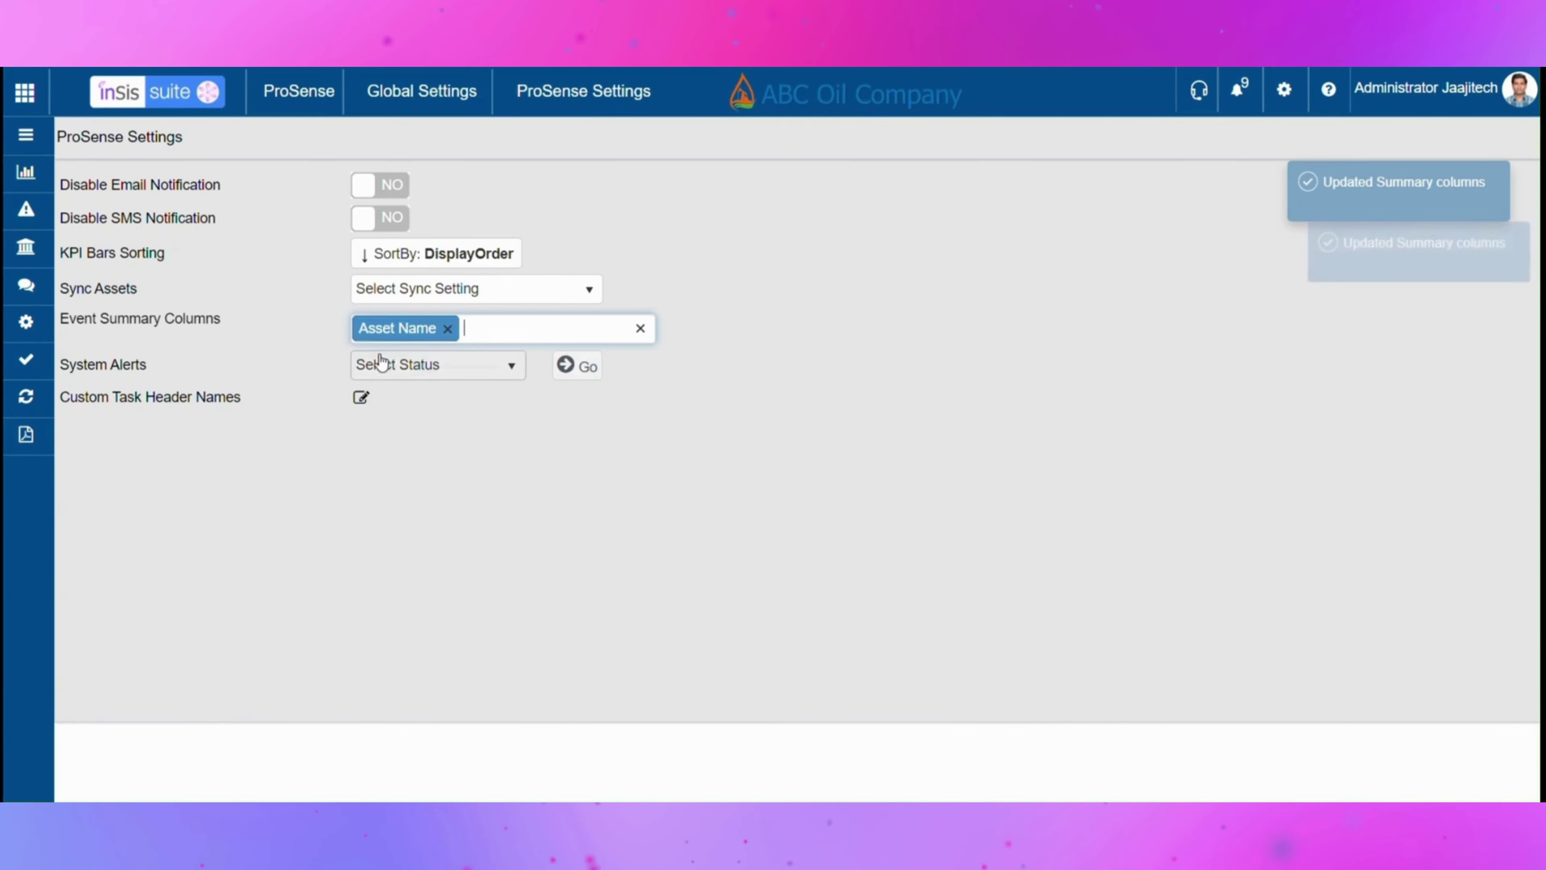
pyautogui.click(480, 328)
pyautogui.click(458, 384)
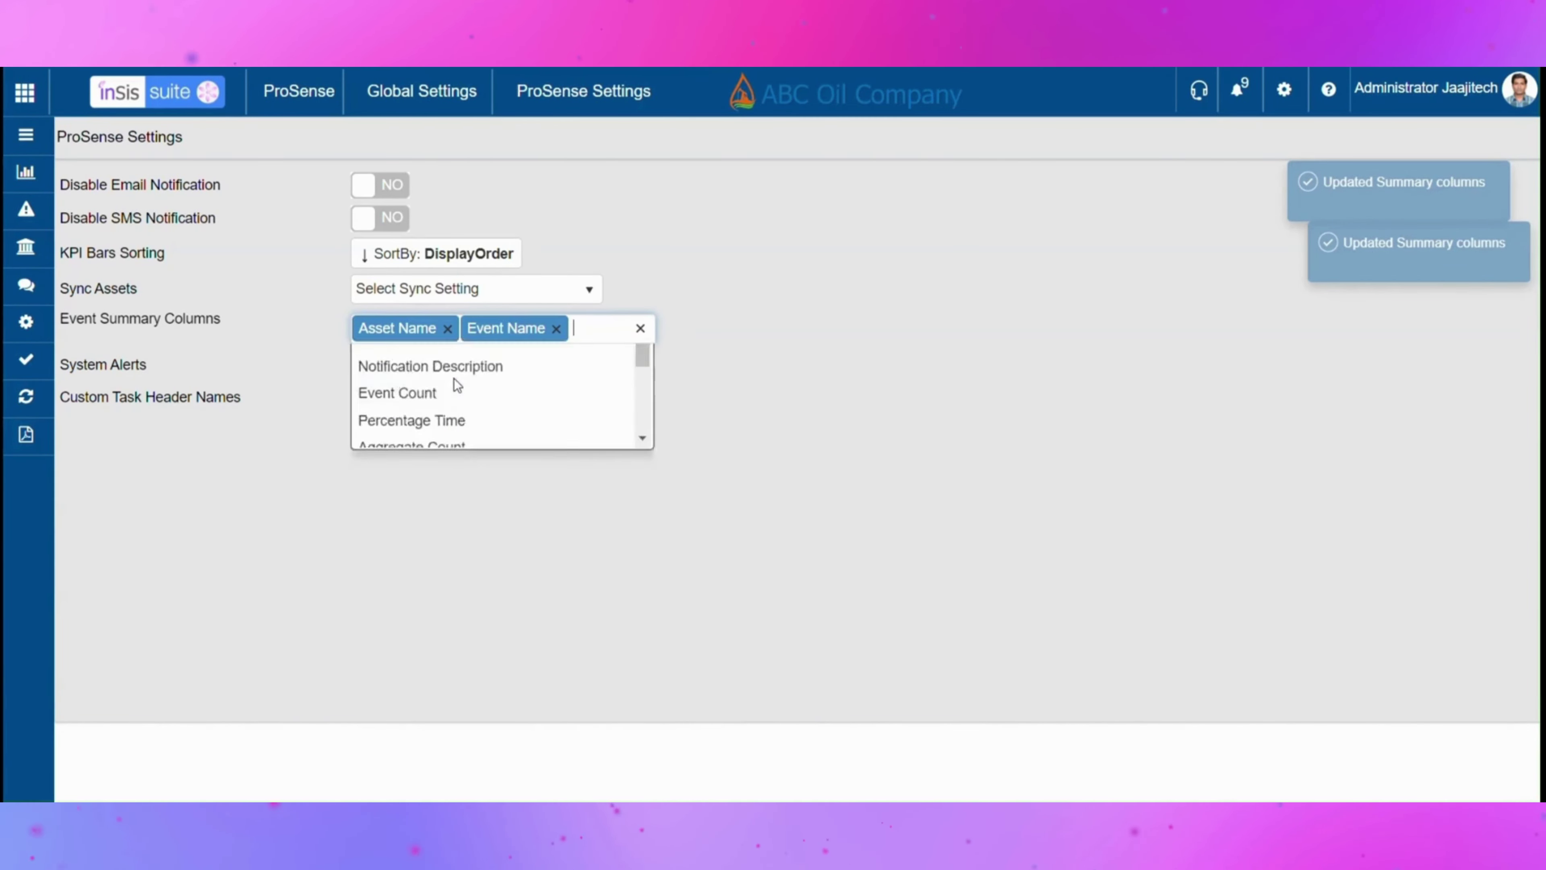
# Add Event Description, Notification Name, Notification Description, Event Count, Percentage Time, Aggregate Count, YTD Count, Aggregate Percentage, YTD Percentage and Category to the summary columns
pyautogui.click(593, 332)
pyautogui.click(496, 413)
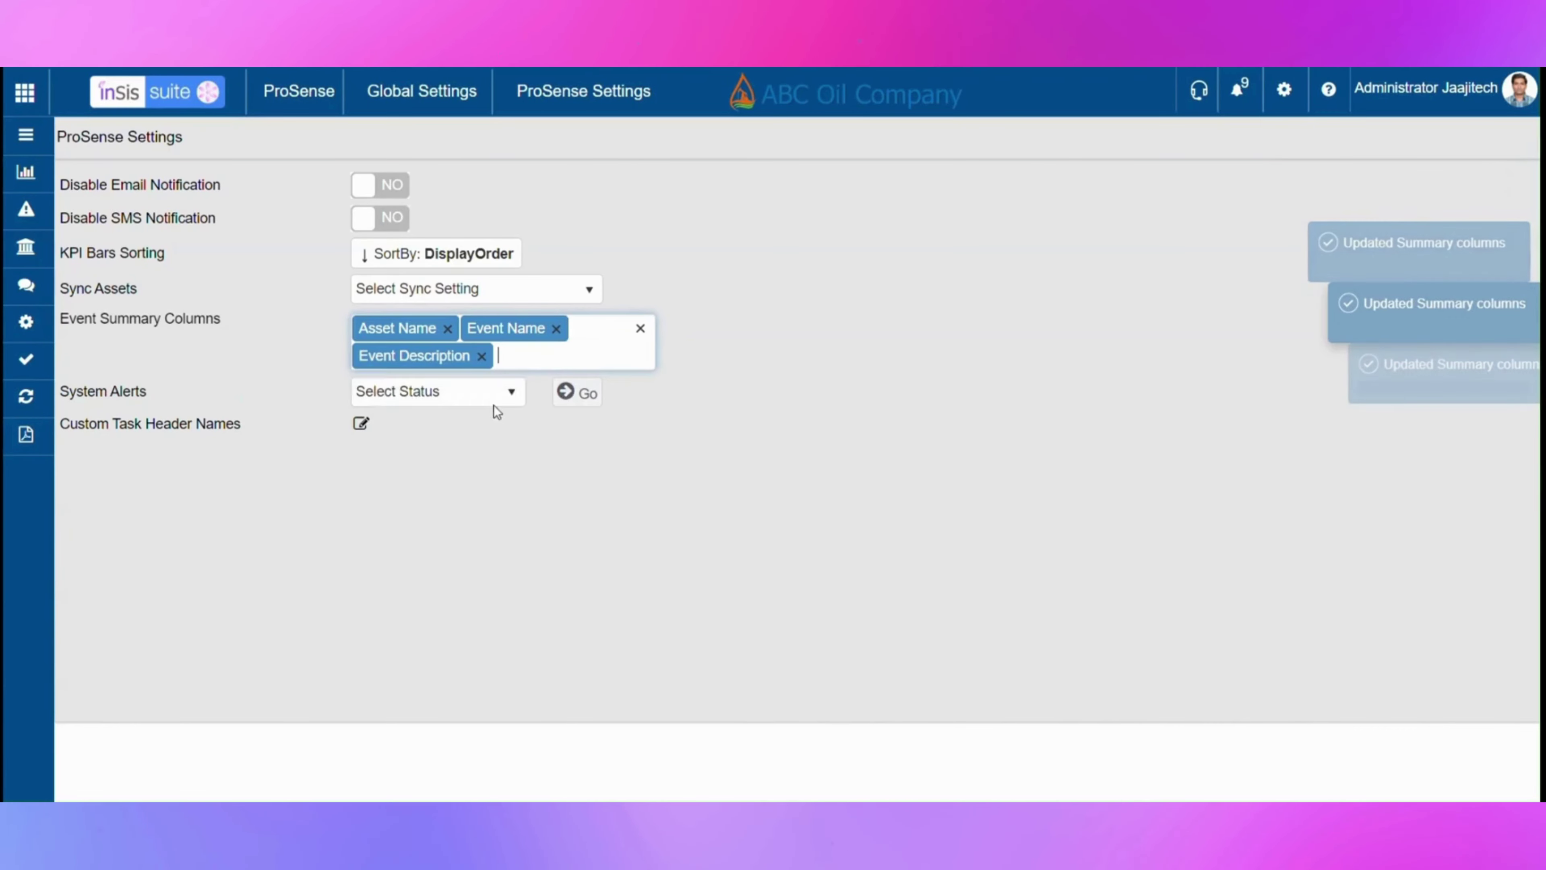
pyautogui.click(507, 356)
pyautogui.click(518, 466)
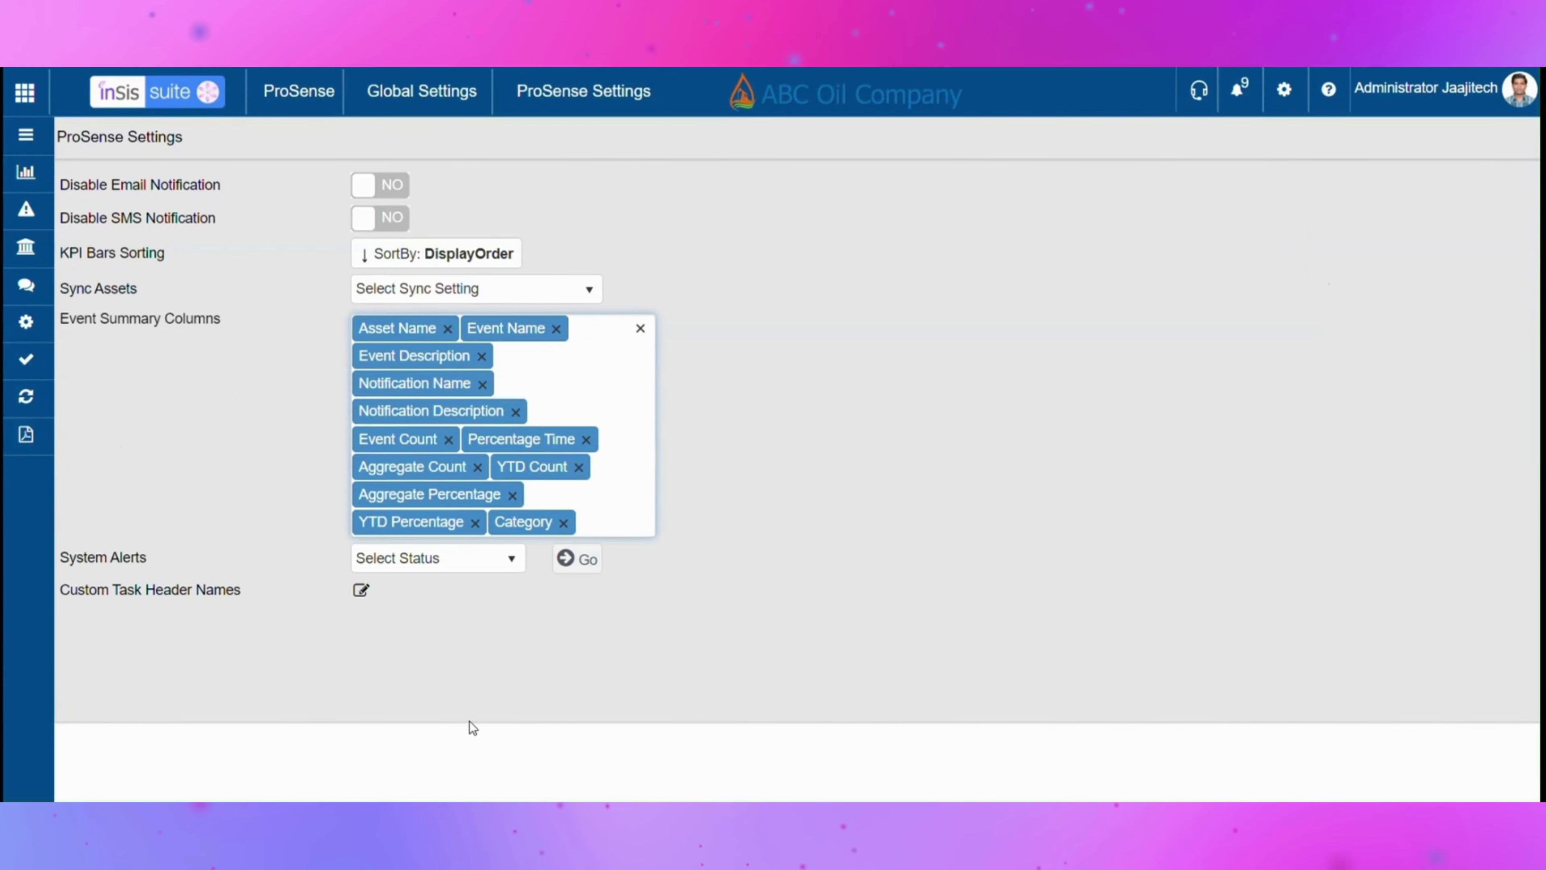
pyautogui.click(477, 681)
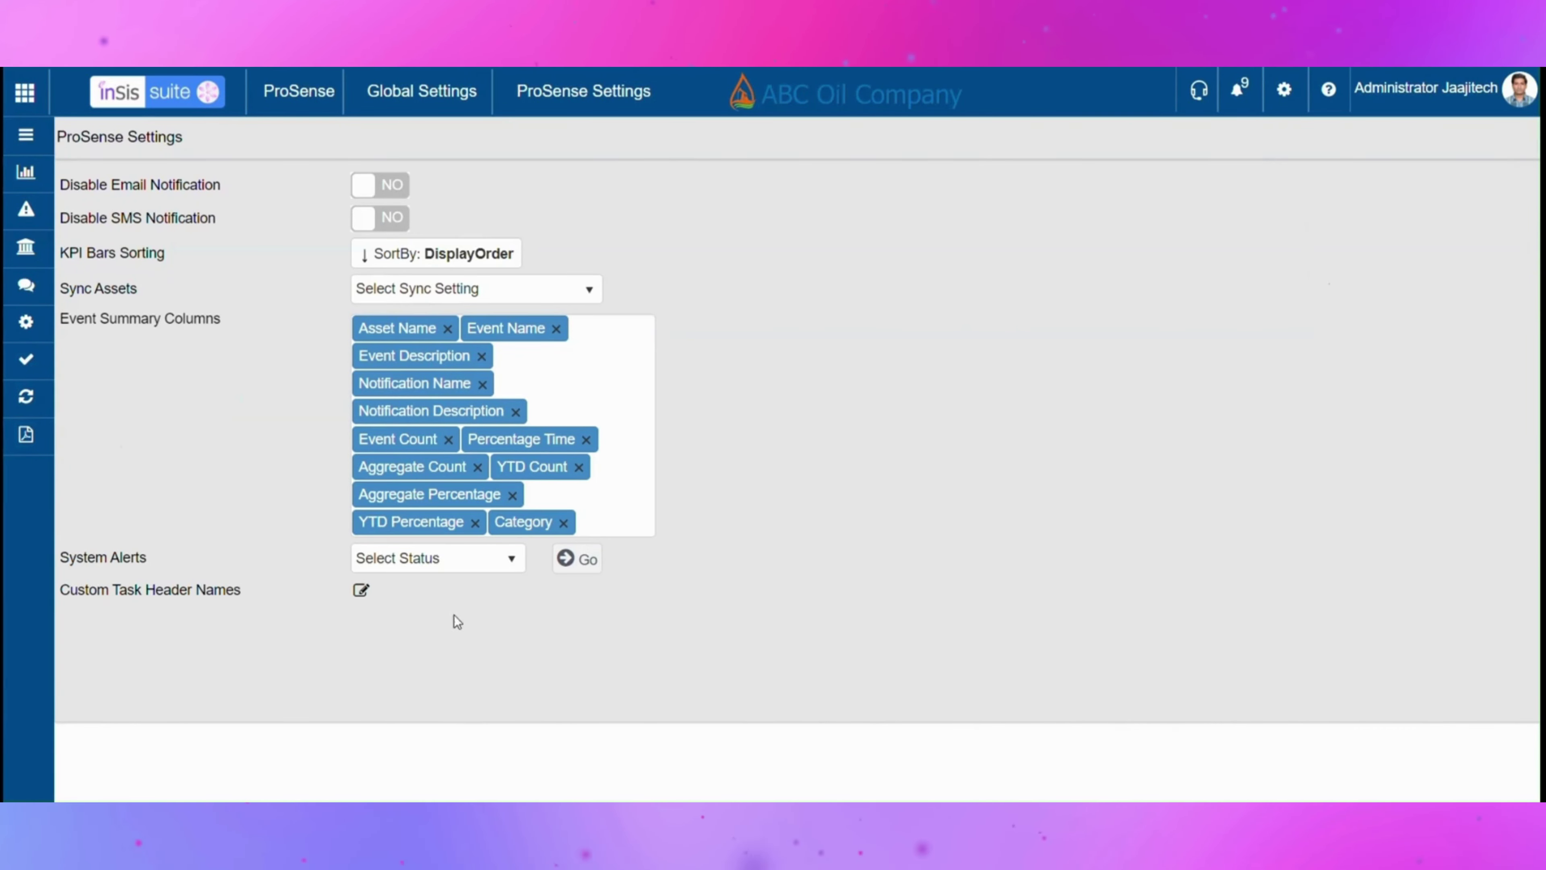
# Open the Events Summary Report and inspect the information and details of the first E101 Boiler Excess Oxygen row
pyautogui.click(26, 435)
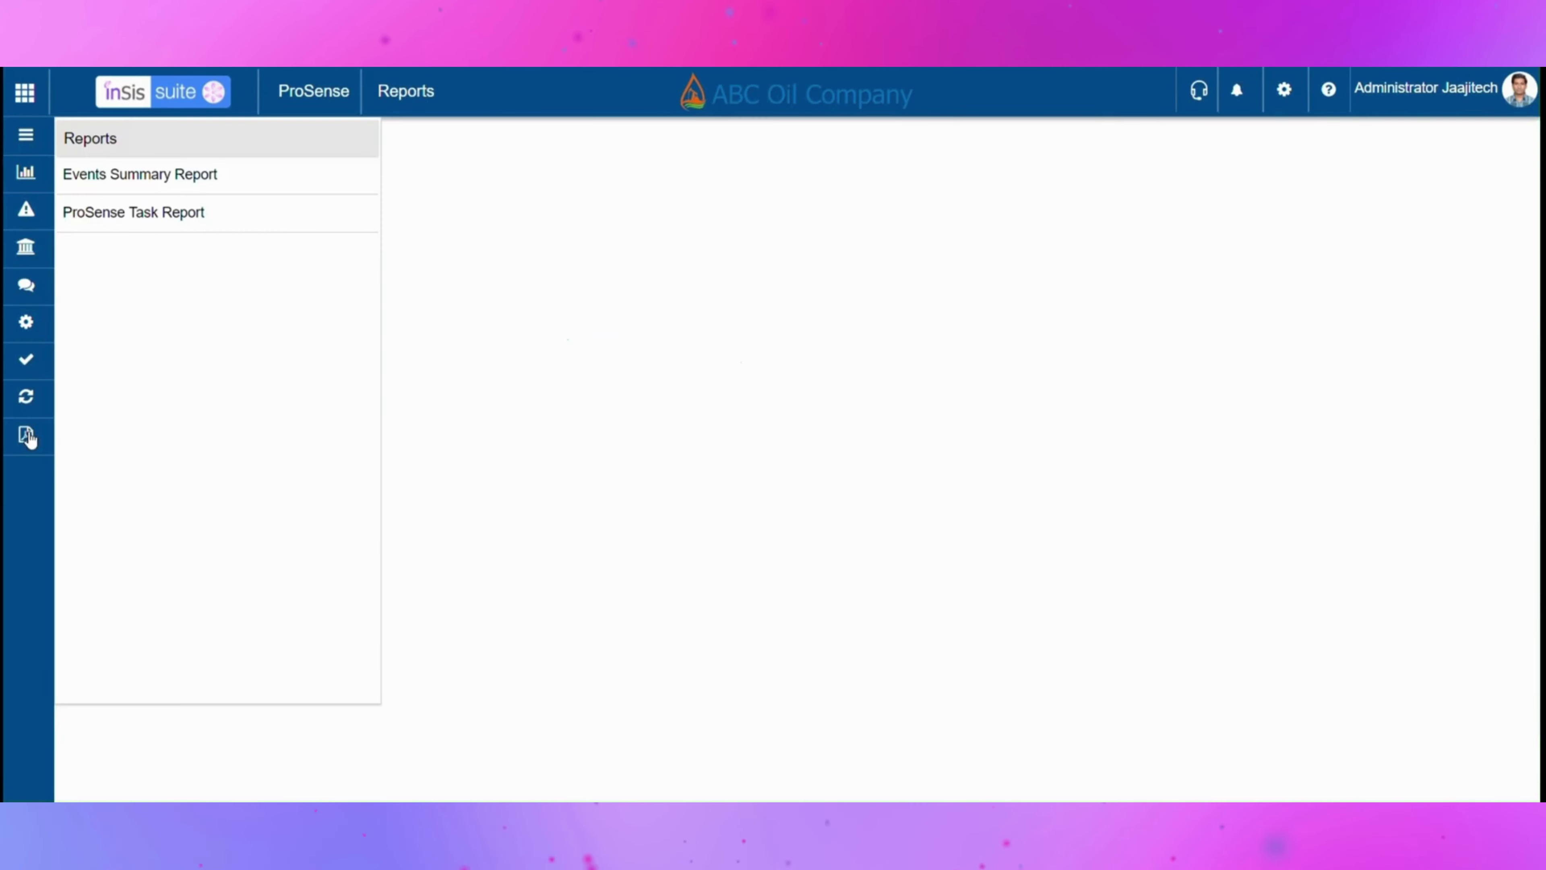
pyautogui.click(198, 176)
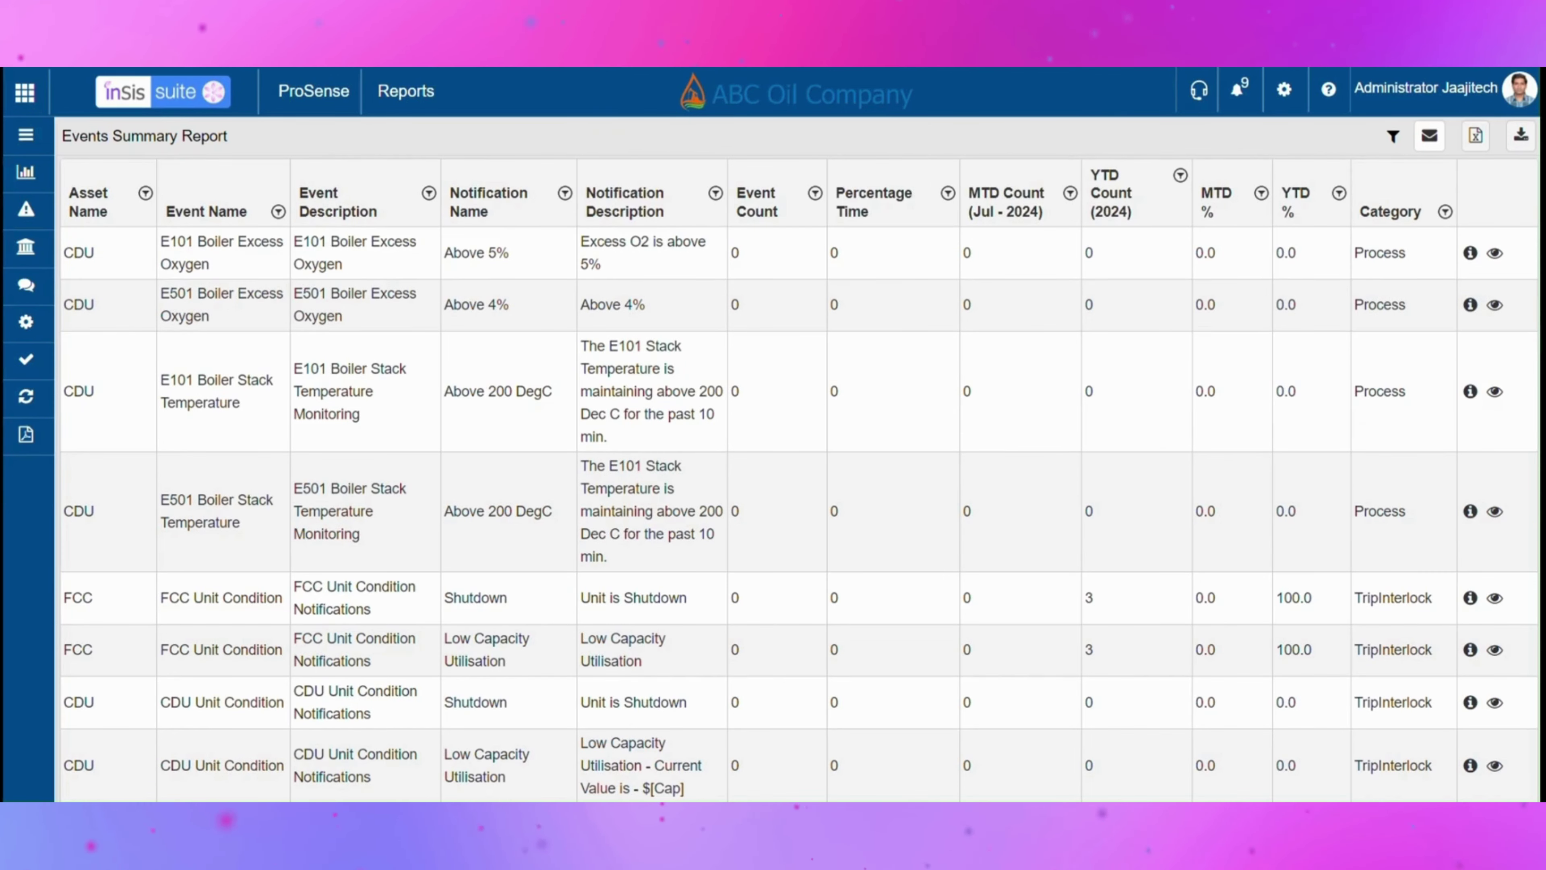
pyautogui.click(1472, 255)
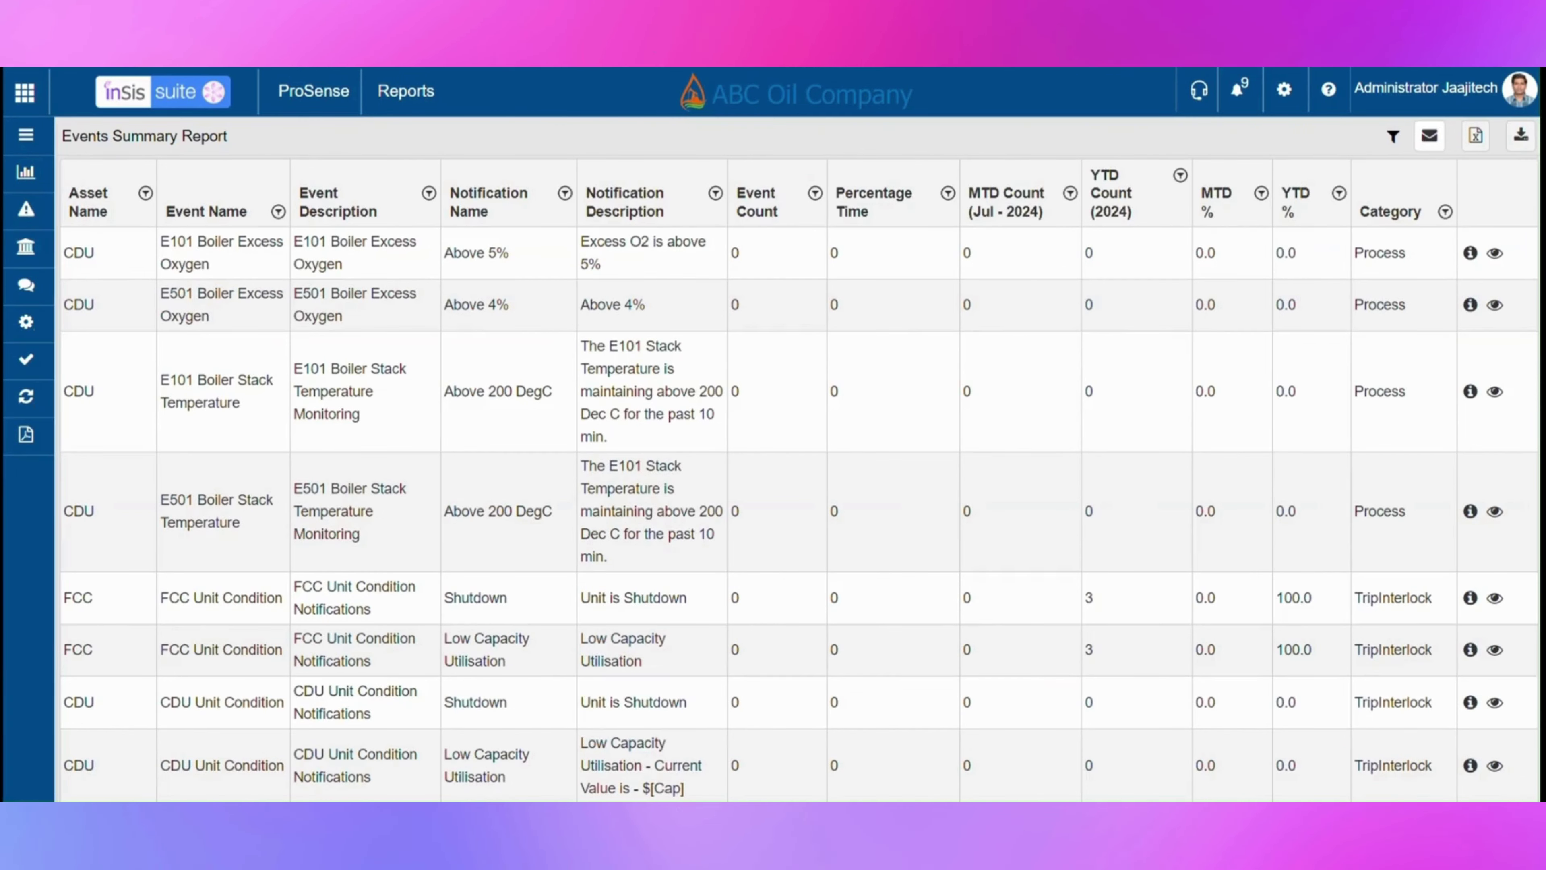
pyautogui.click(1491, 255)
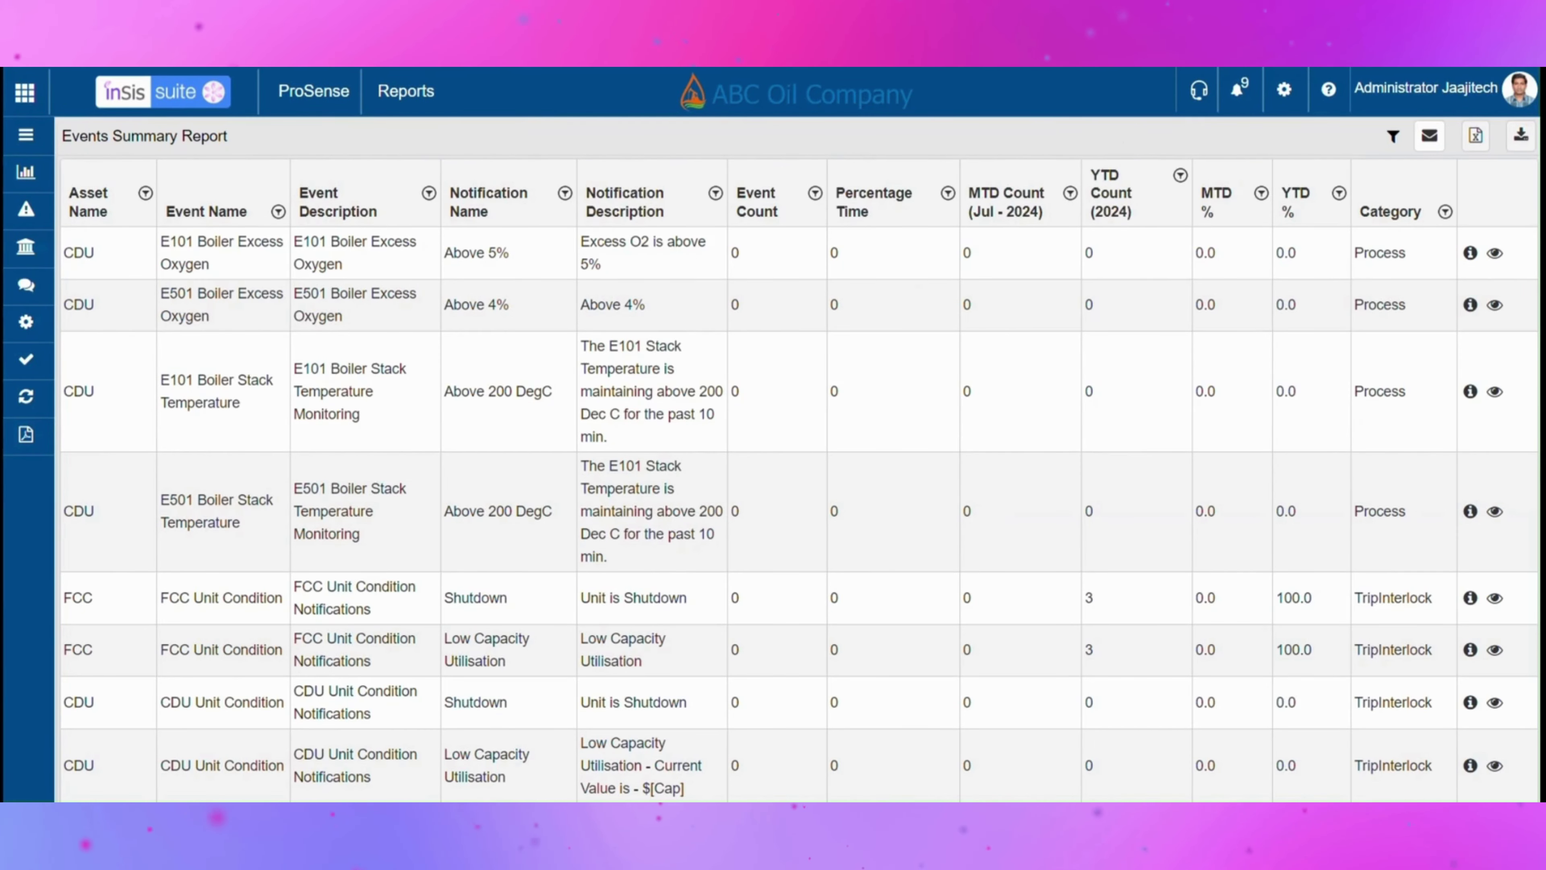
# Filter the Events Summary Report by the CurrentDay time base
pyautogui.click(1393, 138)
pyautogui.click(939, 185)
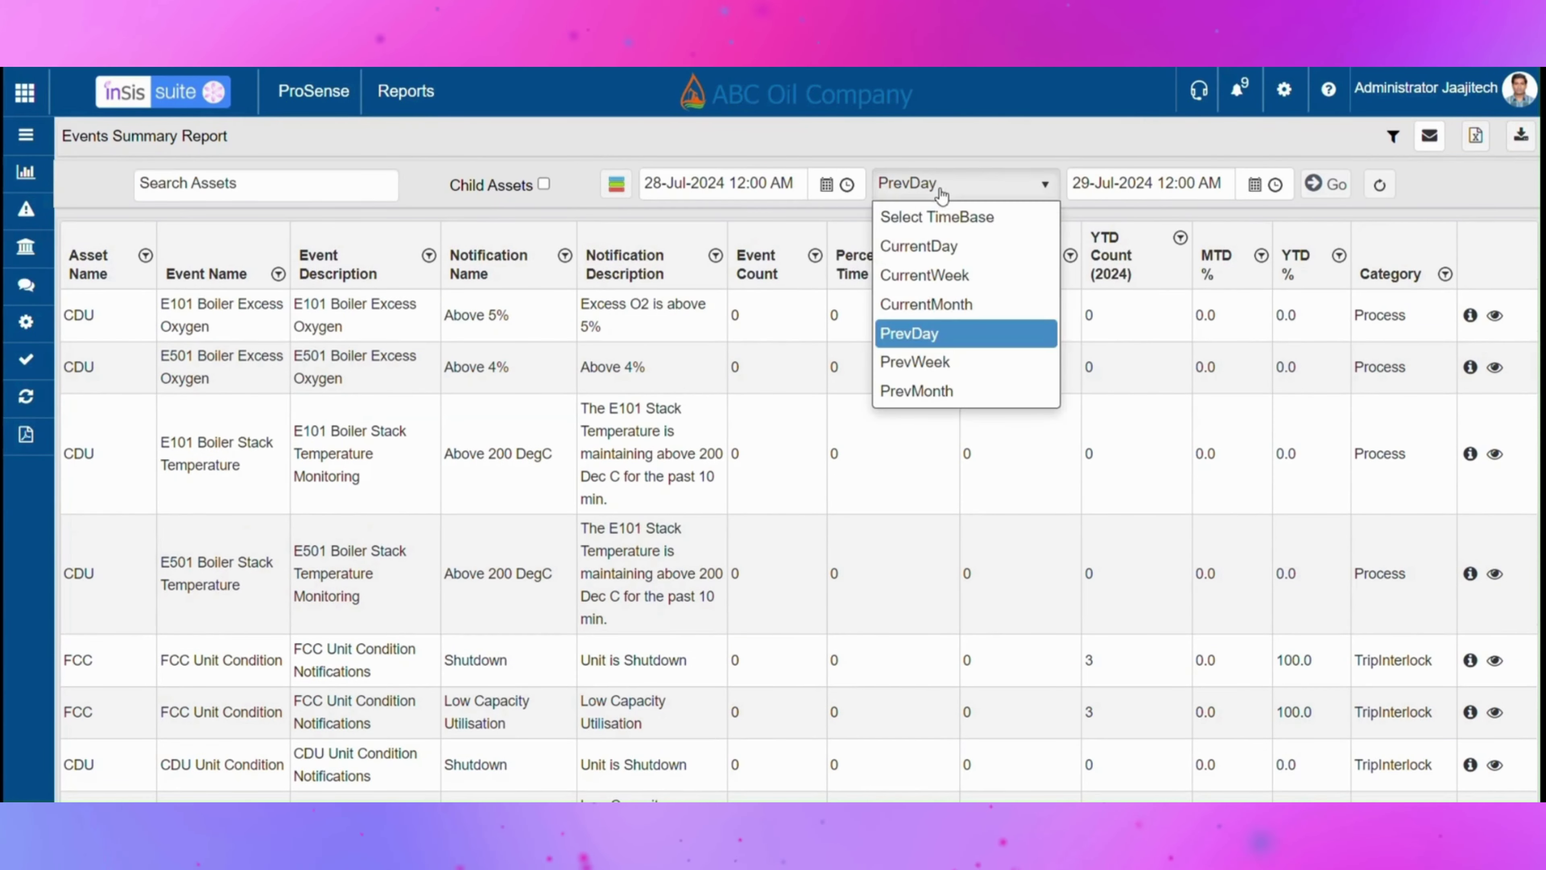
pyautogui.click(953, 251)
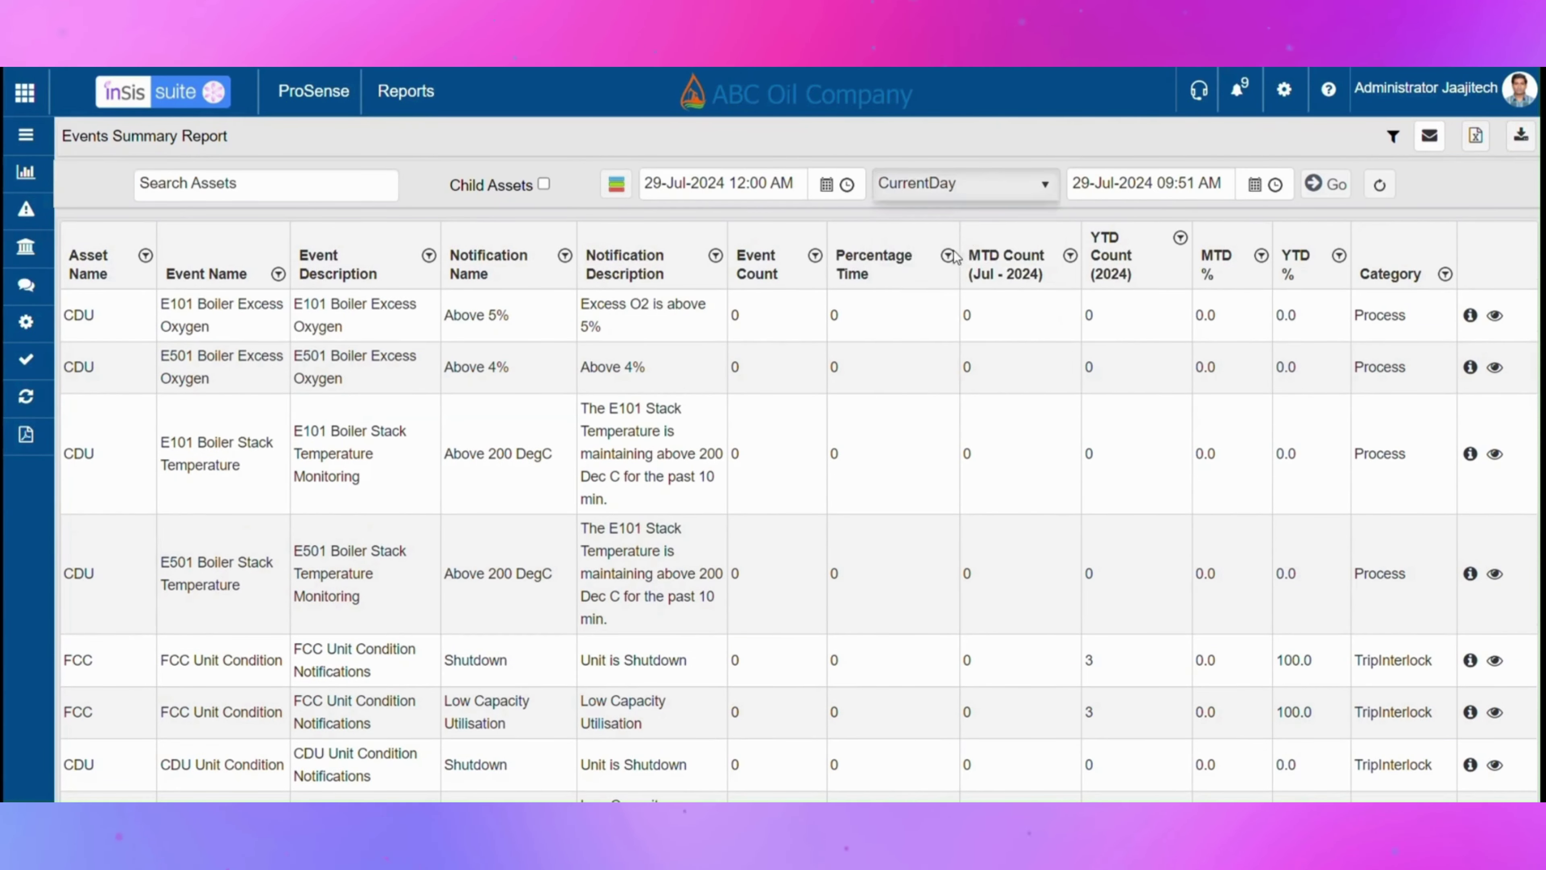
pyautogui.click(1320, 187)
# Open the notification details from the Event Summary Report Demo row's event count and export them to Excel
pyautogui.scroll(-3, 1042, 103)
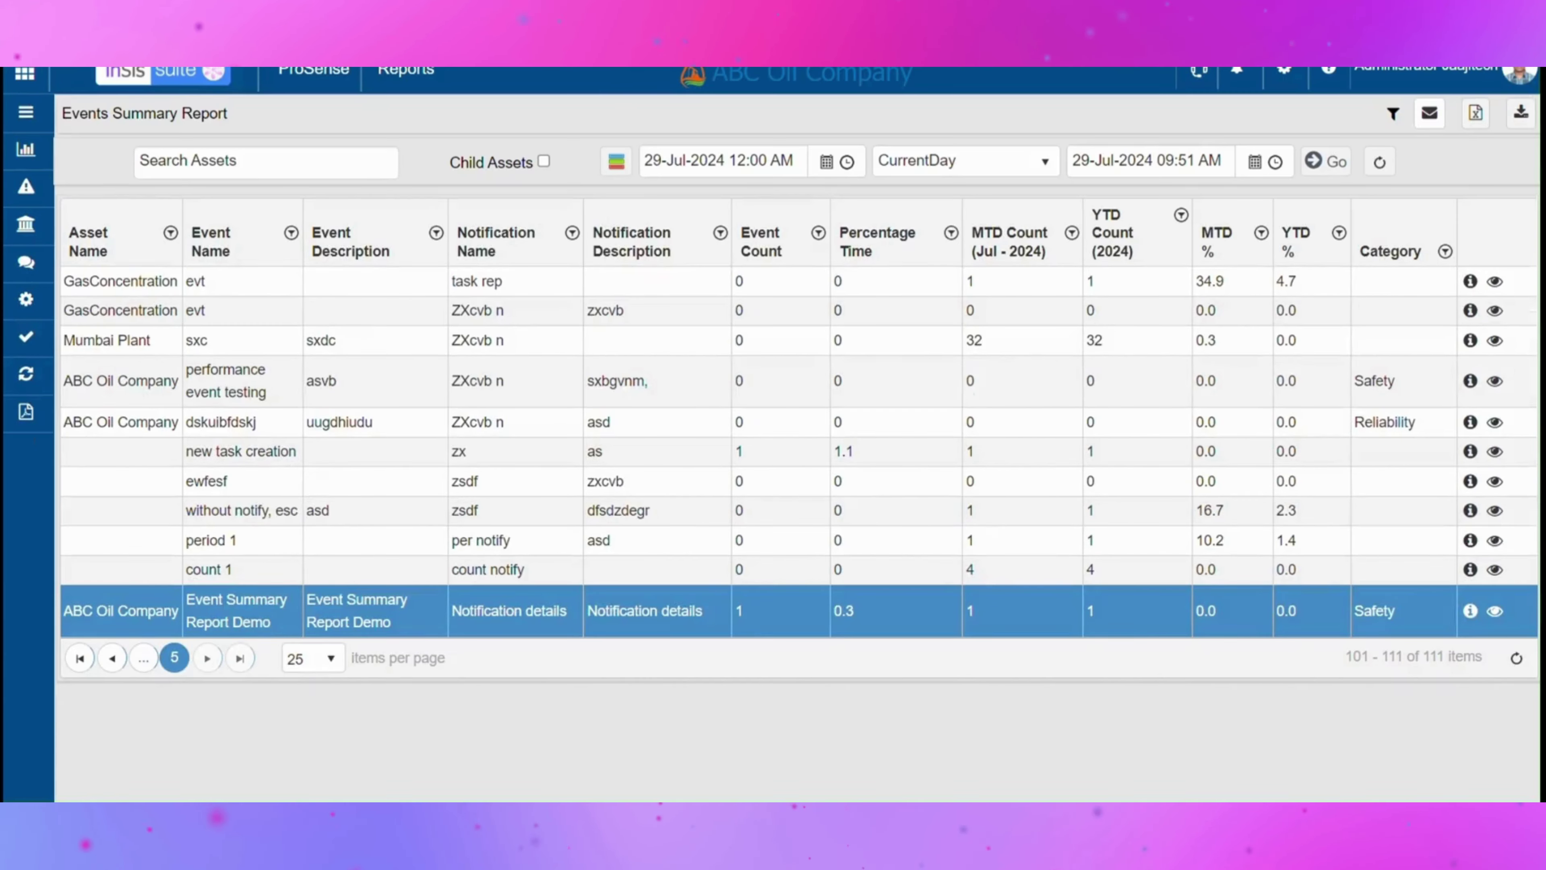
pyautogui.click(745, 616)
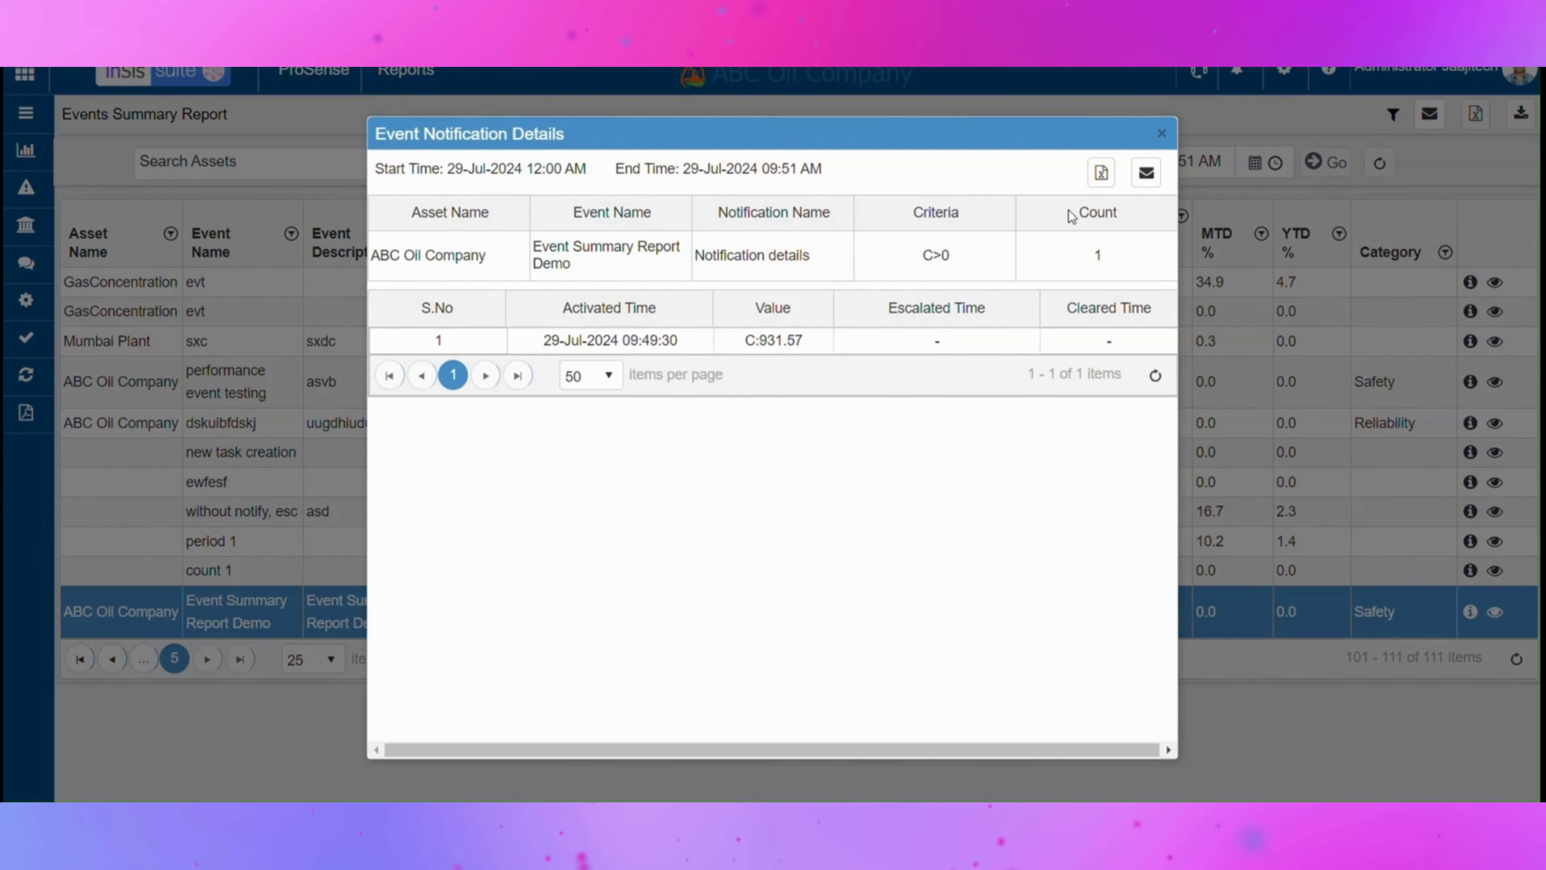
pyautogui.click(1101, 174)
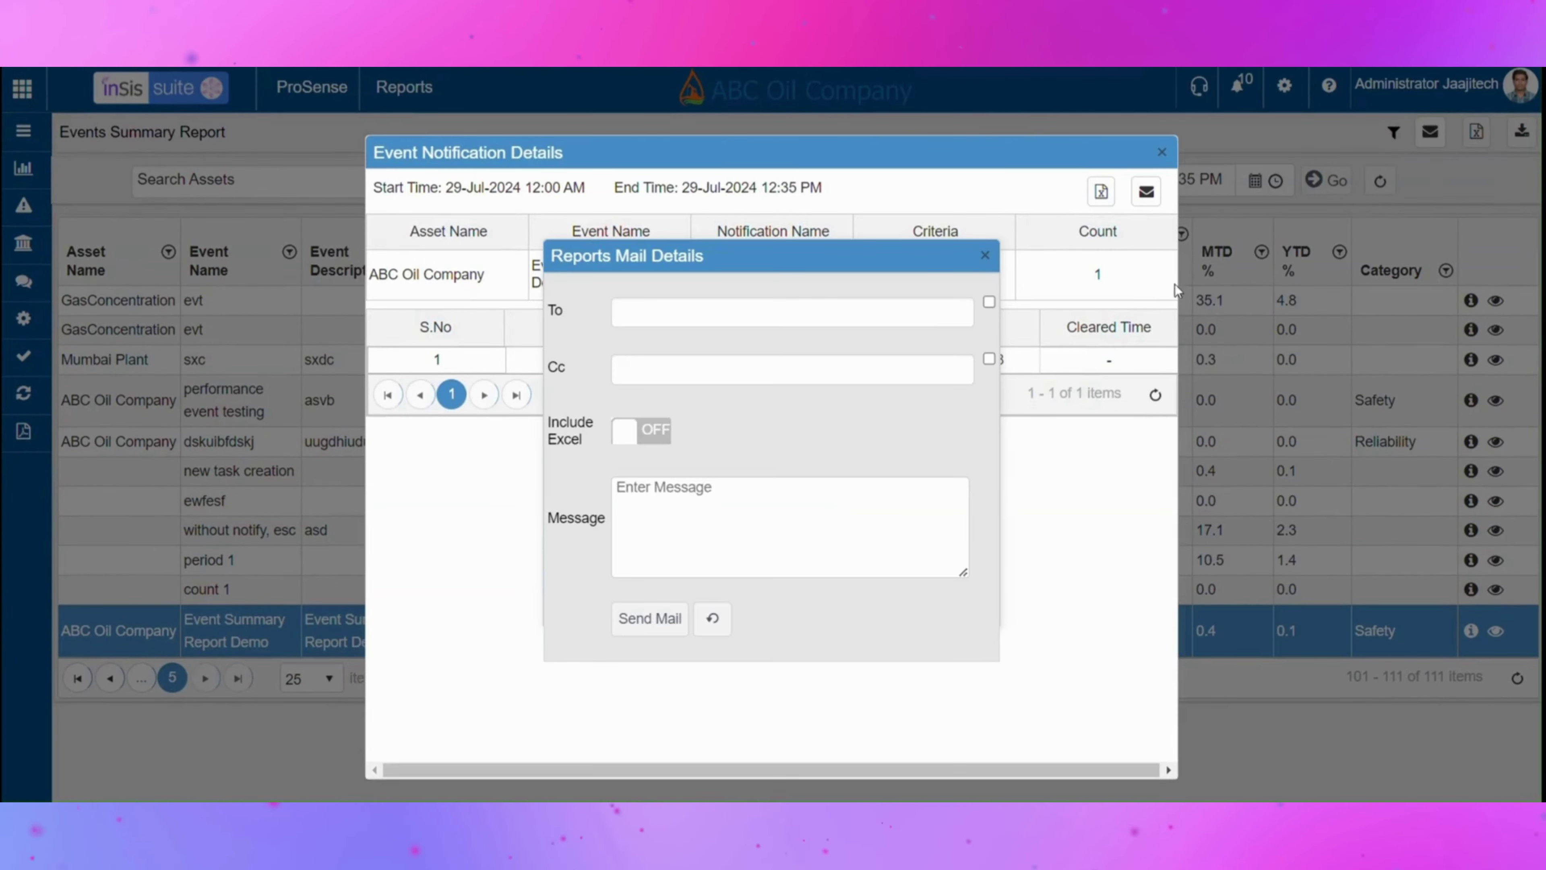
# Address the report mail to the JTEngineer user, with ProcessEngineer in Cc
pyautogui.click(780, 309)
pyautogui.write('jt')
pyautogui.click(754, 343)
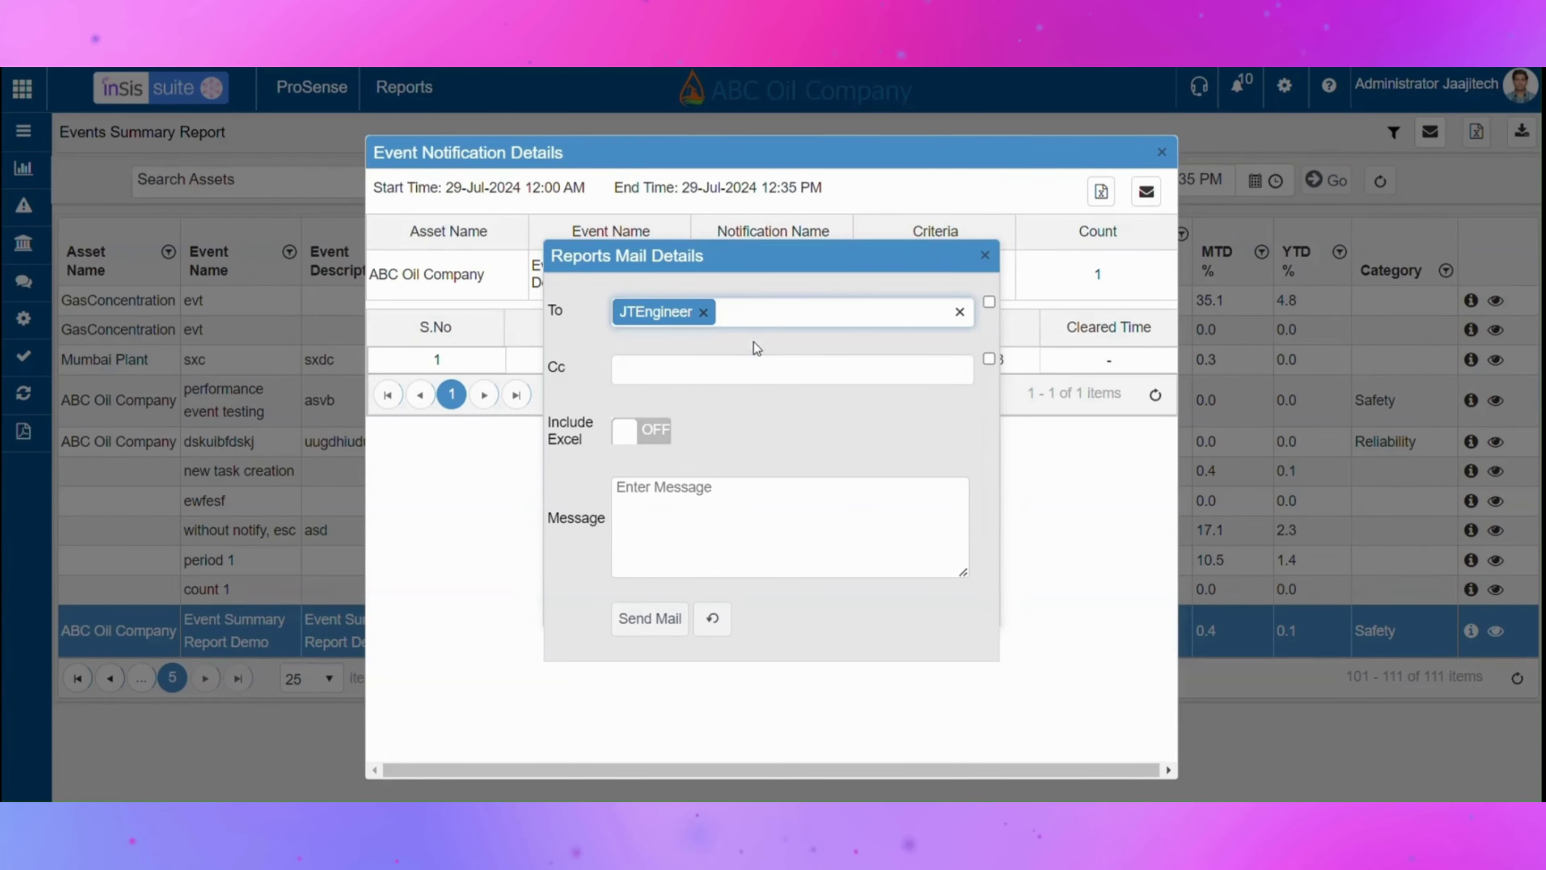
pyautogui.click(773, 367)
pyautogui.write('p')
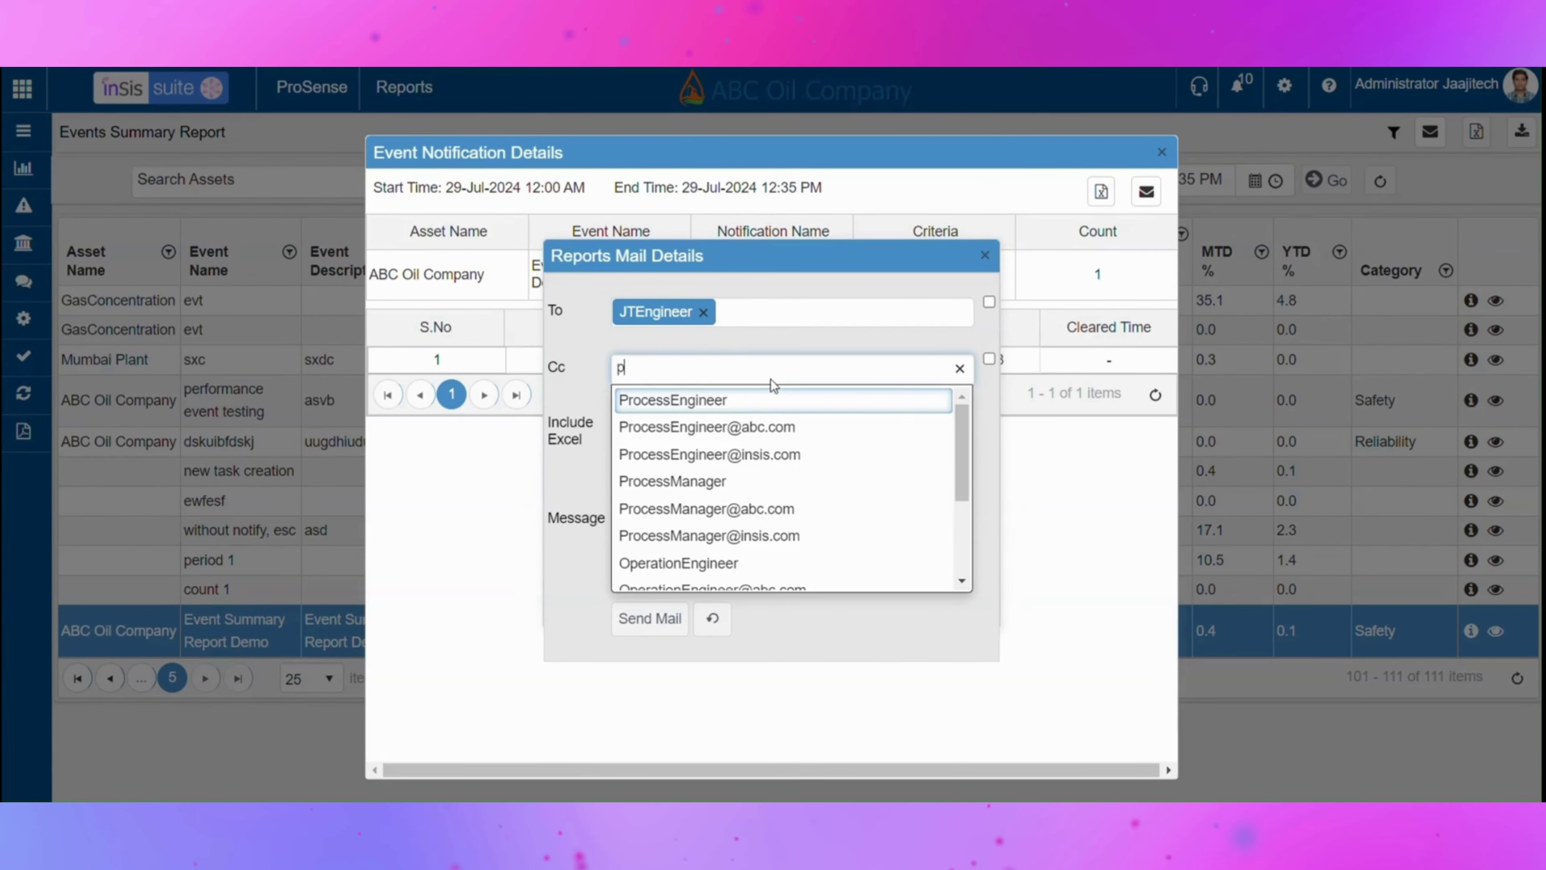
pyautogui.click(761, 396)
# Enable the additional To and Cc recipients and add Administrators Unit1 to To and Process Engineers Unit1 to Cc
pyautogui.click(988, 302)
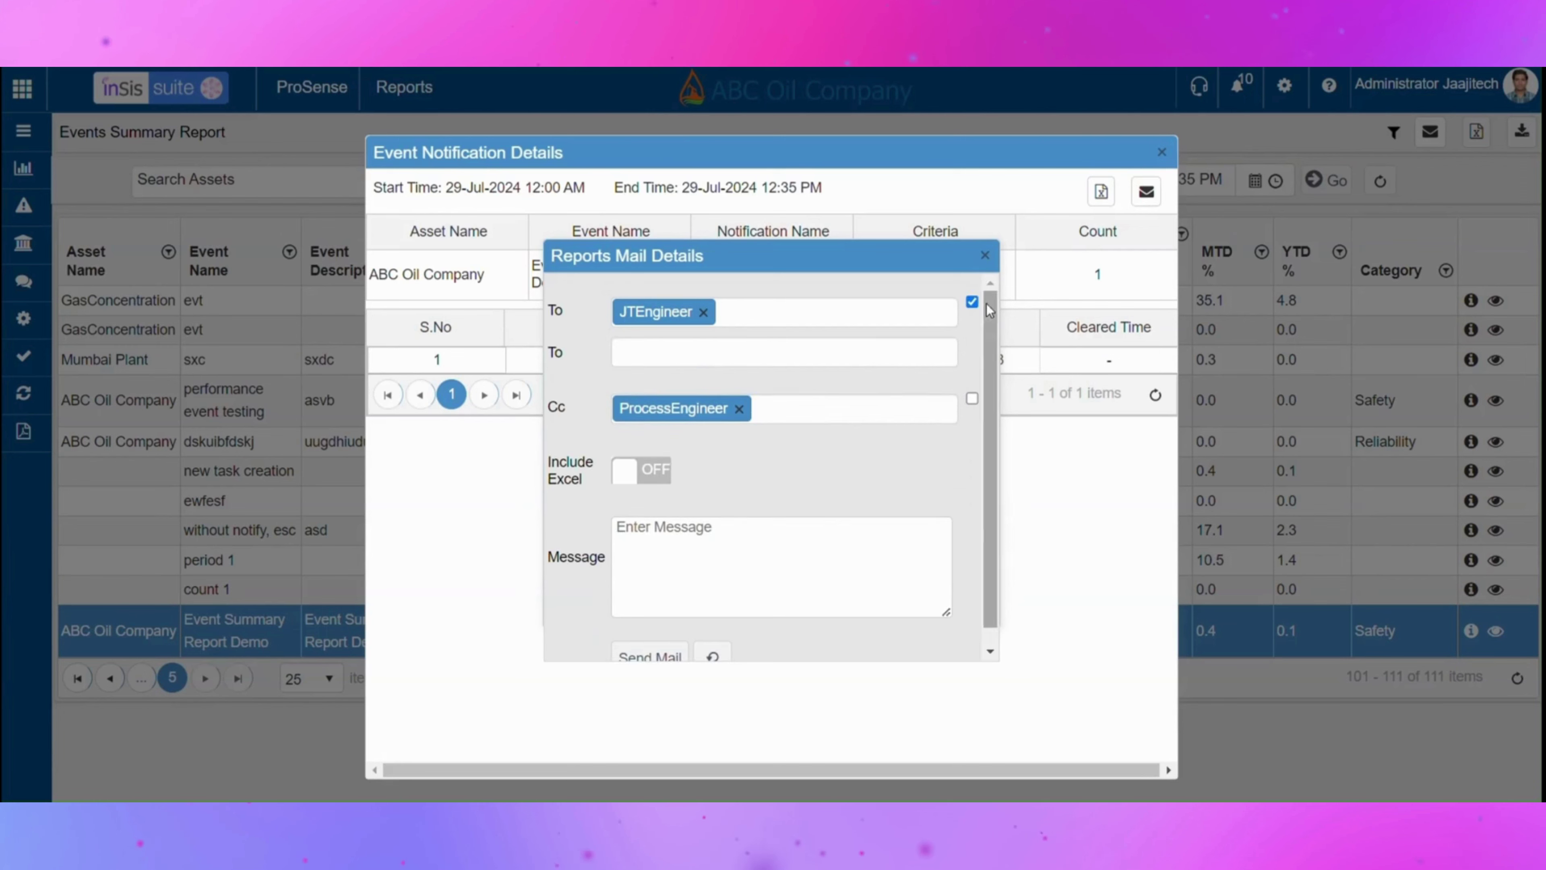
pyautogui.click(749, 352)
pyautogui.write('a')
pyautogui.click(791, 381)
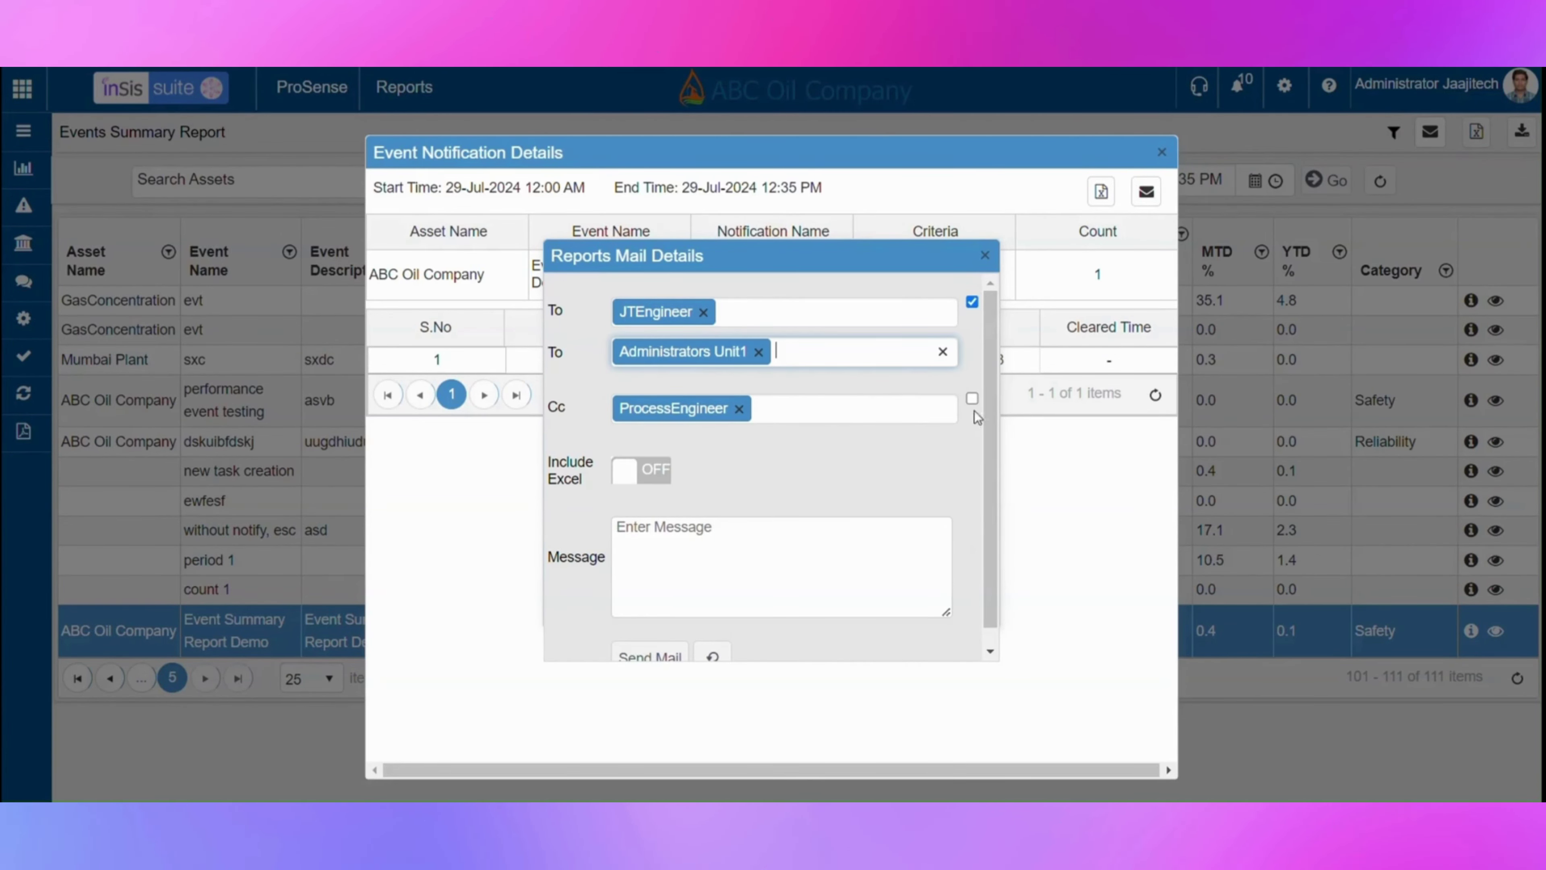
pyautogui.click(972, 399)
pyautogui.click(792, 441)
pyautogui.write('p')
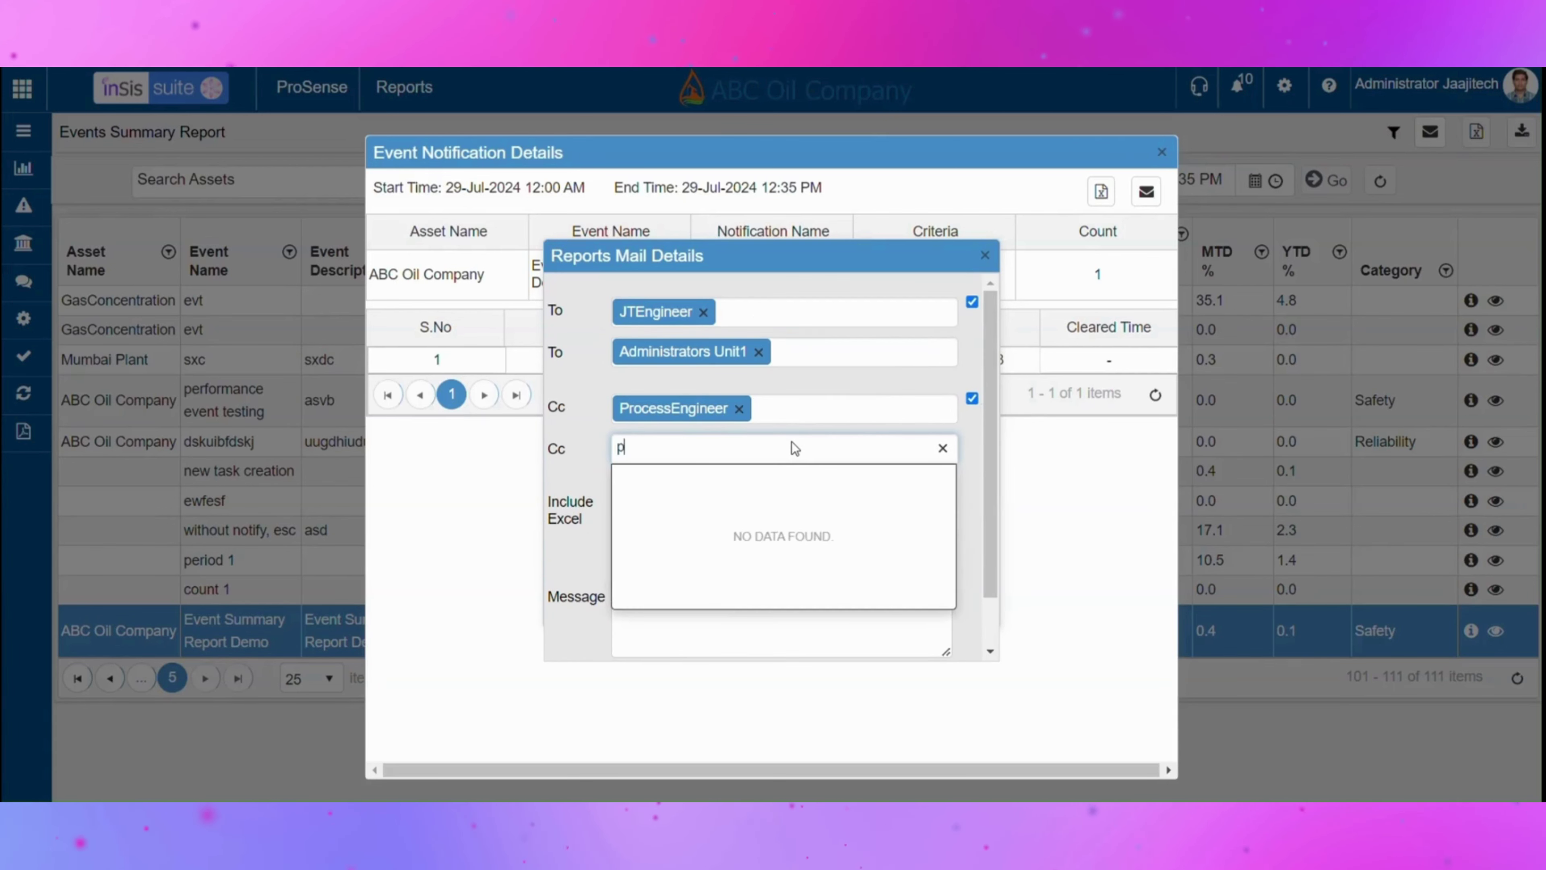
pyautogui.click(740, 515)
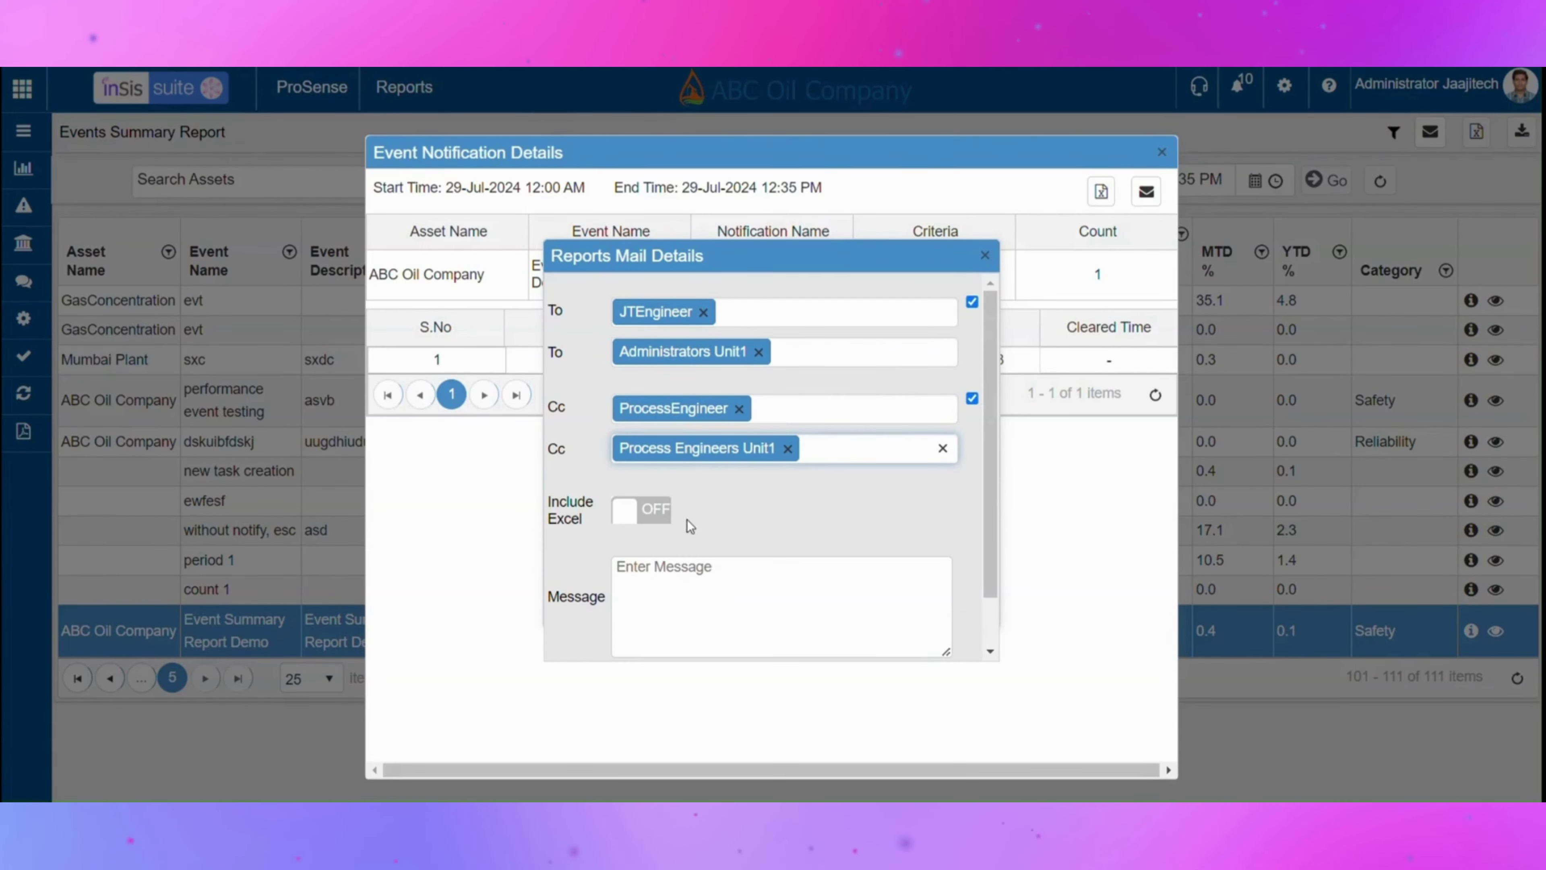
# Enter "demo test" as the mail message and send the report mail without including Excel
pyautogui.scroll(-1, 646, 526)
pyautogui.click(646, 523)
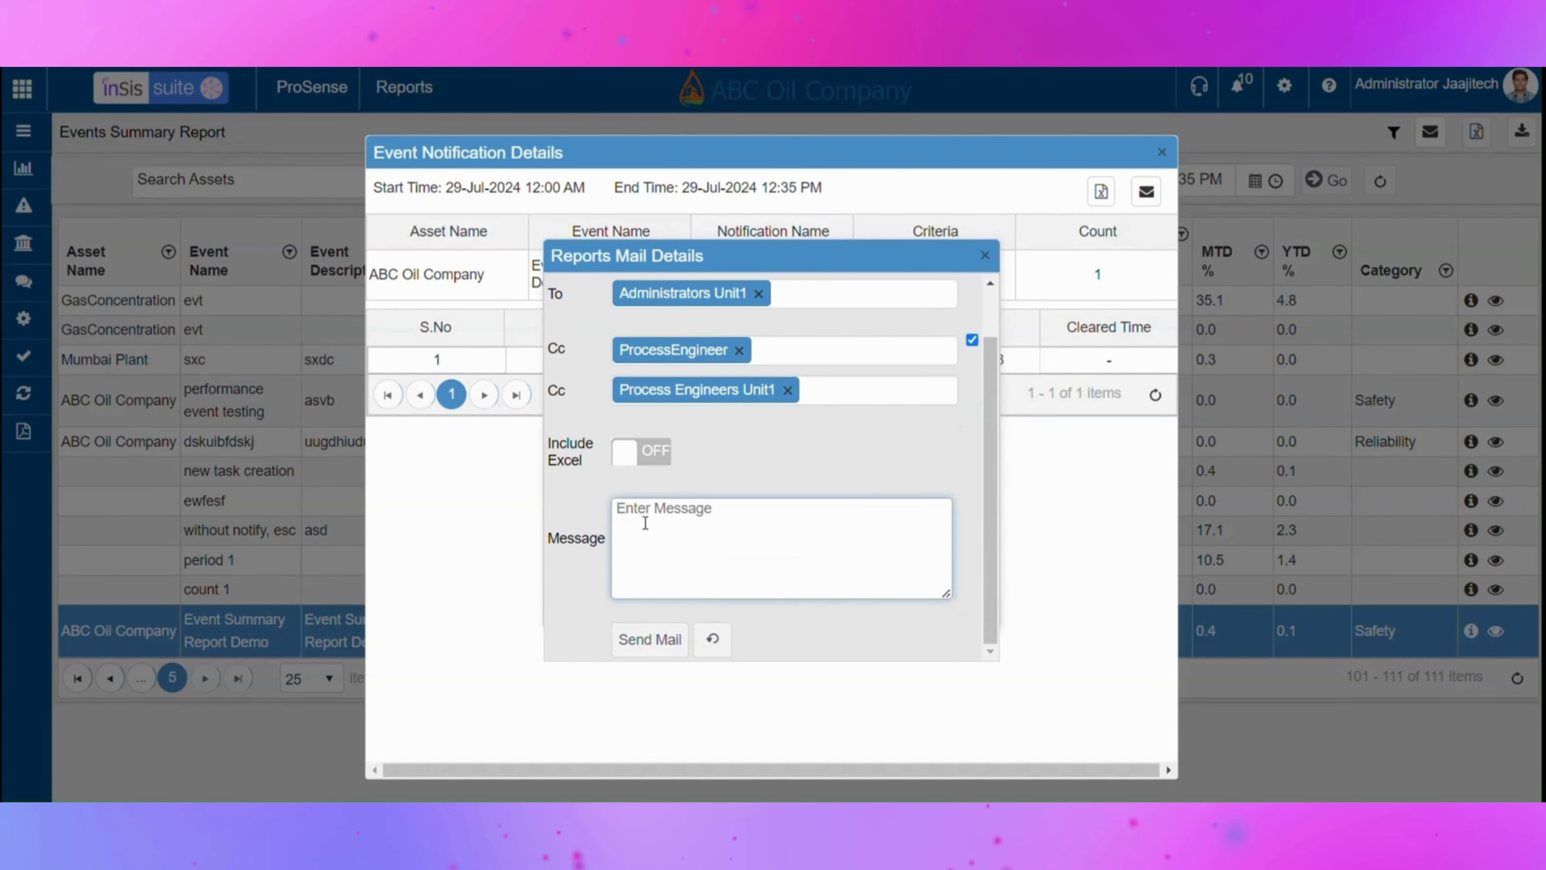
pyautogui.write('demo test')
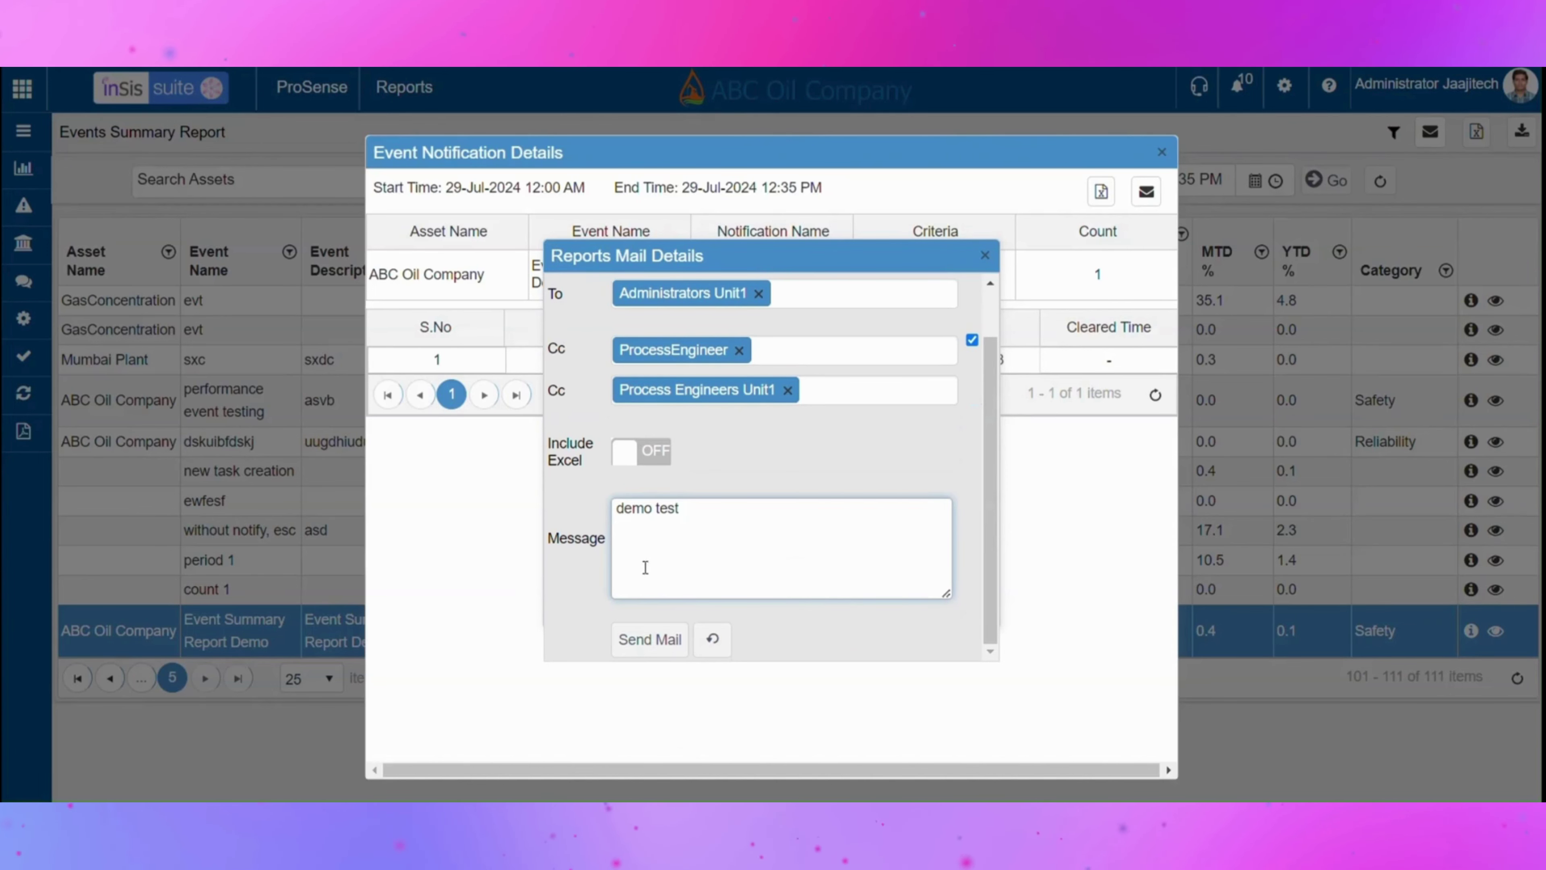
pyautogui.click(649, 641)
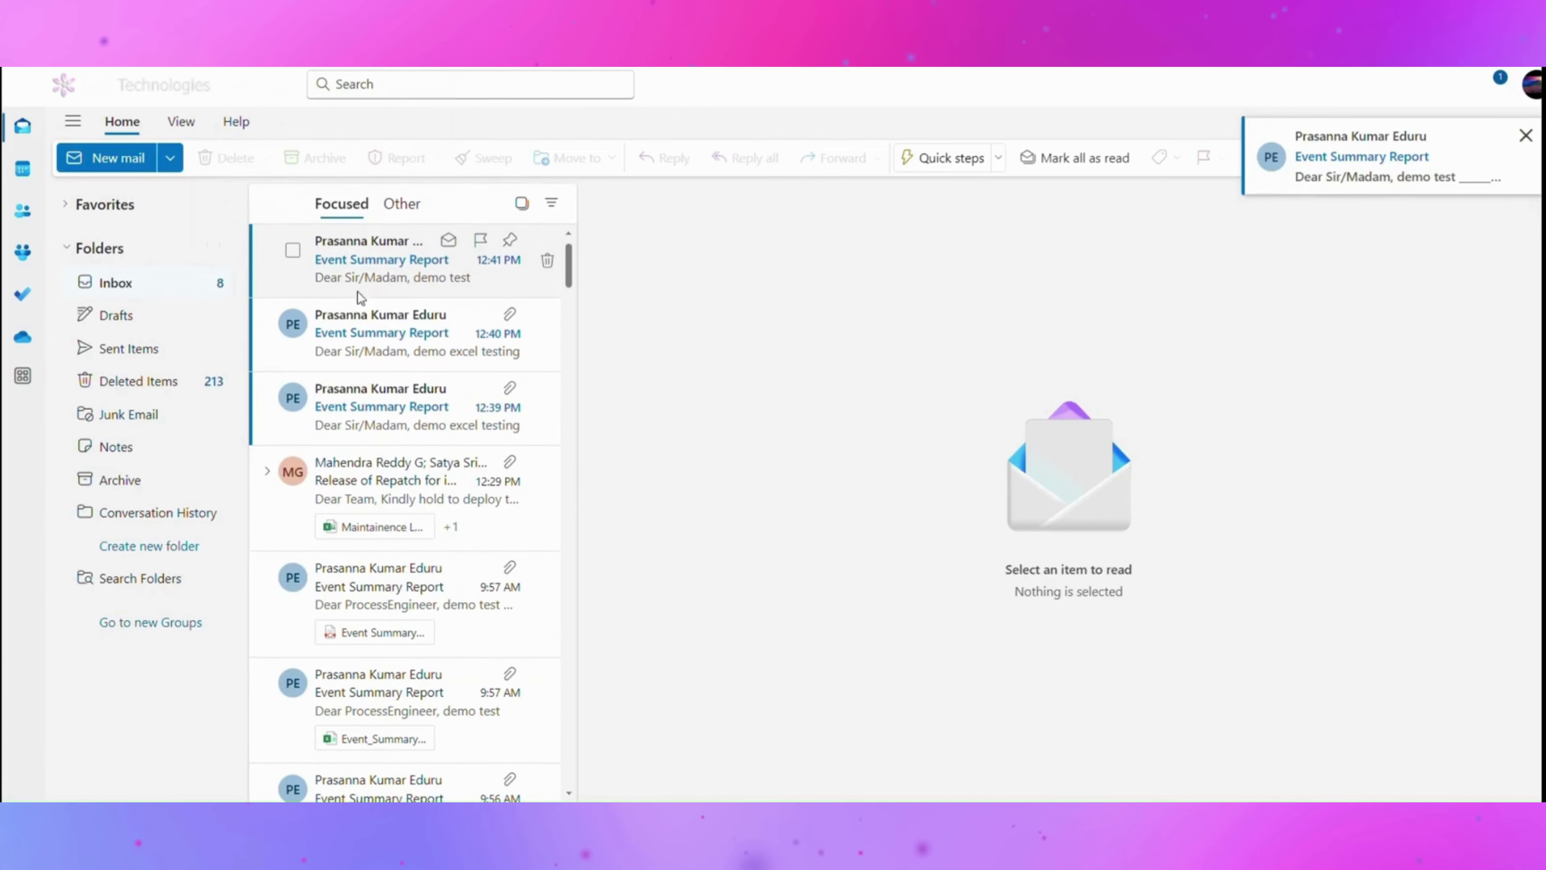
# Switch to the mailbox, open the newest Event Summary Report email and examine its attached Event Summary Report.pdf
pyautogui.click(381, 261)
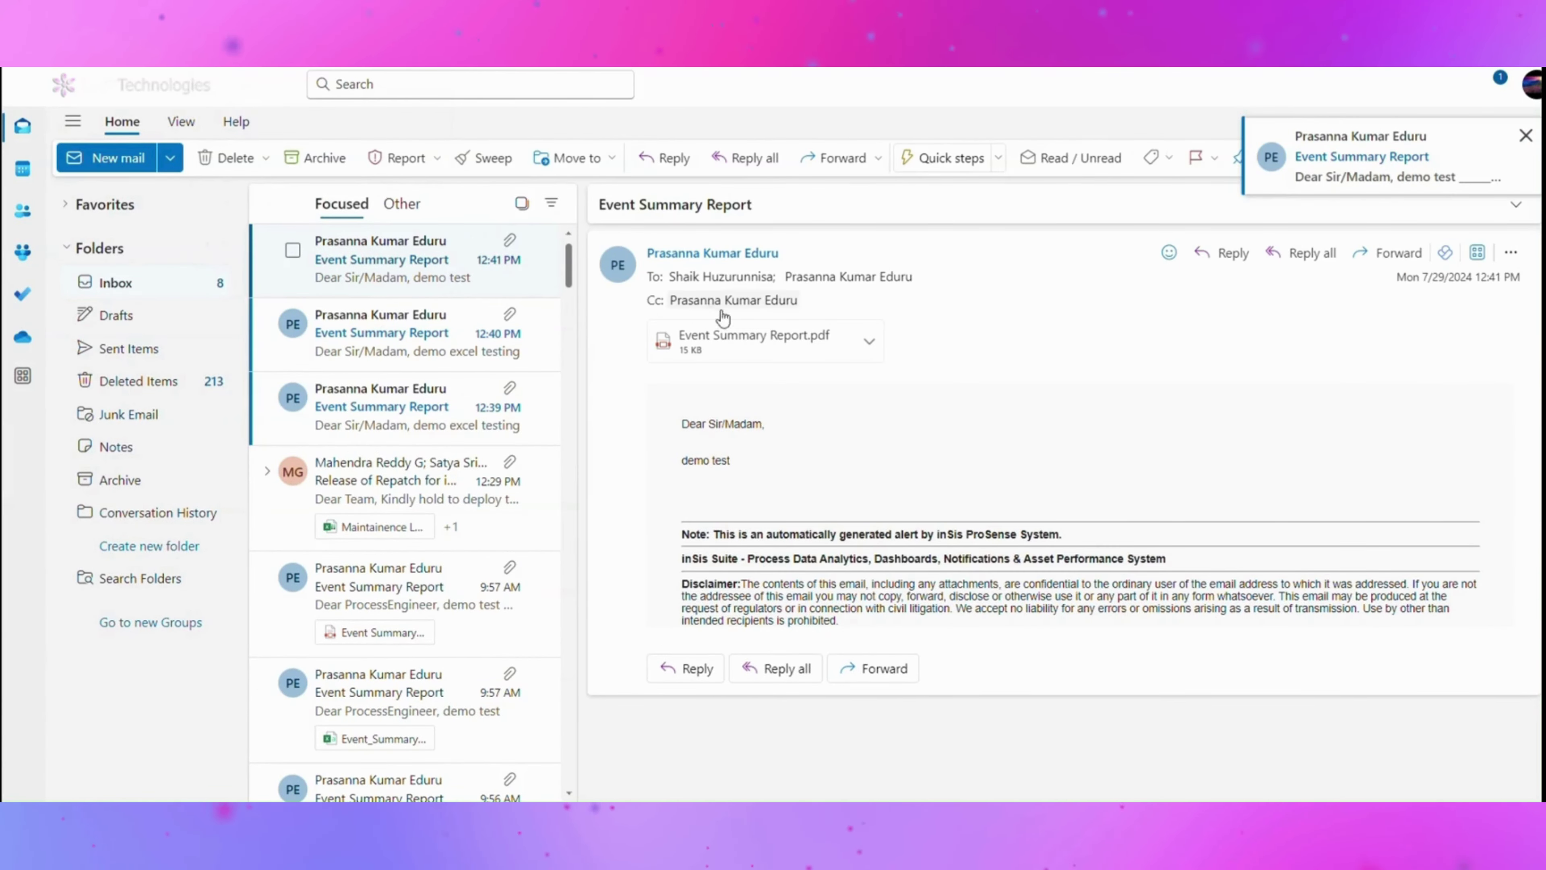
pyautogui.click(748, 344)
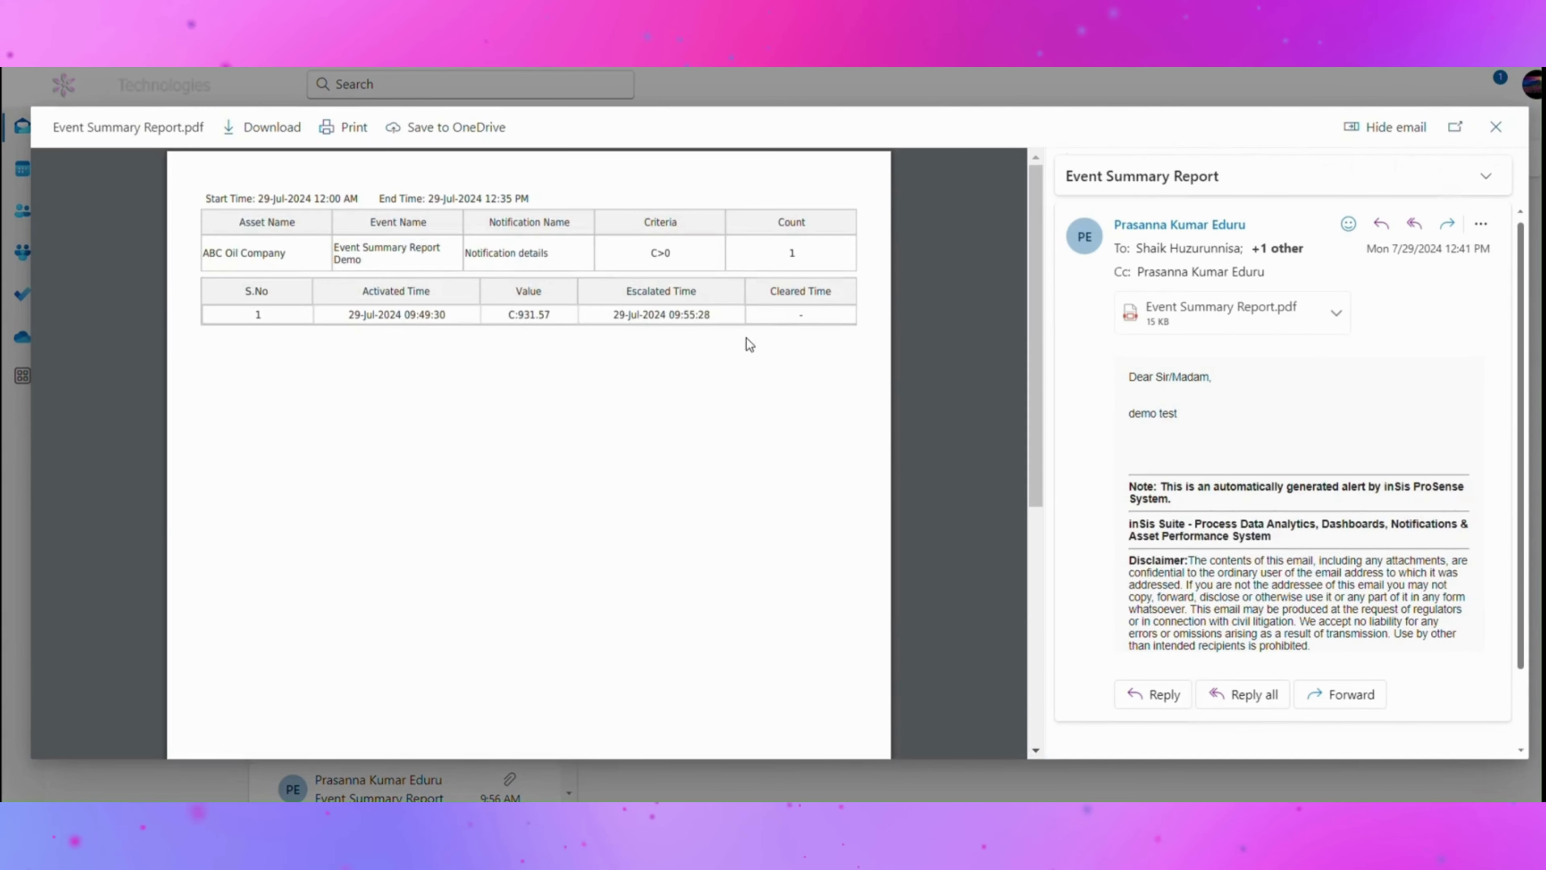
pyautogui.click(1493, 130)
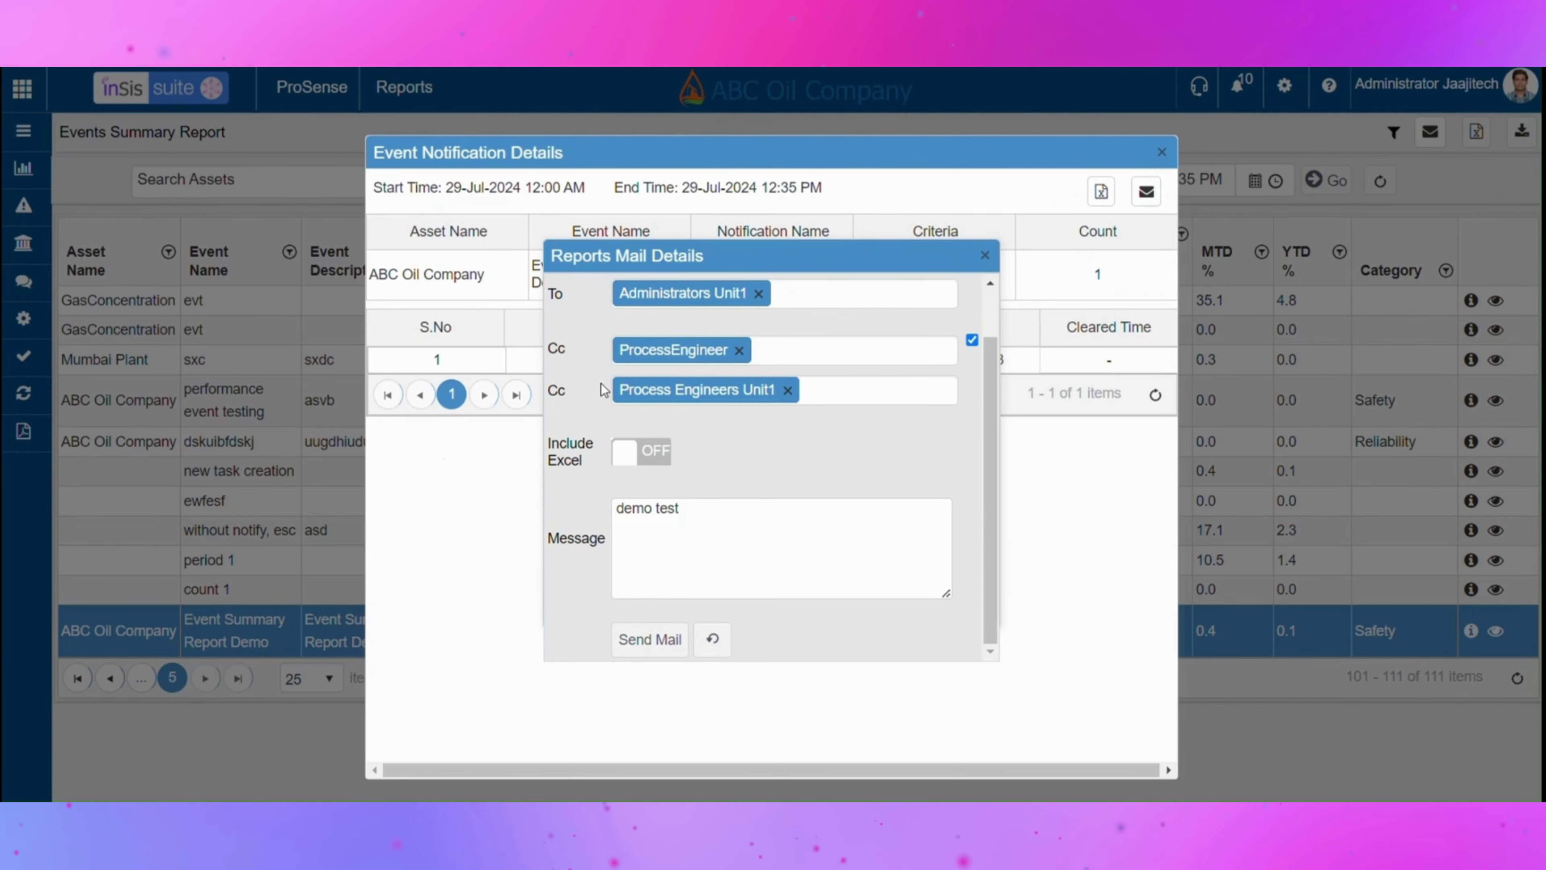
# Resend the notification details mail with Excel included, switch to the mailbox and open the emailed Event_Summary_Report.csv attachment
pyautogui.click(651, 449)
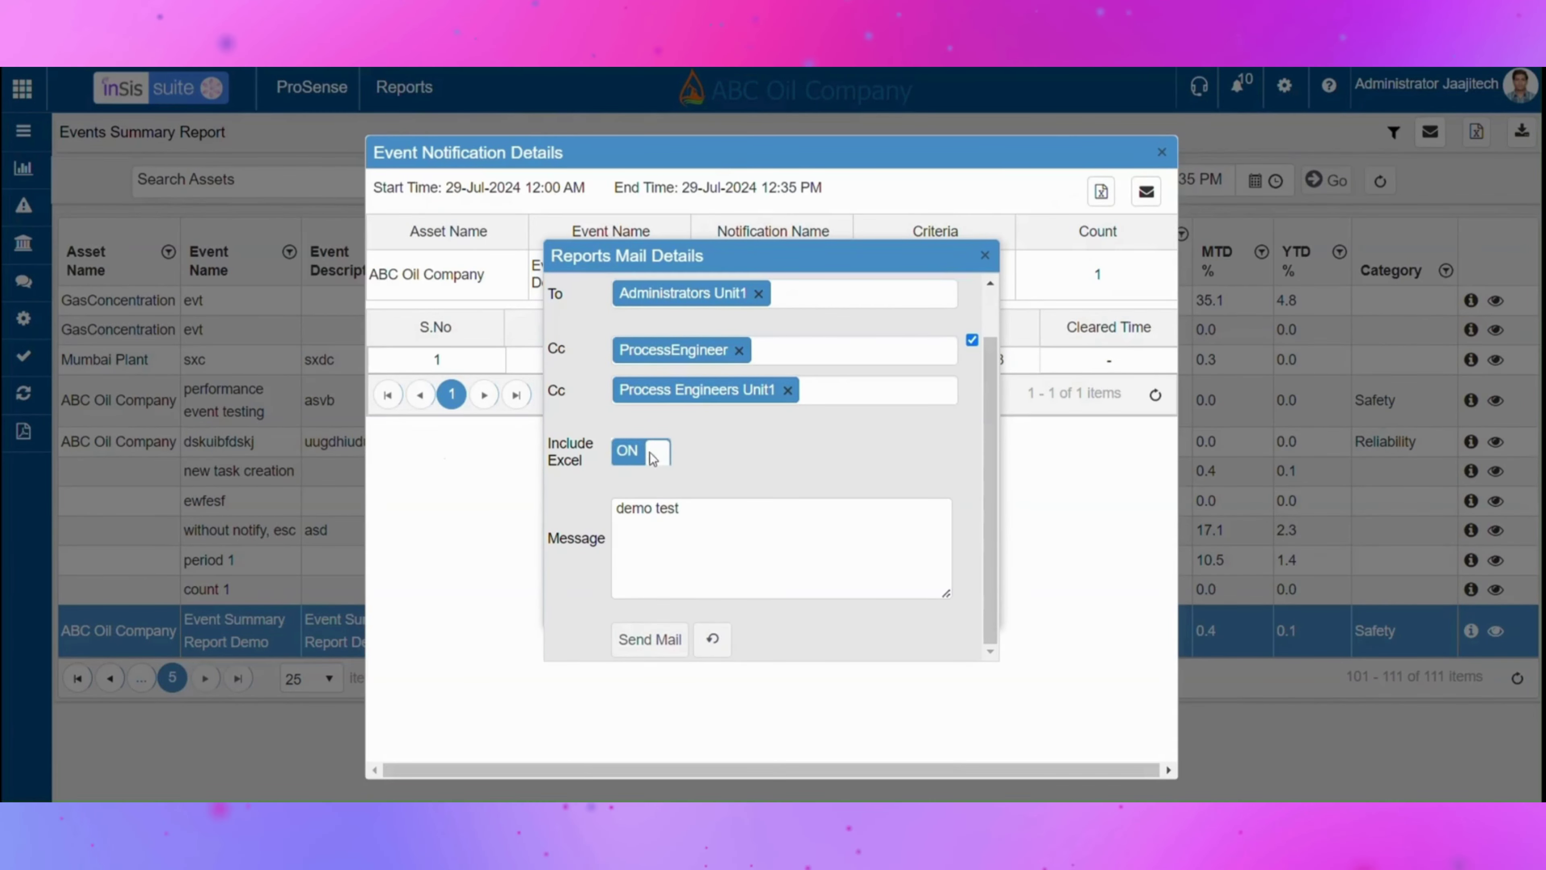
pyautogui.click(643, 644)
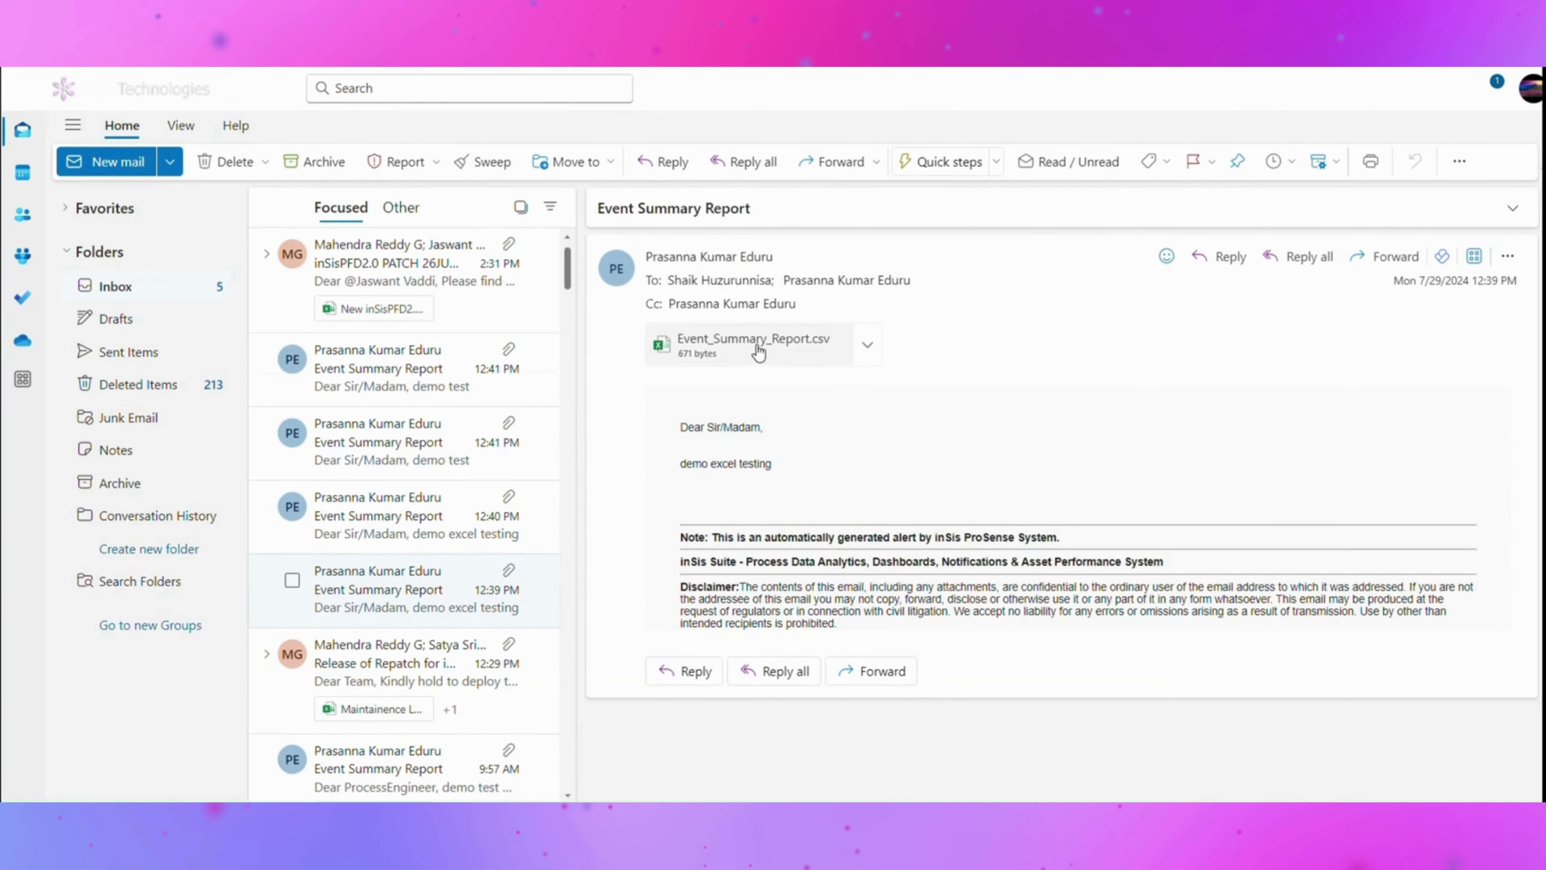
pyautogui.click(756, 345)
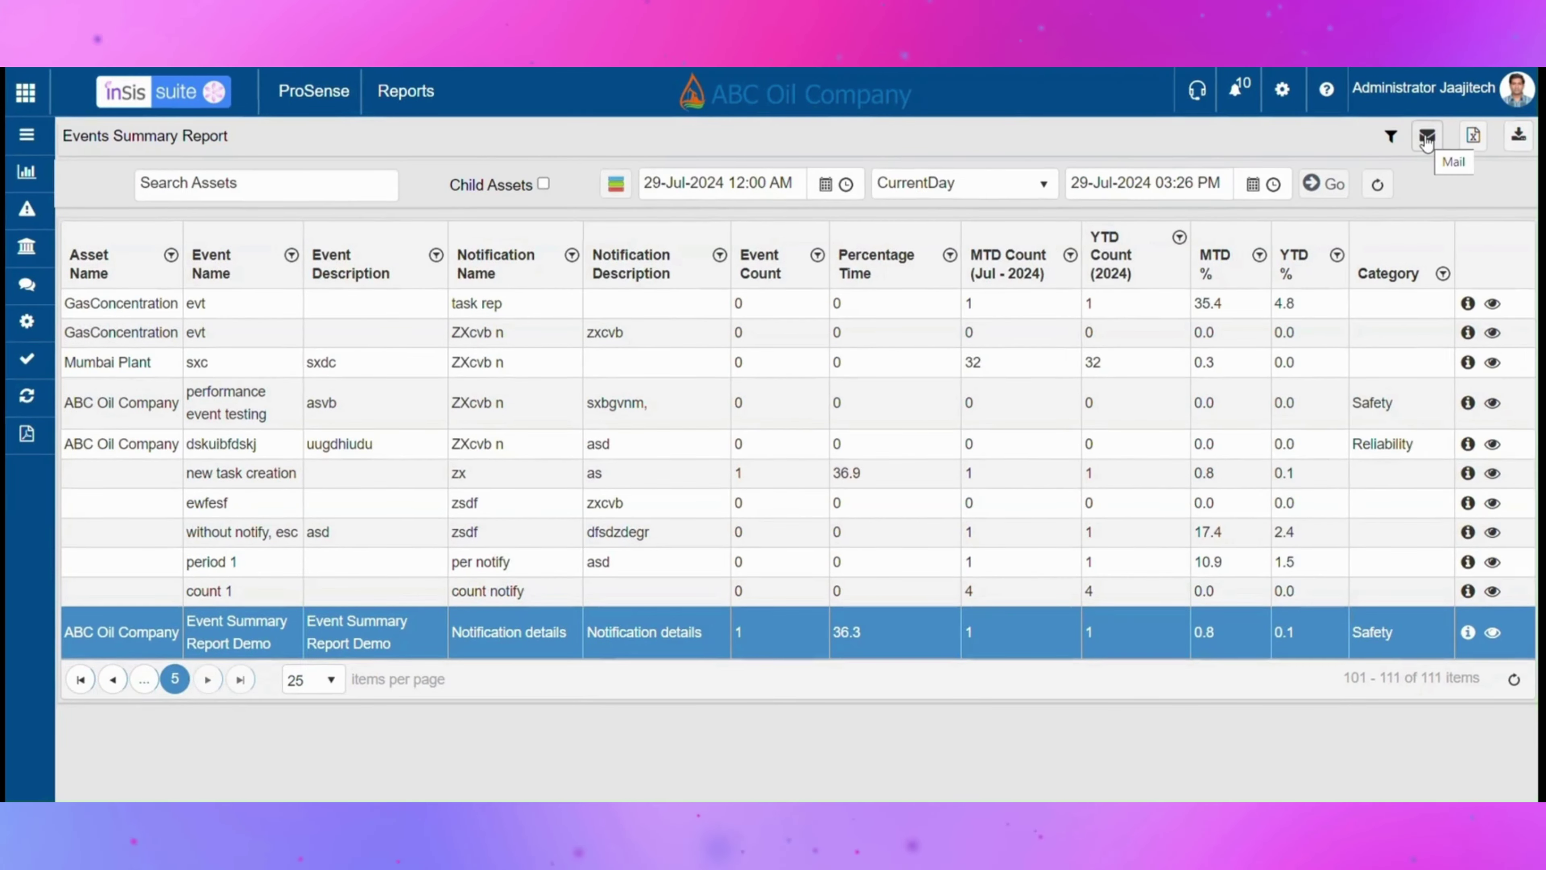
# Start a mail of the Events Summary Report to JTEngineer, with ProcessEngineer in Cc and "Demo Report" as the message
pyautogui.click(1426, 141)
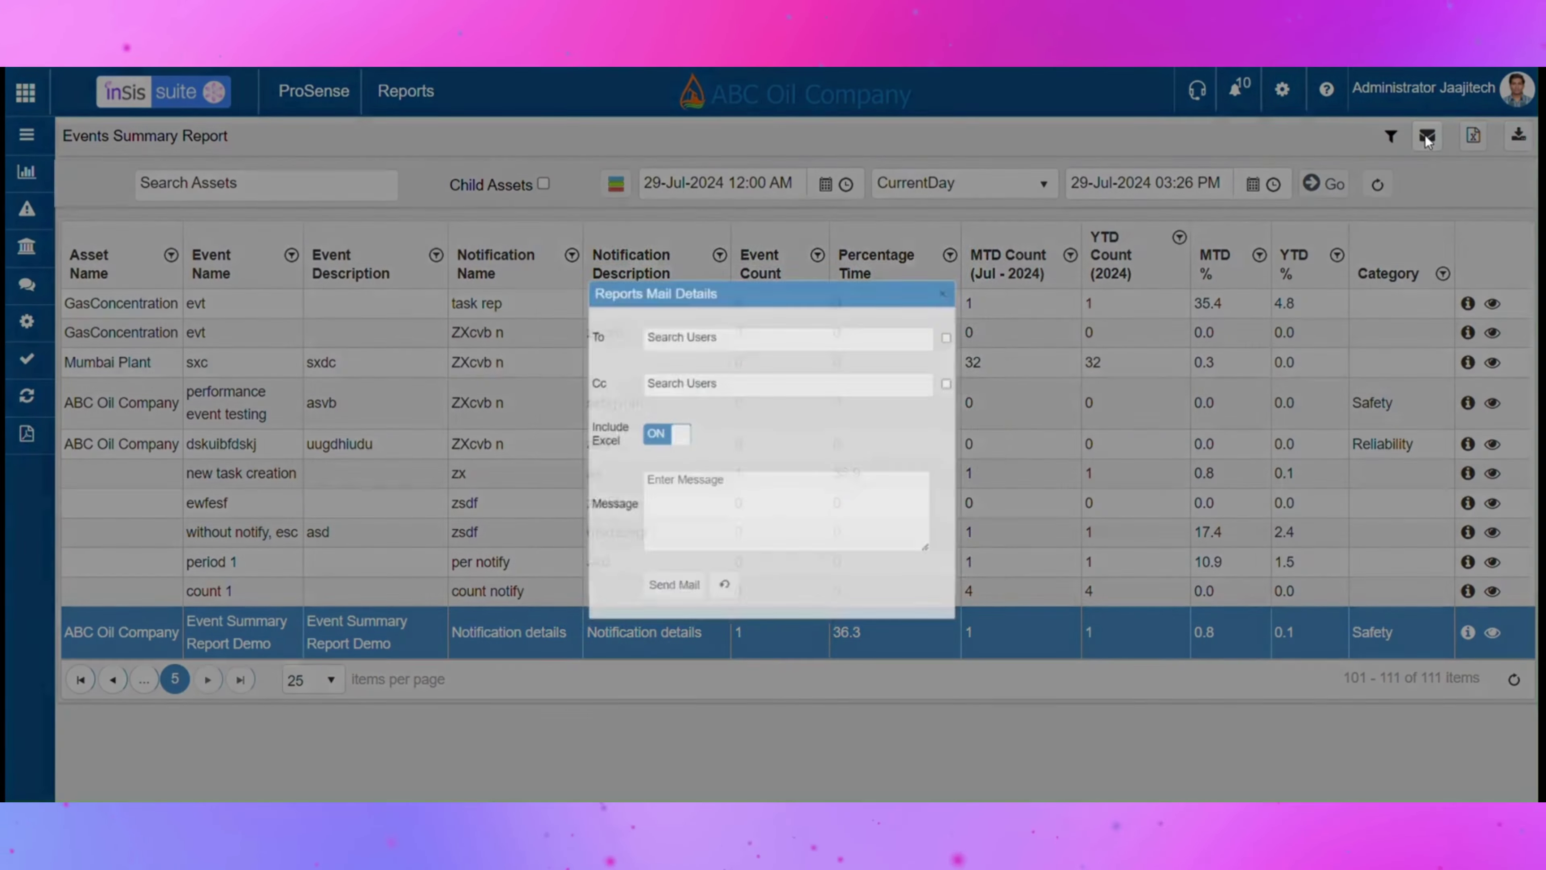
pyautogui.click(842, 316)
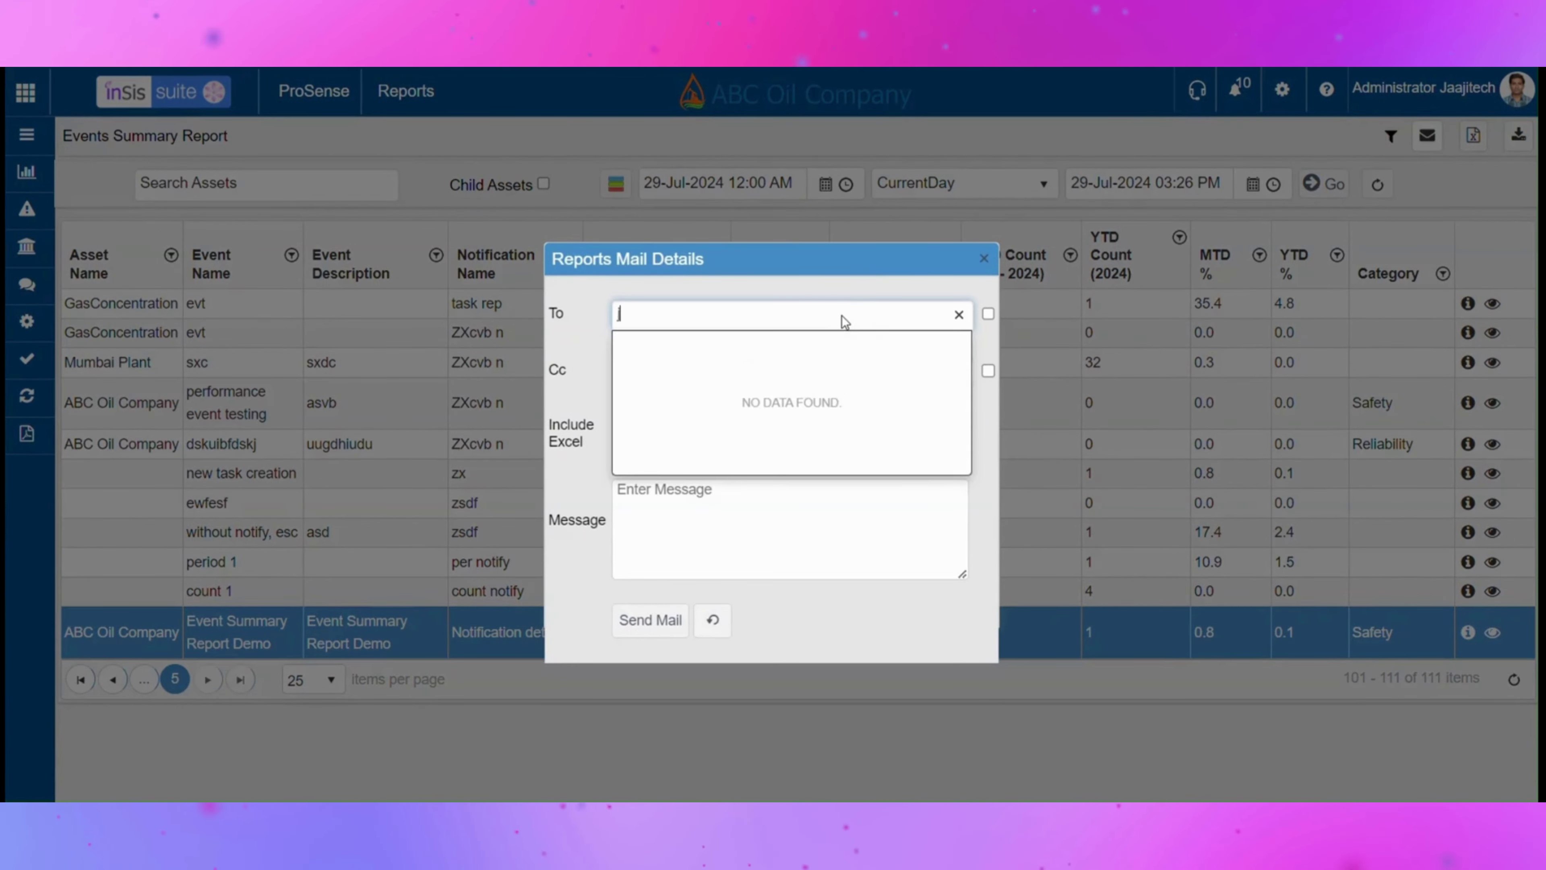
pyautogui.write('jt')
pyautogui.click(832, 342)
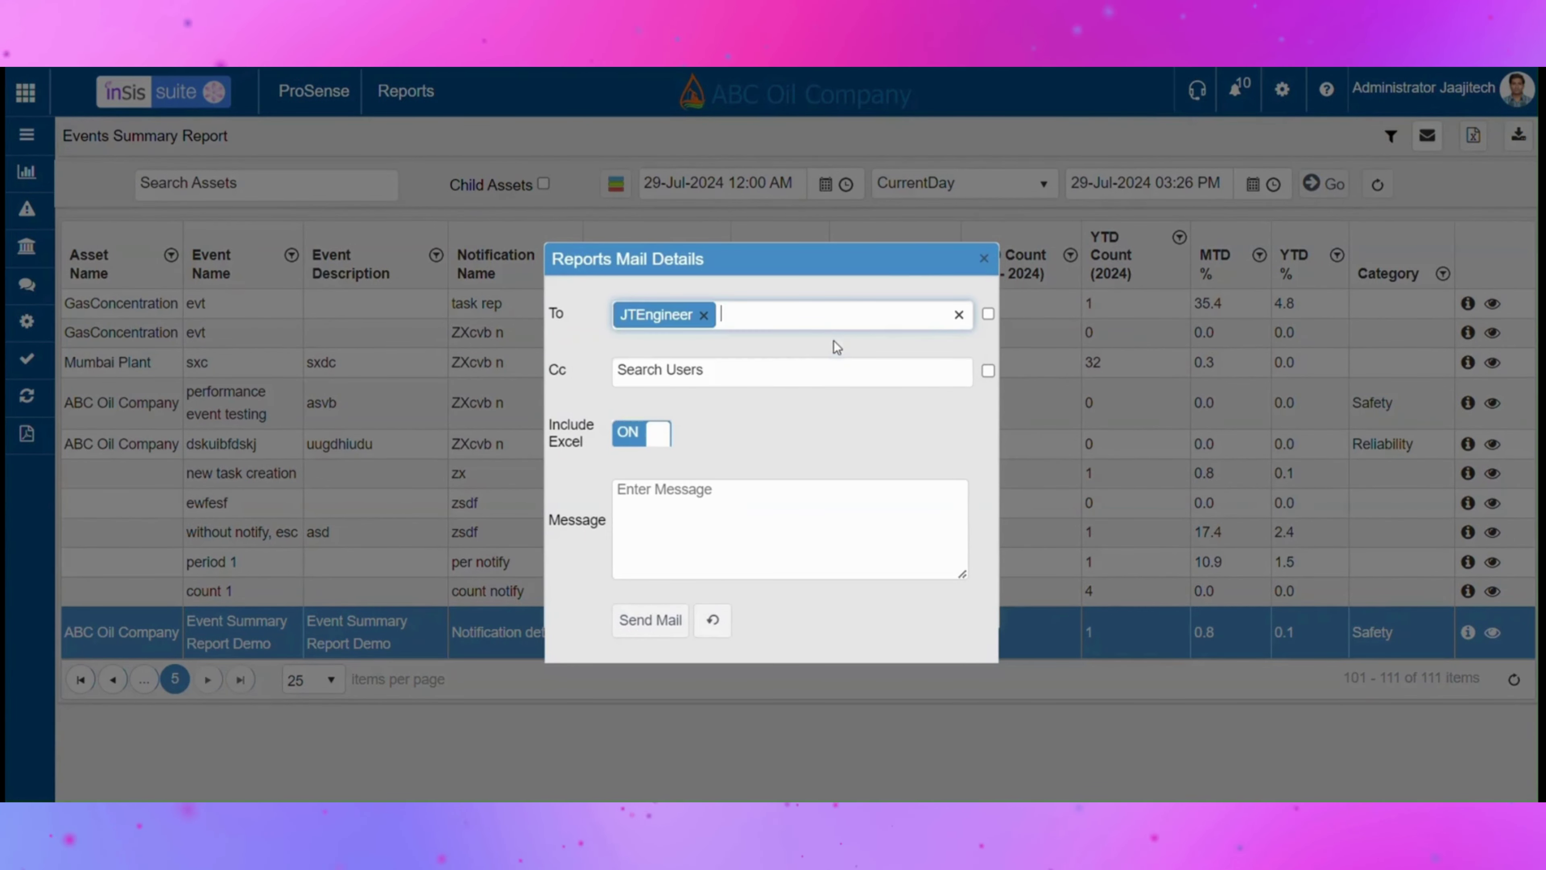
pyautogui.click(813, 369)
pyautogui.write('p')
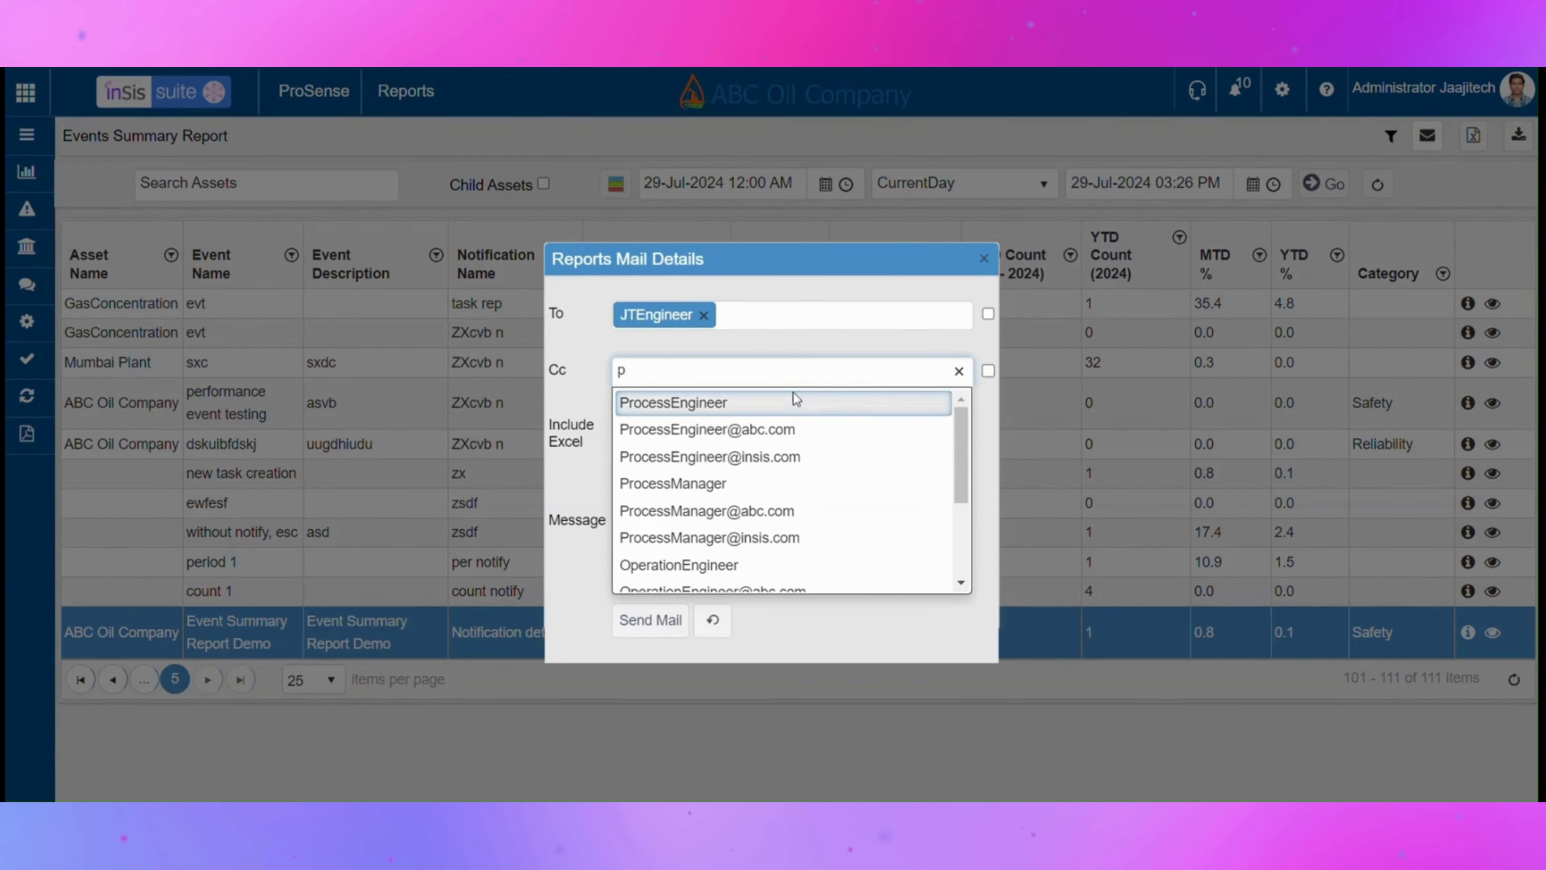
pyautogui.click(790, 397)
pyautogui.click(723, 506)
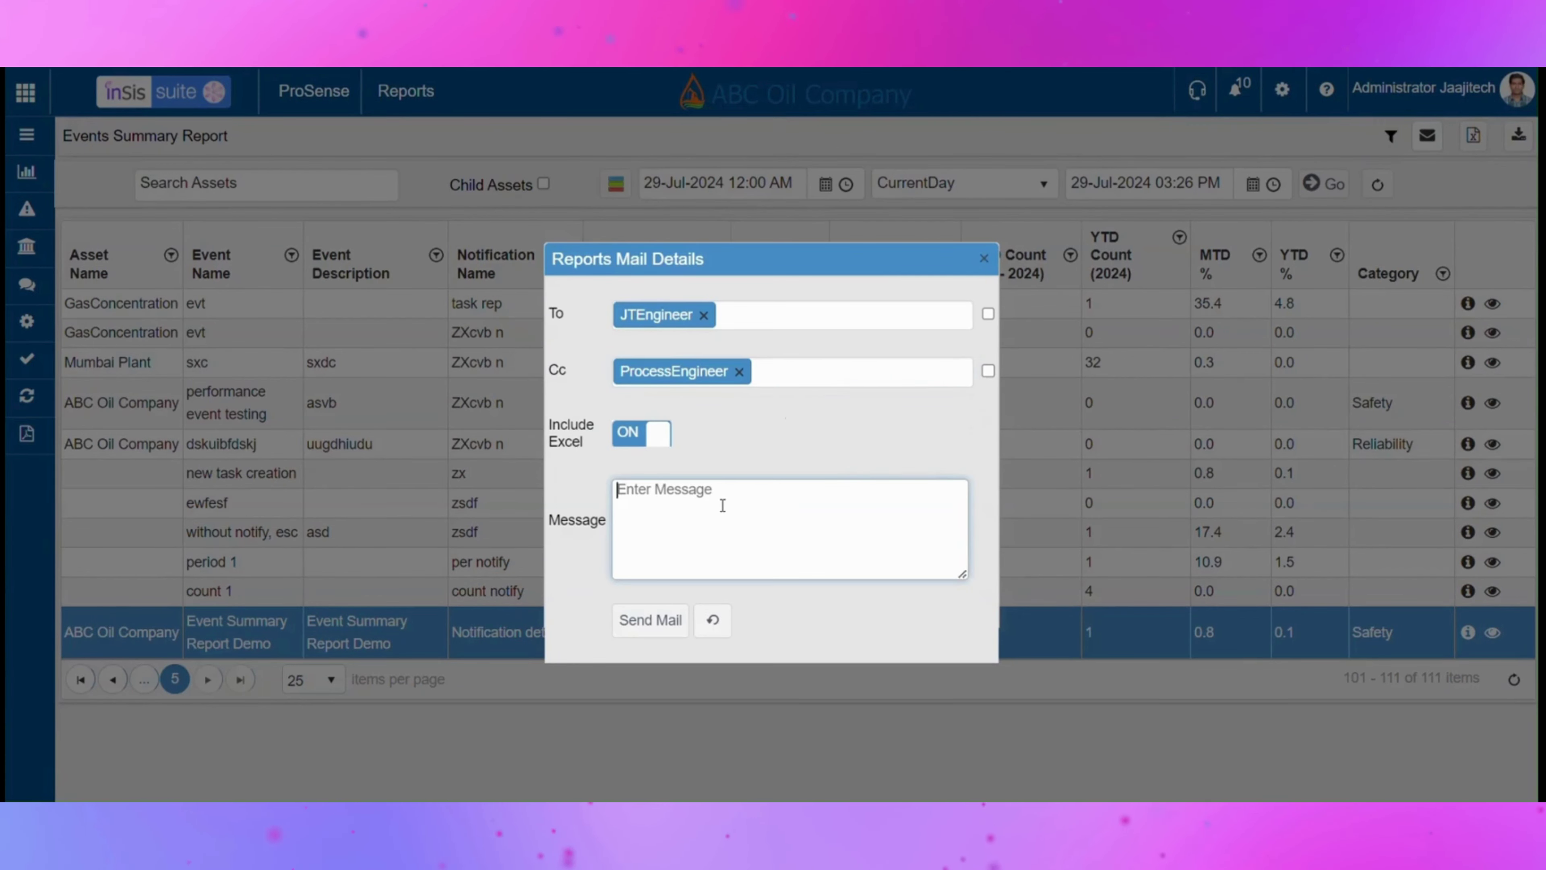
pyautogui.write('Demo Report')
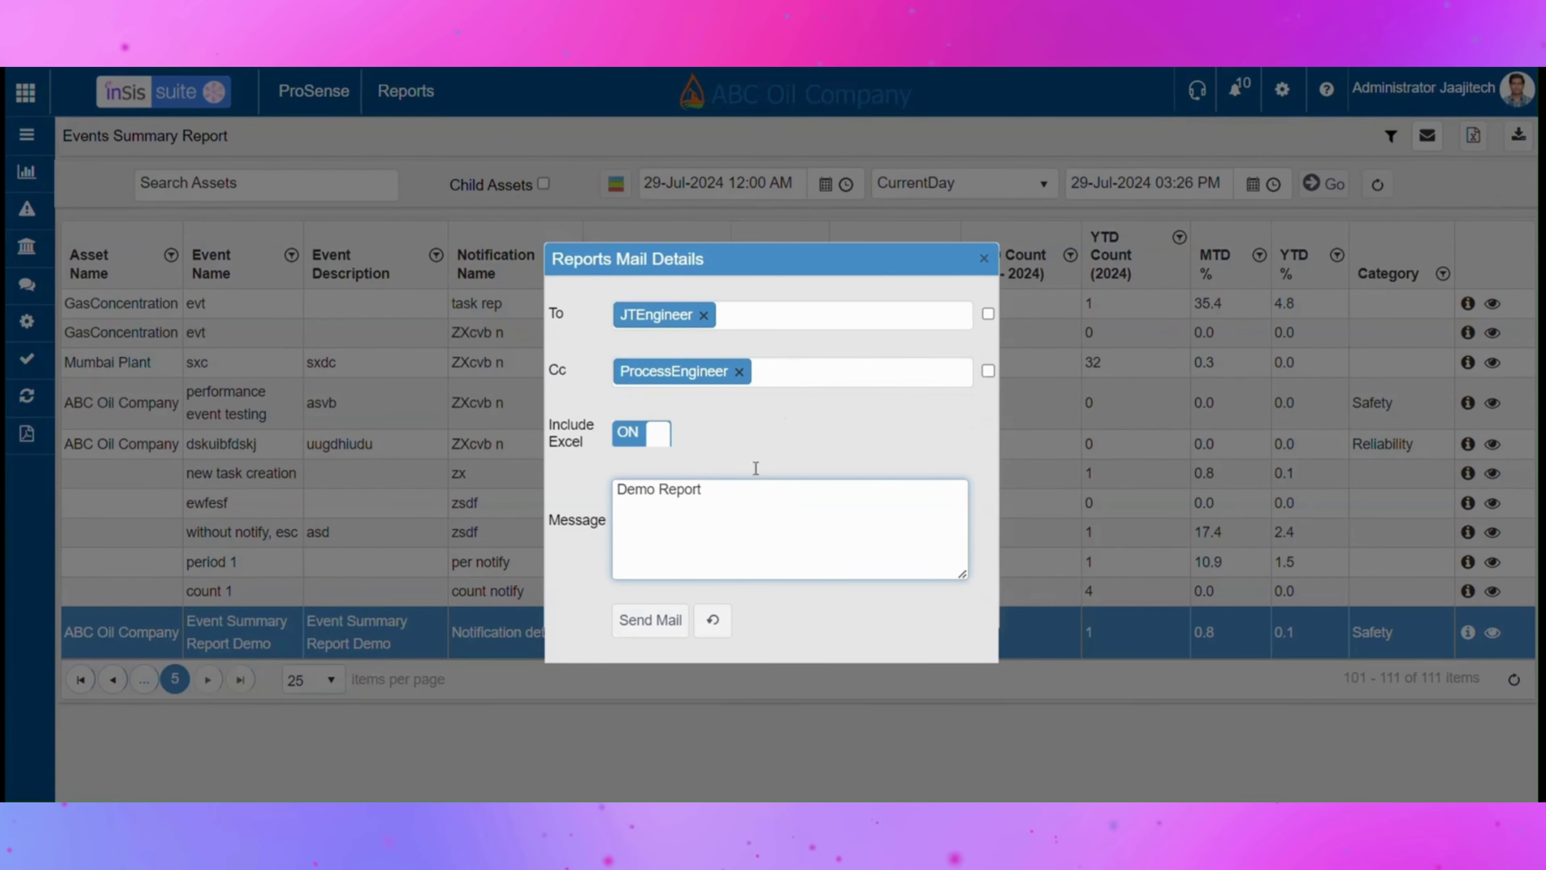
# Add Administrators Unit1 as additional To and Process Managers Unit1 as additional Cc, and send the report mail with Excel included
pyautogui.click(989, 313)
pyautogui.click(788, 360)
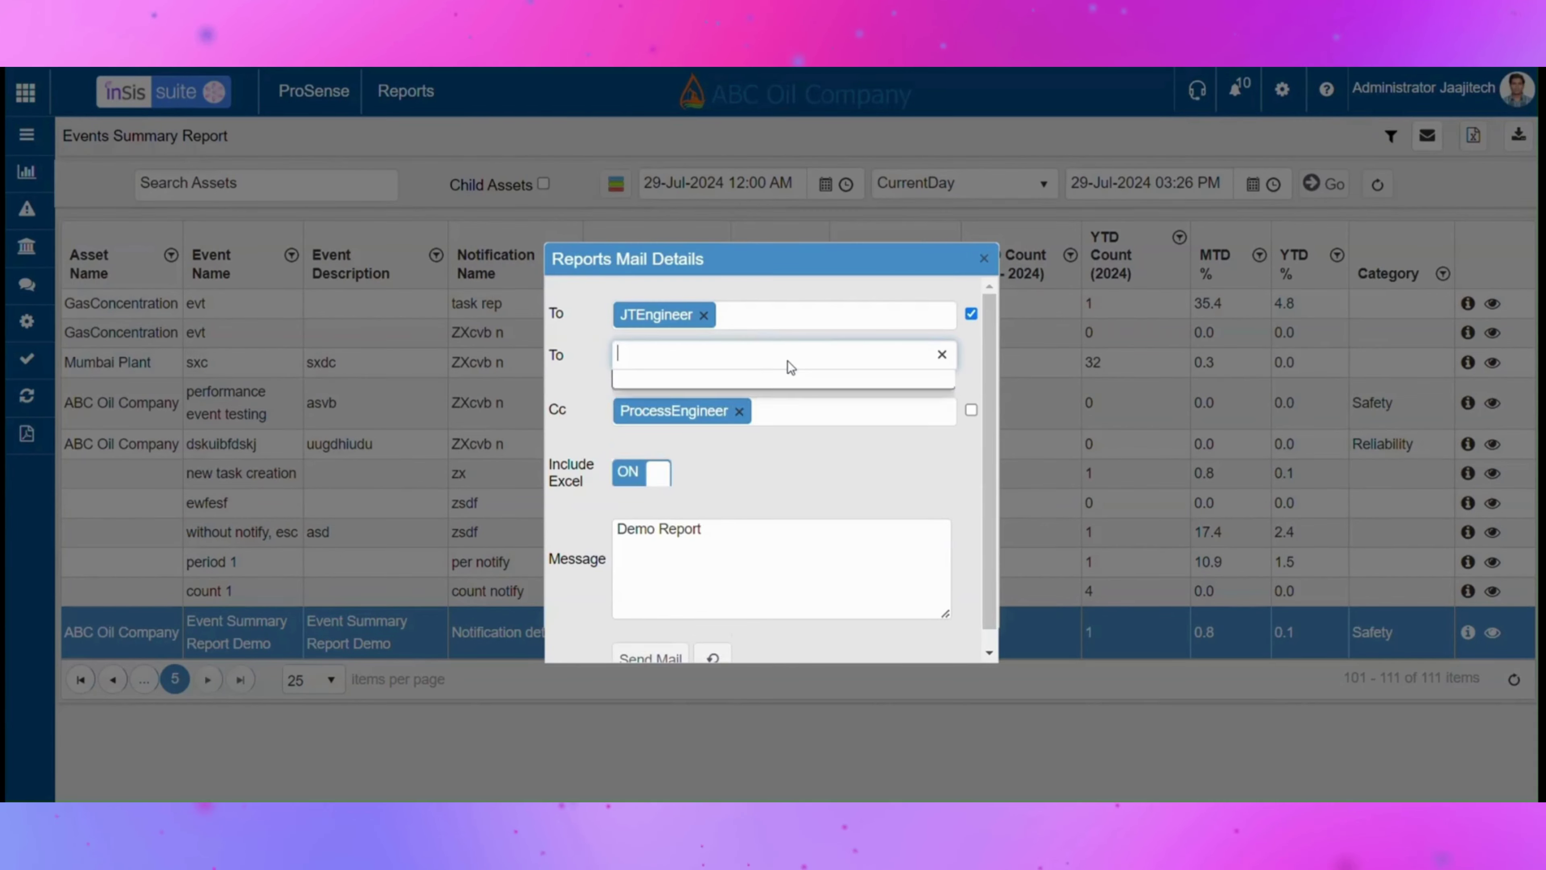
pyautogui.write('a')
pyautogui.click(770, 384)
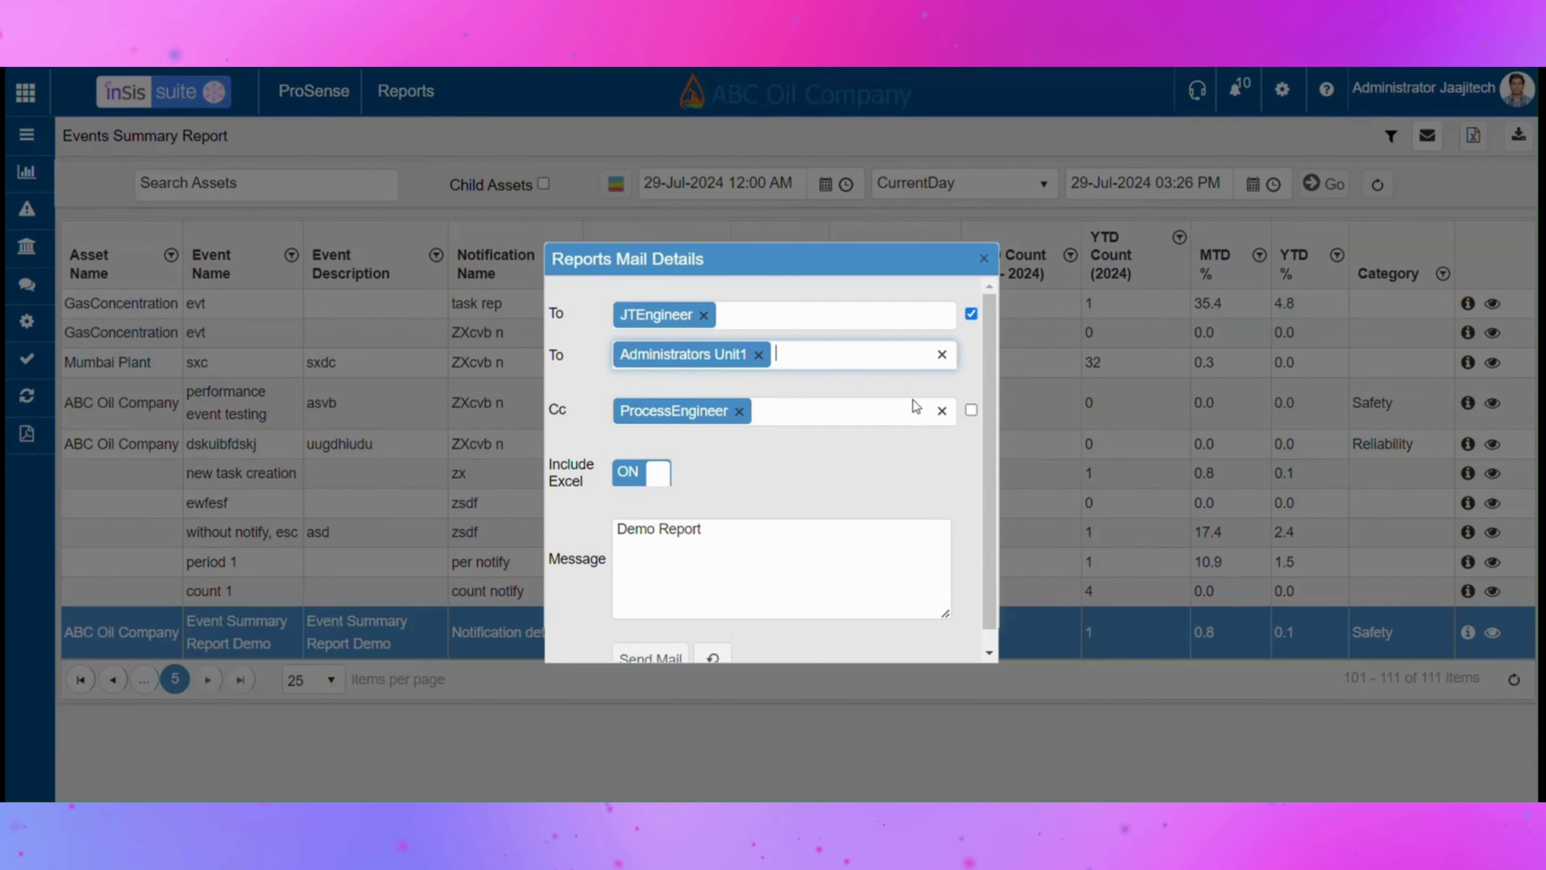
pyautogui.click(971, 411)
pyautogui.click(781, 448)
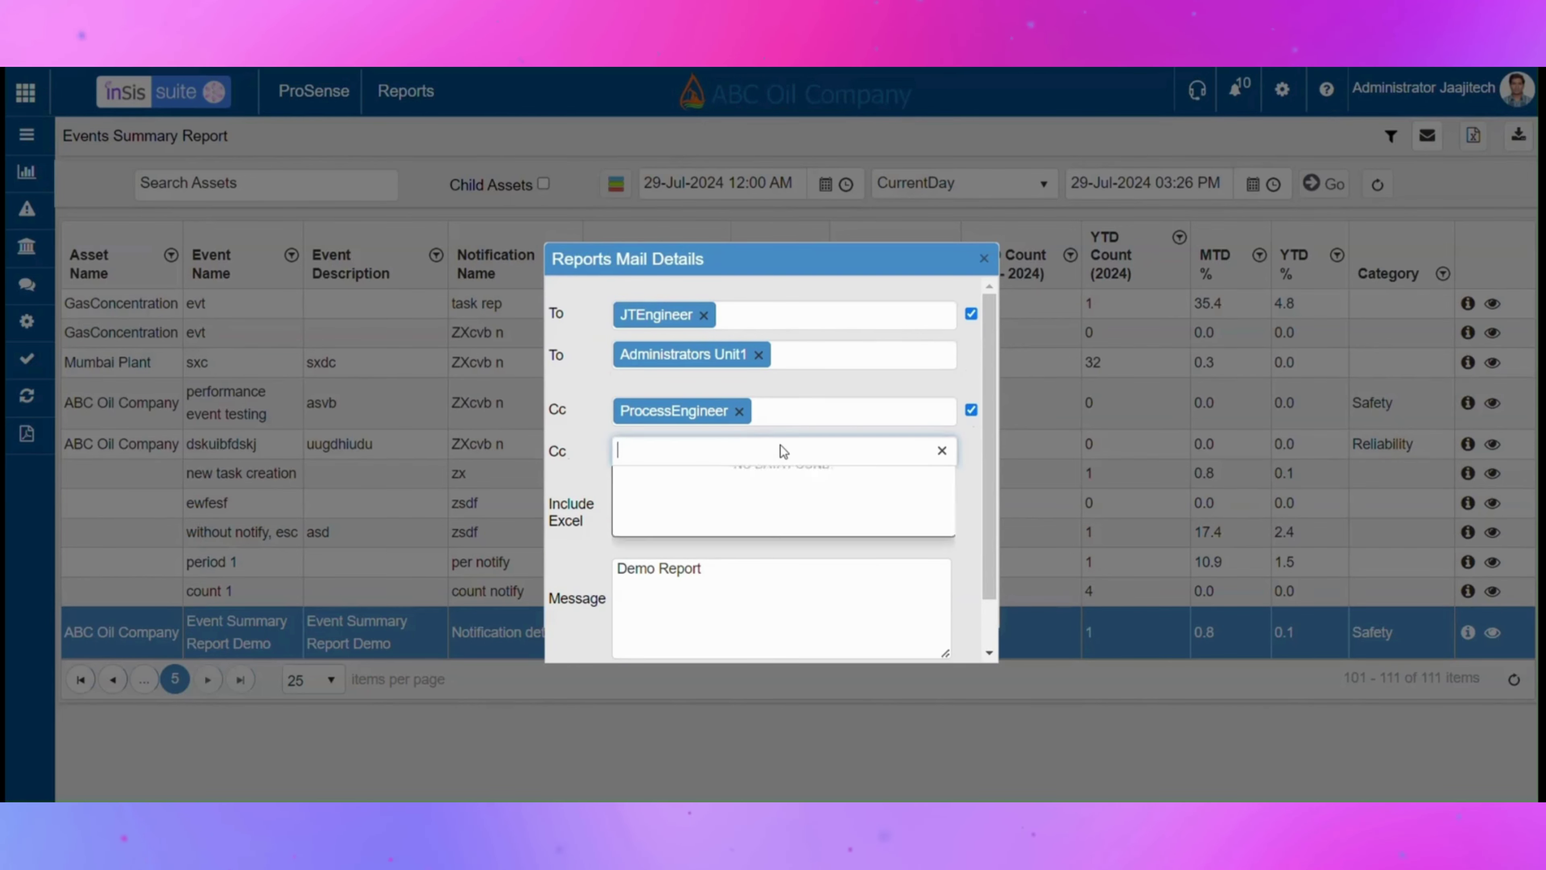
pyautogui.write('p')
pyautogui.click(749, 482)
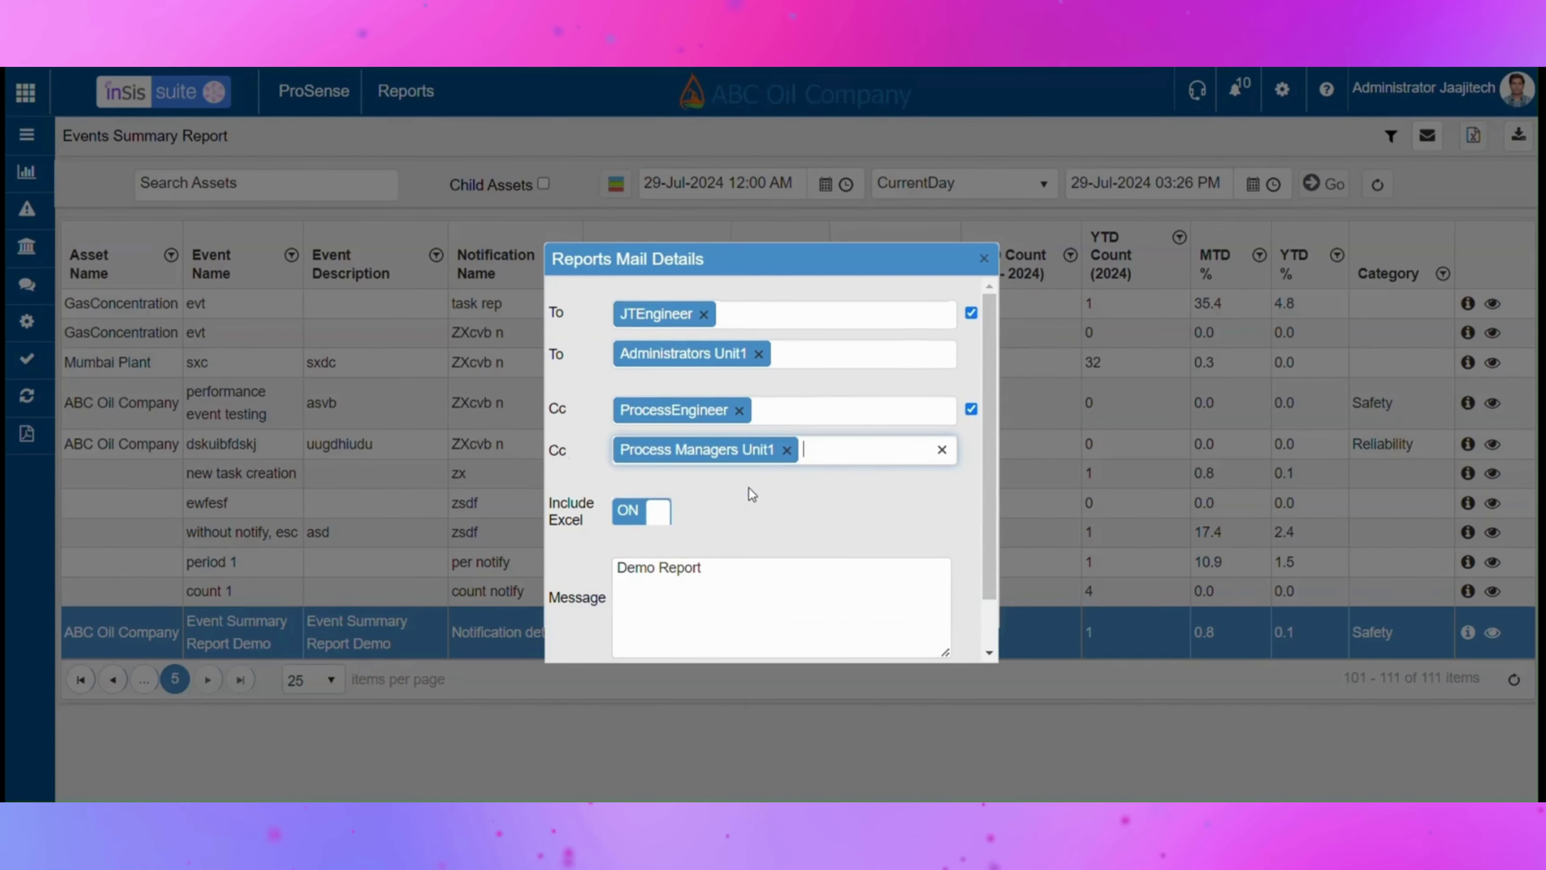
pyautogui.scroll(-1, 750, 493)
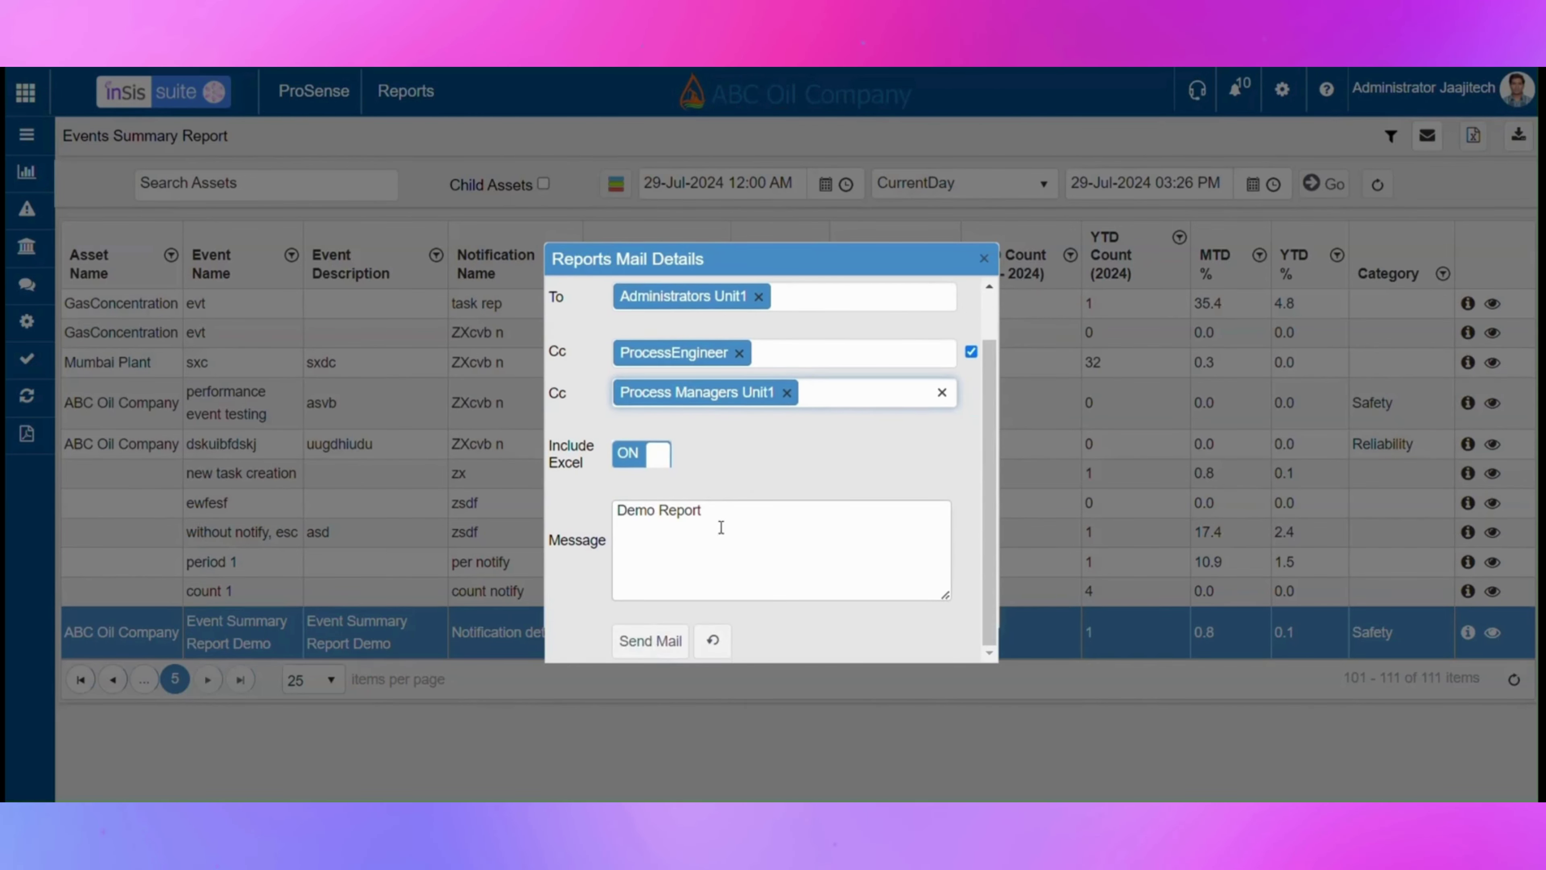
pyautogui.click(650, 641)
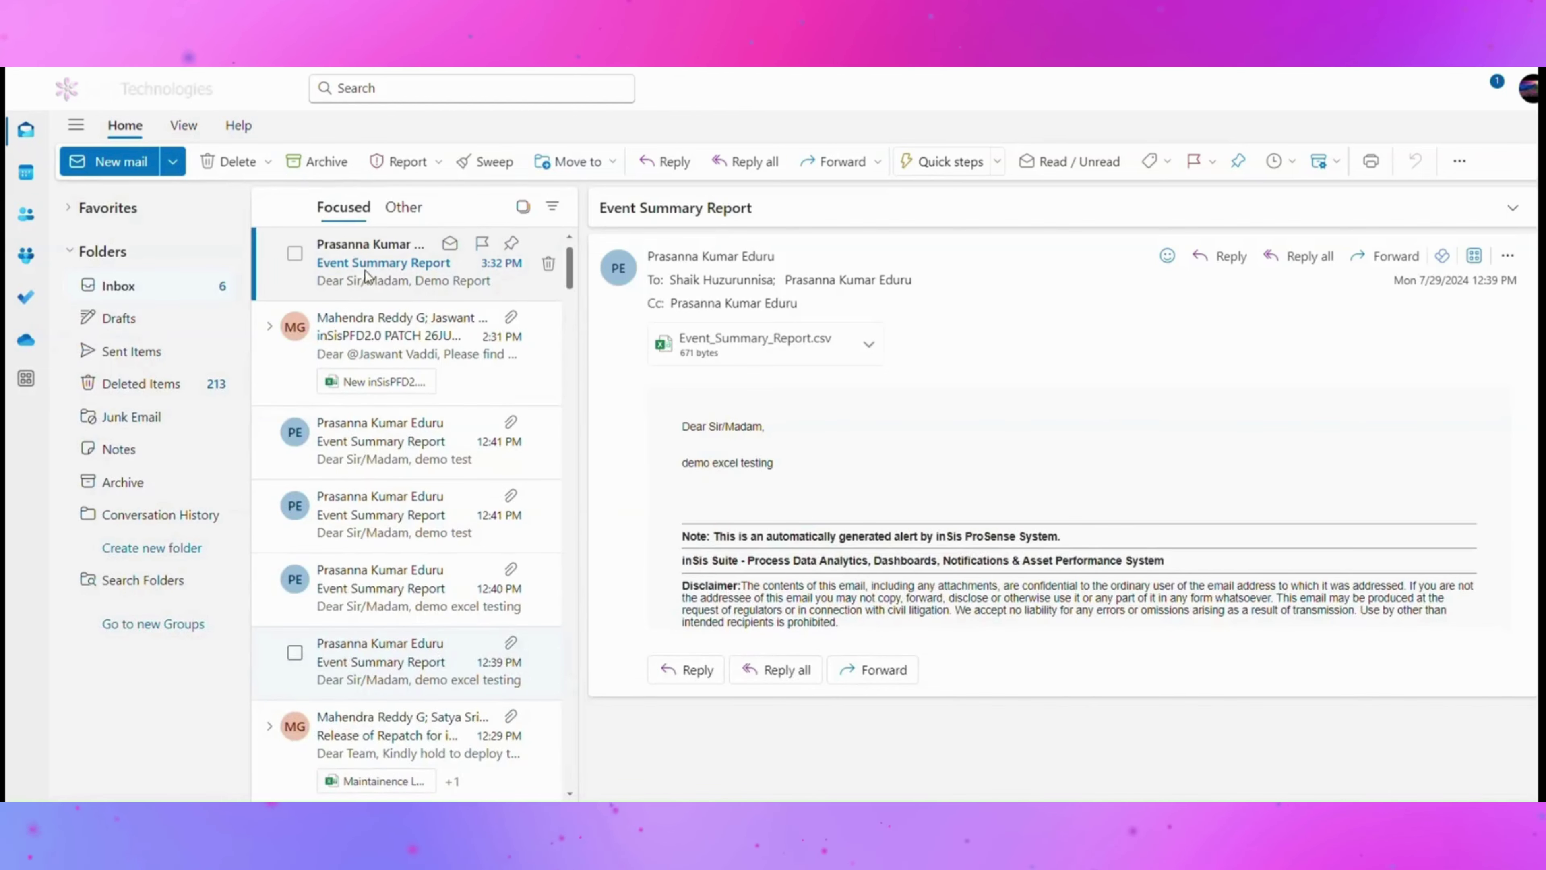
# Switch to the mailbox, open the newest Event Summary Report email and examine its attached Event_Summary_Report.csv
pyautogui.click(368, 275)
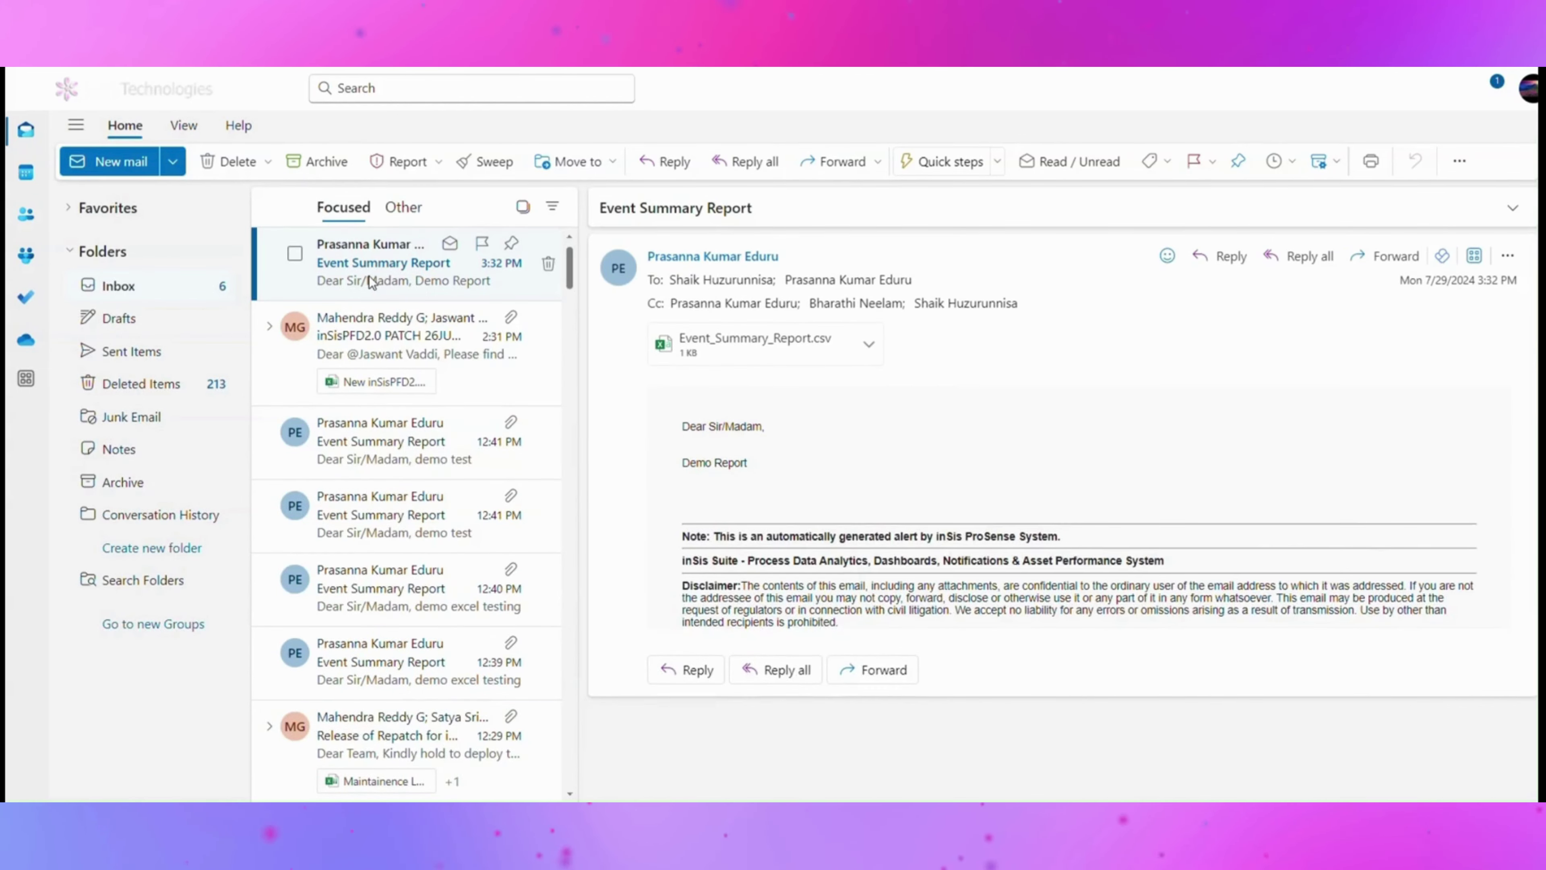
pyautogui.click(763, 354)
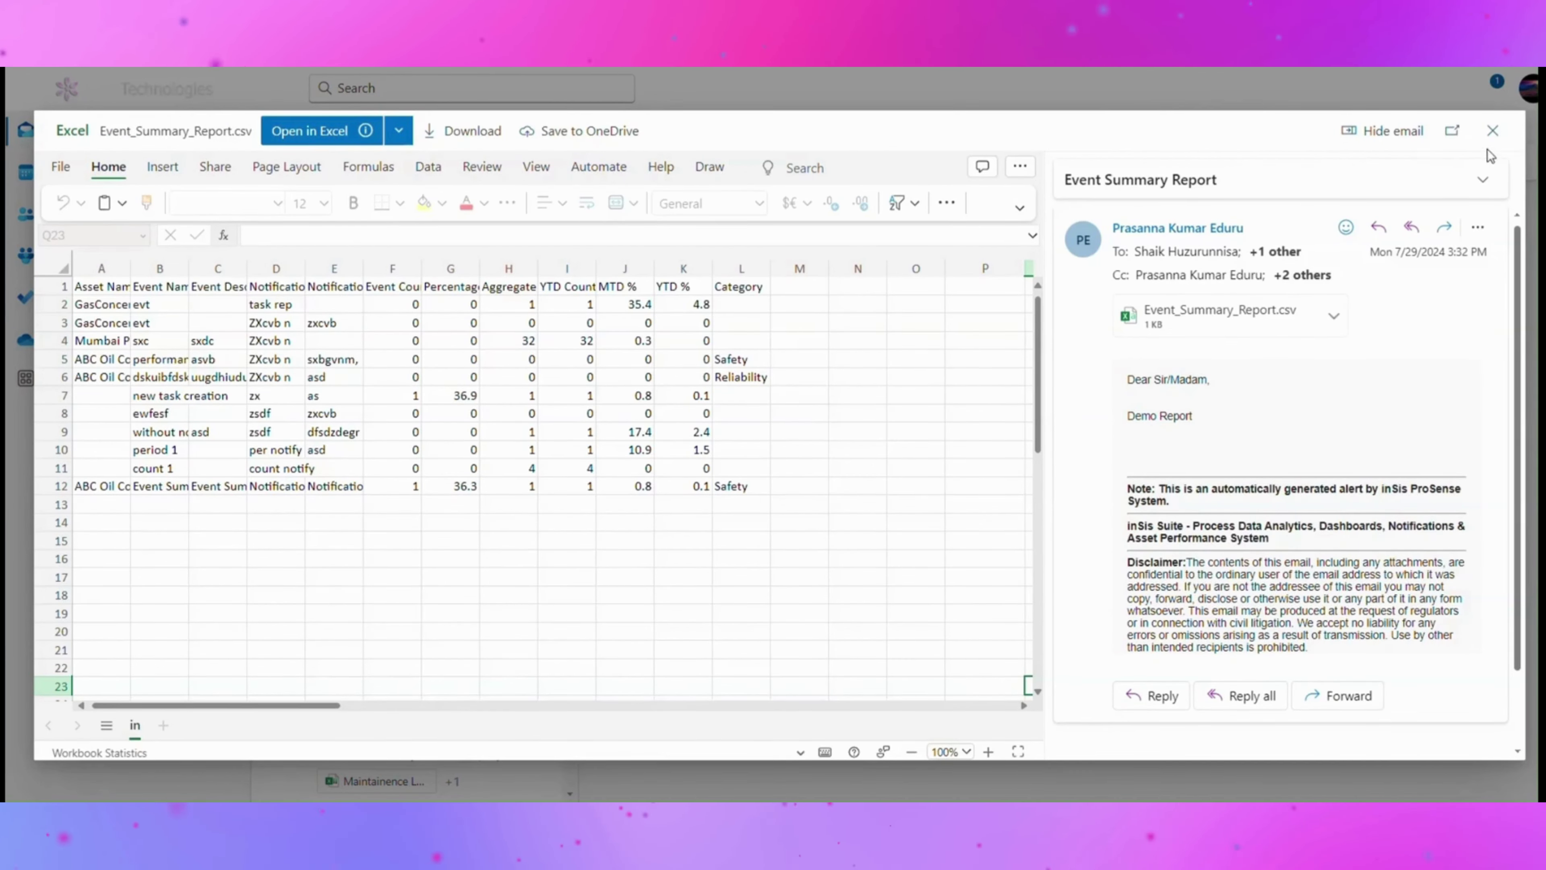
pyautogui.click(1492, 131)
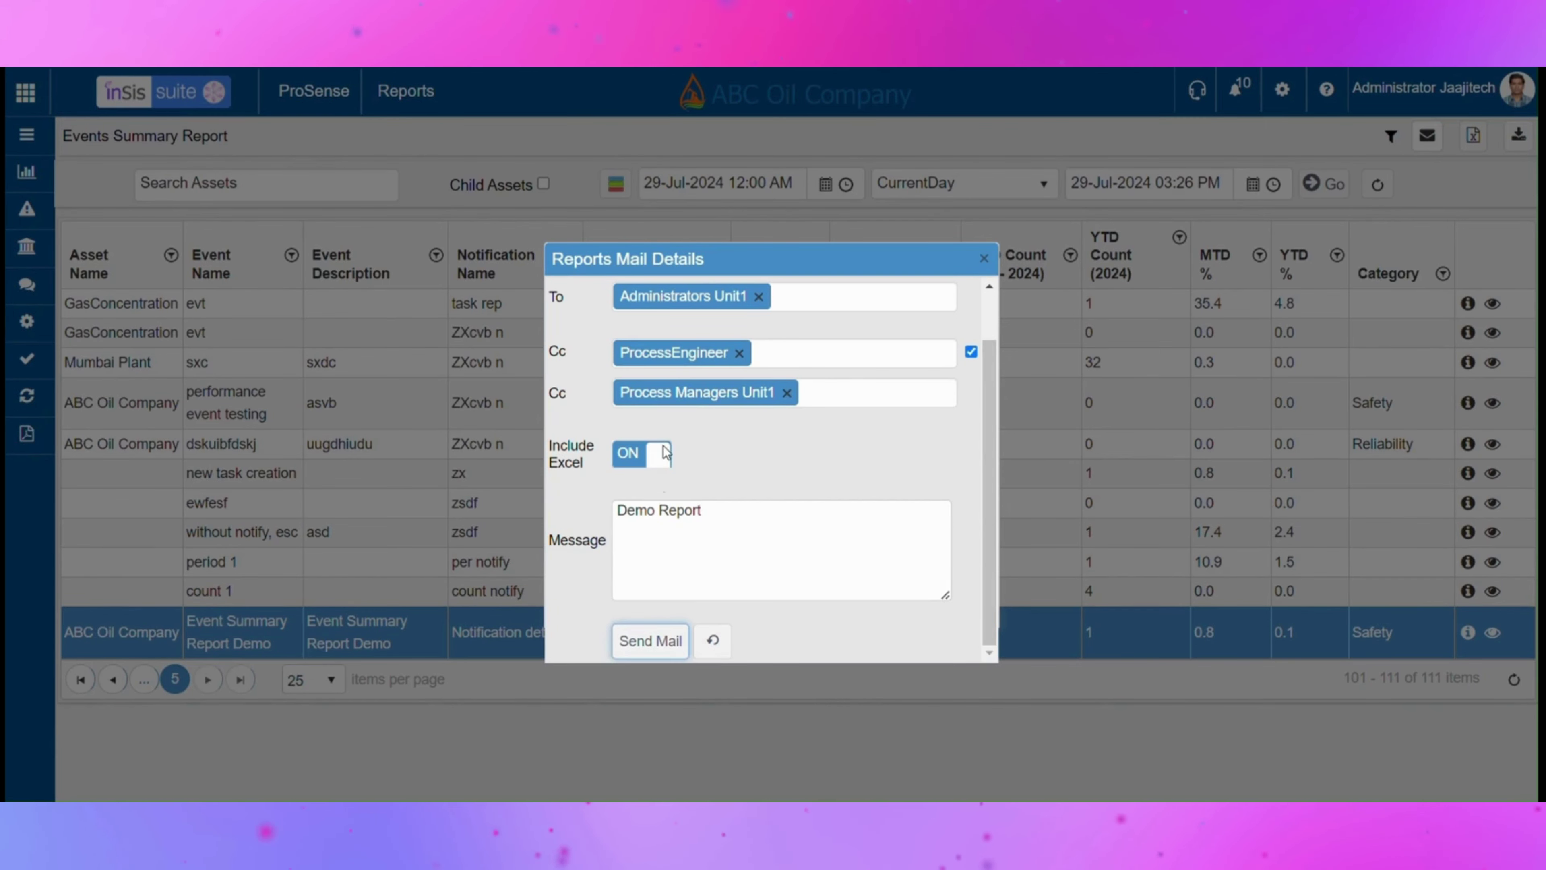
# Resend the report mail from inSis Suite without Excel, and open Event Summary Report.pdf from the newest email in the mailbox
pyautogui.click(666, 449)
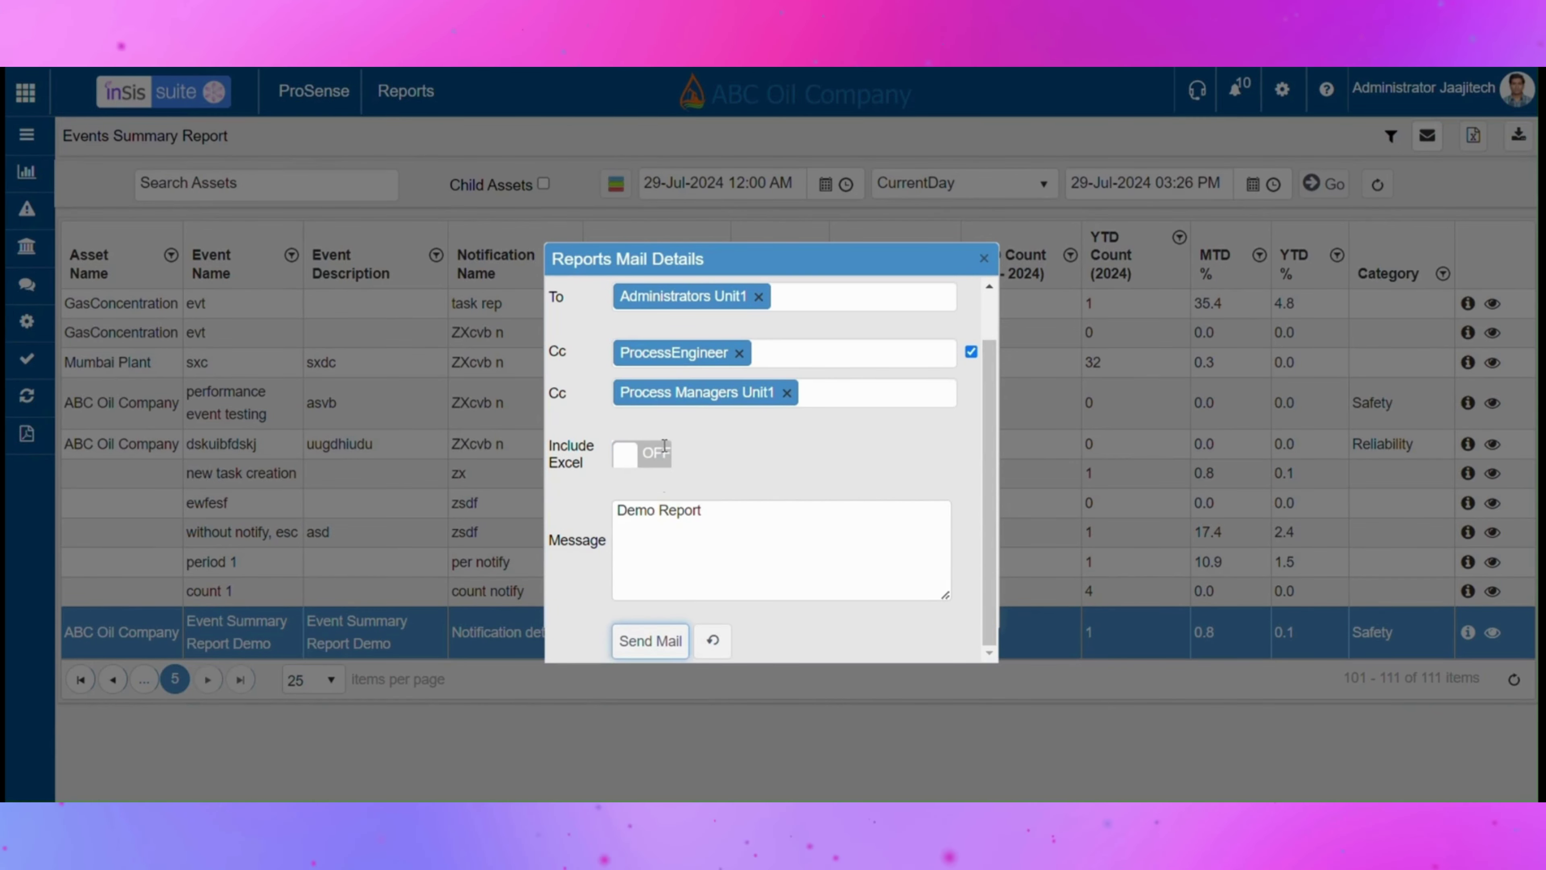
pyautogui.click(649, 644)
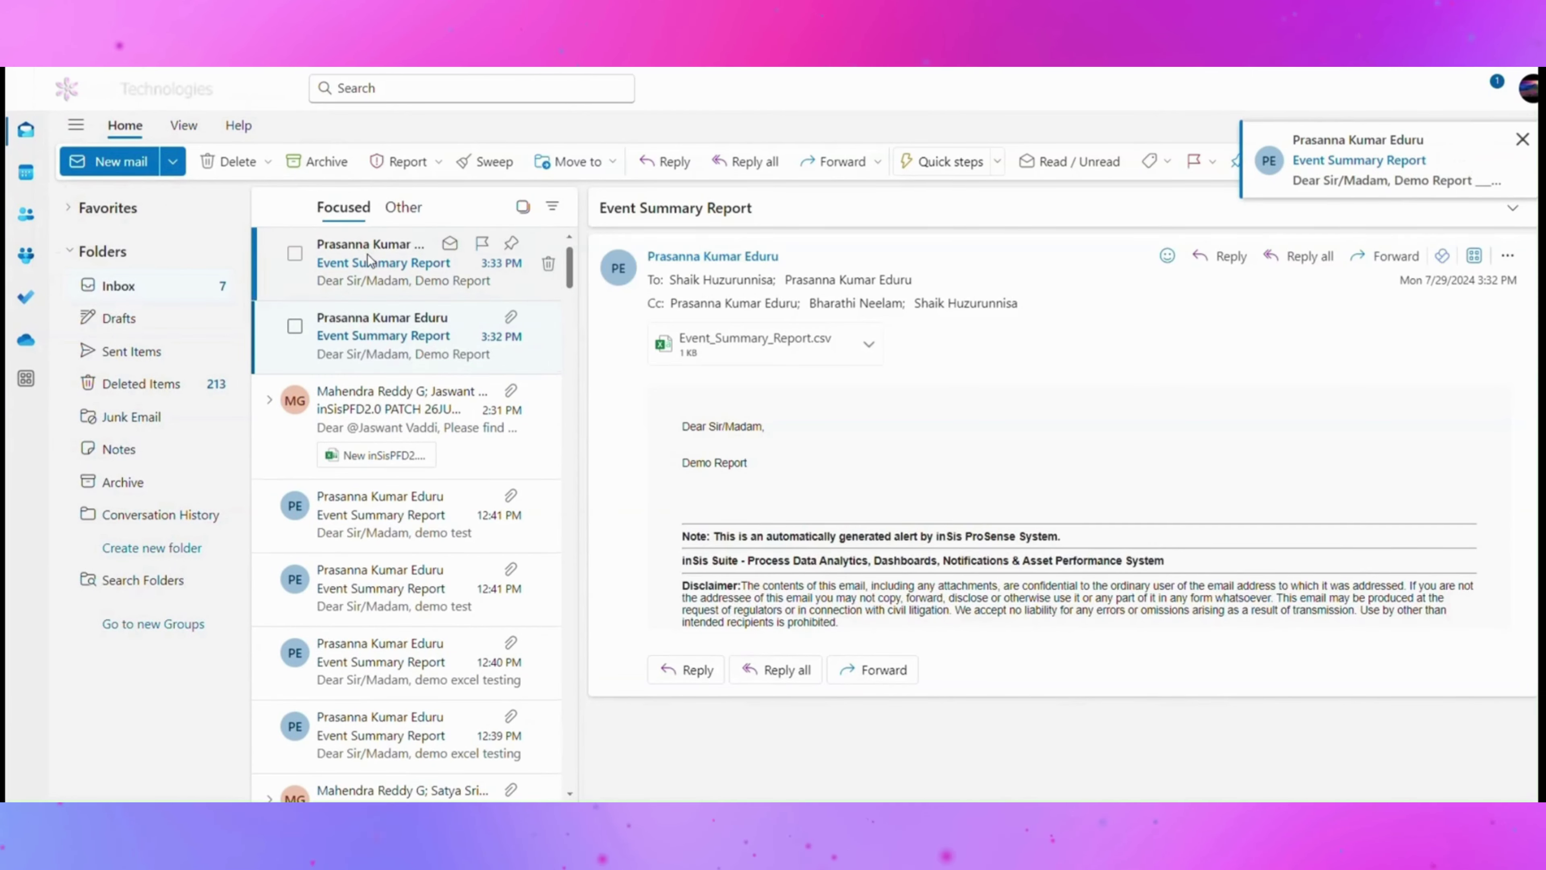
pyautogui.click(369, 261)
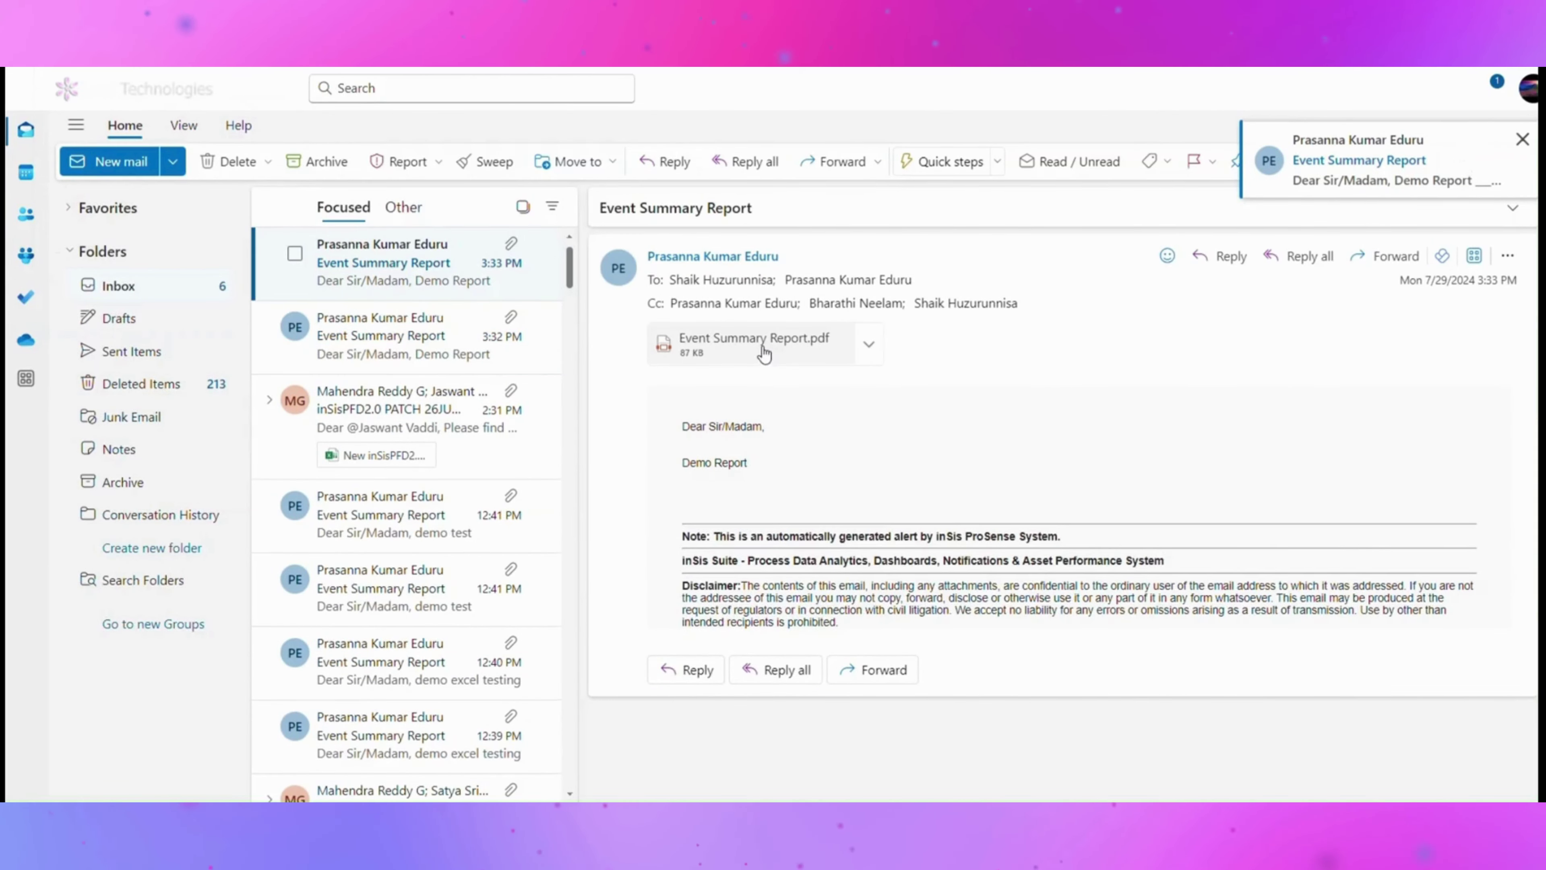
pyautogui.click(762, 347)
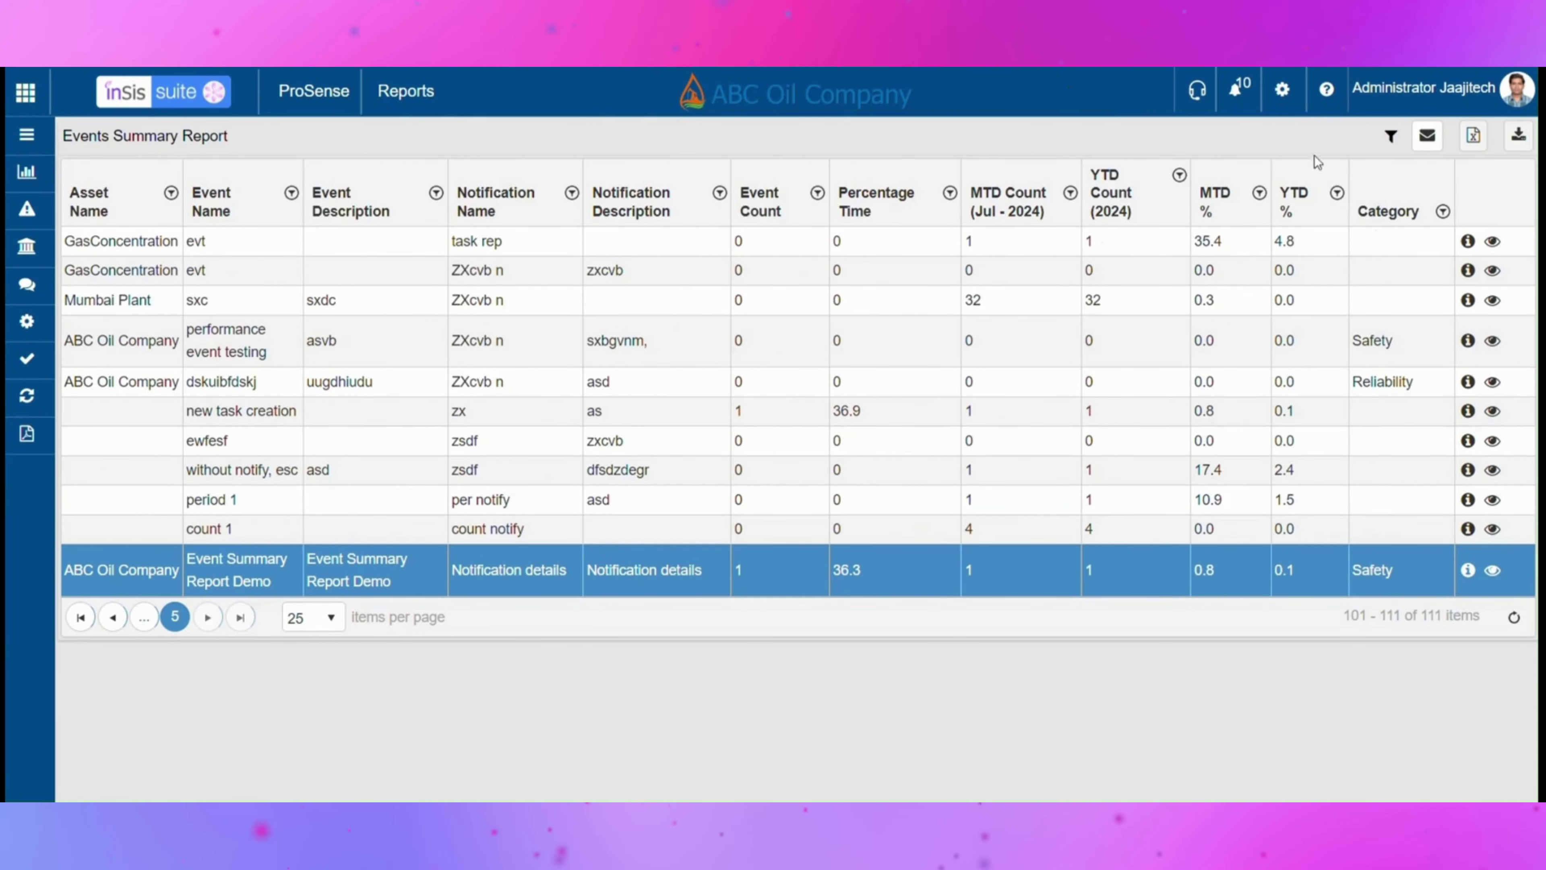
# Filter the Events Summary Report to the ABC Oil Company asset with child assets and the Process category
pyautogui.click(1389, 139)
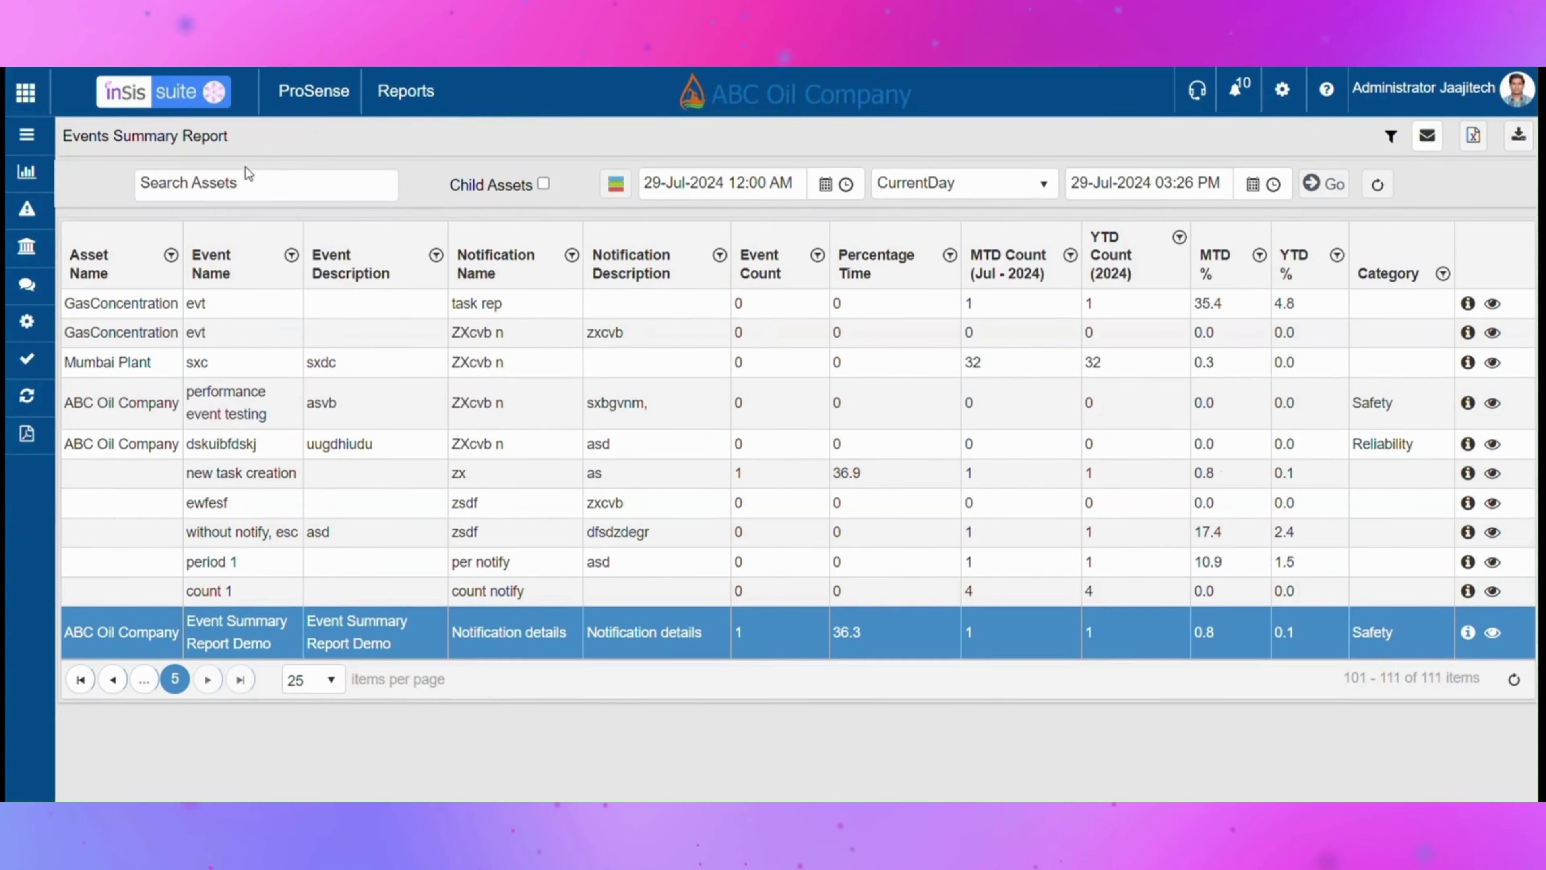
pyautogui.click(234, 189)
pyautogui.write('ab')
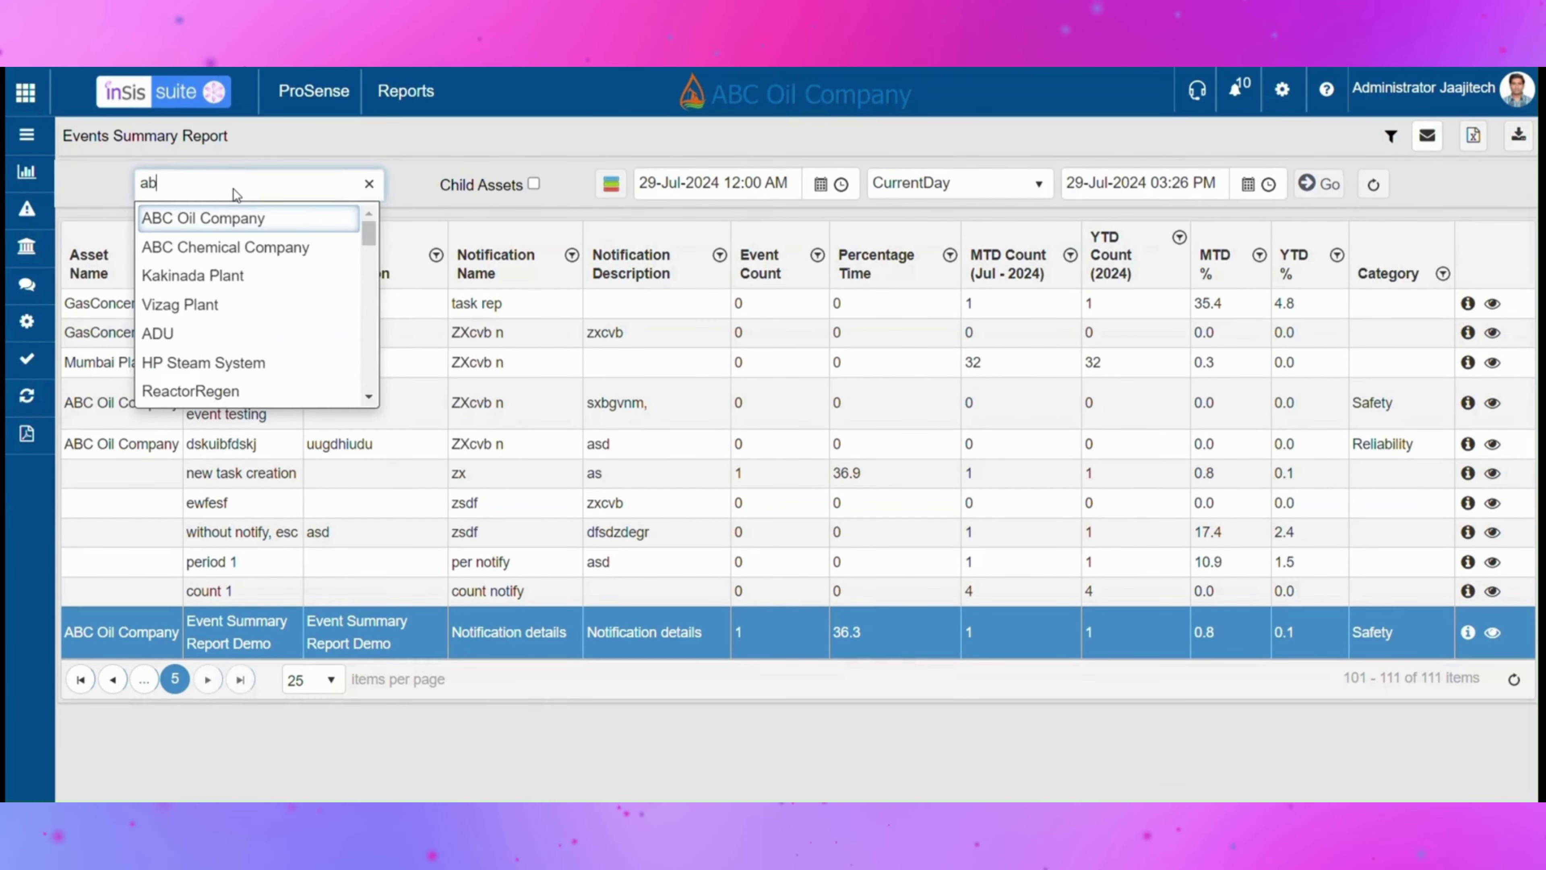
pyautogui.click(229, 221)
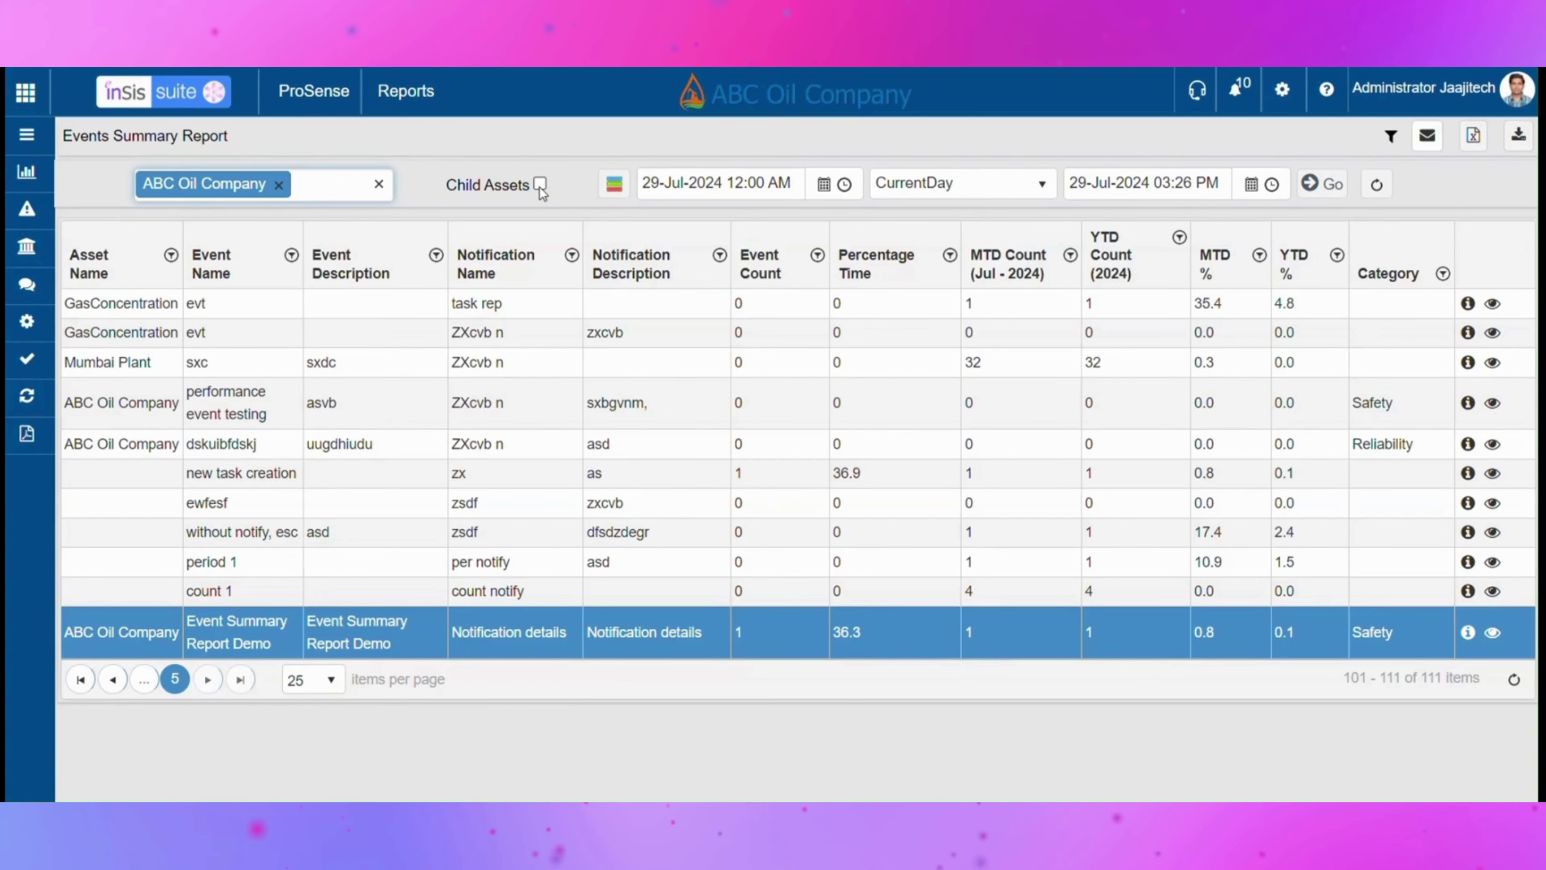
pyautogui.click(617, 193)
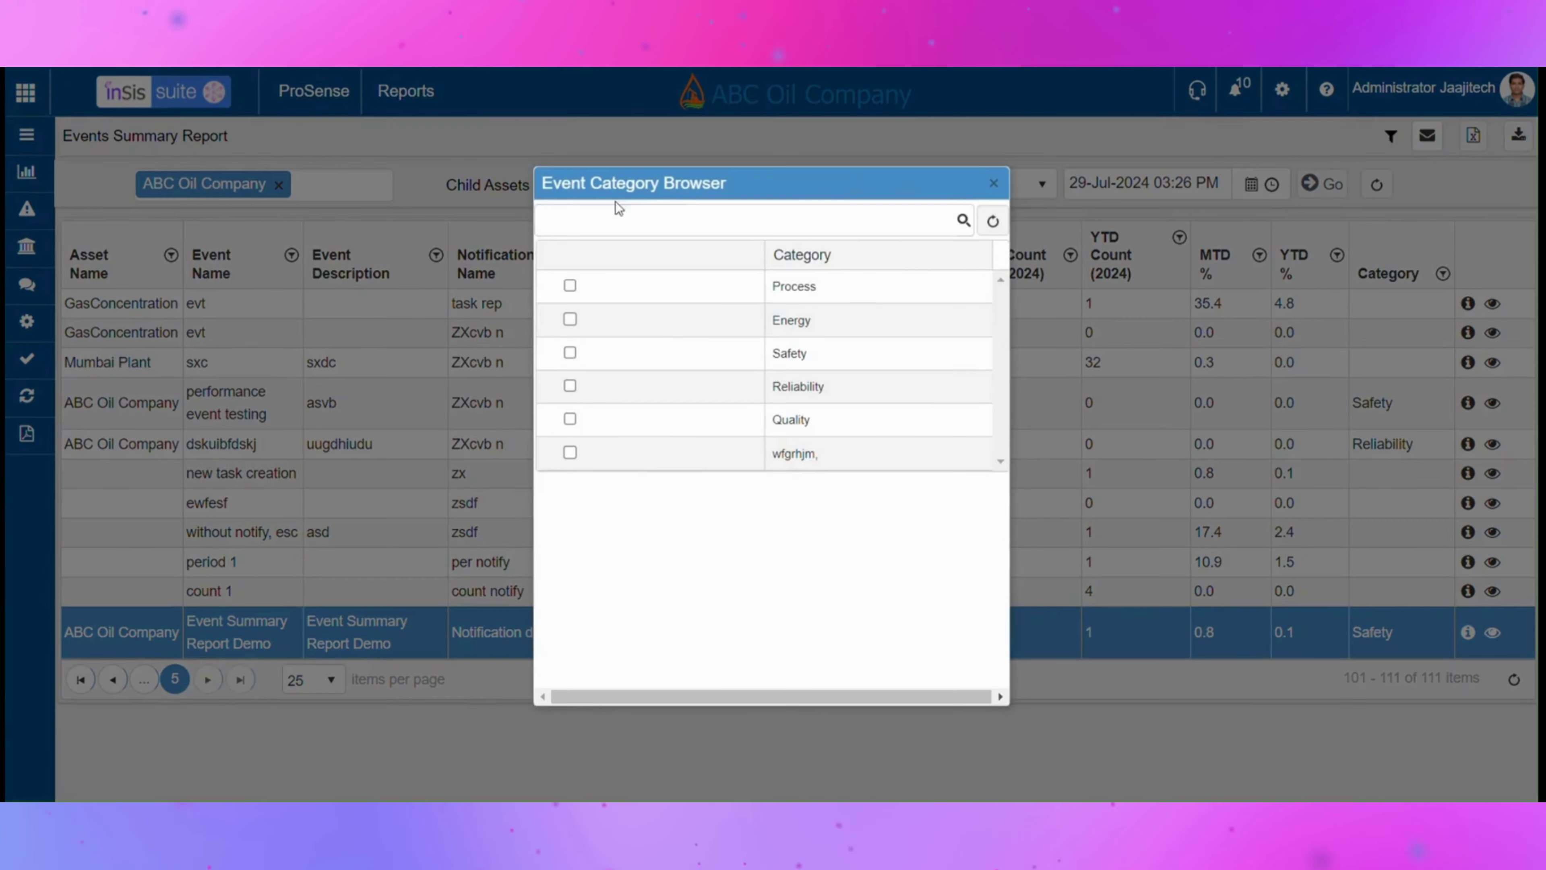
pyautogui.click(570, 285)
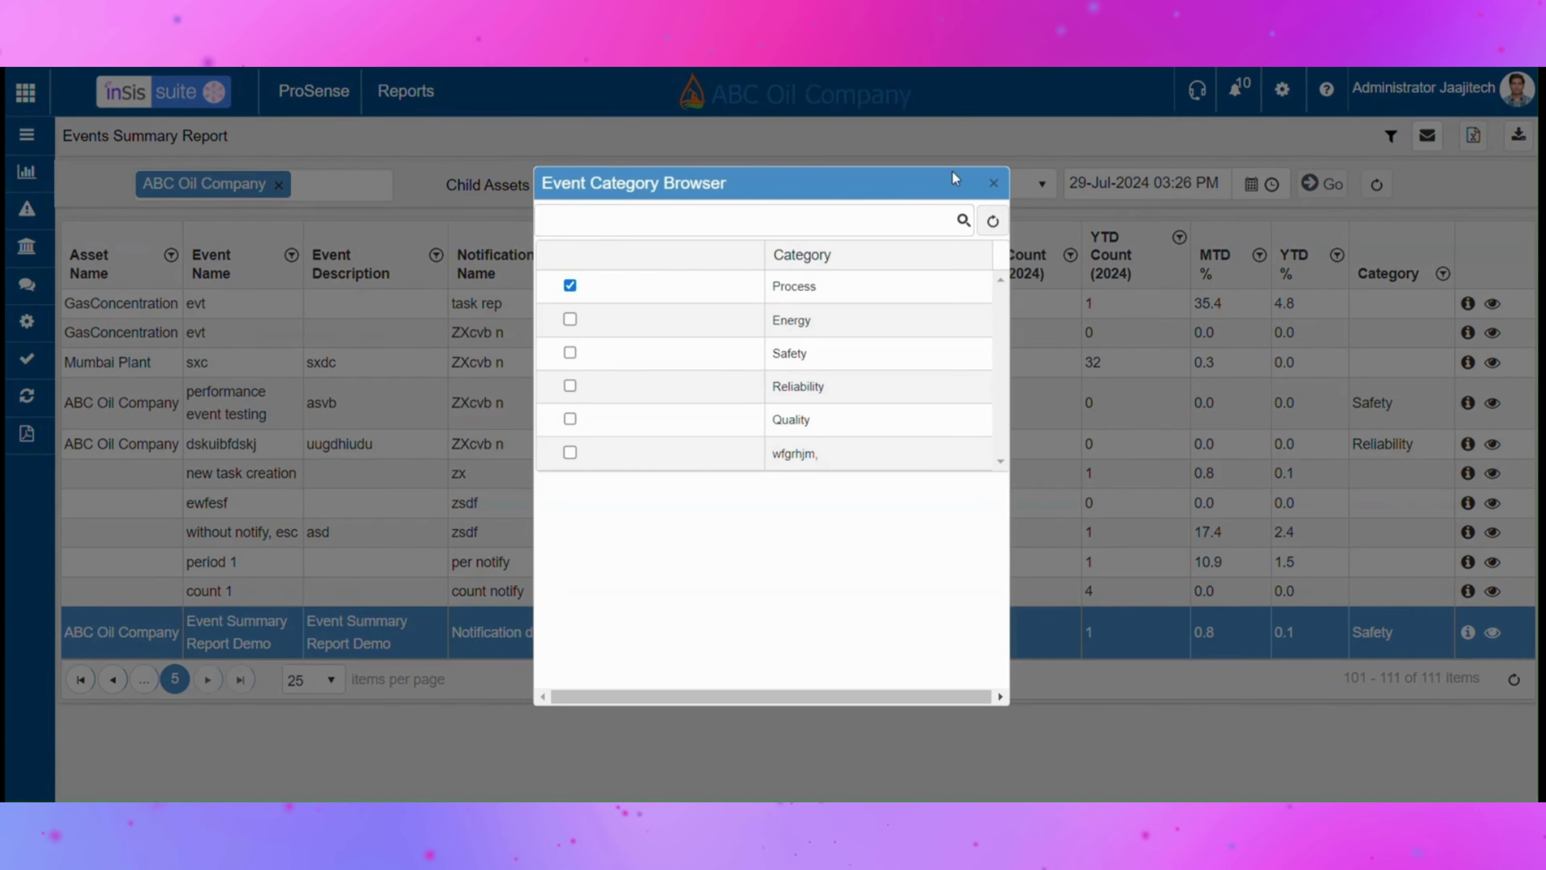
pyautogui.click(992, 183)
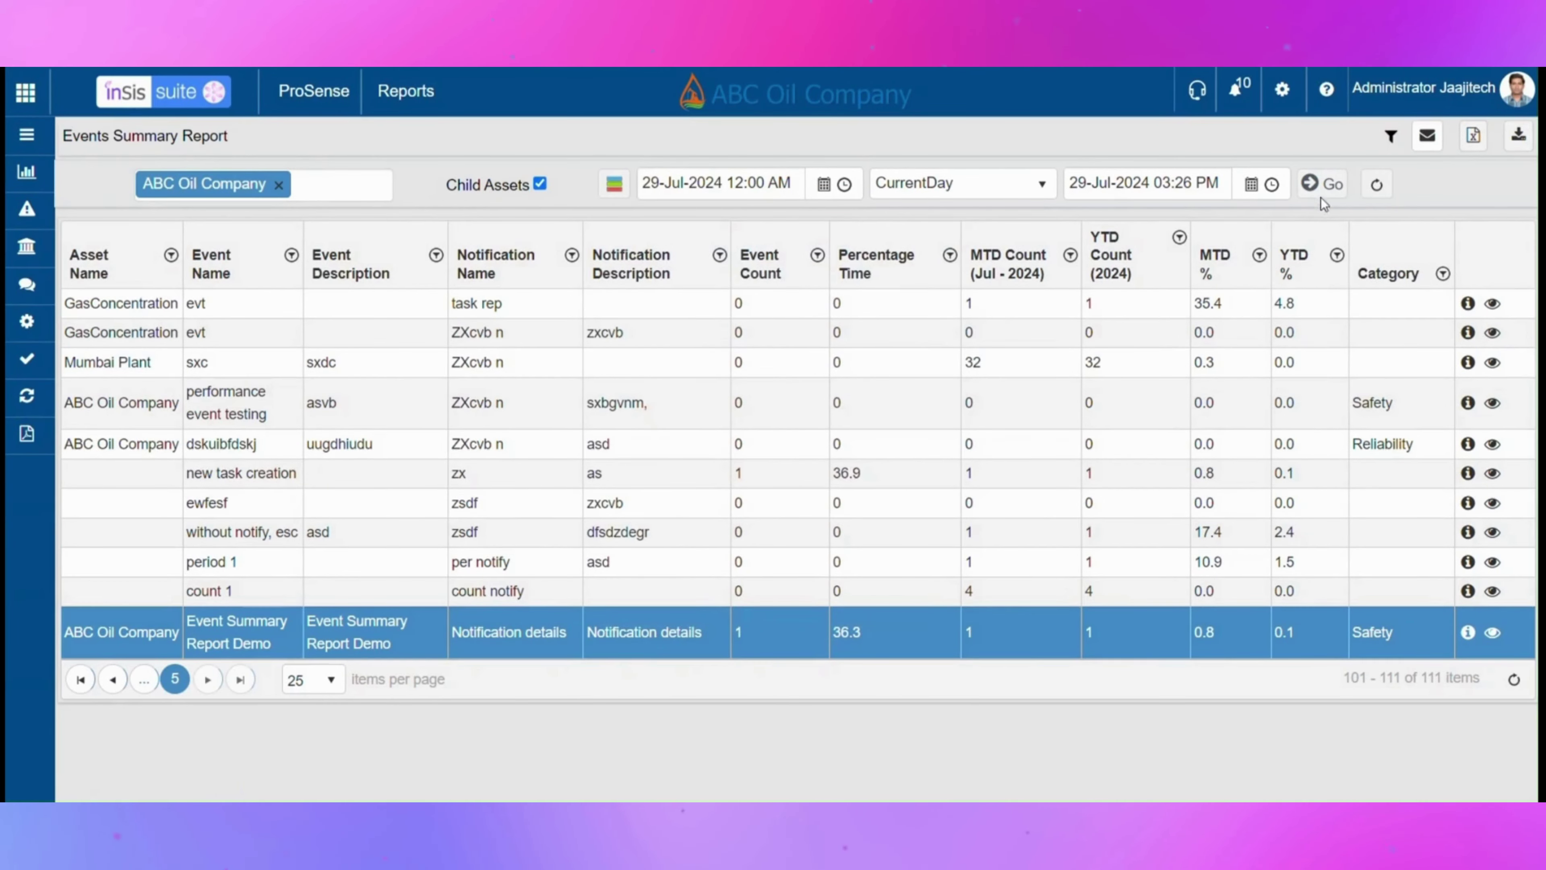
pyautogui.click(1320, 183)
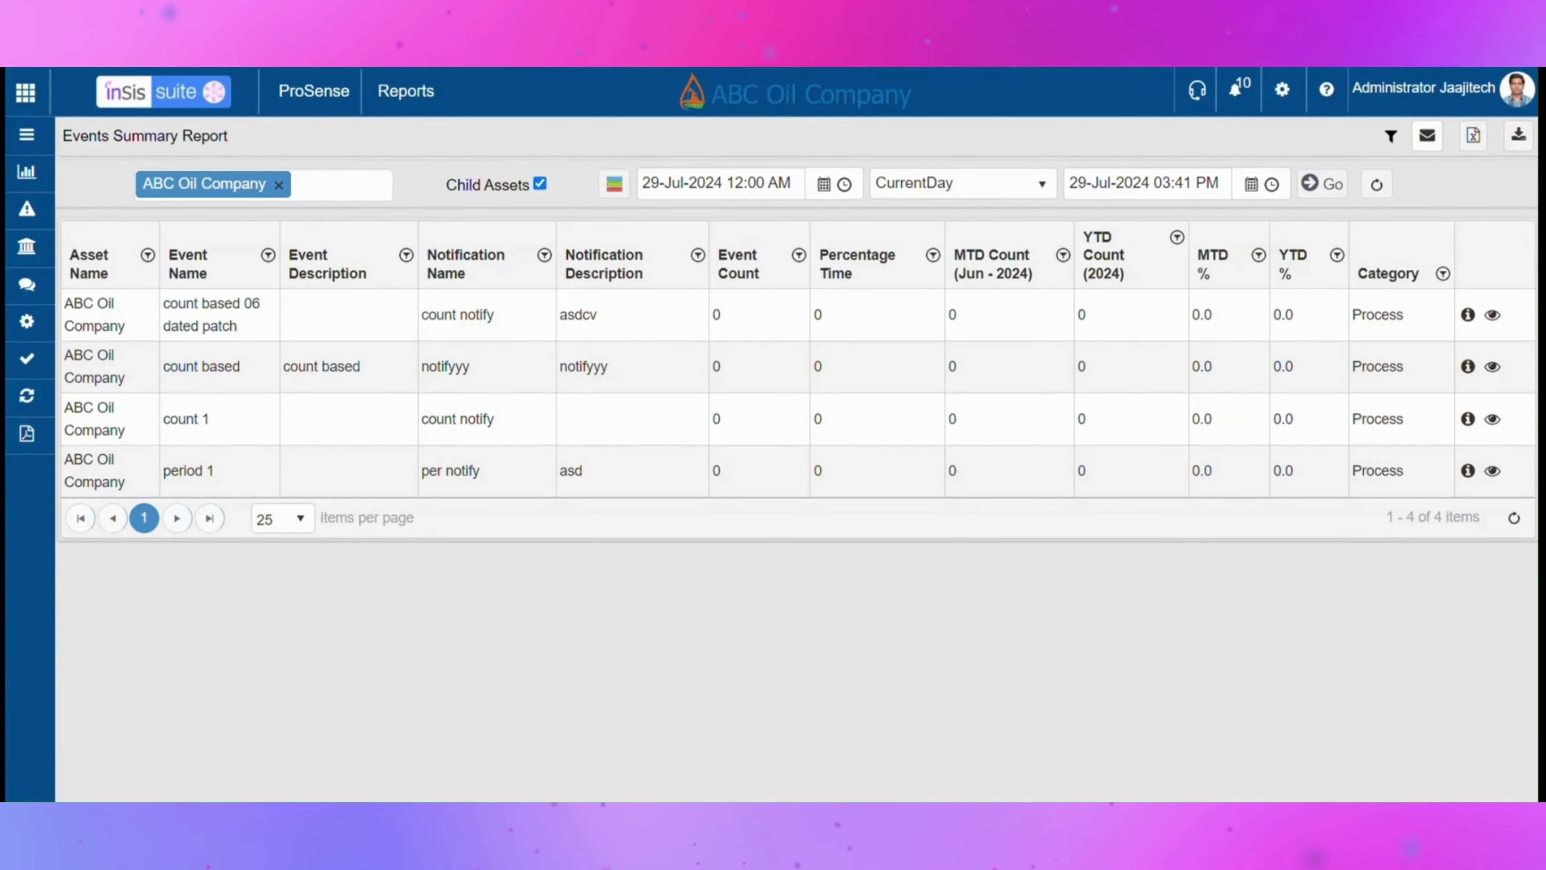
# Set the report's time base to PrevMonth and reload the Events Summary Report for that period
pyautogui.click(962, 183)
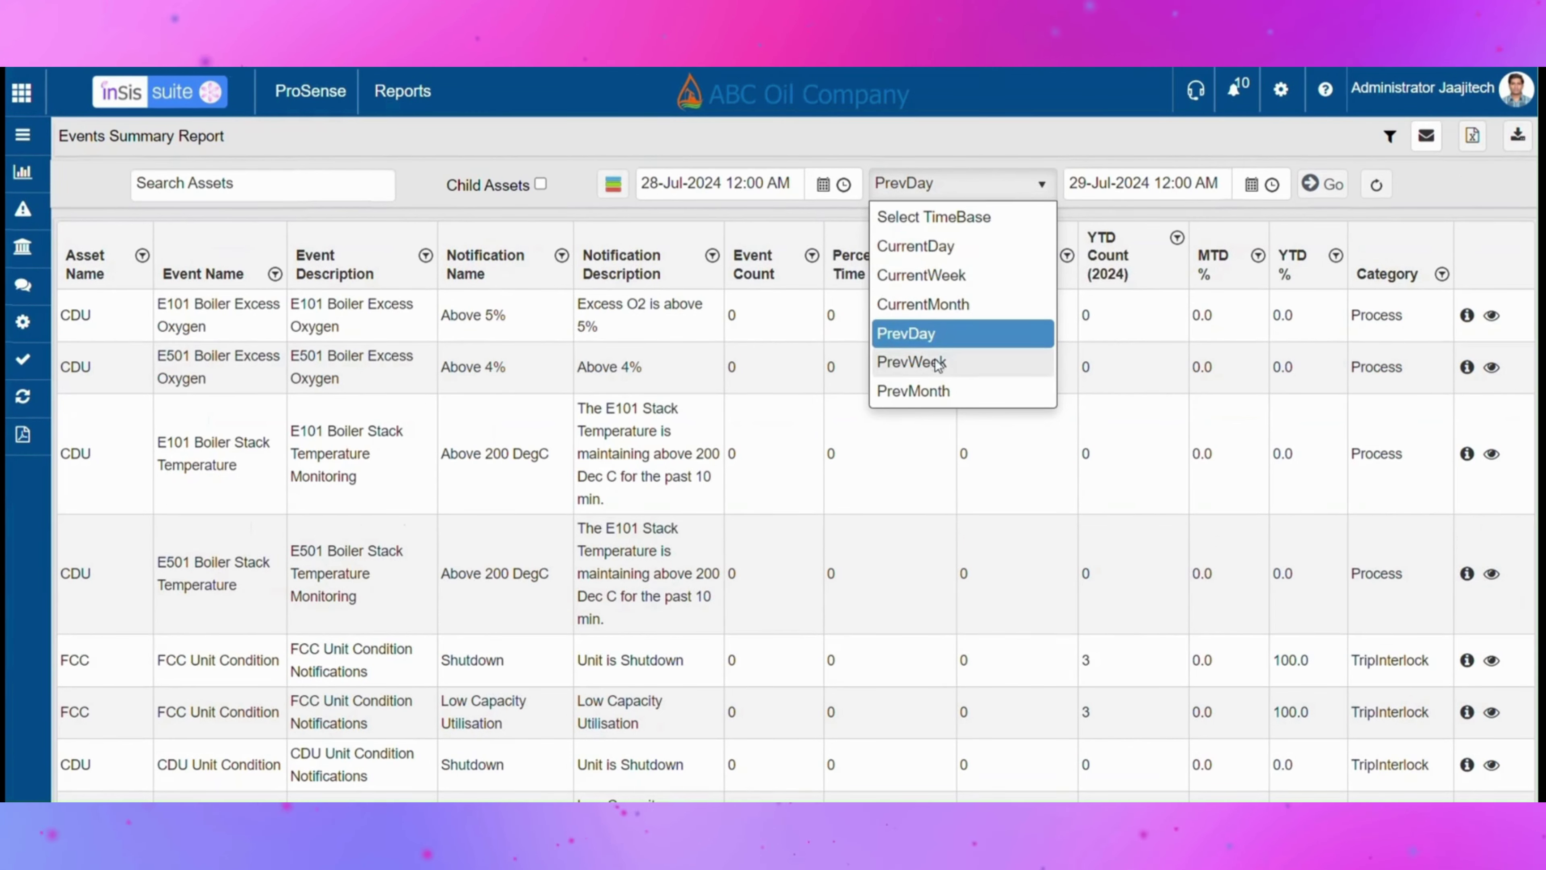
pyautogui.click(929, 392)
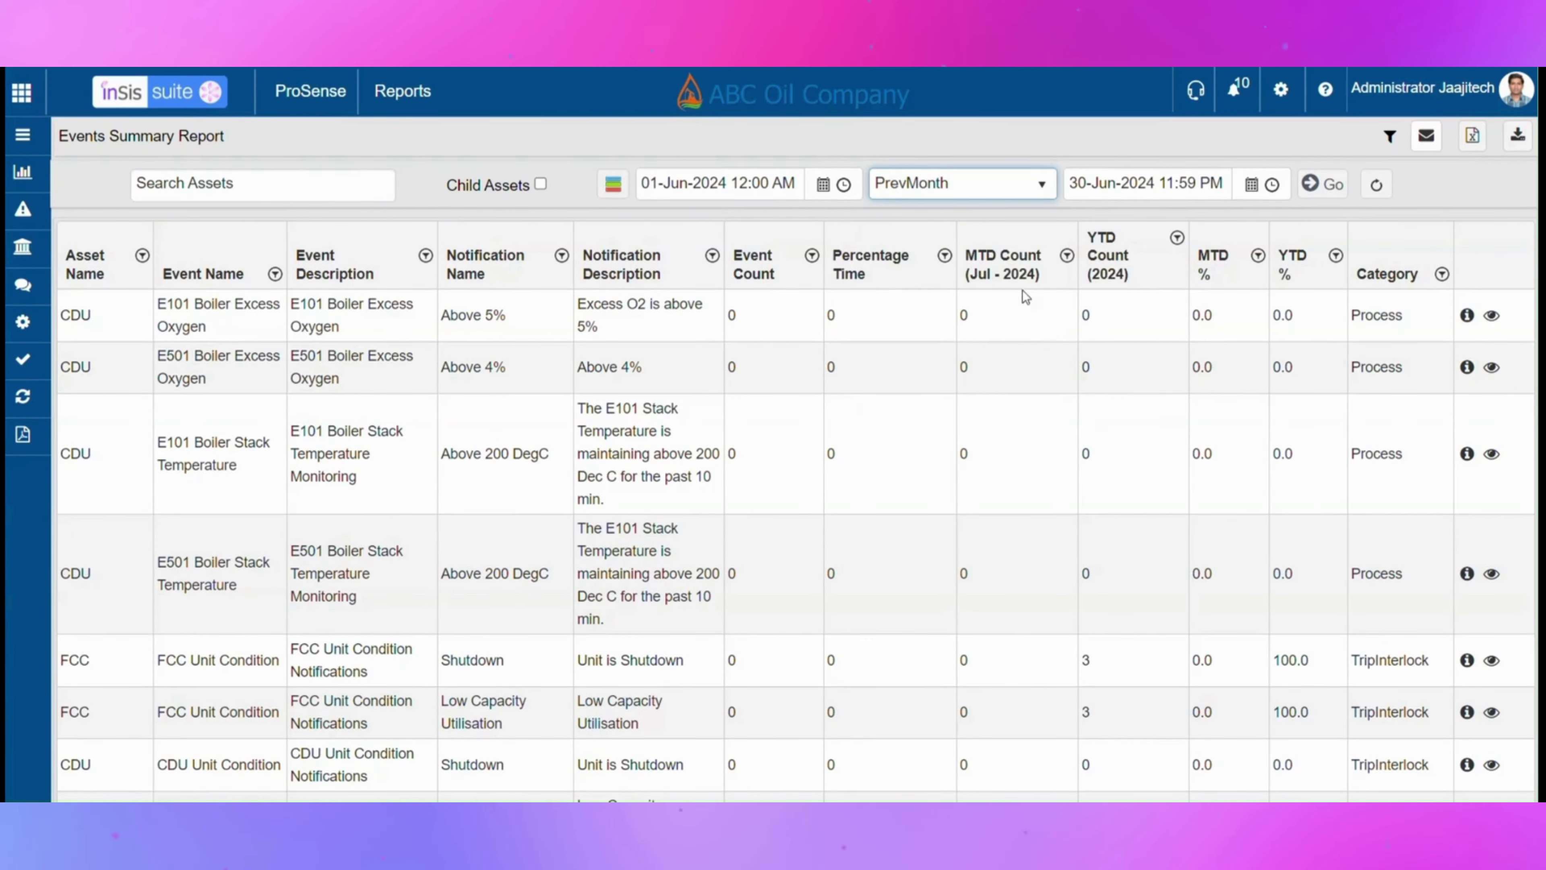
pyautogui.click(1318, 186)
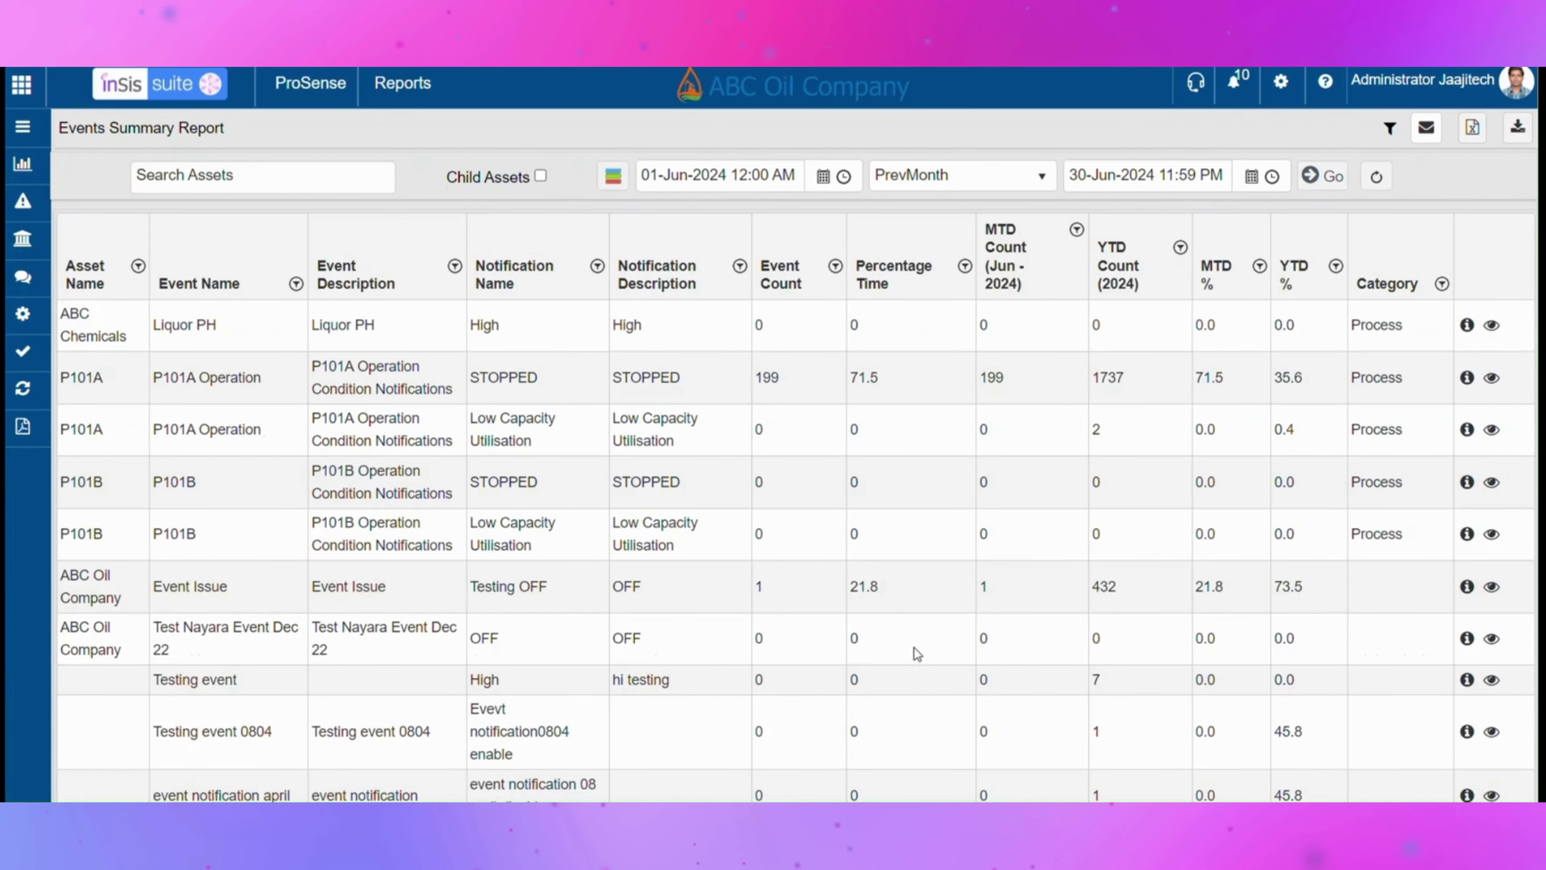
pyautogui.click(913, 600)
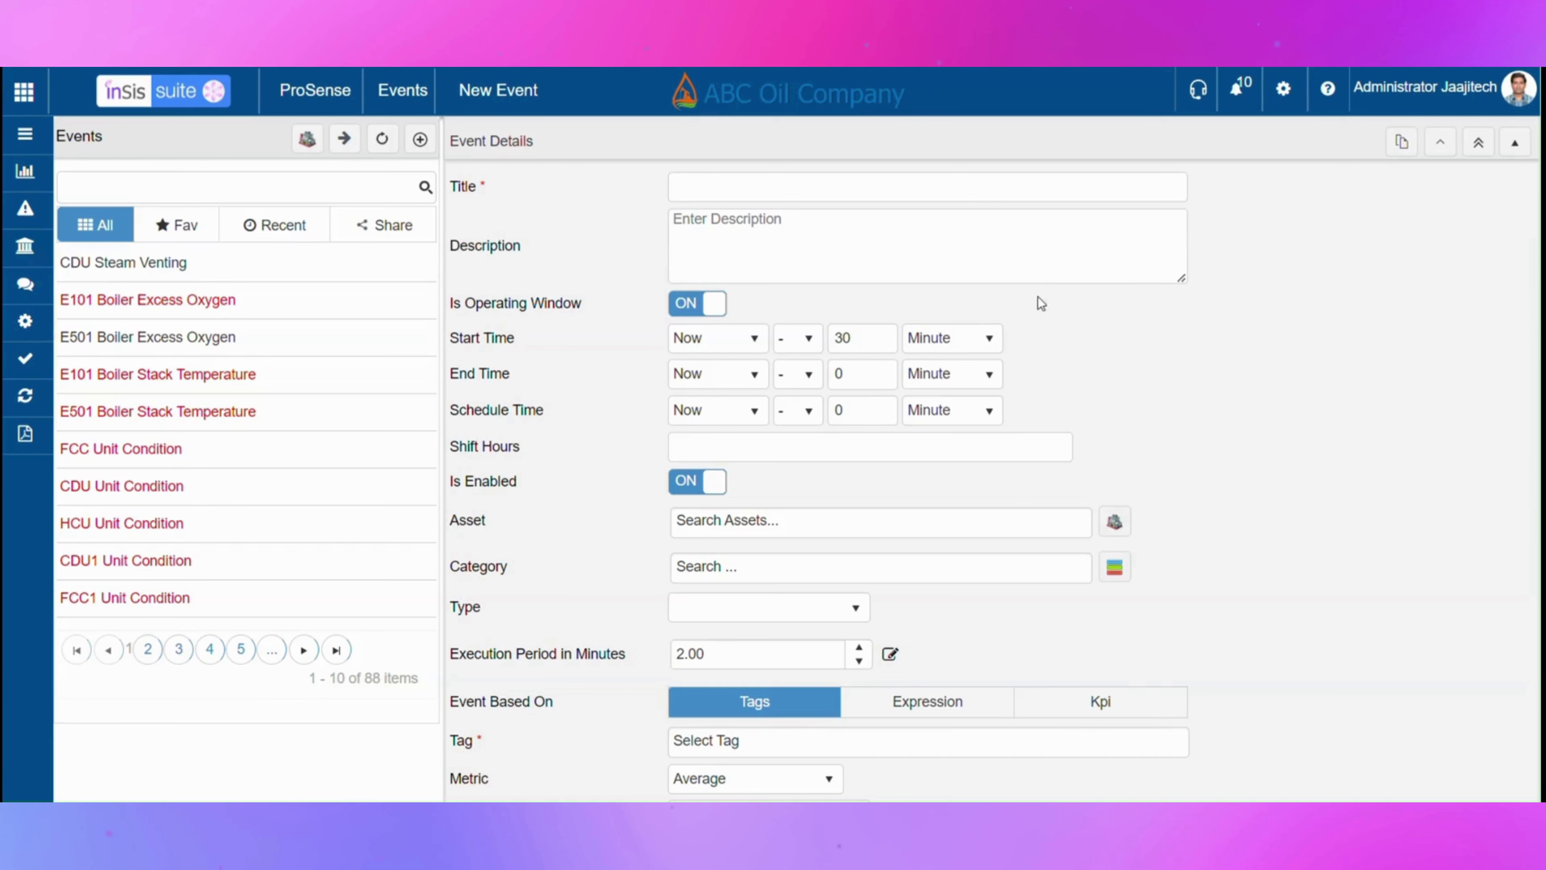
# Enter "Task Summary Report" as both the title and the description of a new event
pyautogui.click(979, 184)
pyautogui.write('Task Summary Report')
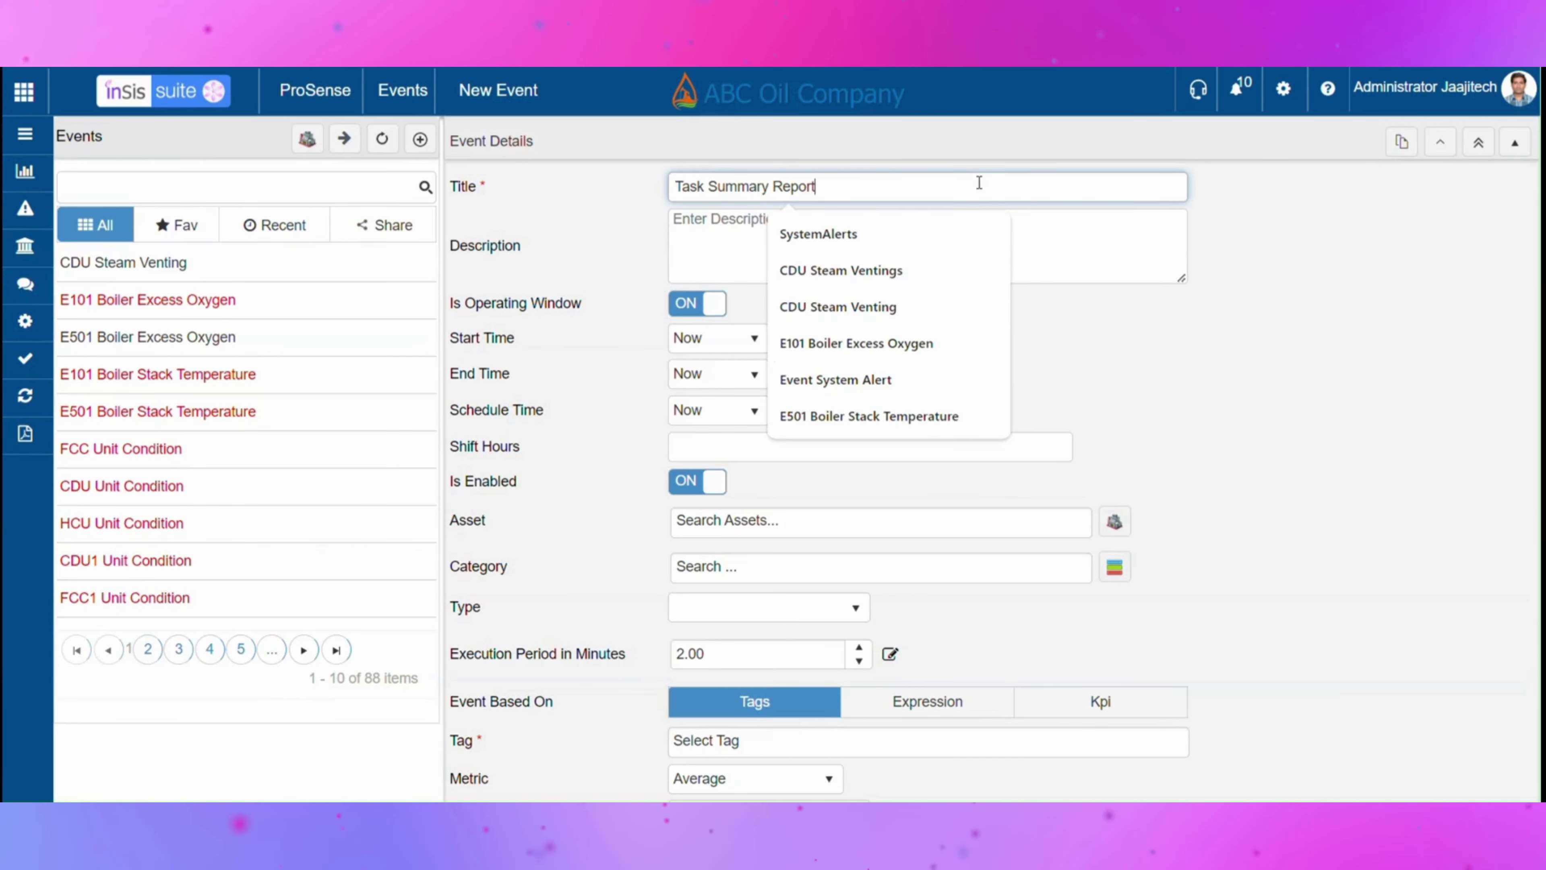
pyautogui.click(924, 234)
pyautogui.write('Task Summary Report')
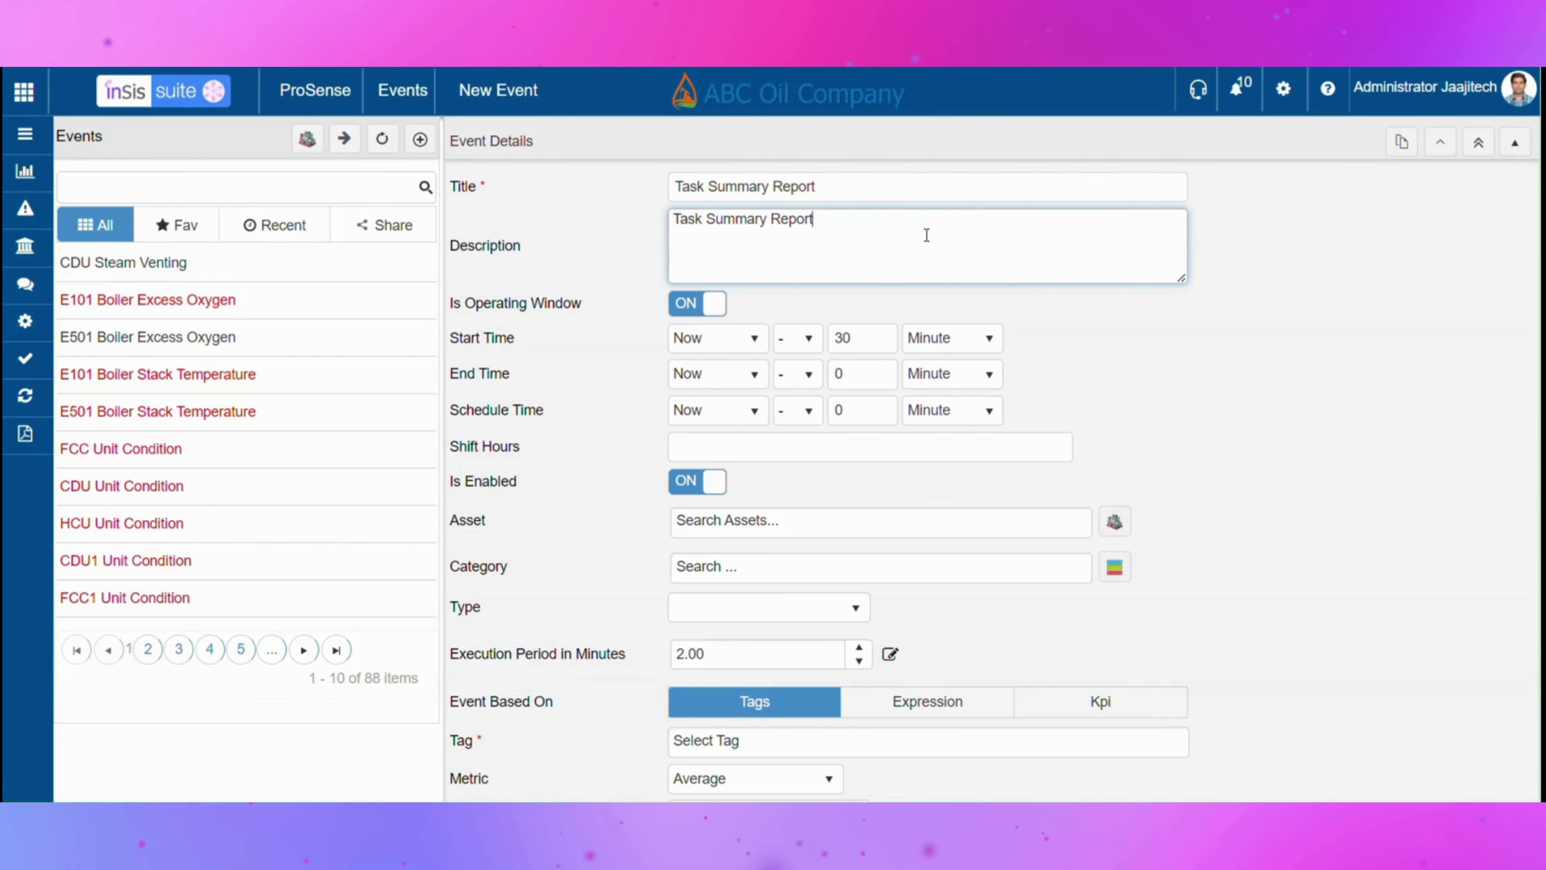
# Assign the new event to the ABC Chemical Company asset and the Reliability category
pyautogui.click(906, 526)
pyautogui.write('a')
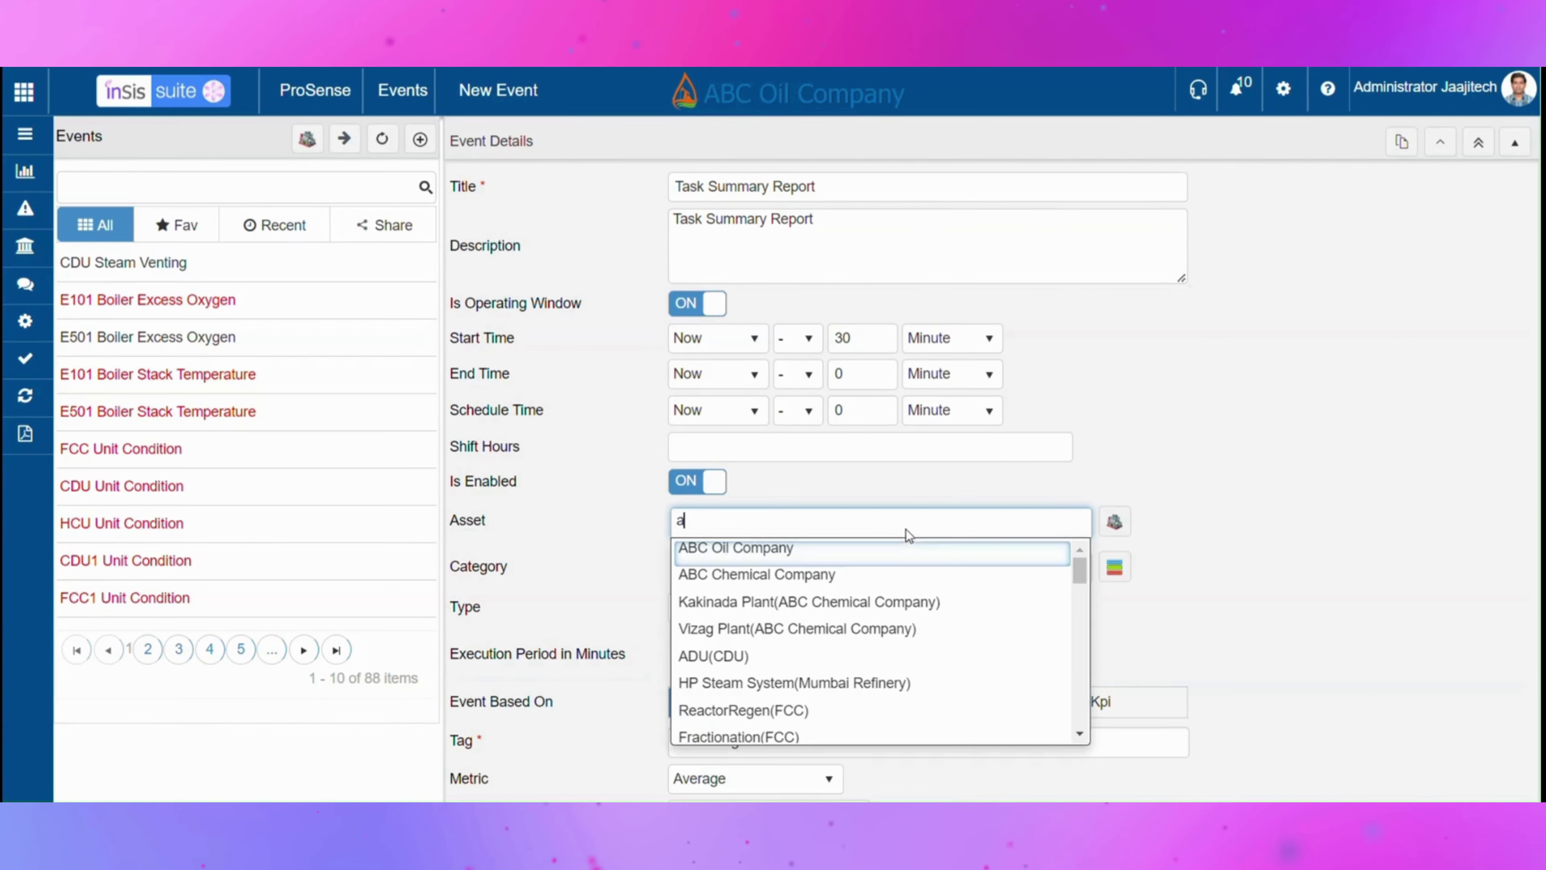
pyautogui.click(875, 574)
pyautogui.click(867, 575)
pyautogui.write('a')
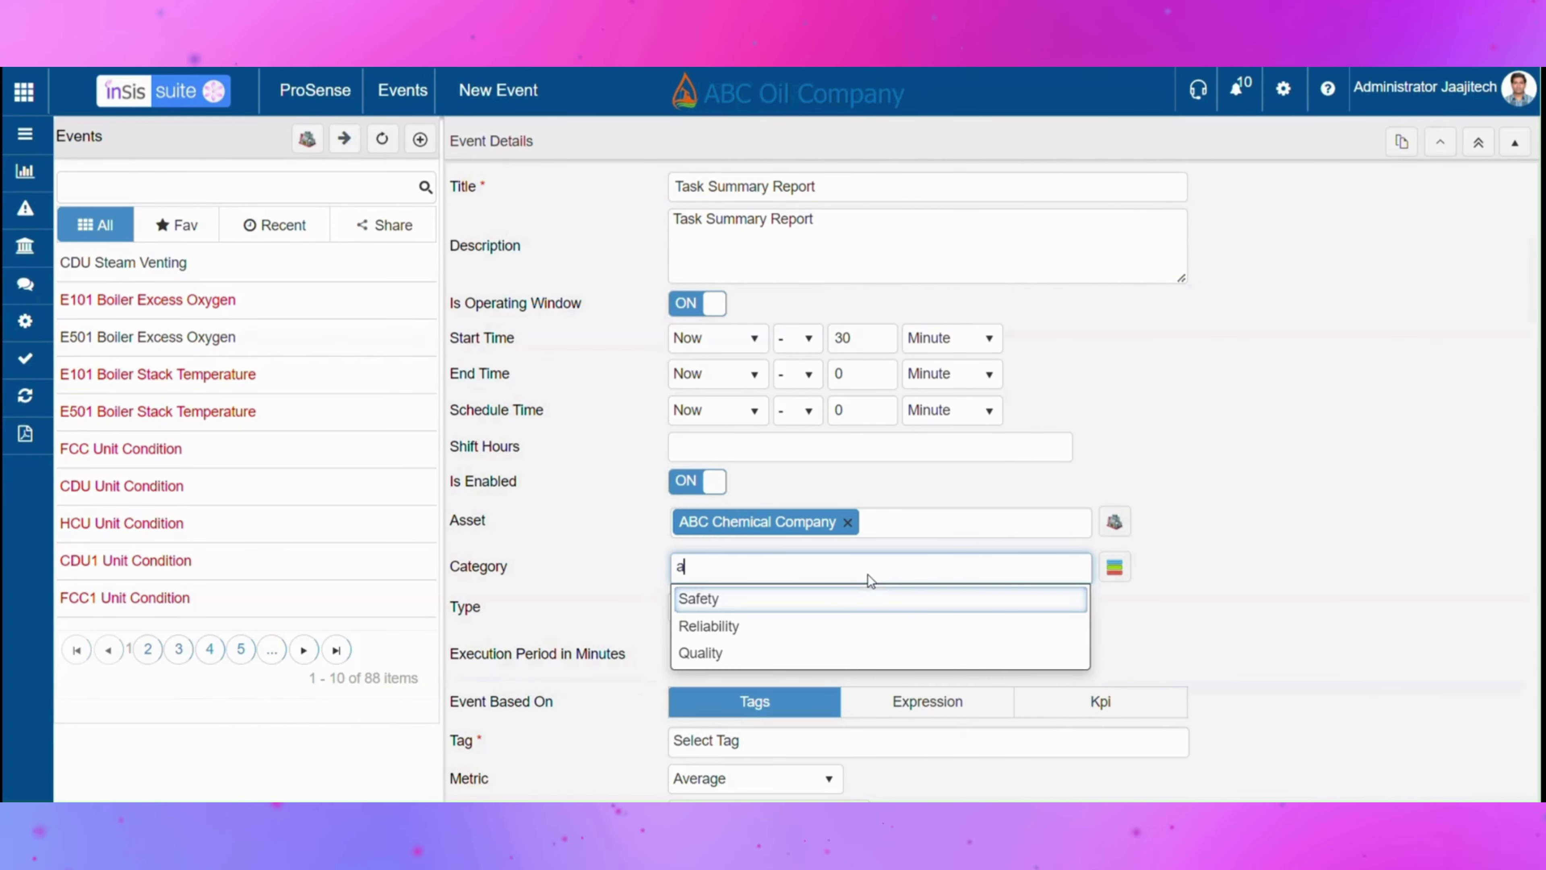
pyautogui.click(852, 625)
# Base the event on an expression instead of tags, and enter M=A*B as the expression
pyautogui.scroll(-2, 865, 615)
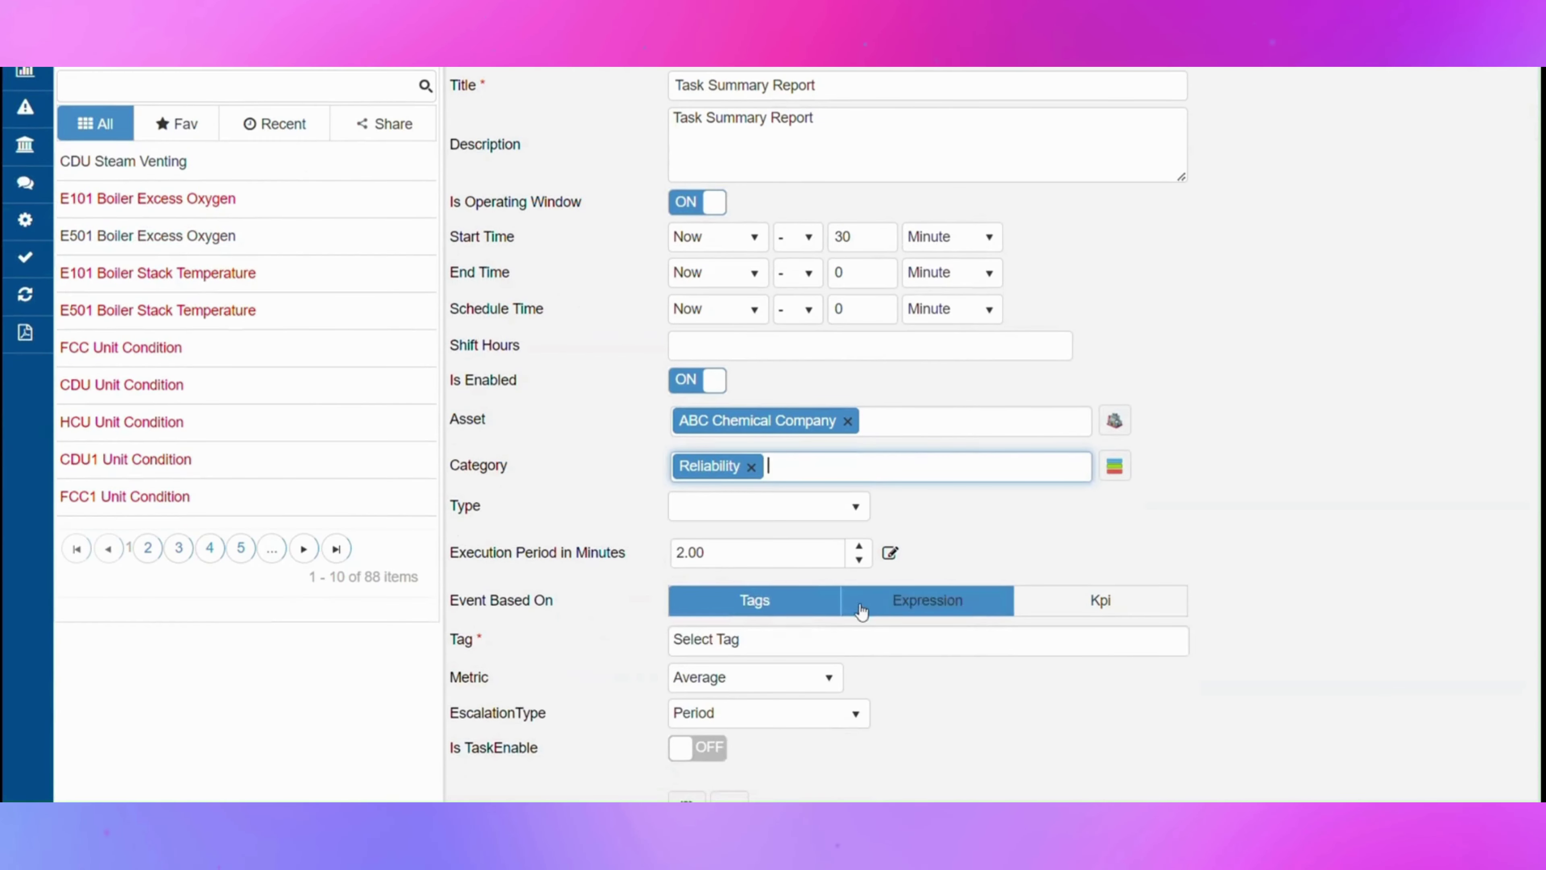
pyautogui.click(881, 612)
pyautogui.click(860, 650)
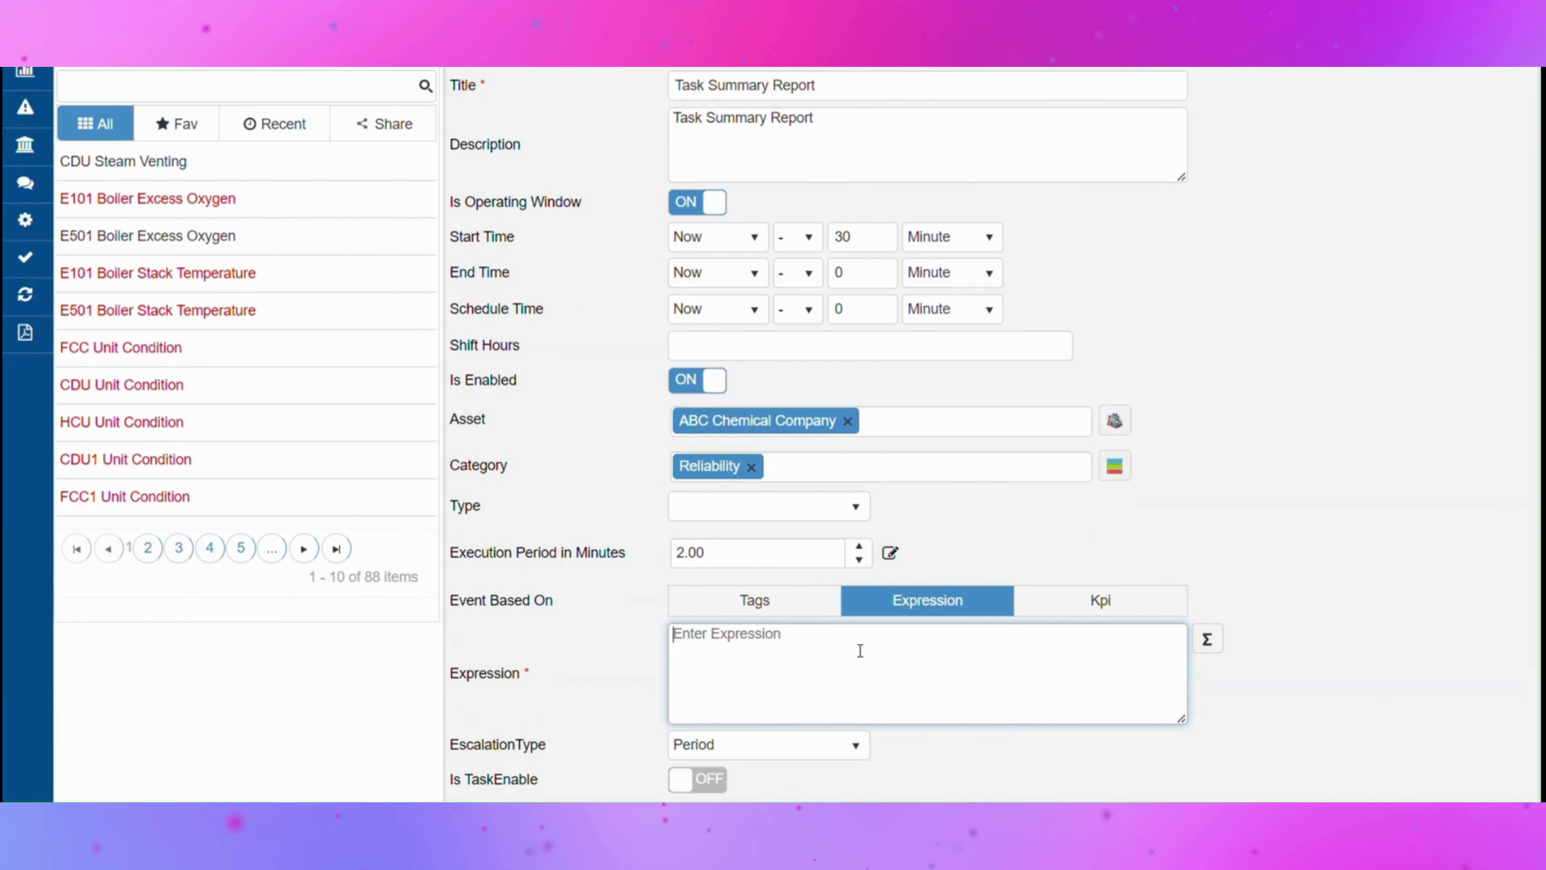
pyautogui.write('M=A')
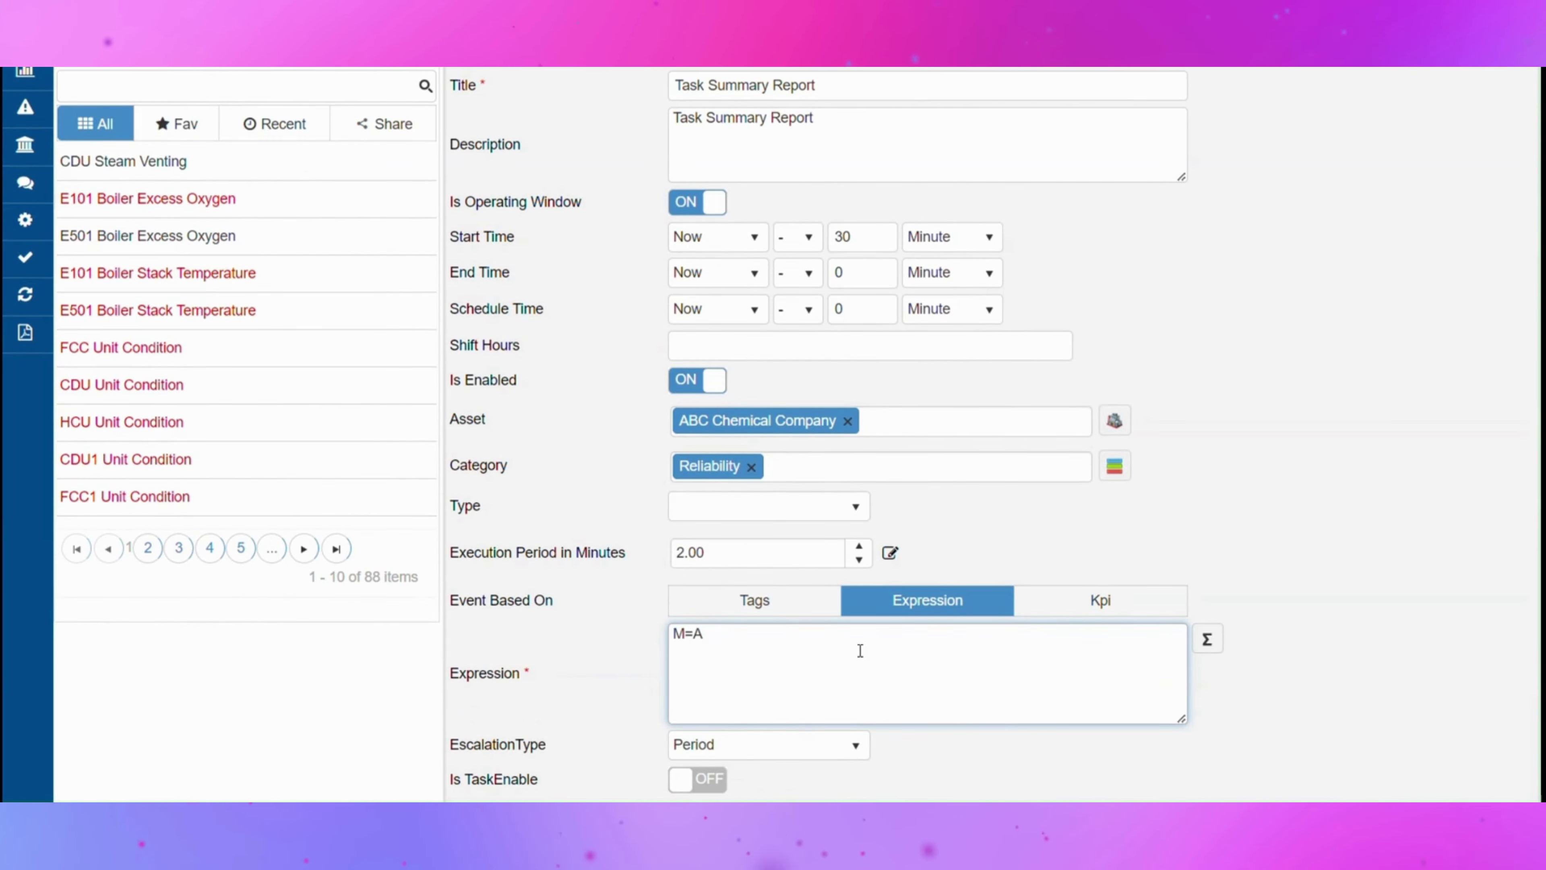
pyautogui.write('*B')
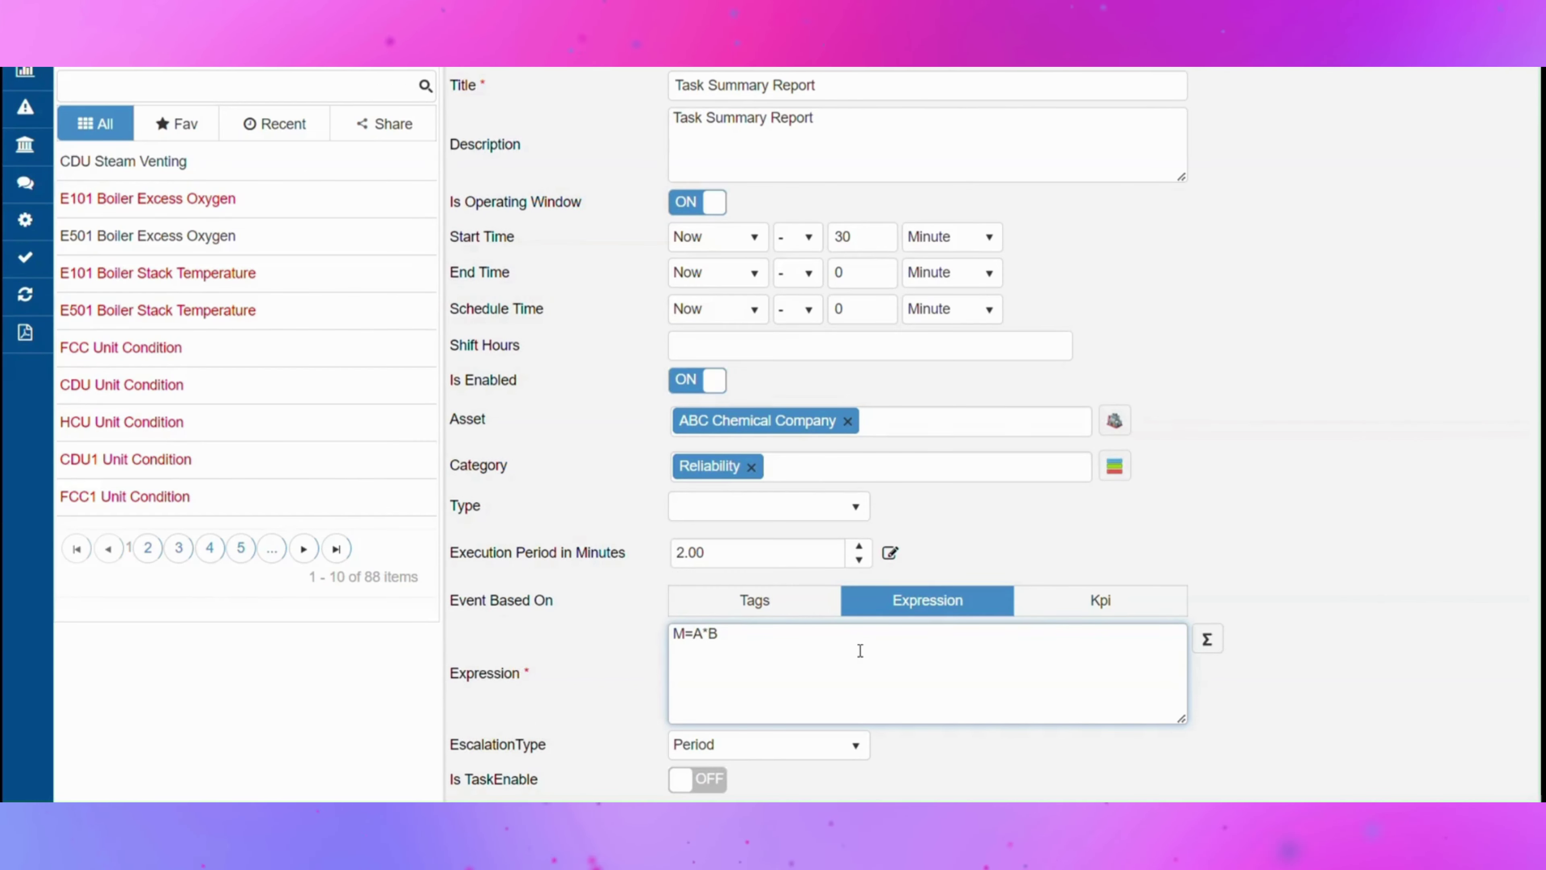
# Enable tasks for the Task Summary Report event and save the event
pyautogui.scroll(-1, 861, 650)
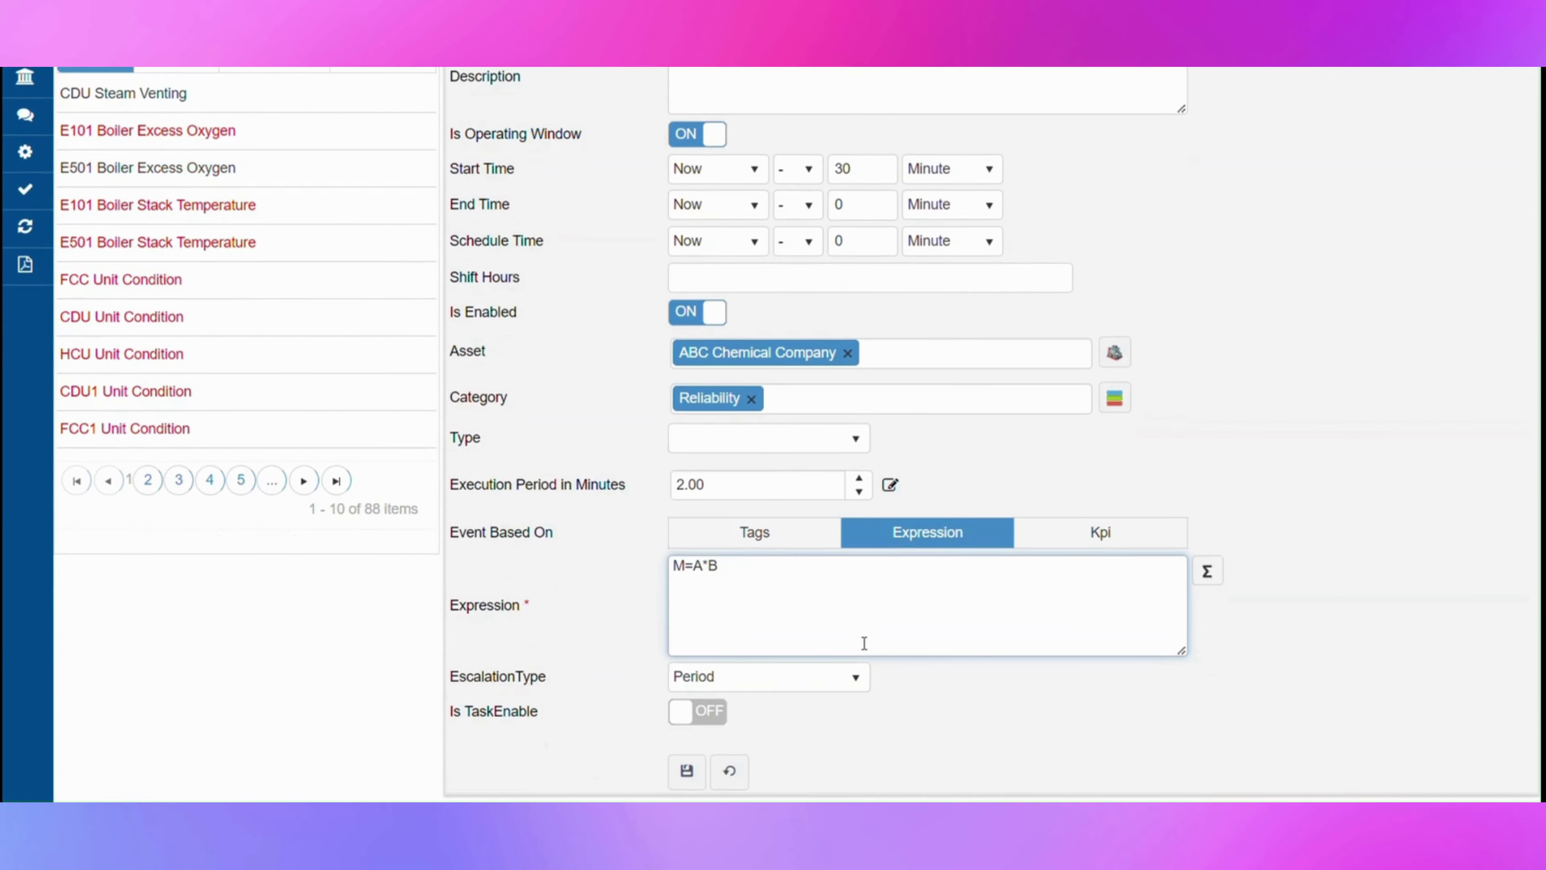
pyautogui.click(682, 715)
pyautogui.click(688, 771)
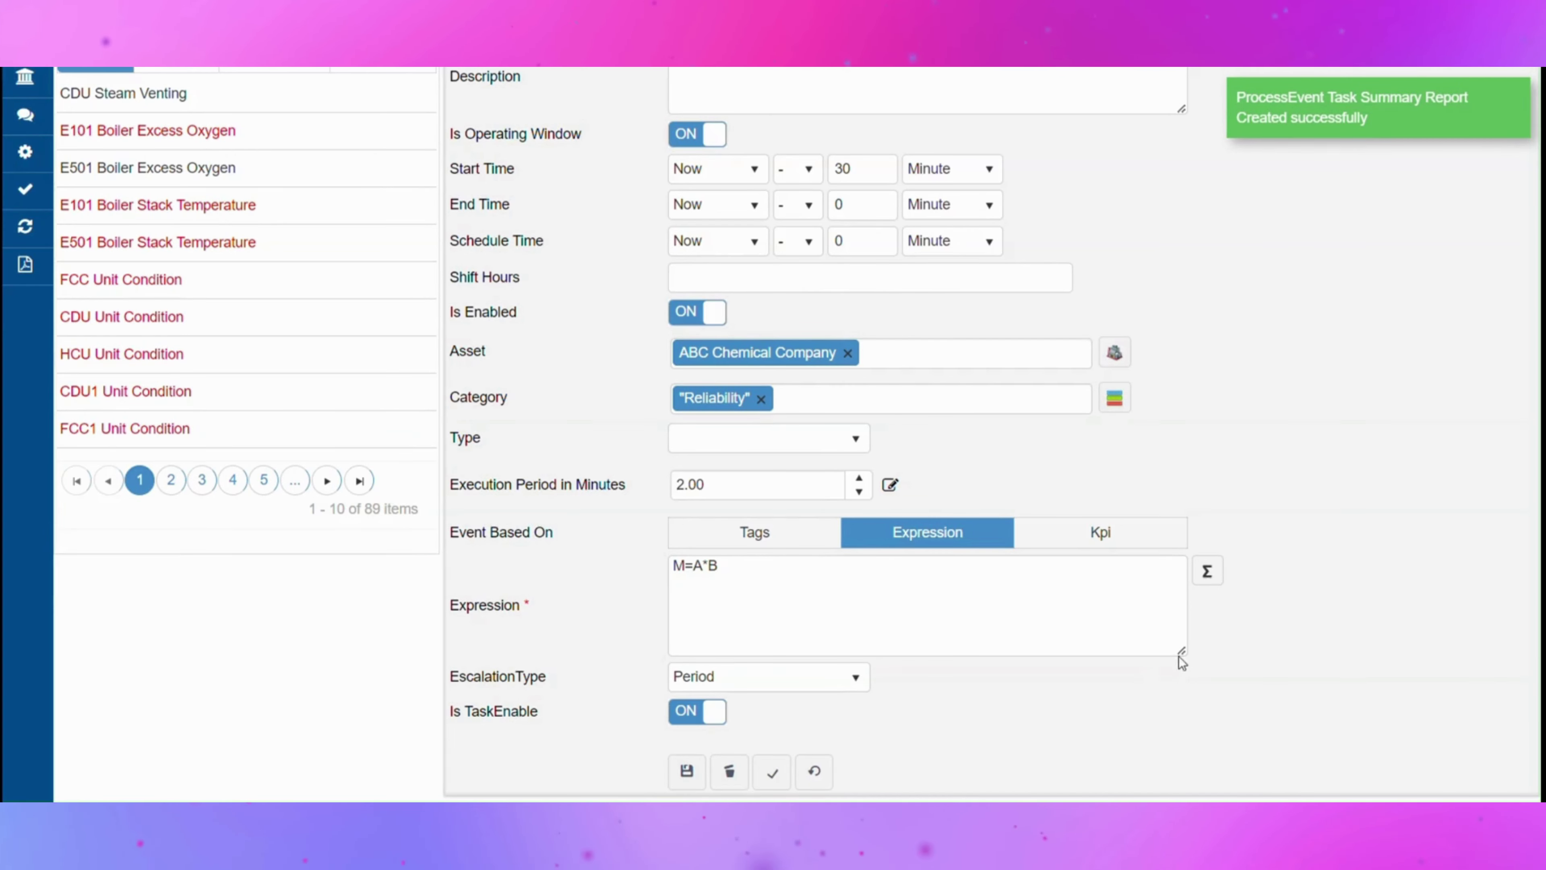
# Map the expression's input variable A to the tag FI1501.PV | Value with the Value metric, and save the mapping
pyautogui.click(1206, 574)
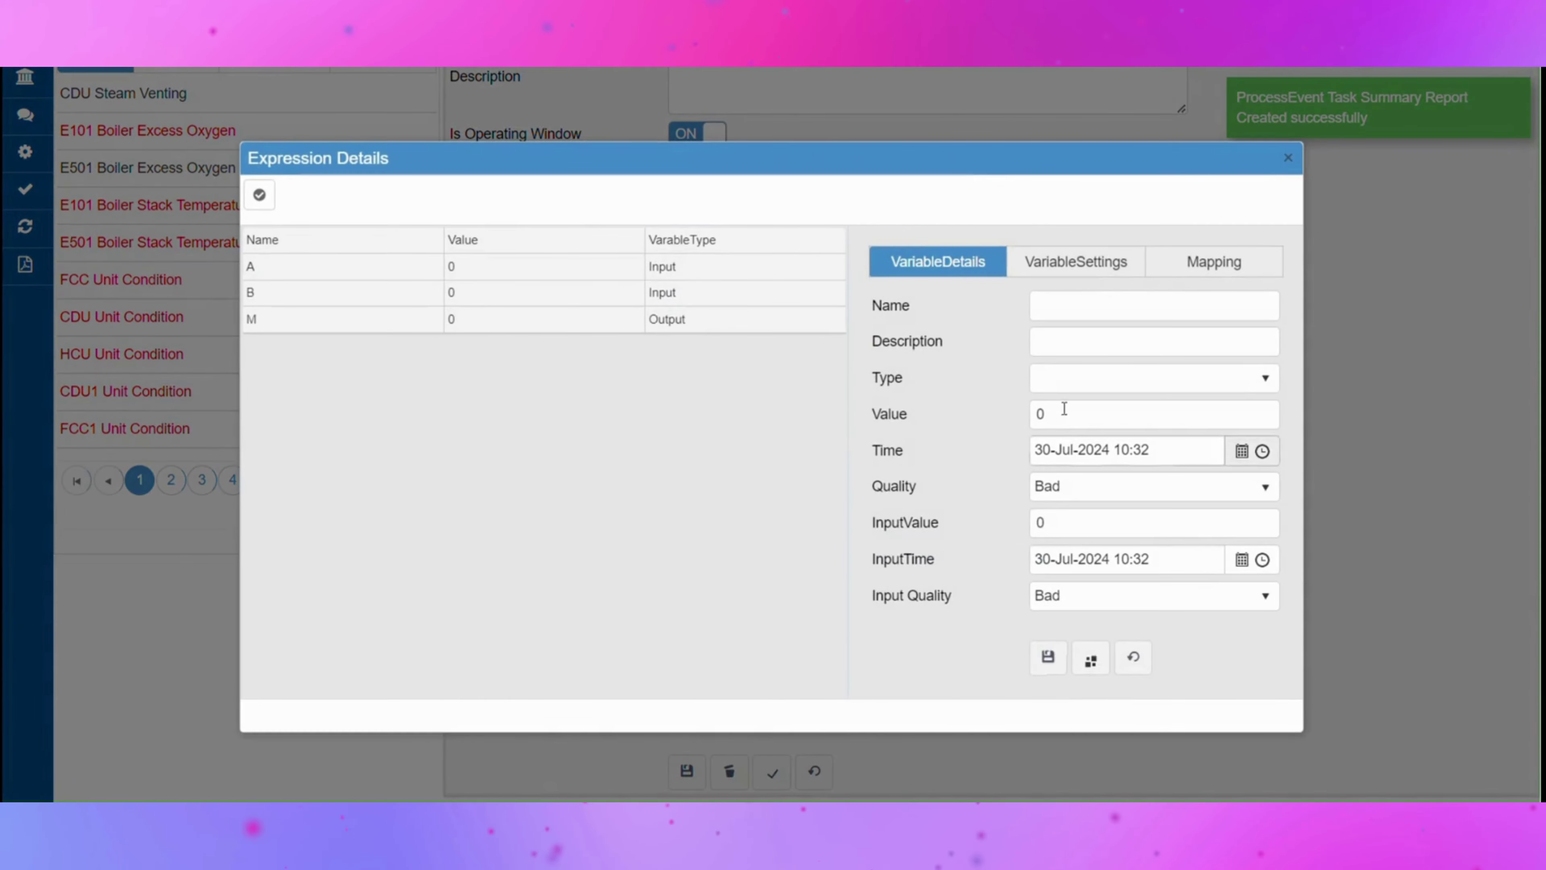
pyautogui.click(722, 266)
pyautogui.click(1260, 281)
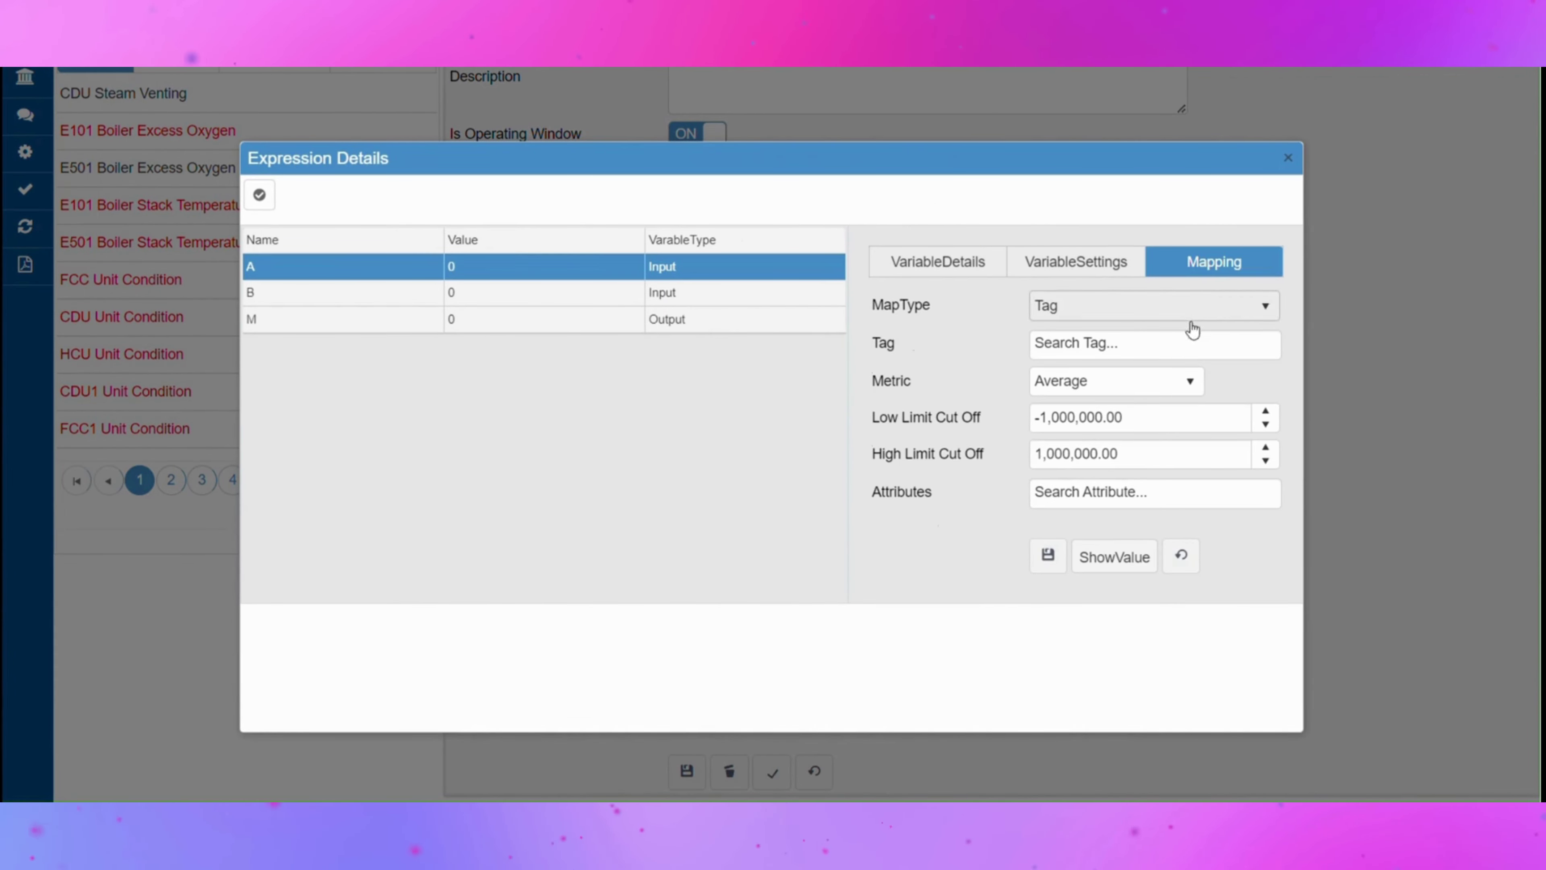
pyautogui.click(1181, 337)
pyautogui.write('f')
pyautogui.click(1155, 415)
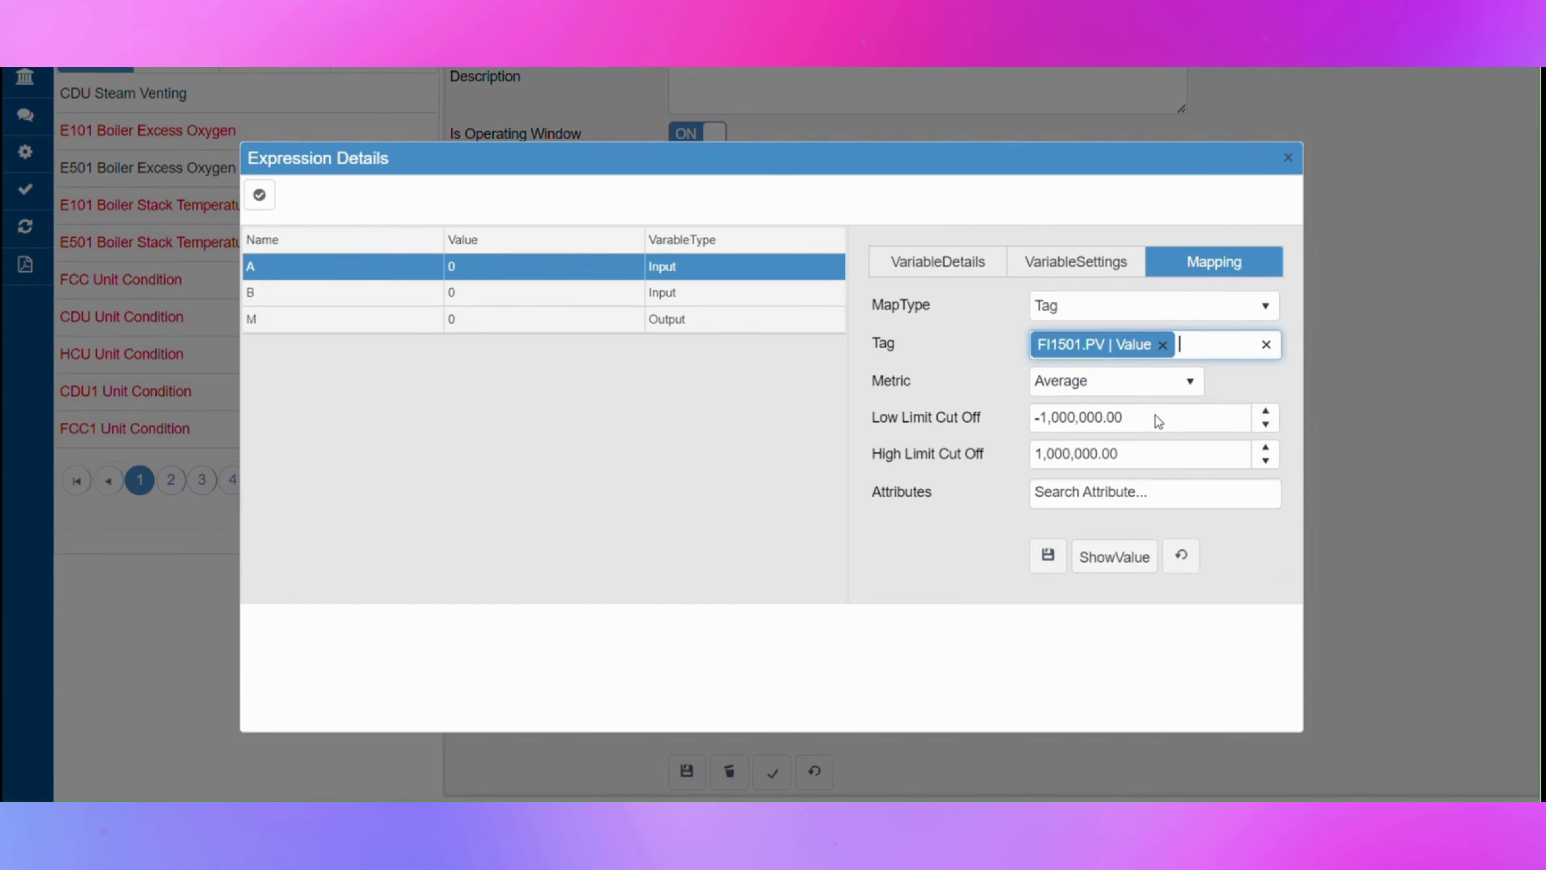
pyautogui.click(1131, 380)
pyautogui.scroll(-3, 1121, 511)
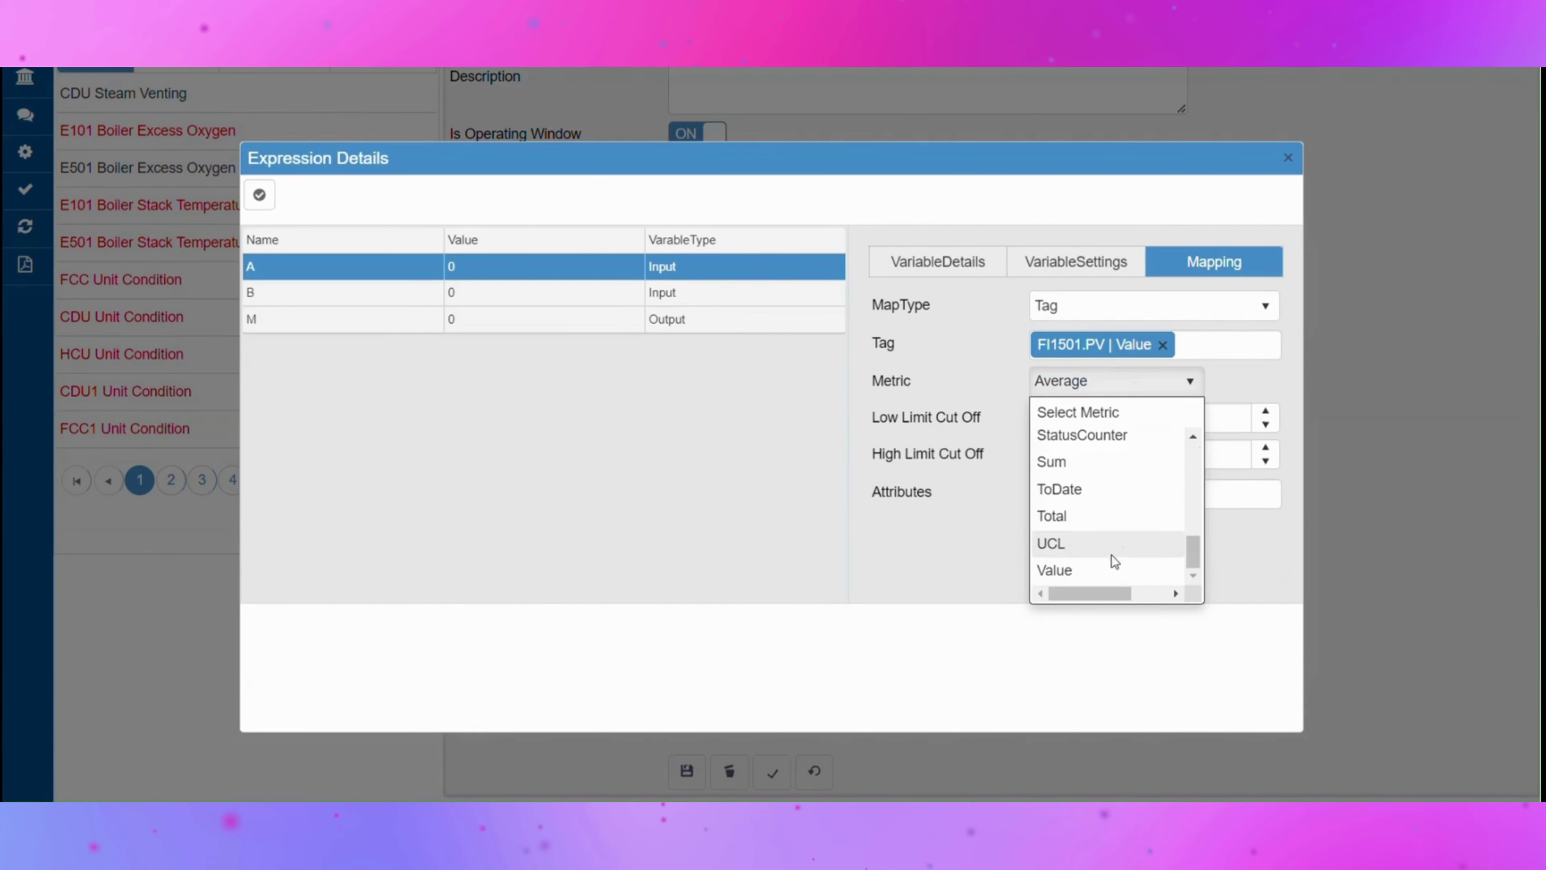
pyautogui.click(1107, 566)
pyautogui.click(1050, 555)
# Map variable B to FI1502.PV.Value with the Value metric, then evaluate M=A*B and close the expression details
pyautogui.click(511, 292)
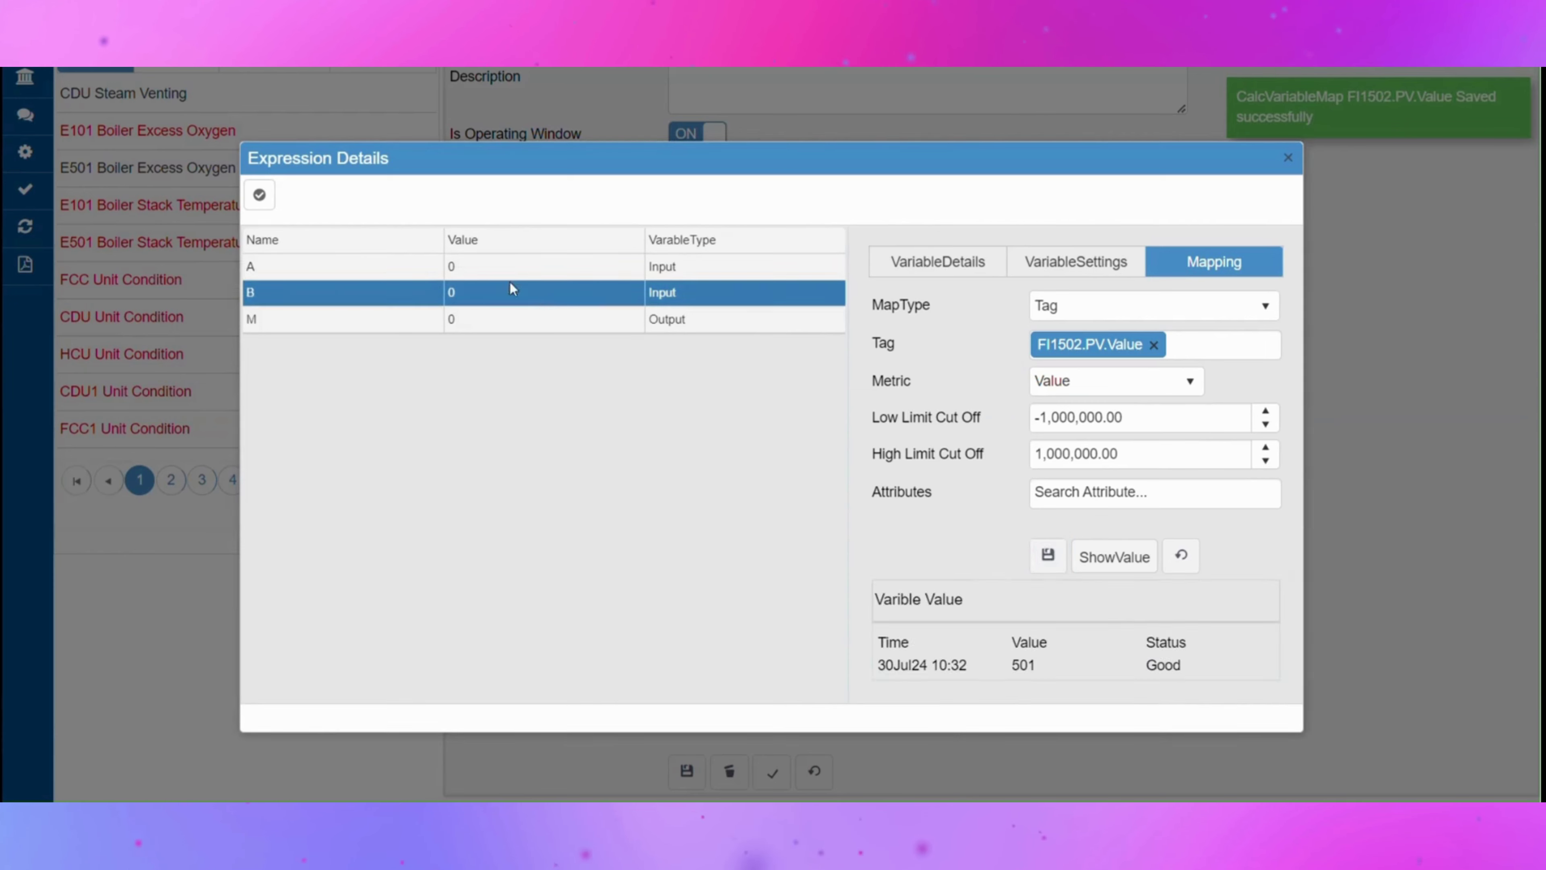
pyautogui.click(258, 196)
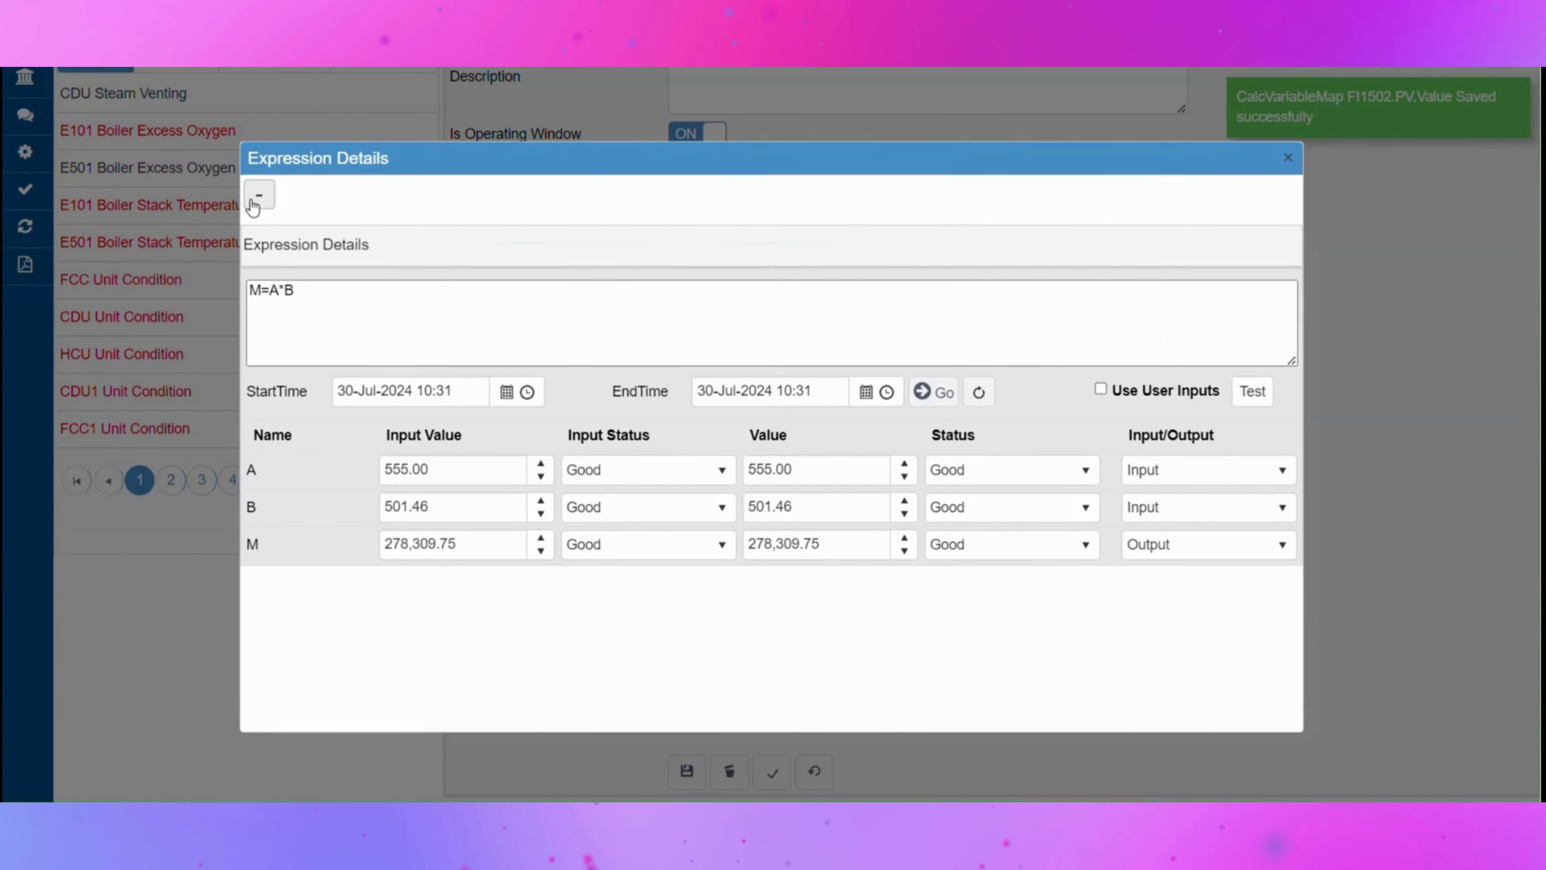
pyautogui.click(255, 200)
pyautogui.click(1288, 159)
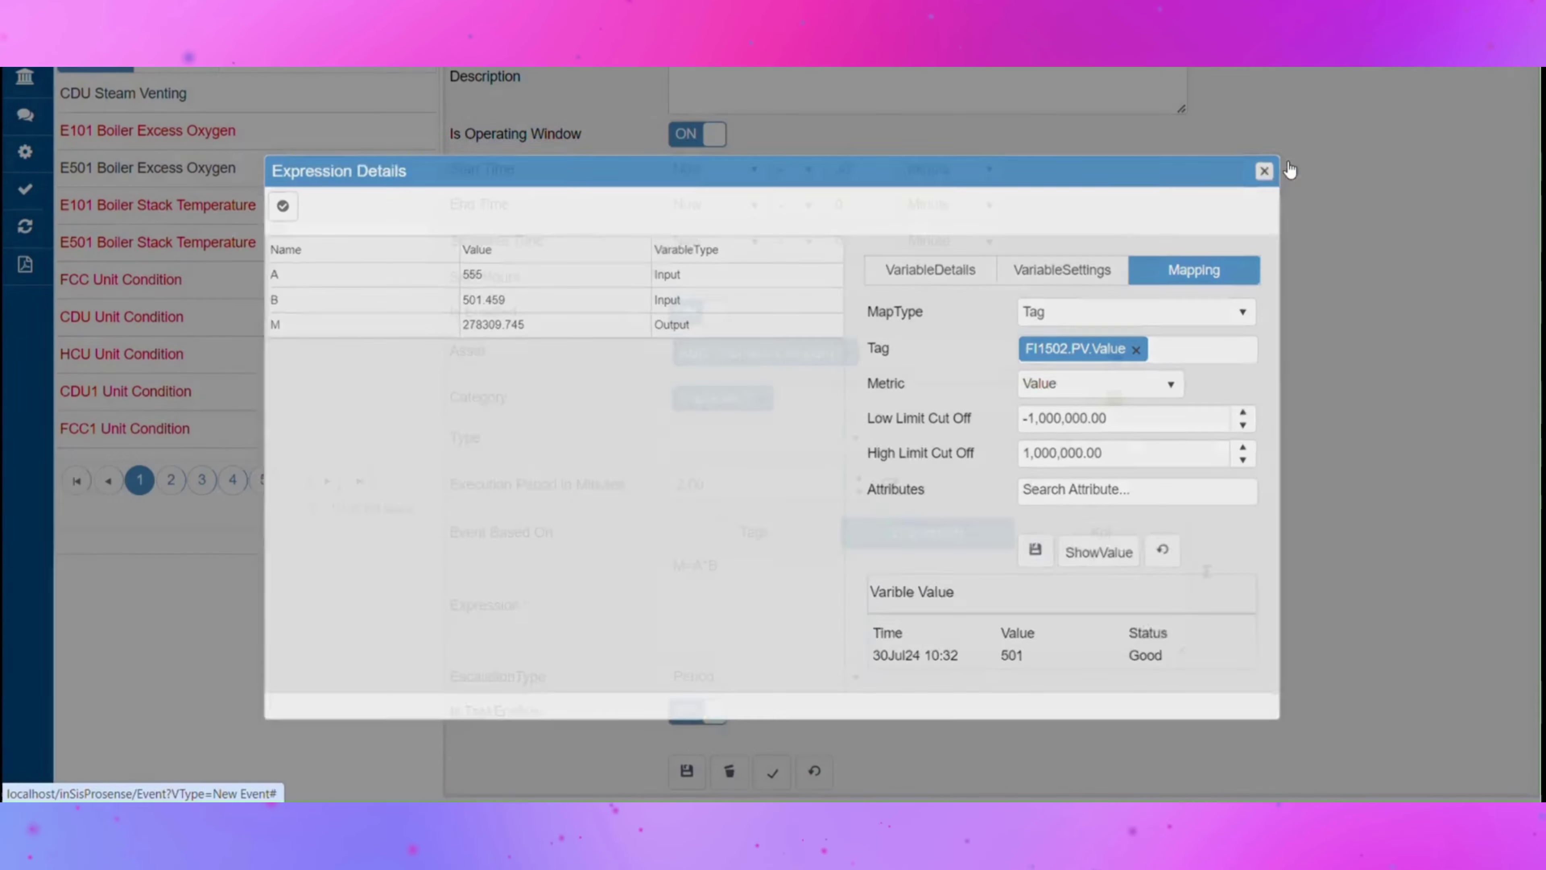
# Add an event notification to Admin, escalated to ProcessManager with a 2-minute interval, and set Admin as the task responsible user
pyautogui.scroll(-1, 1408, 567)
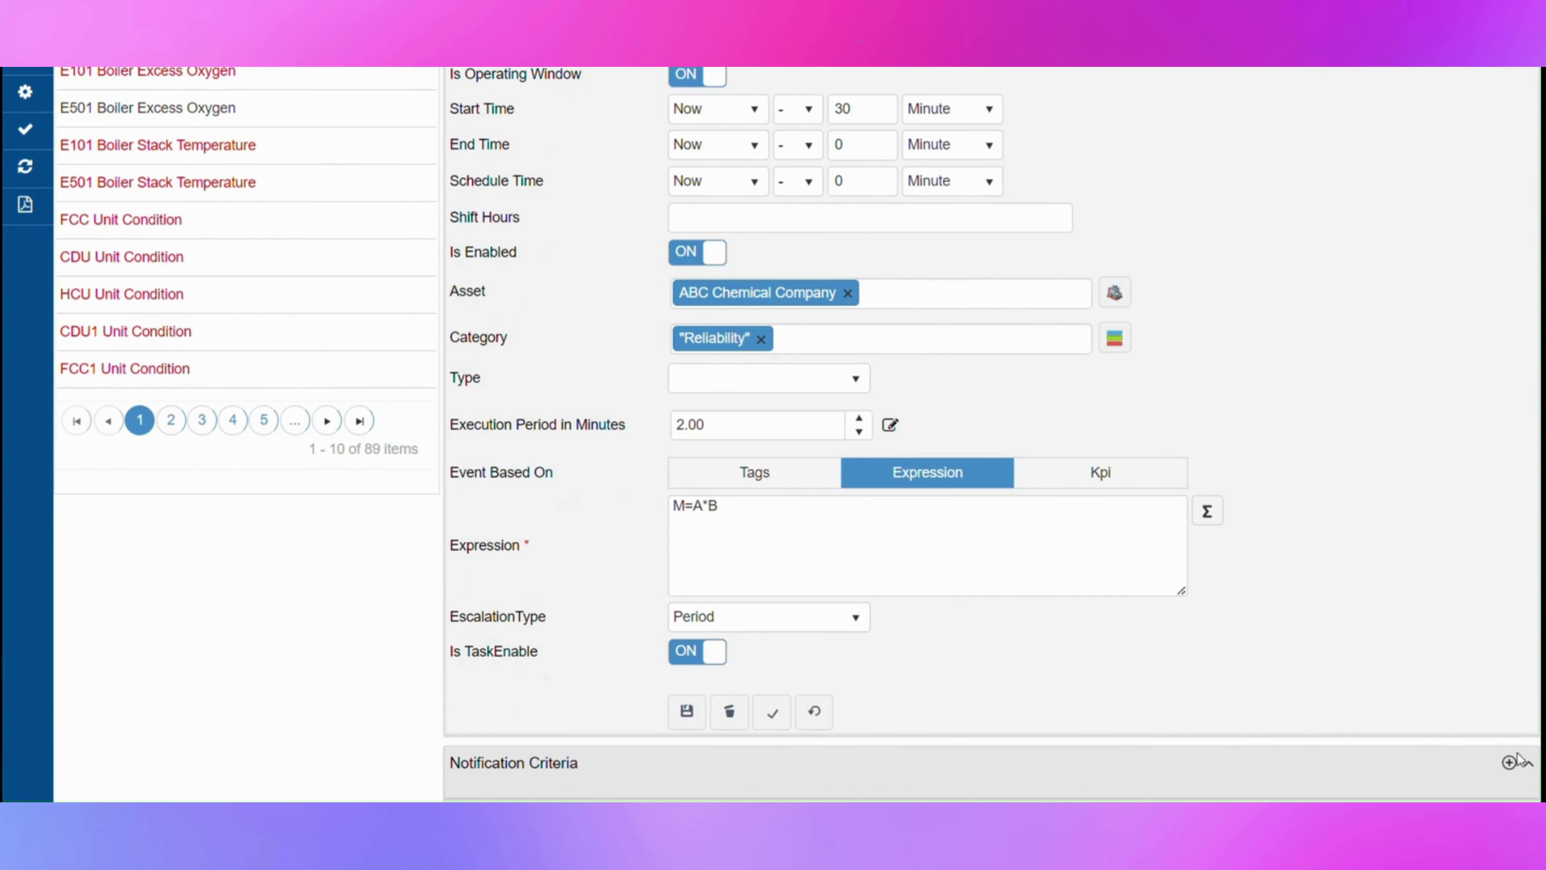
pyautogui.click(1510, 763)
pyautogui.scroll(-3, 1232, 572)
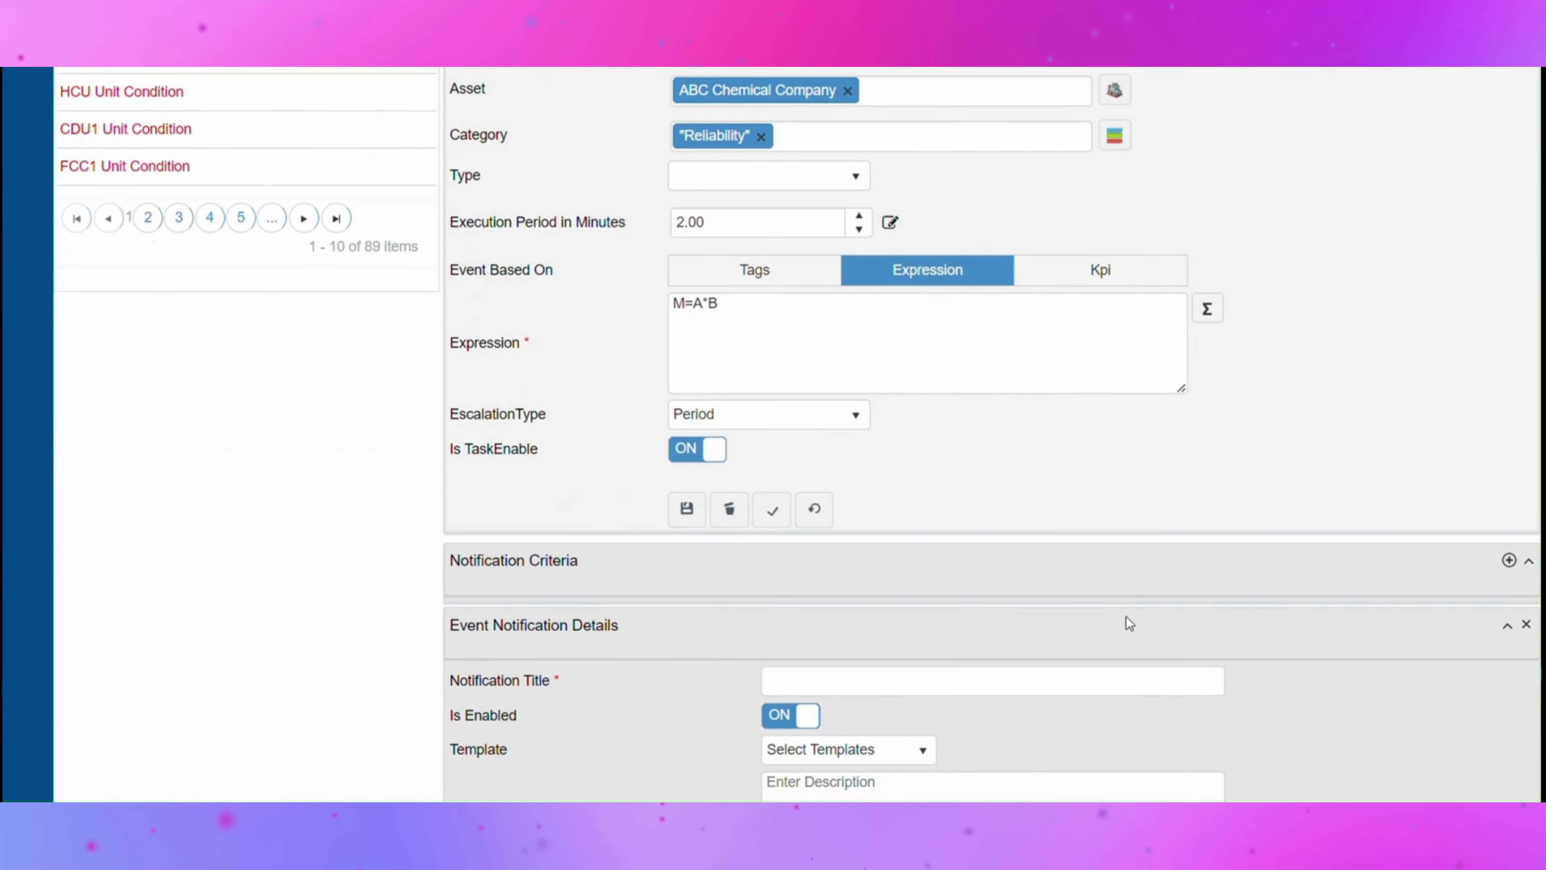
pyautogui.scroll(-8, 1053, 434)
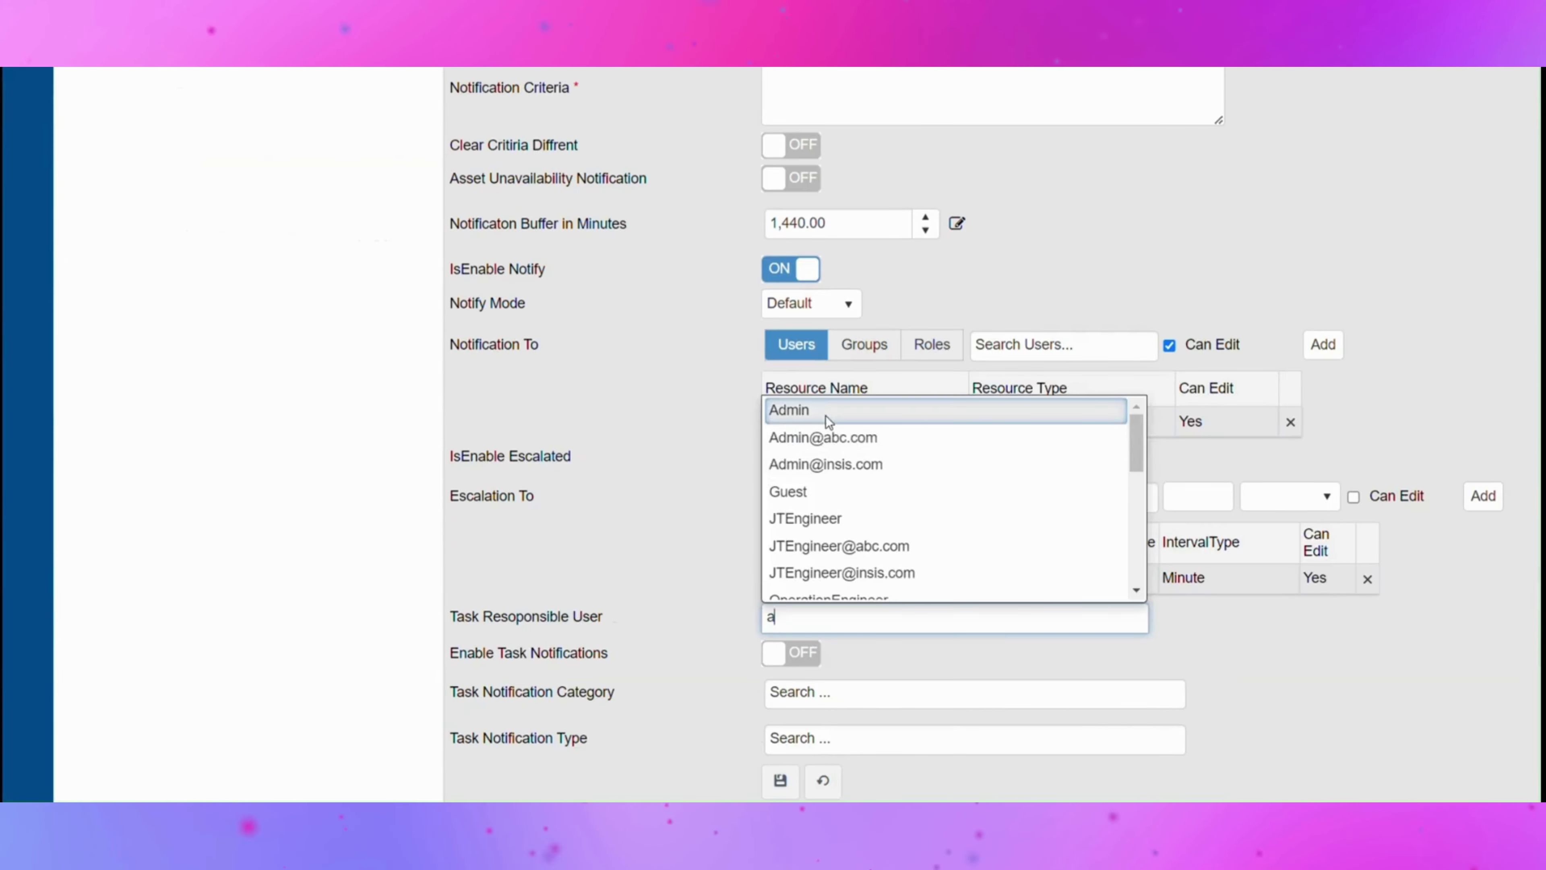
pyautogui.click(1114, 409)
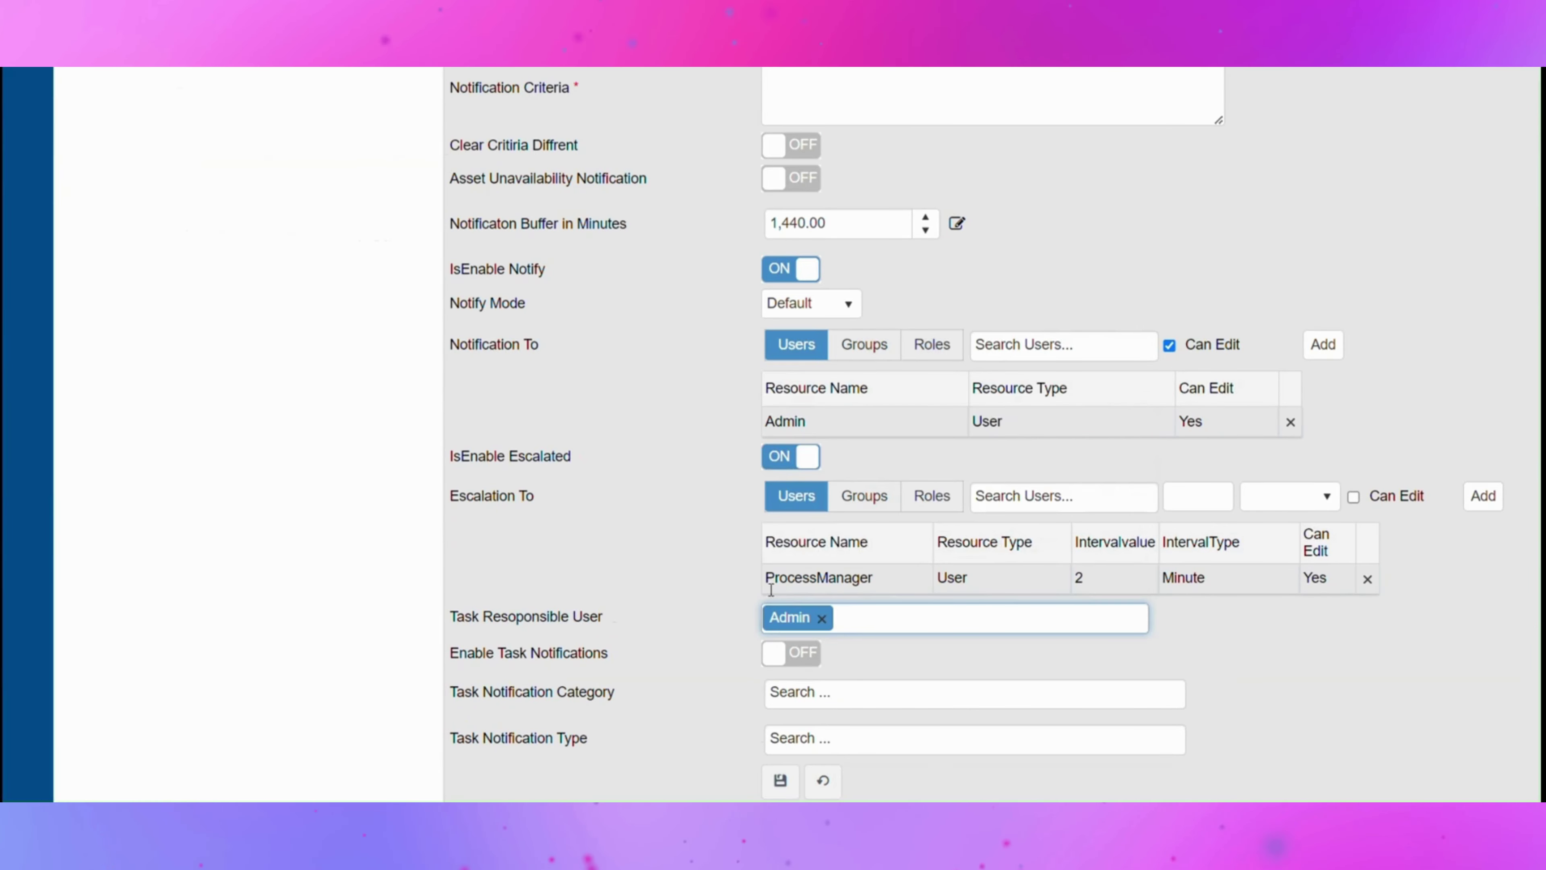
# Enable task notifications with the category "task" and the type "task type1", and save the event notification
pyautogui.click(777, 658)
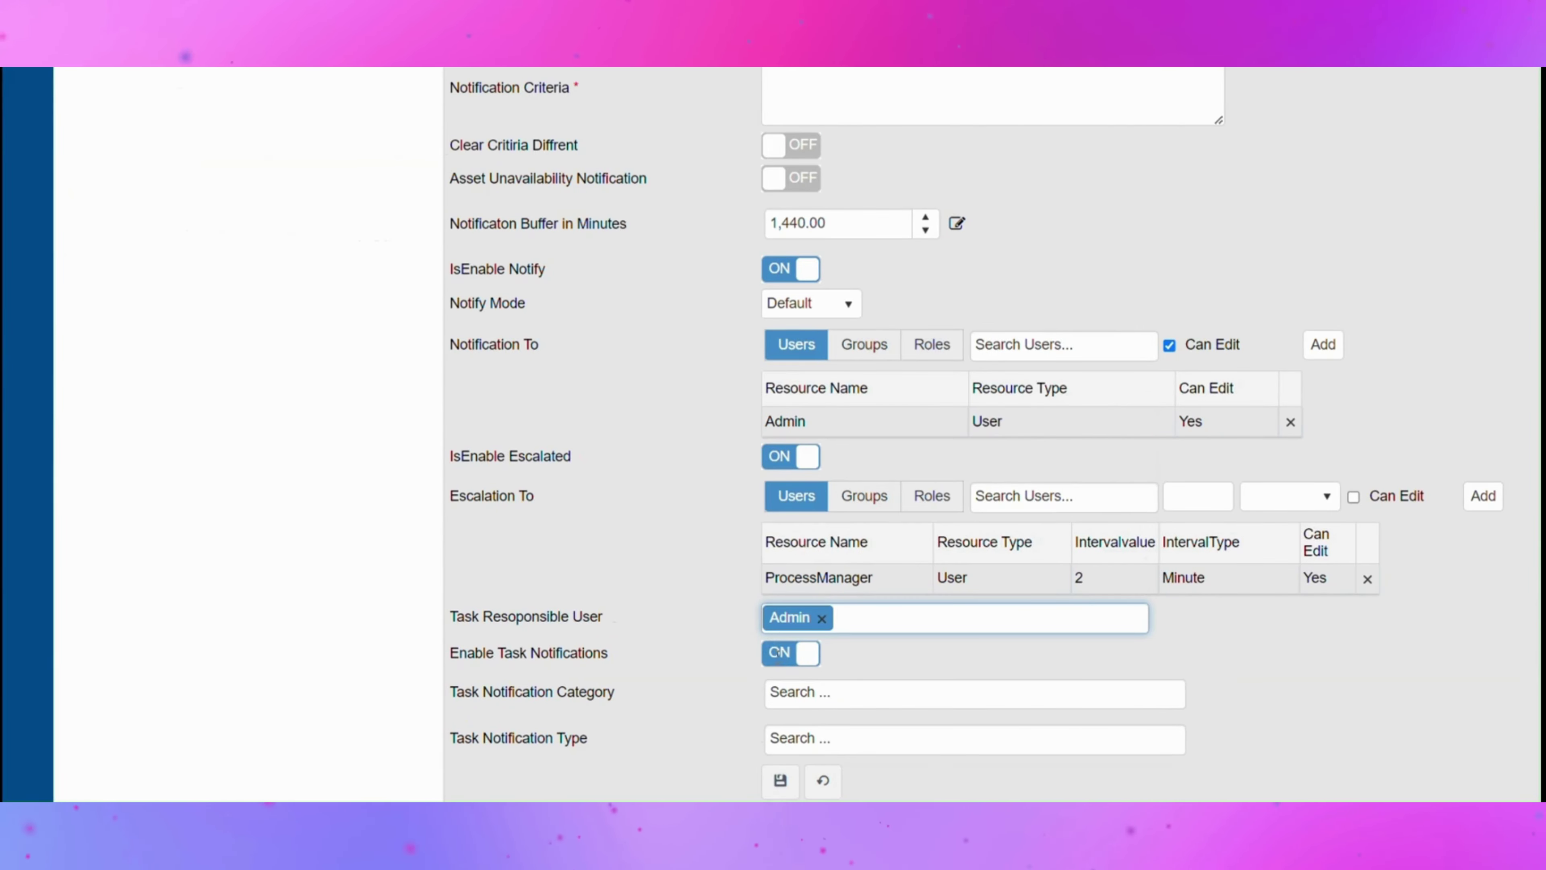
pyautogui.click(789, 692)
pyautogui.write('a')
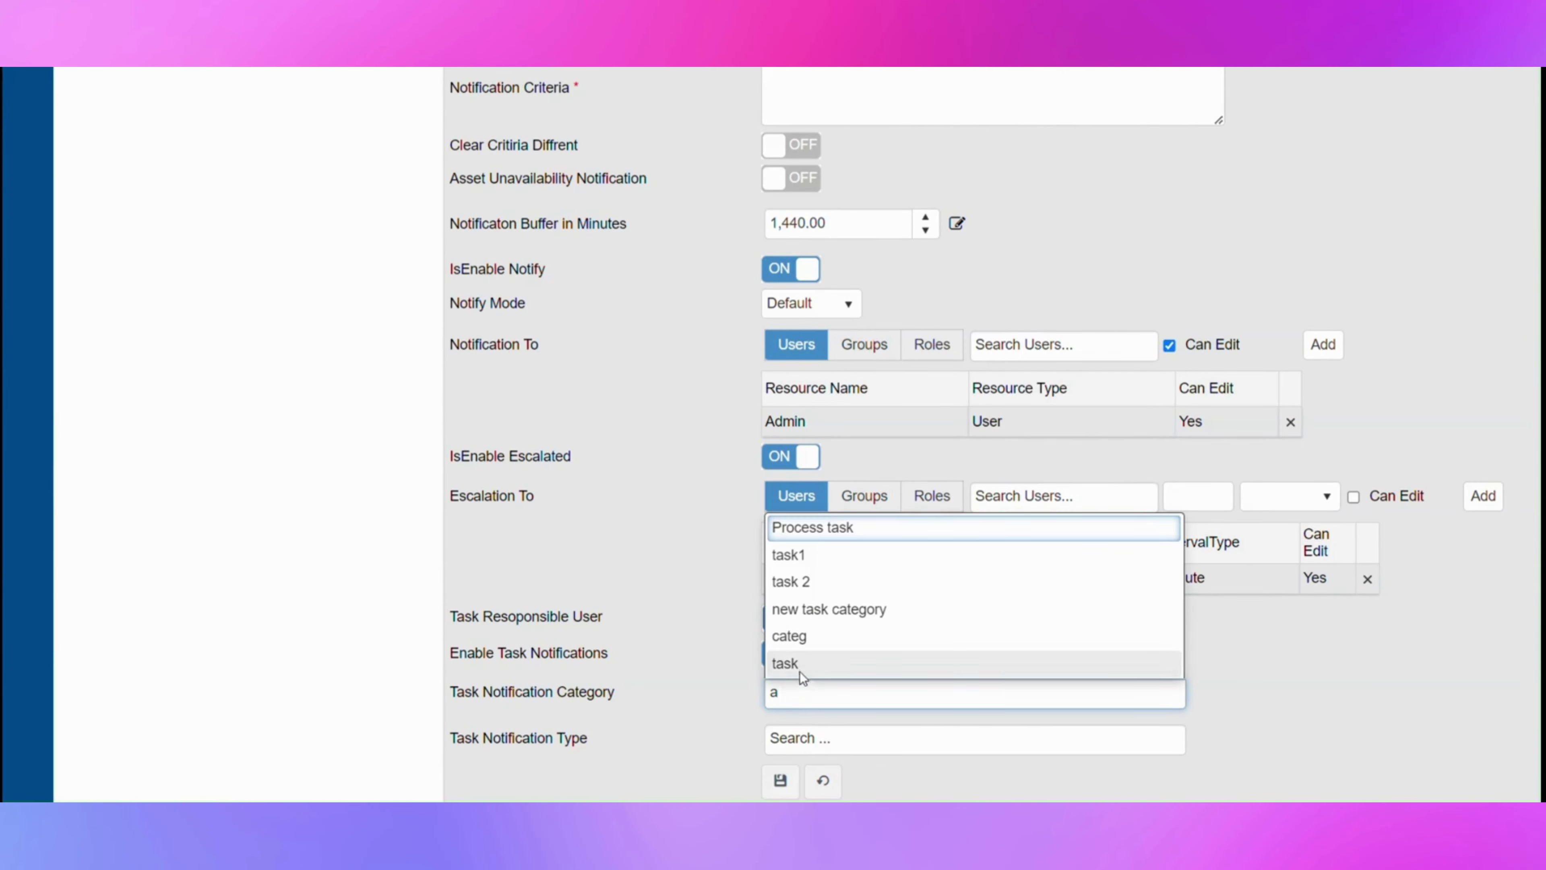
pyautogui.click(798, 665)
pyautogui.click(801, 740)
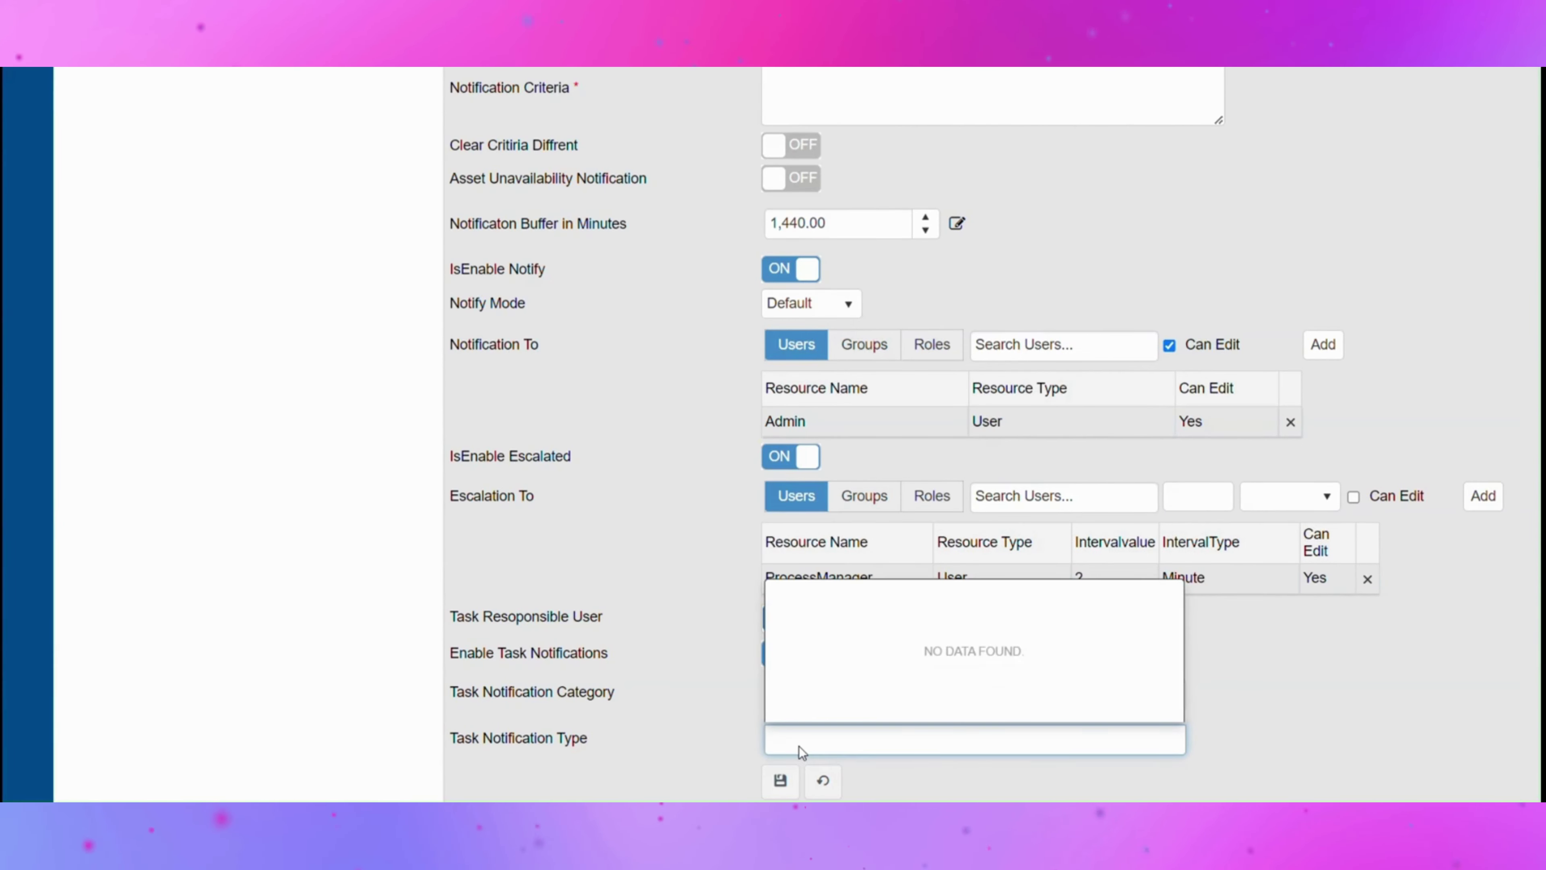
pyautogui.write('t')
pyautogui.click(803, 669)
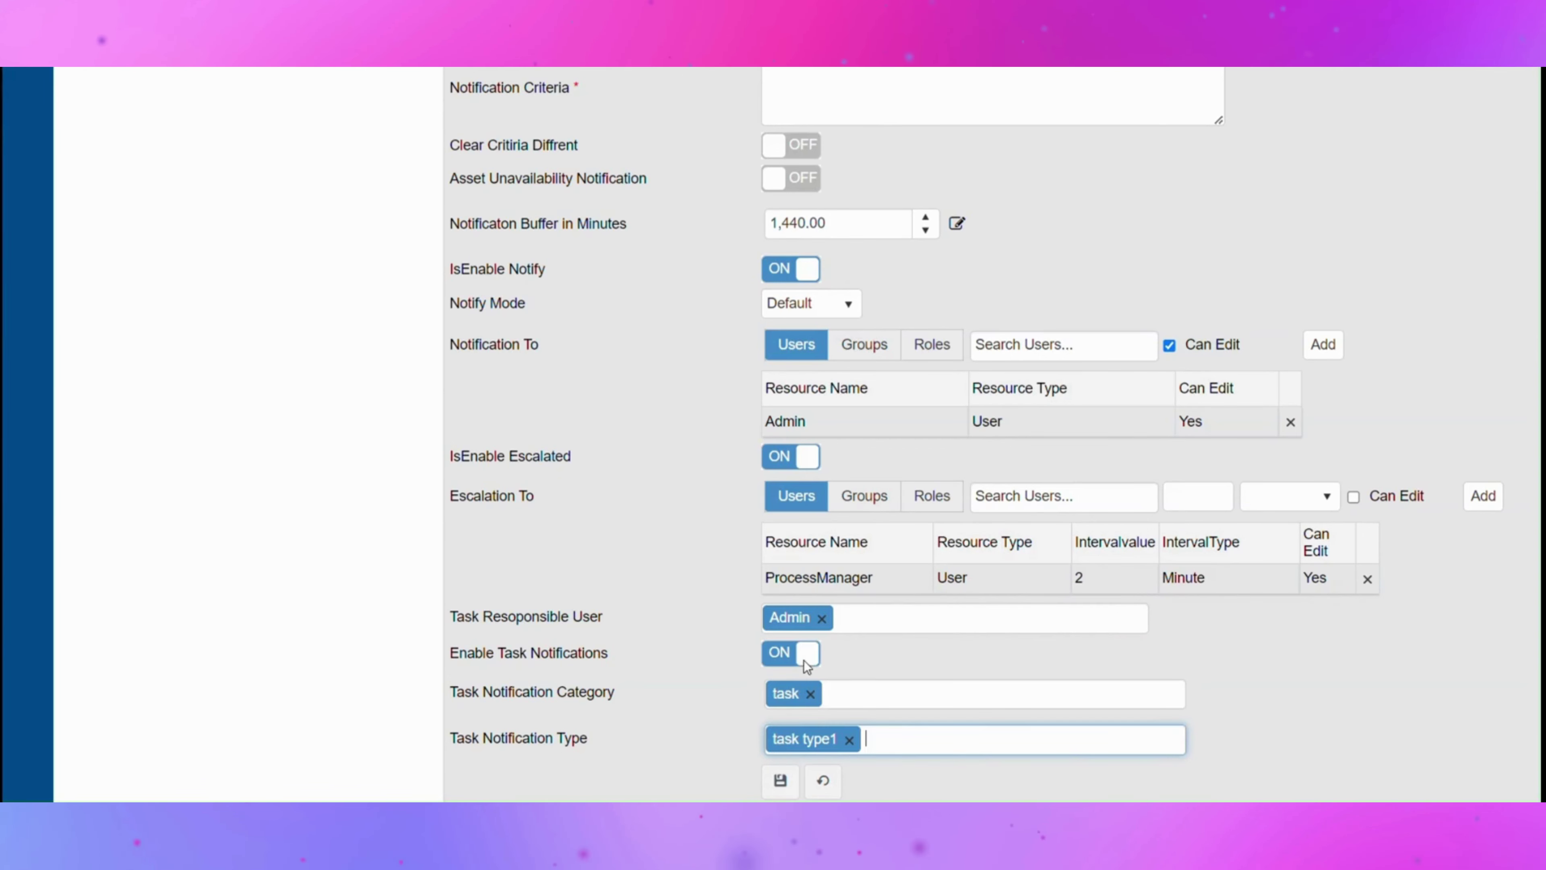
pyautogui.click(780, 782)
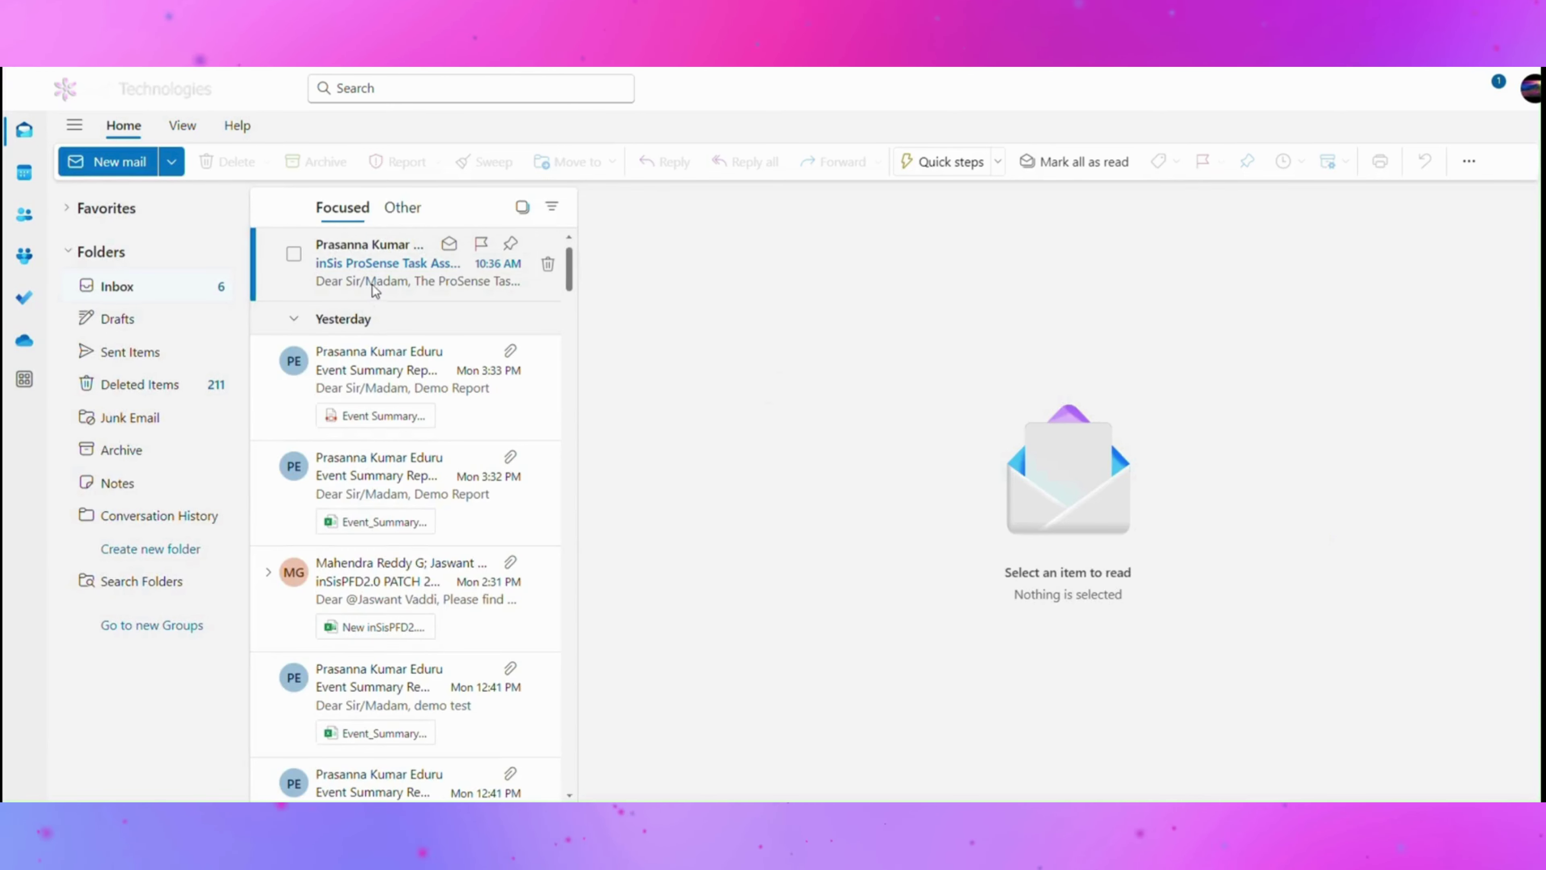
# Open the newest ProSense task email in the mailbox, then view the Task Summary Report Notification's details in inSis Suite
pyautogui.click(373, 284)
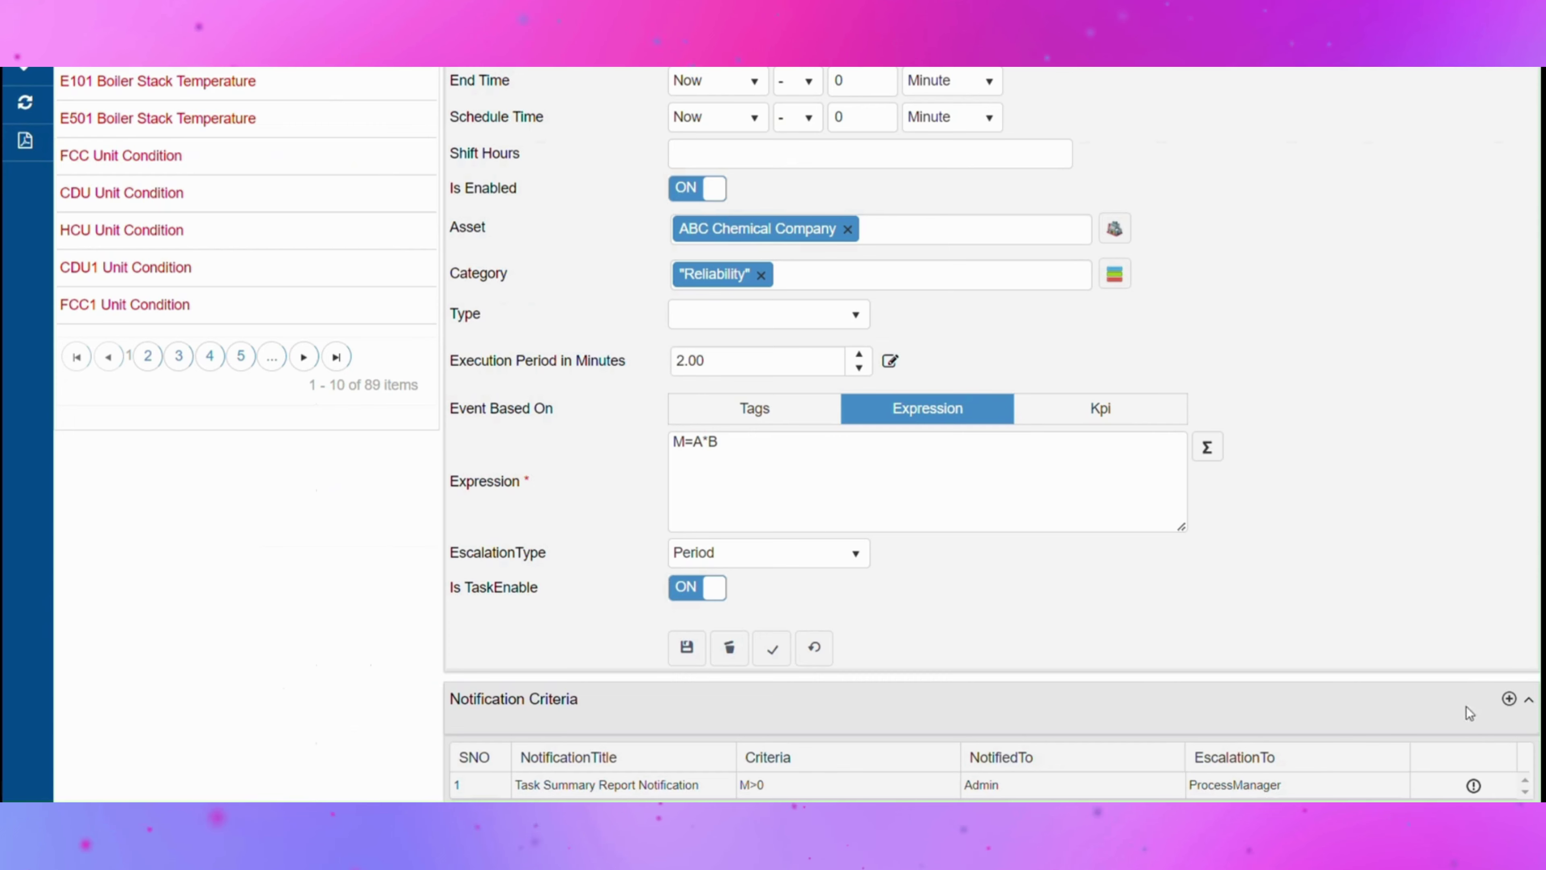
pyautogui.click(1474, 785)
pyautogui.scroll(-2, 1273, 703)
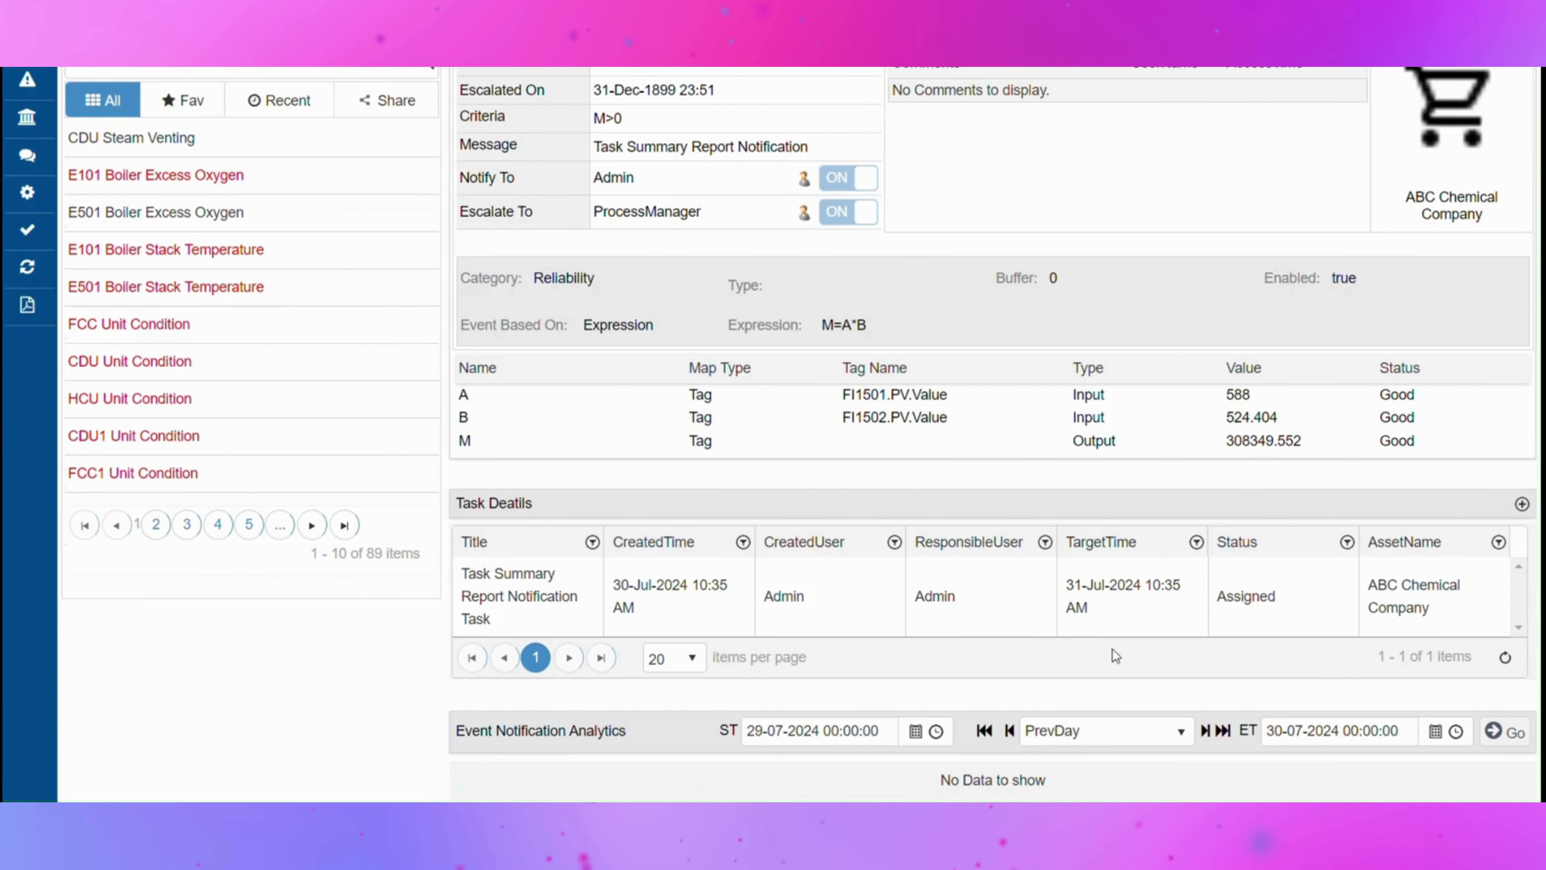
# Open the Task Summary Report Notification Task, enter "Task Action" as its task action, set its function location to ABC Chemical Company, and save
pyautogui.doubleClick(935, 609)
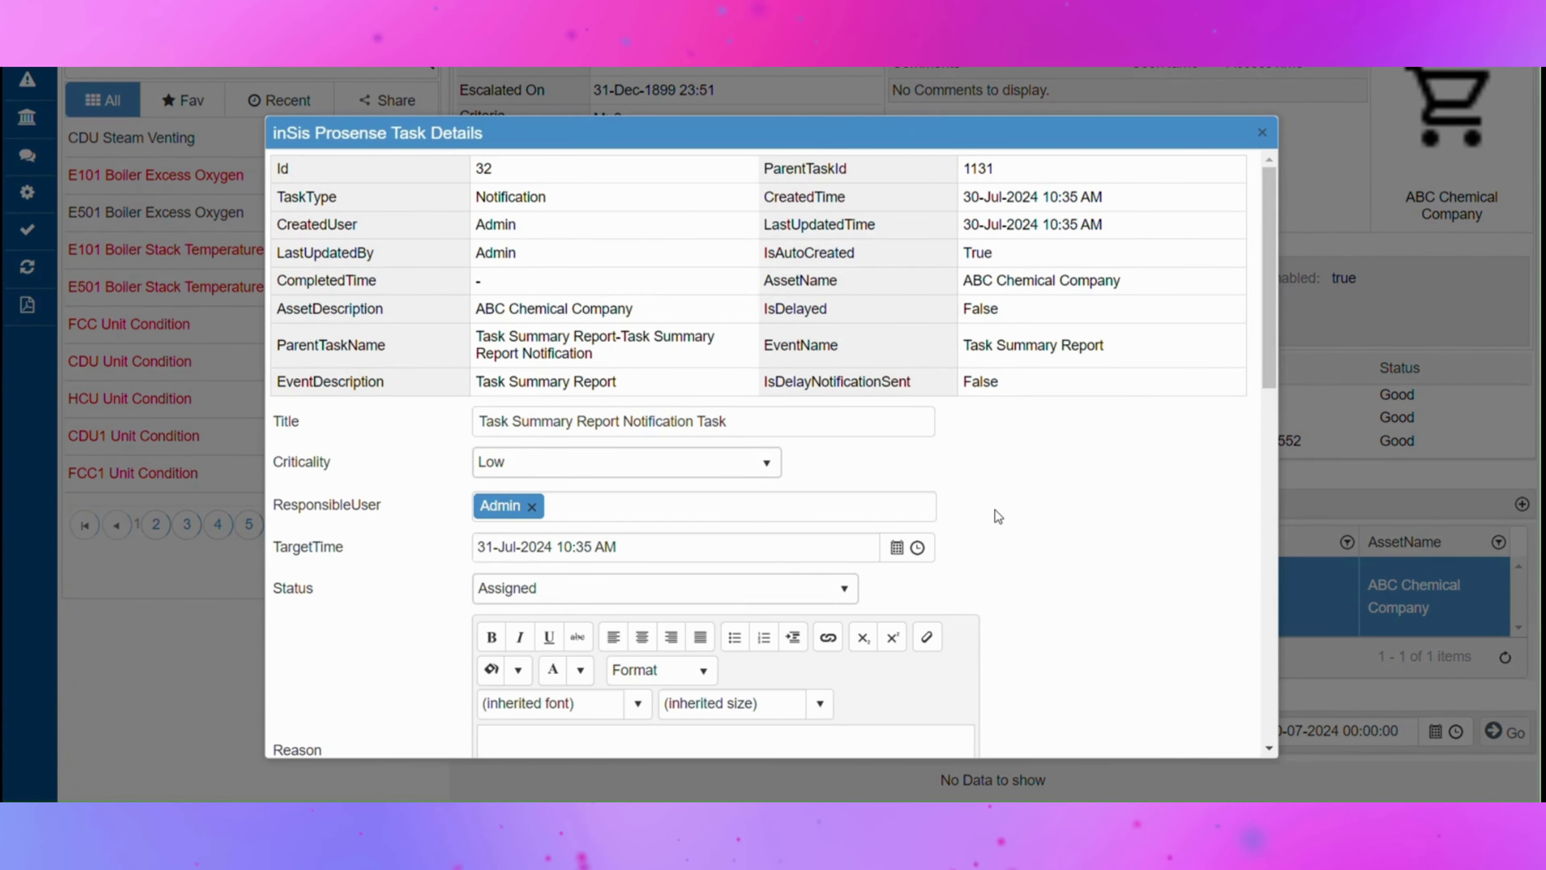
pyautogui.scroll(-10, 997, 515)
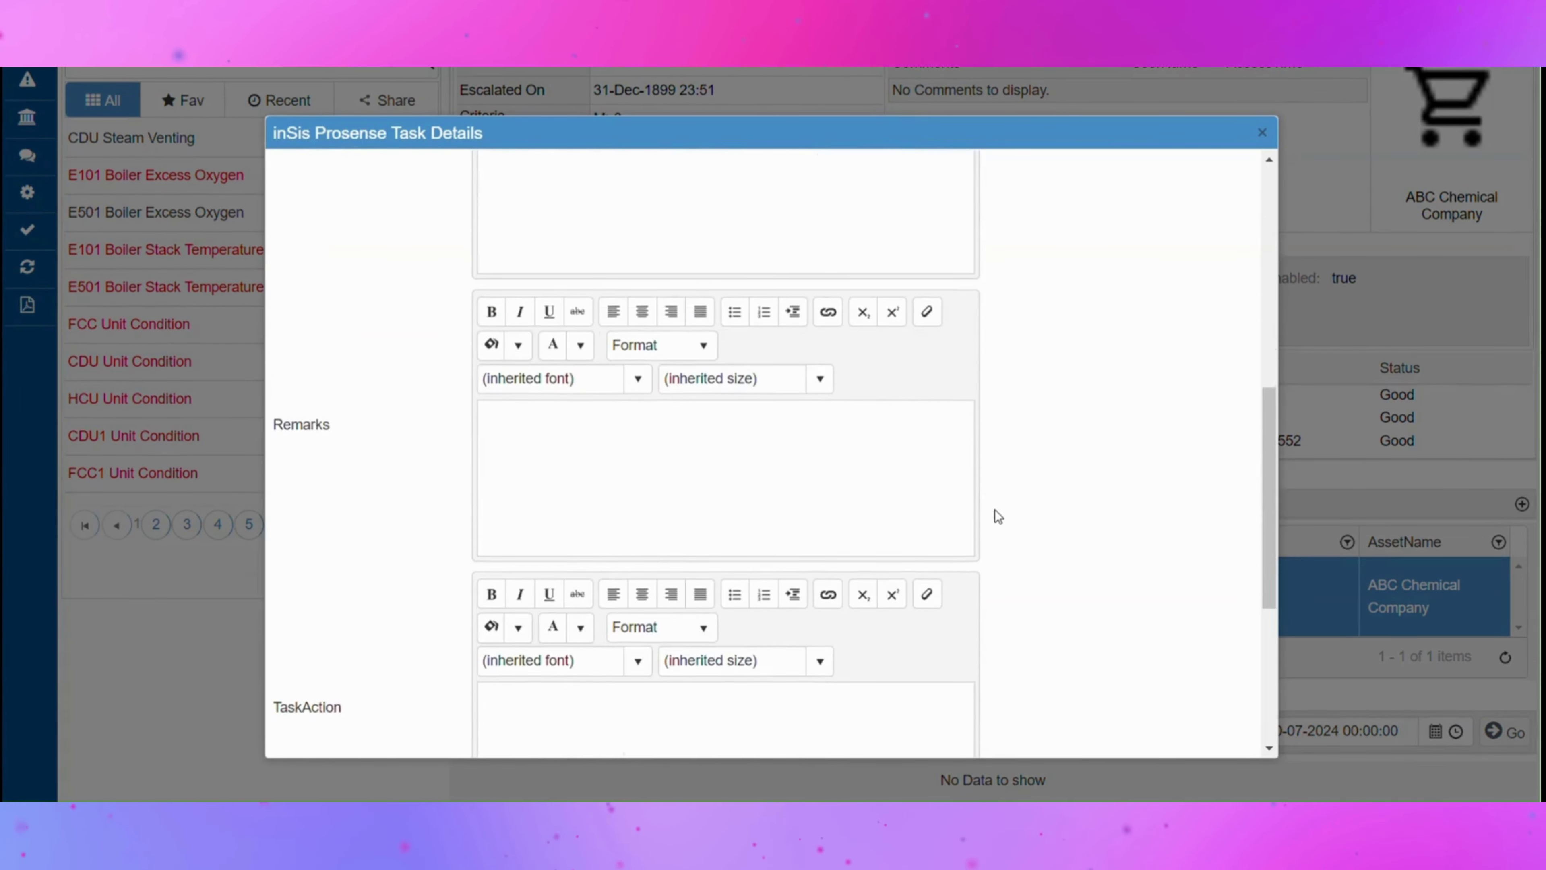
pyautogui.scroll(-5, 995, 510)
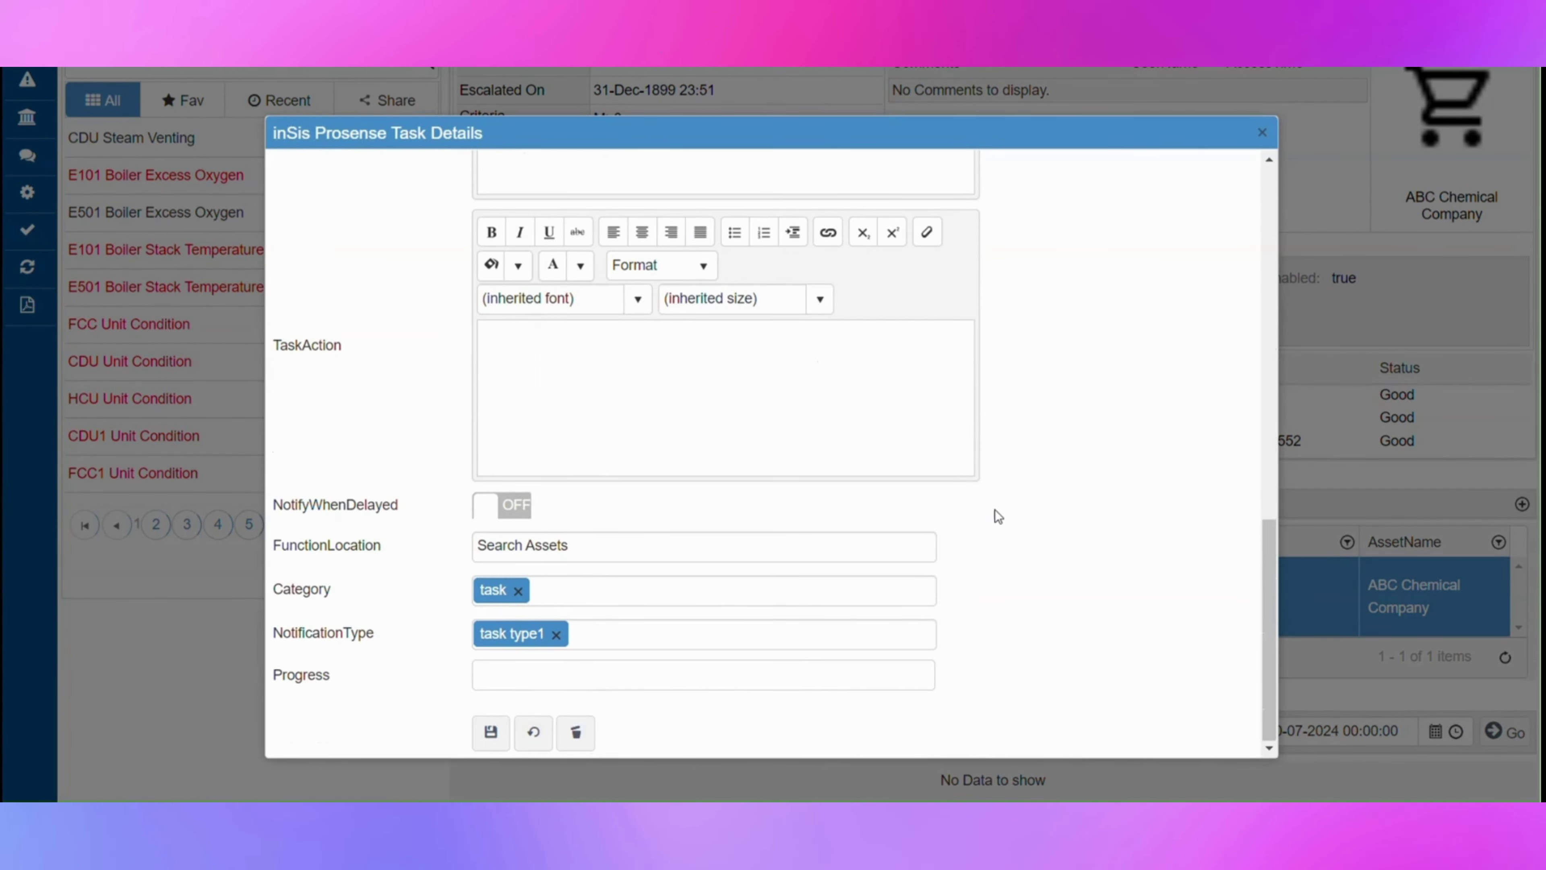
pyautogui.scroll(15, 994, 509)
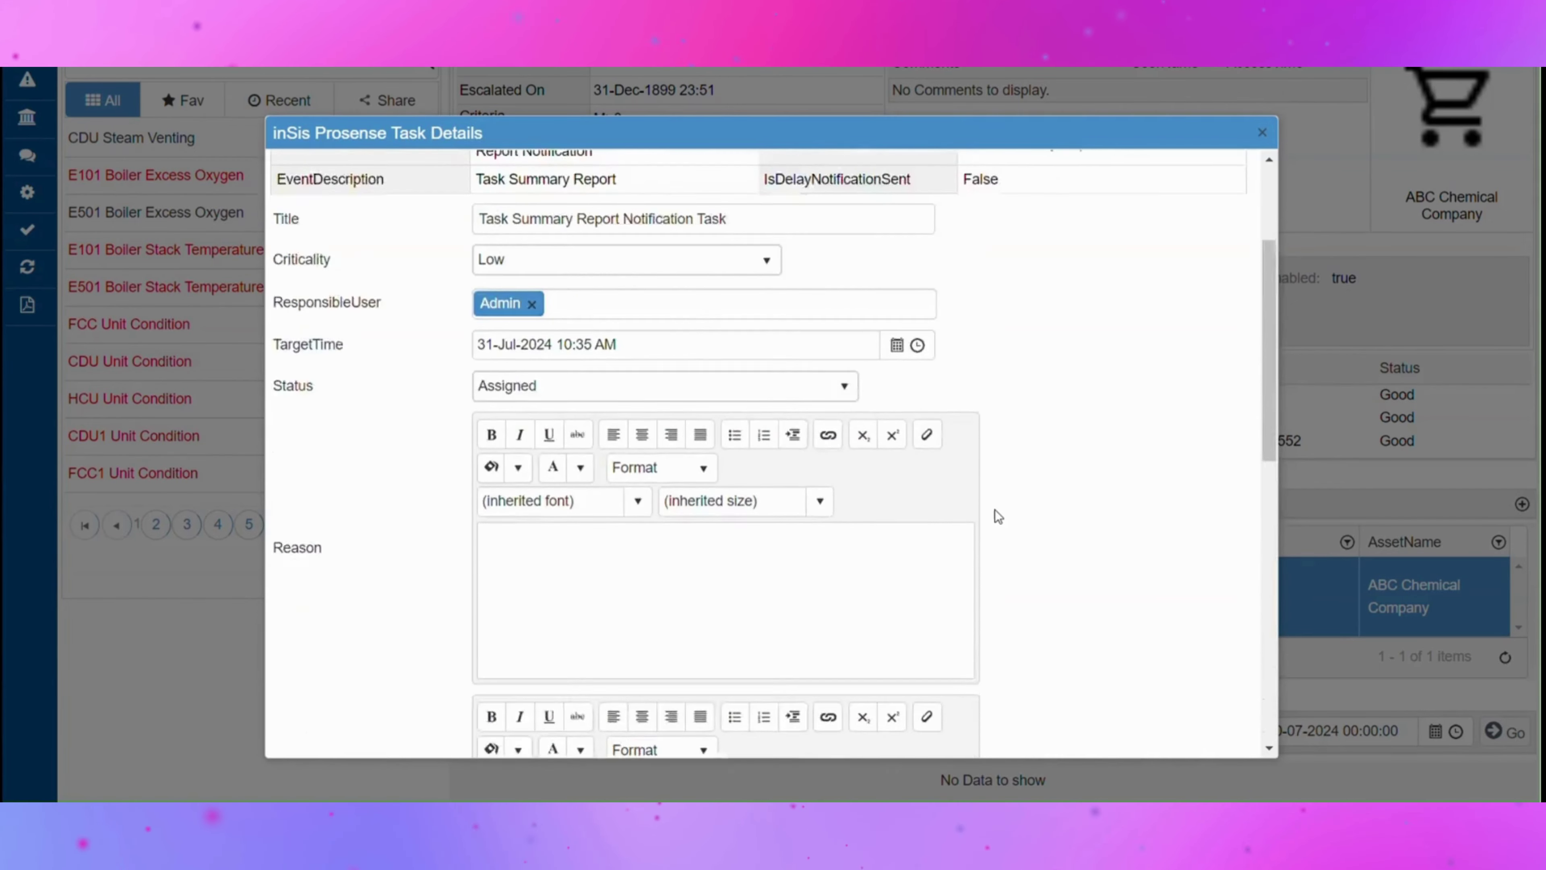
pyautogui.scroll(-15, 994, 508)
pyautogui.click(615, 359)
pyautogui.write('Task Action')
pyautogui.click(577, 547)
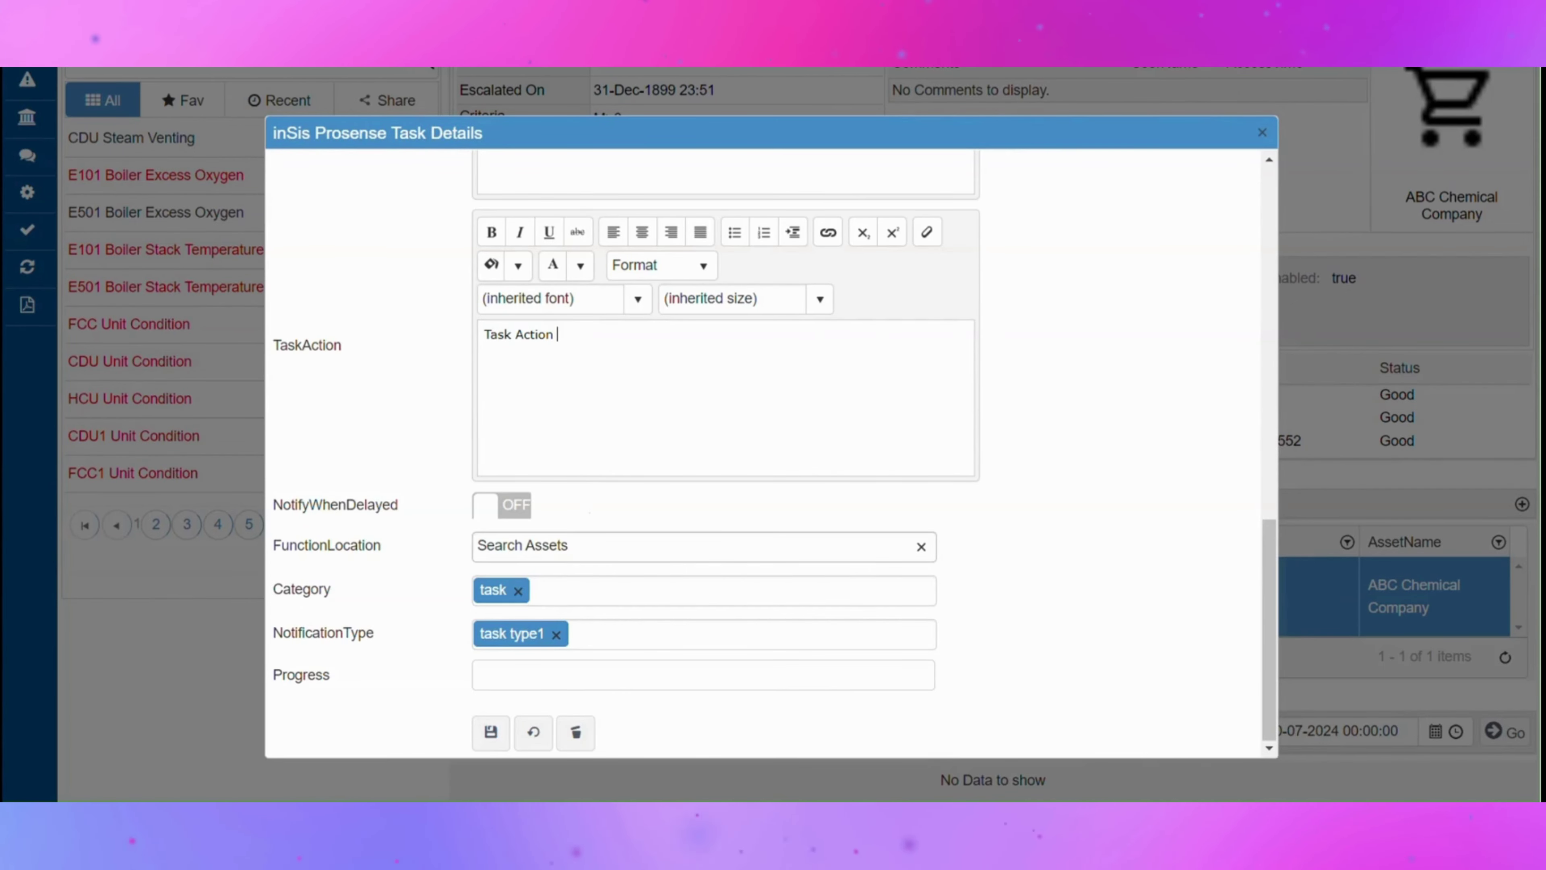
pyautogui.write('a')
pyautogui.click(555, 604)
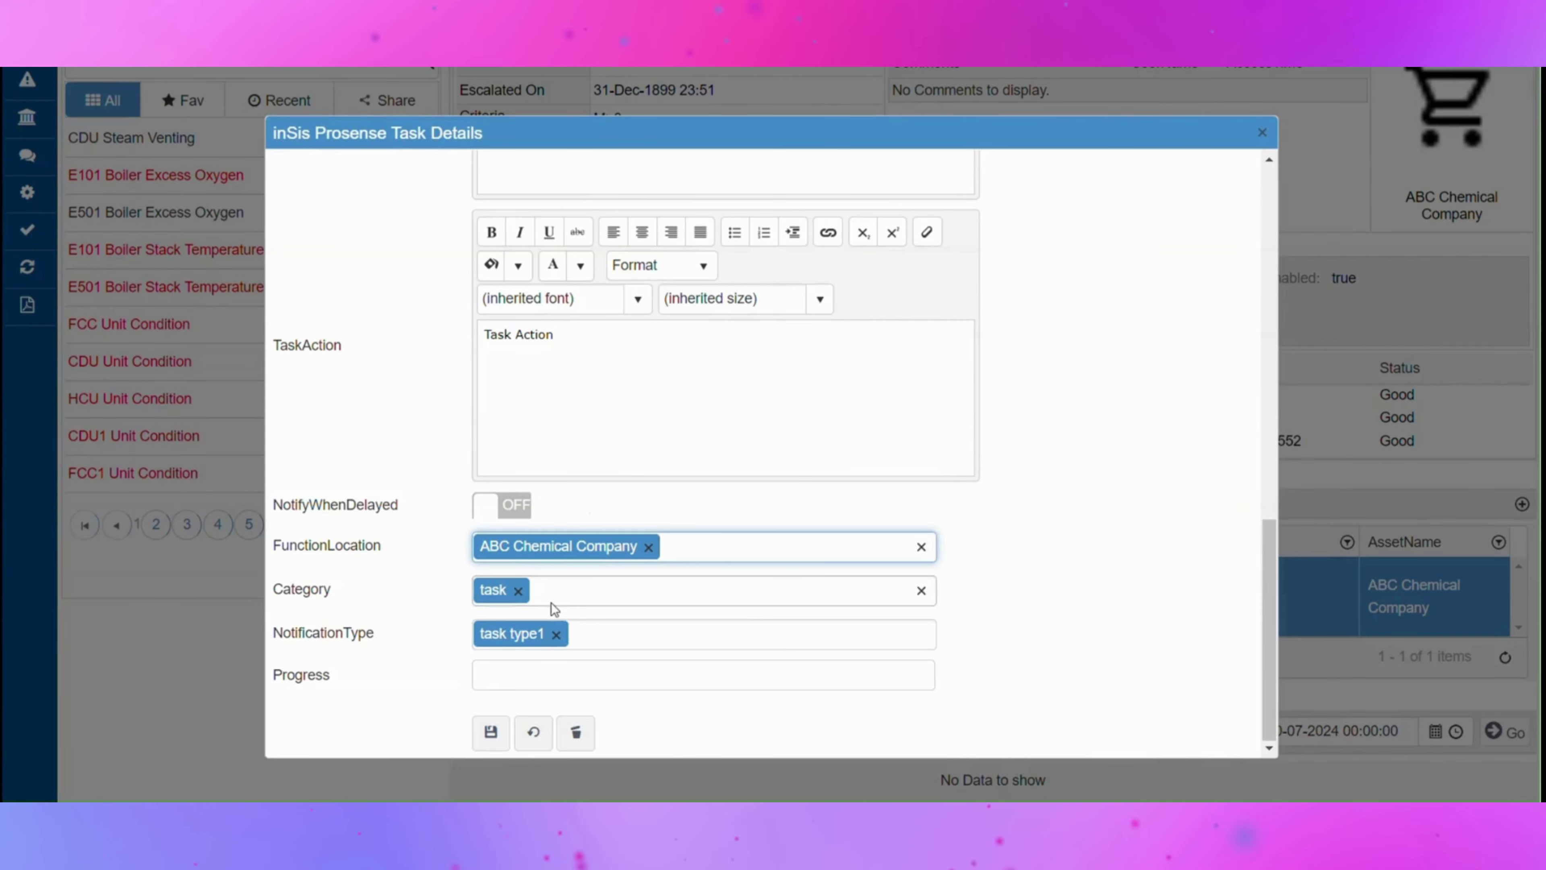
pyautogui.click(491, 733)
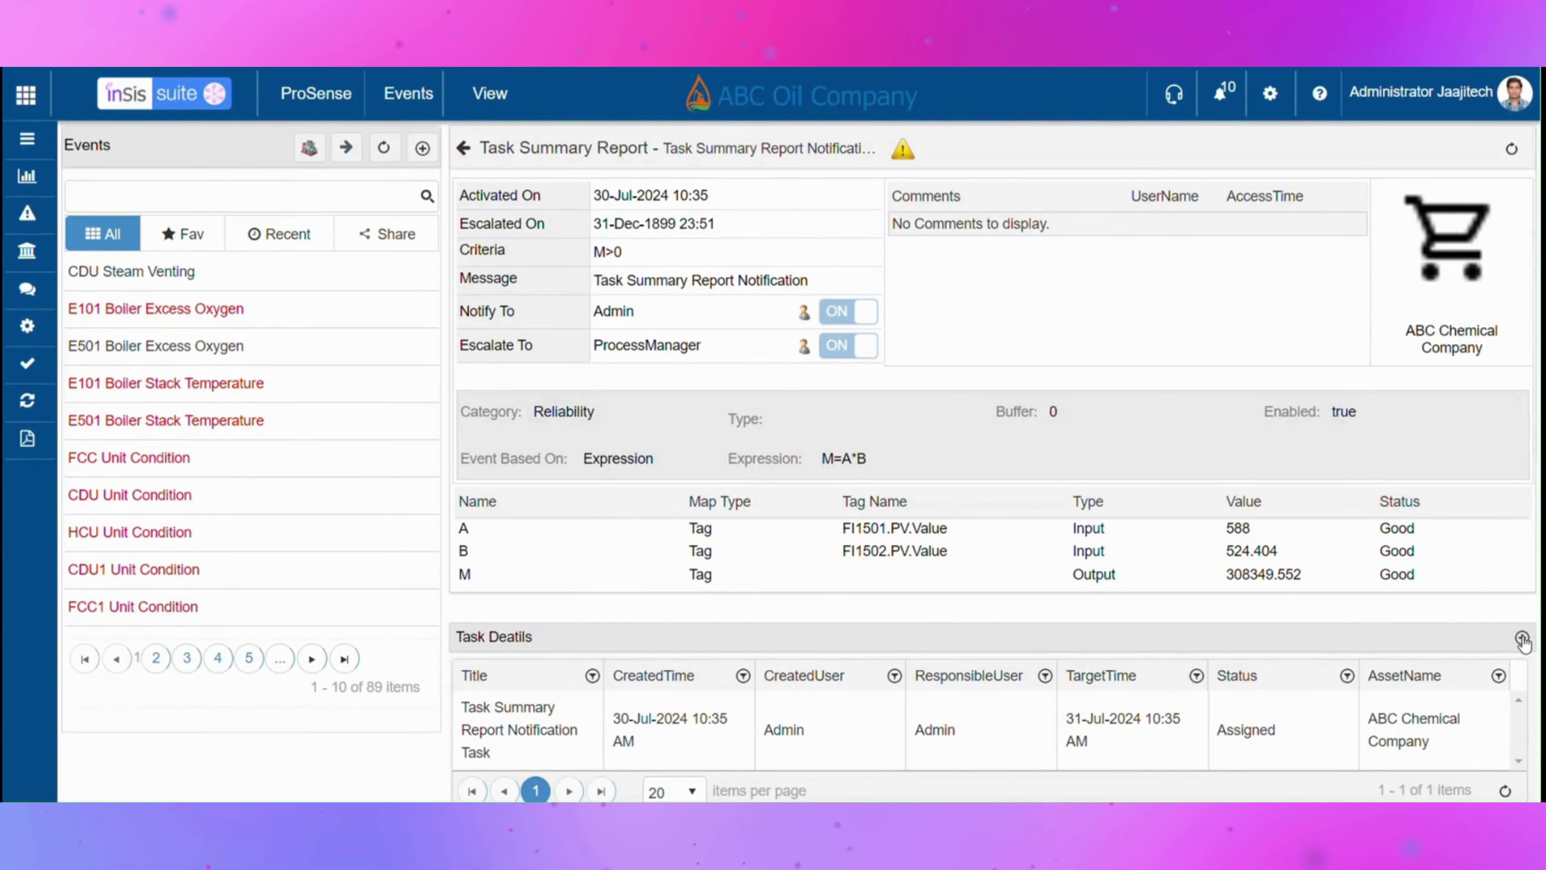
# Create a new task for the Task Summary Report notification titled "New Task Summary Report" with Normal criticality
pyautogui.click(1523, 638)
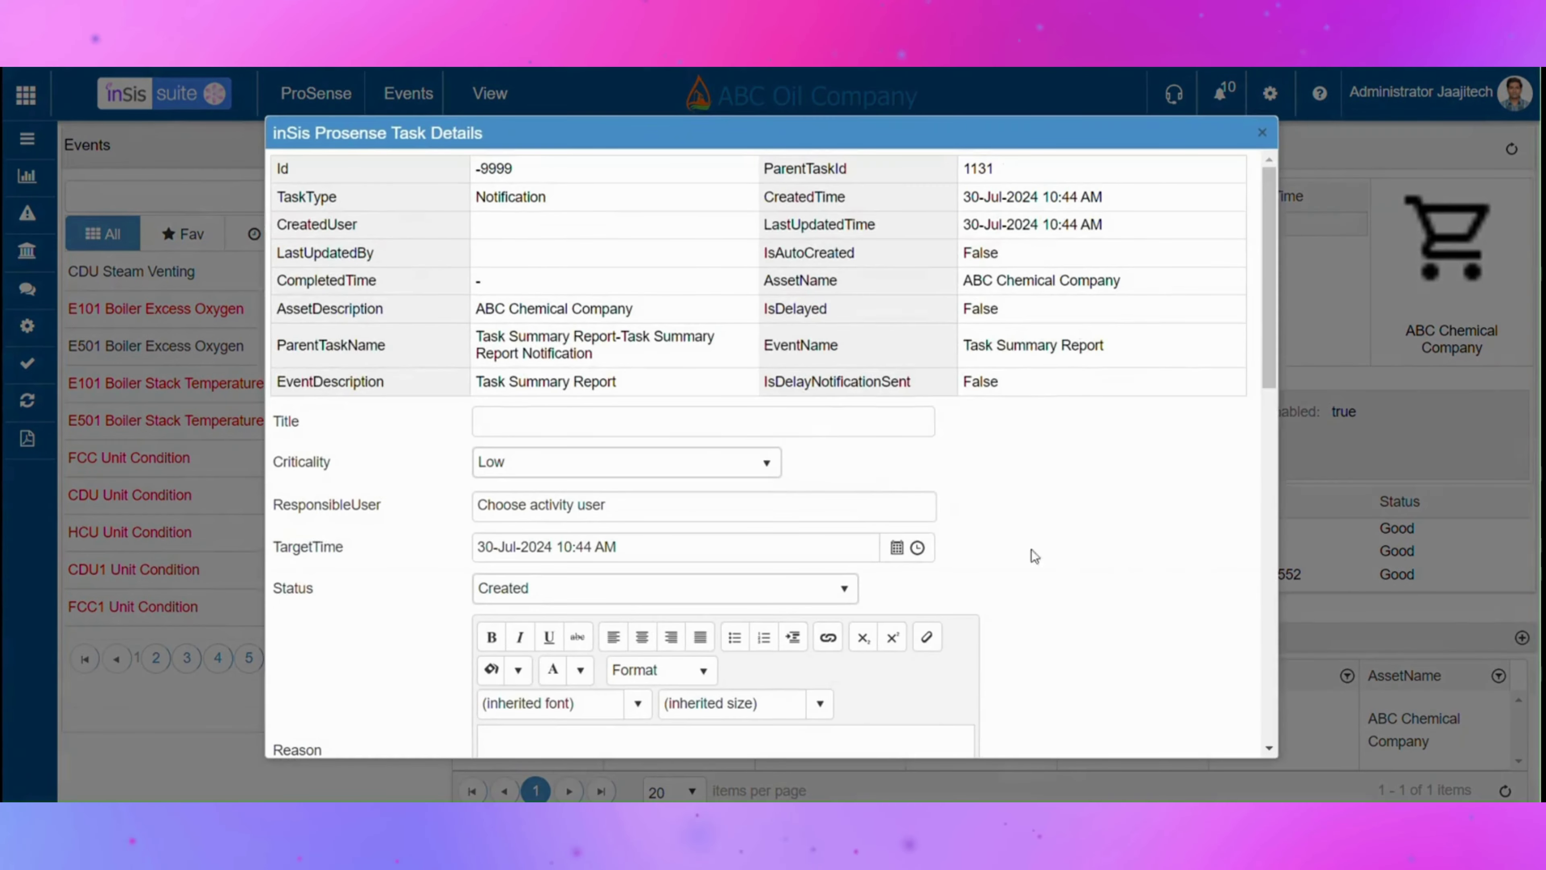
pyautogui.click(814, 420)
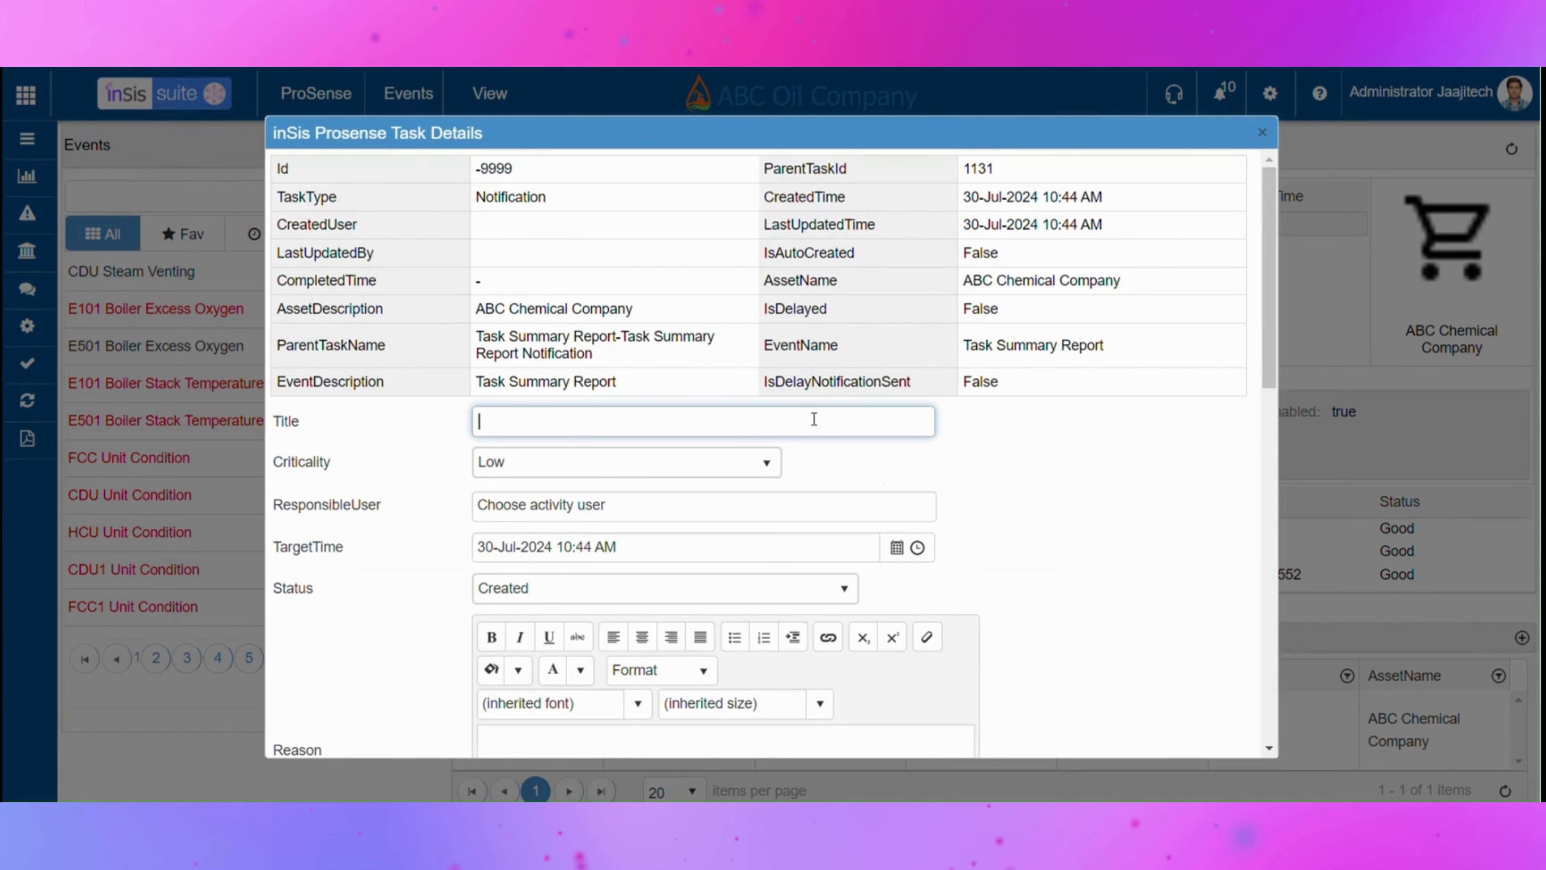
pyautogui.write('New Task Summary Report')
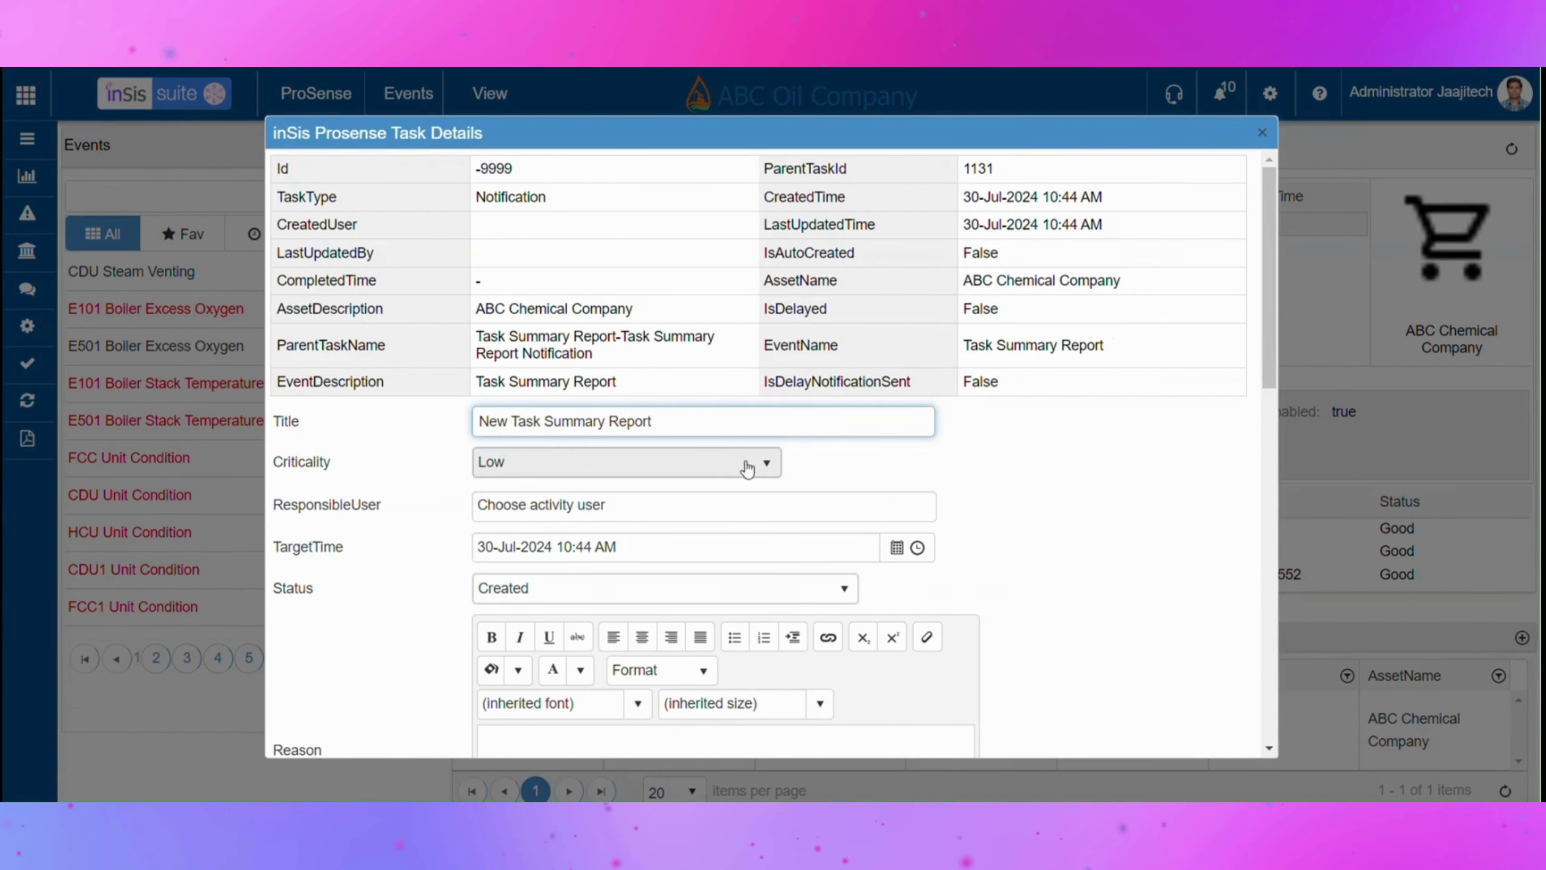
pyautogui.click(733, 466)
pyautogui.click(670, 524)
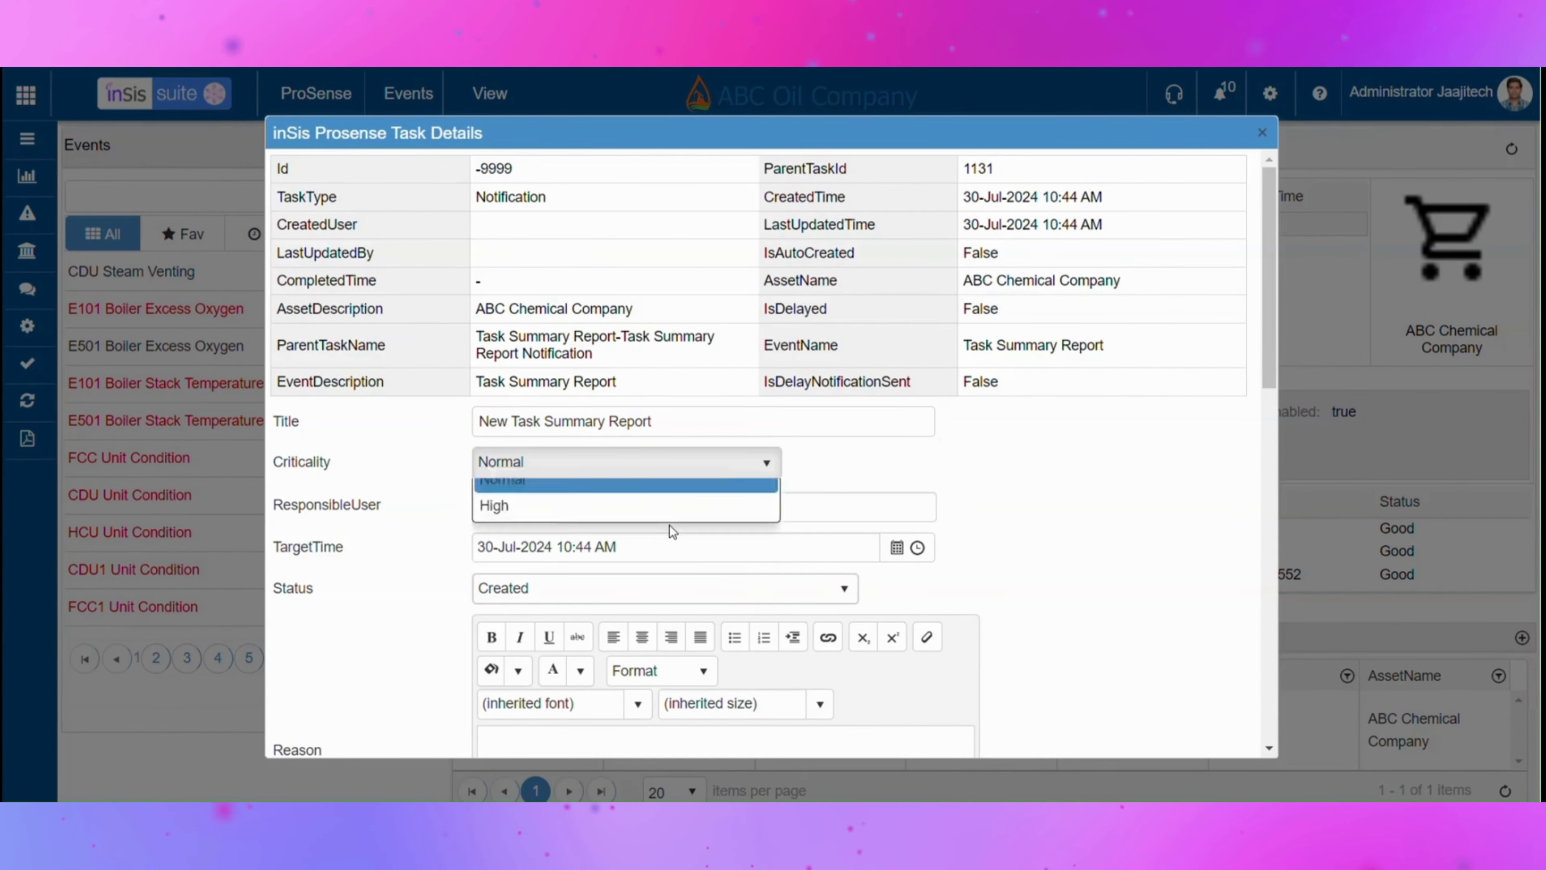
# Assign Admin as the new task's responsible user and set its status to Created
pyautogui.click(670, 524)
pyautogui.write('a')
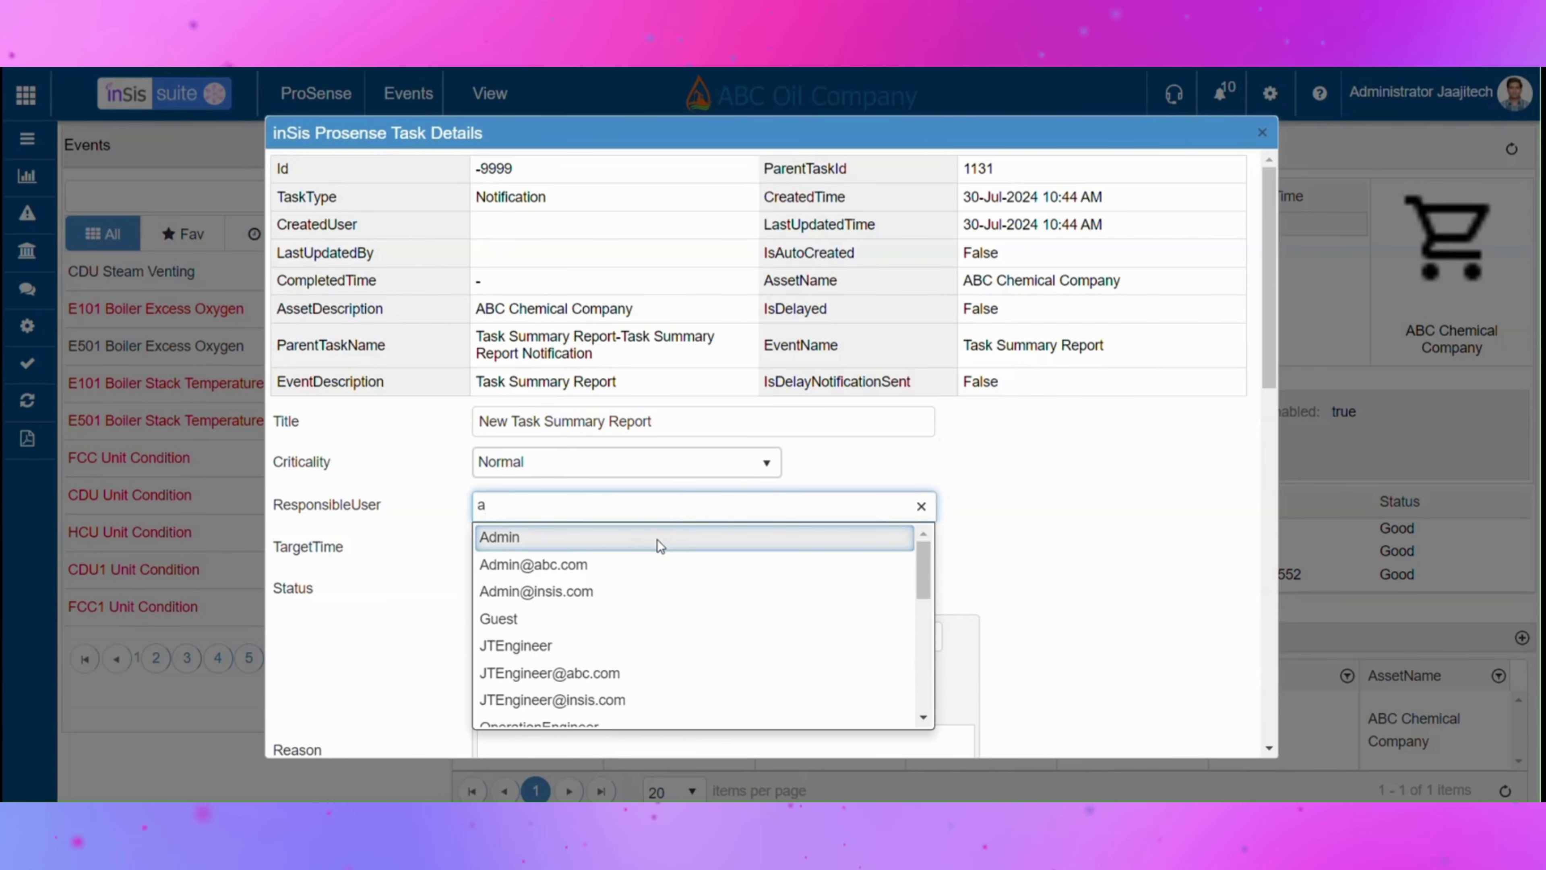
pyautogui.click(657, 539)
pyautogui.scroll(-2, 663, 524)
pyautogui.click(677, 487)
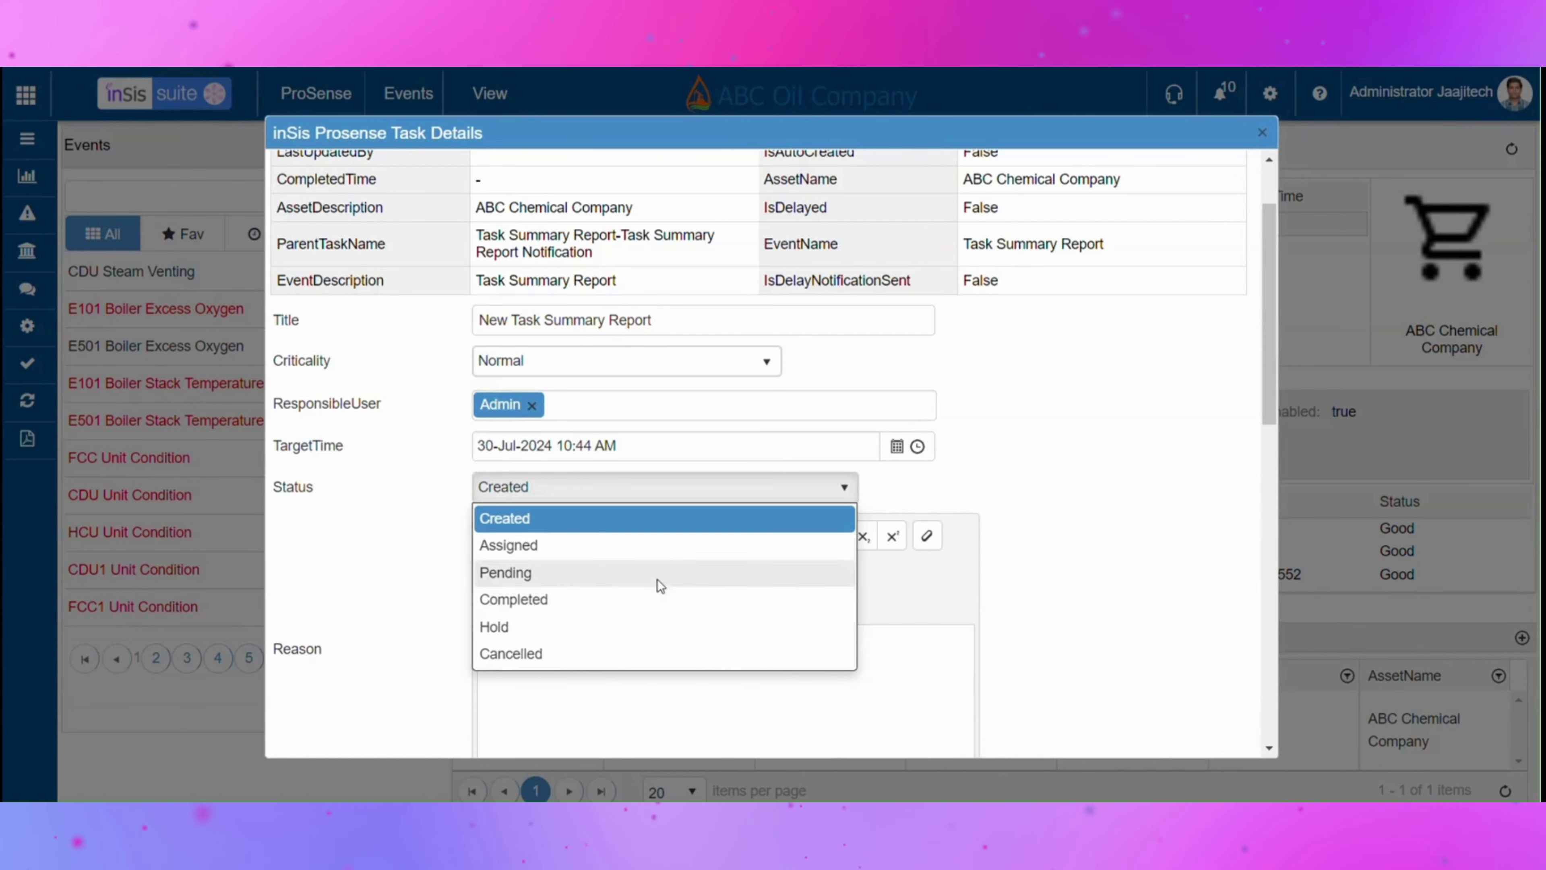
pyautogui.click(663, 527)
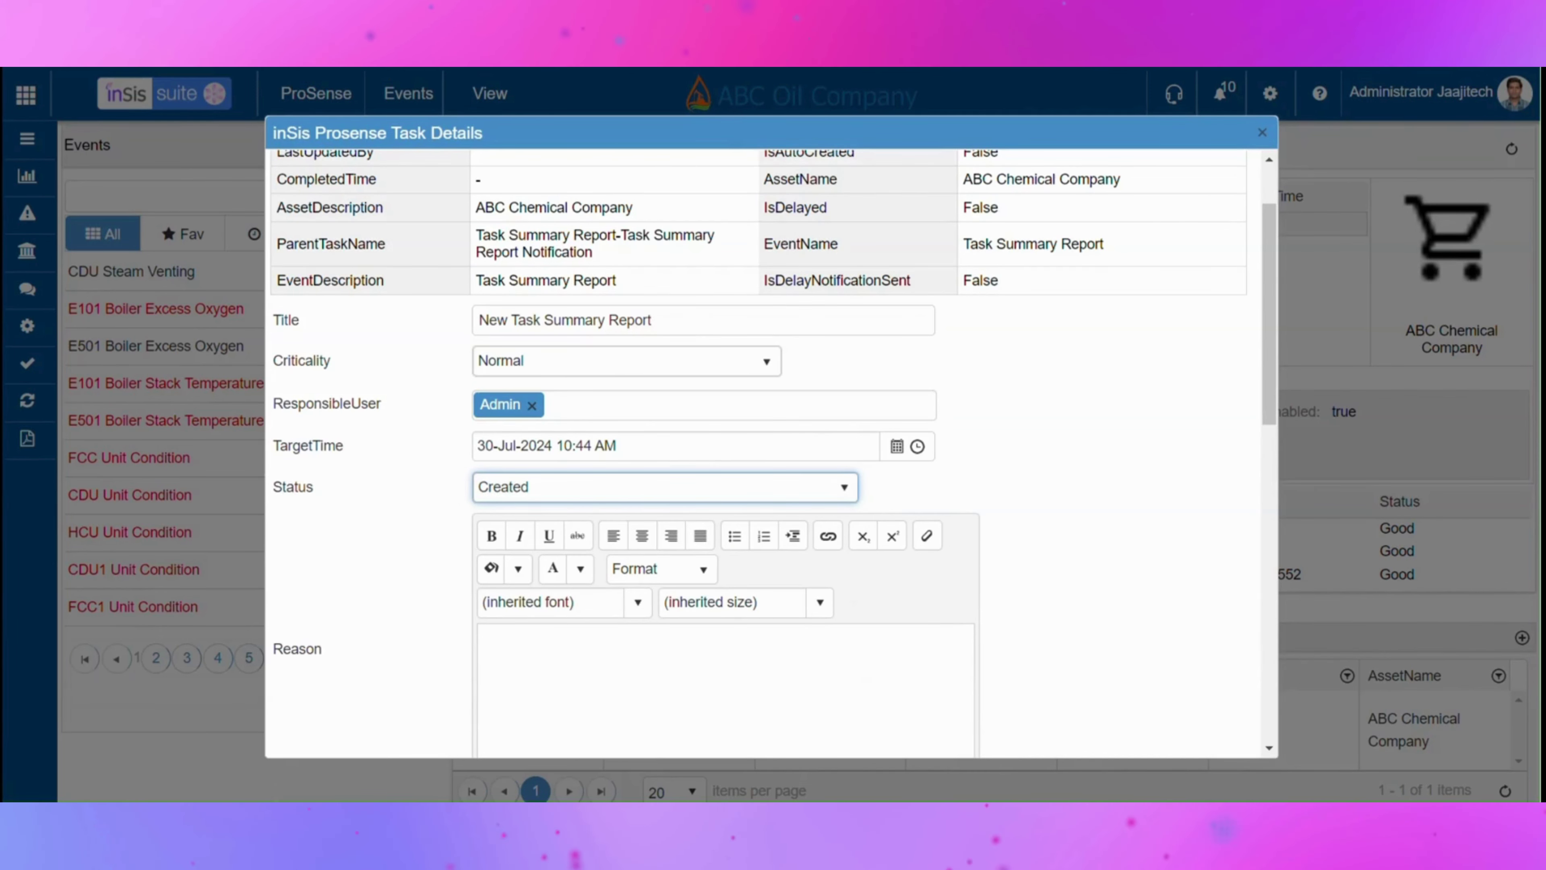
# Enter "New task is created plz check abnormalities" as the new task's reason
pyautogui.scroll(-3, 761, 450)
pyautogui.click(558, 432)
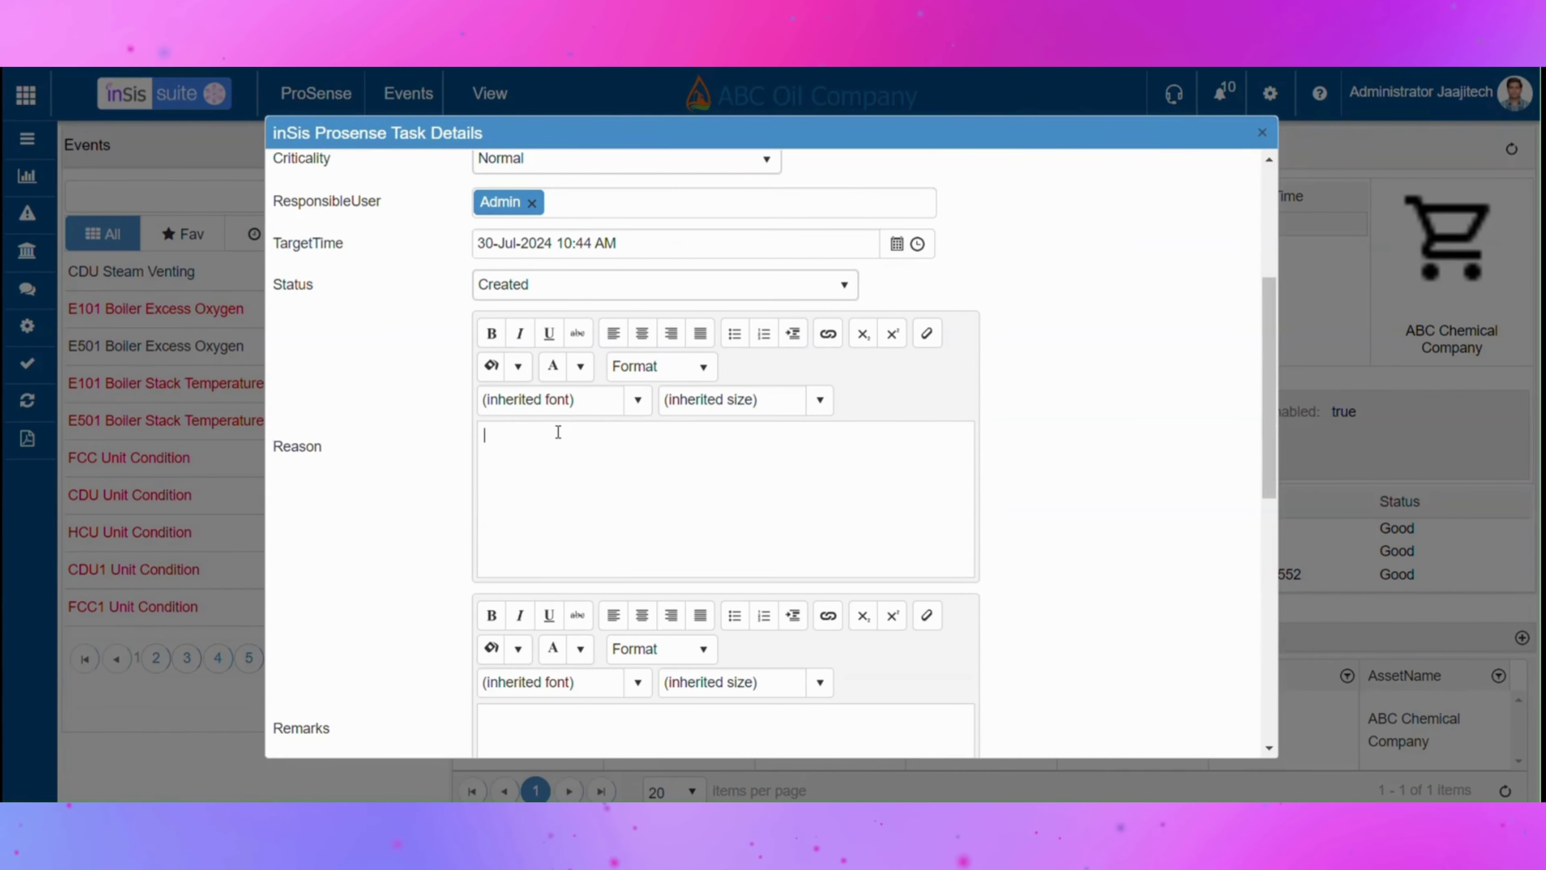
pyautogui.write('New task is created plz check abnormalities')
# Enter "Check the status of alert" as the task's remarks and "Action to be taken by responsible user" as its task action
pyautogui.scroll(-5, 551, 455)
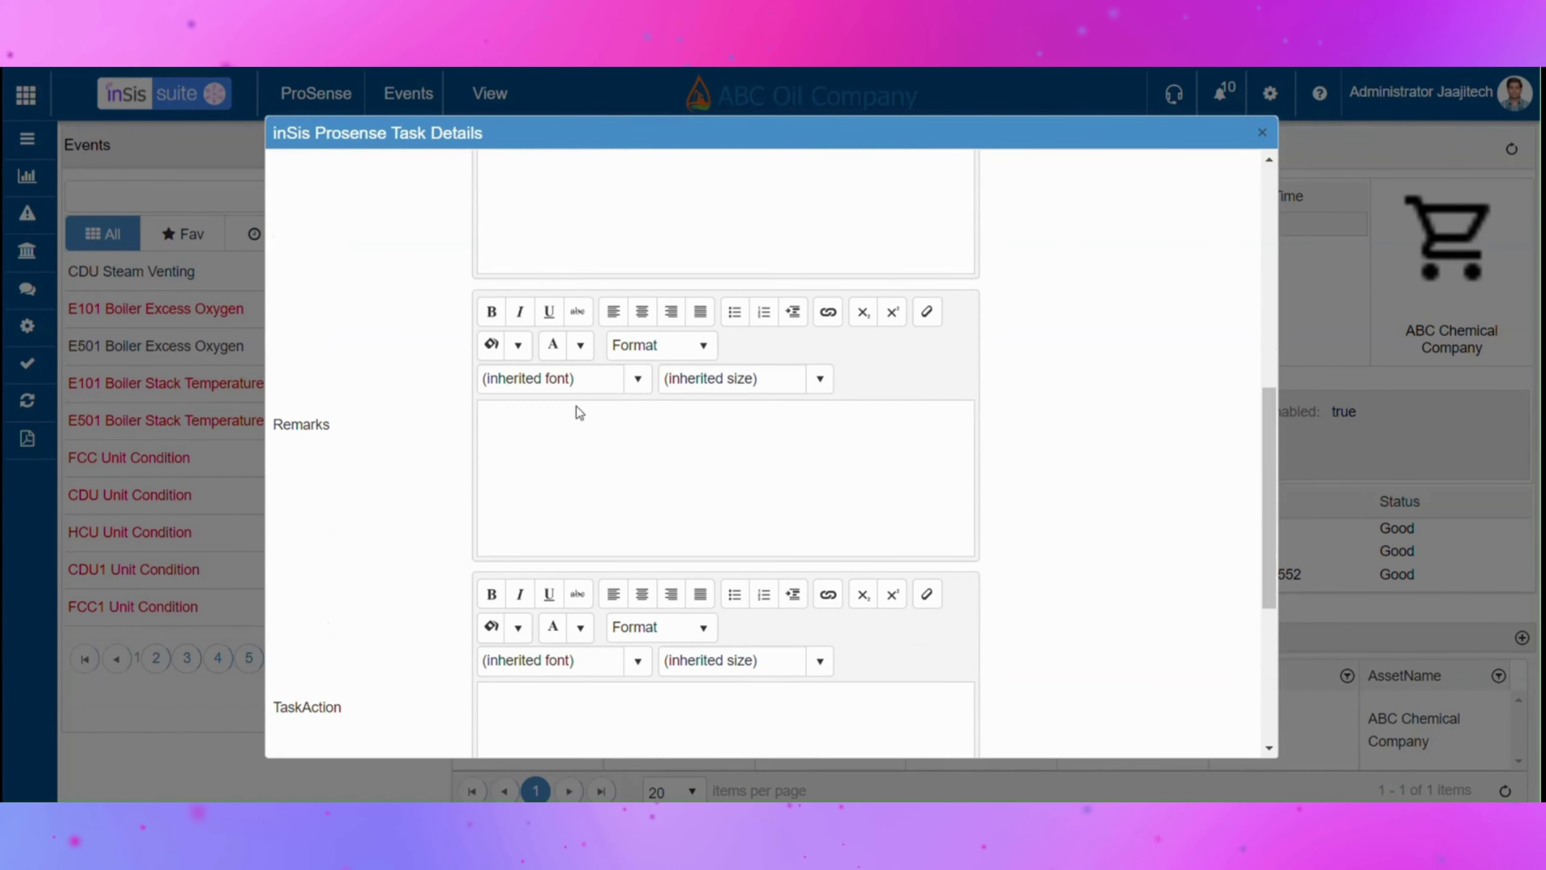
pyautogui.click(572, 418)
pyautogui.write('Check the status of alert')
pyautogui.scroll(-7, 569, 415)
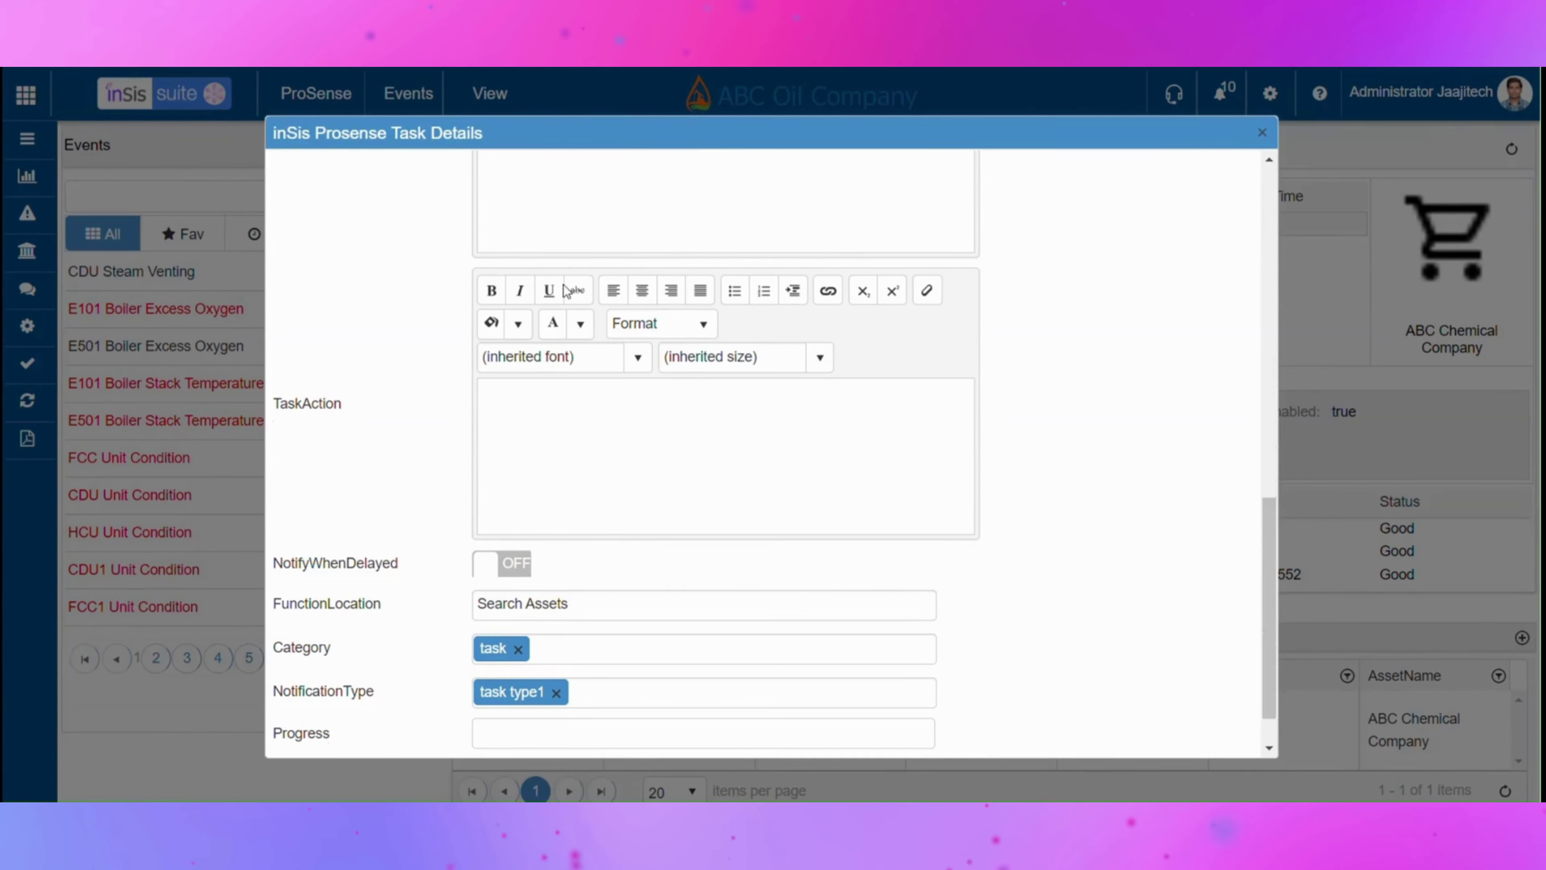
pyautogui.click(532, 403)
pyautogui.write('Action to be taken by responsible user')
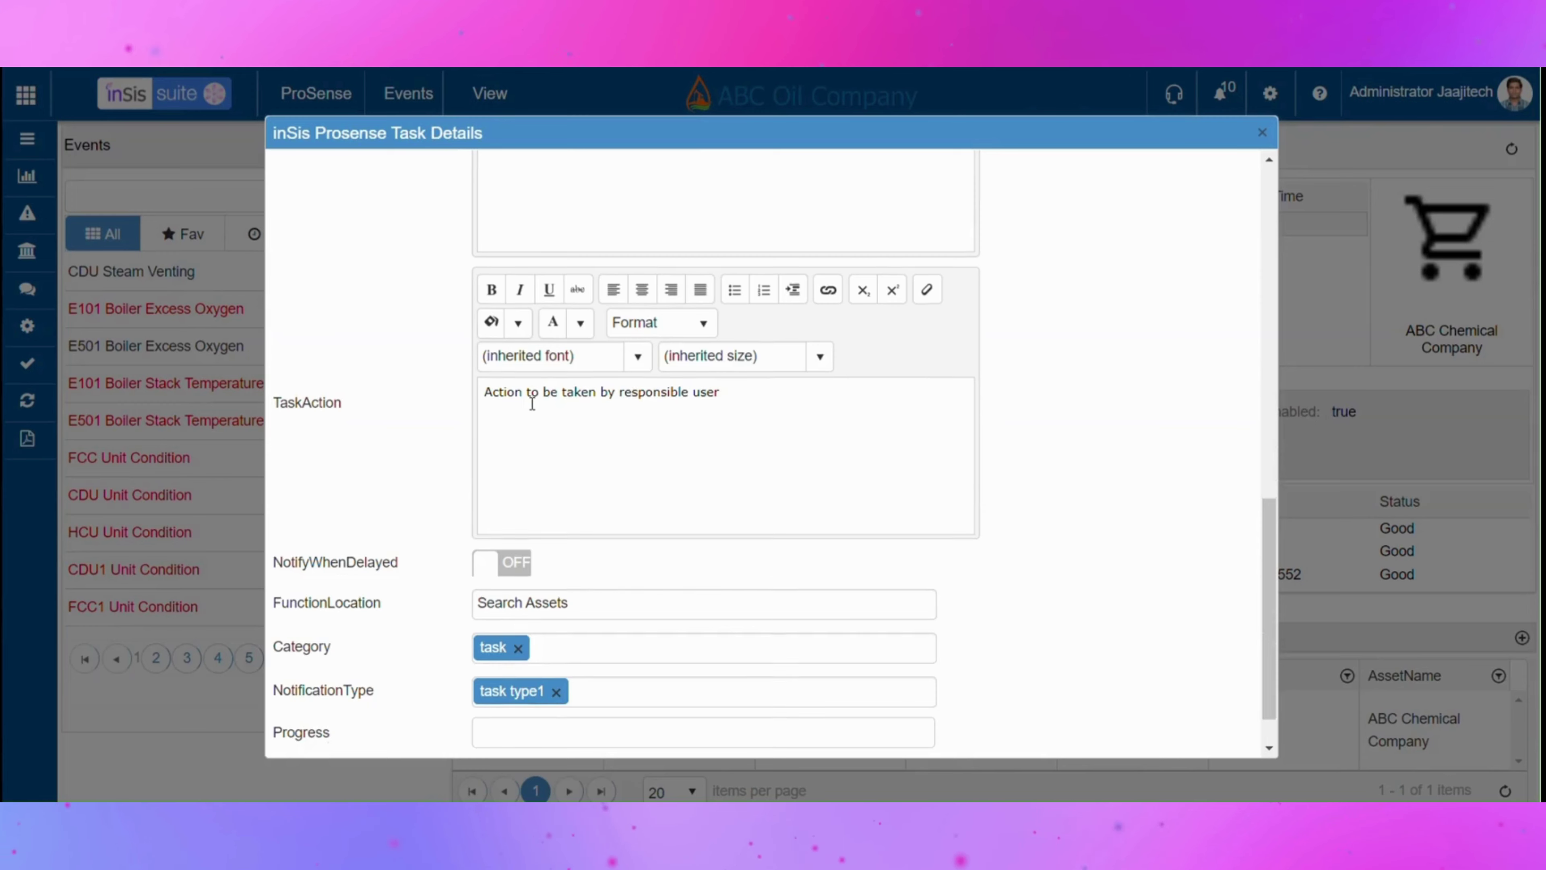
# Enable notification when the task is delayed and set its target time to 30-Jul-2024 10:46 AM
pyautogui.scroll(-1, 532, 405)
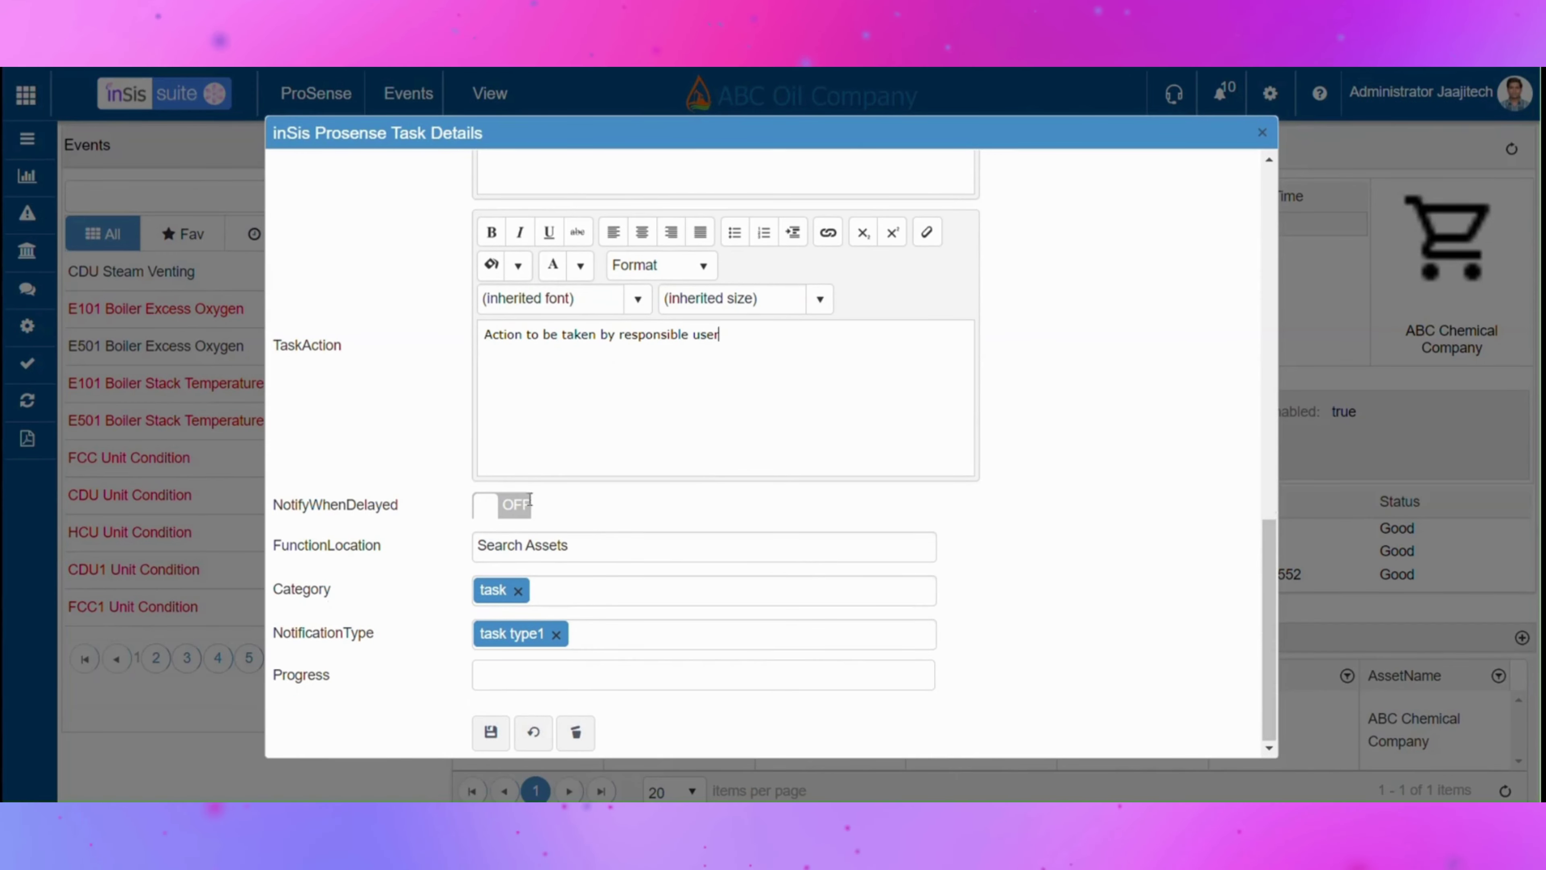
pyautogui.click(520, 510)
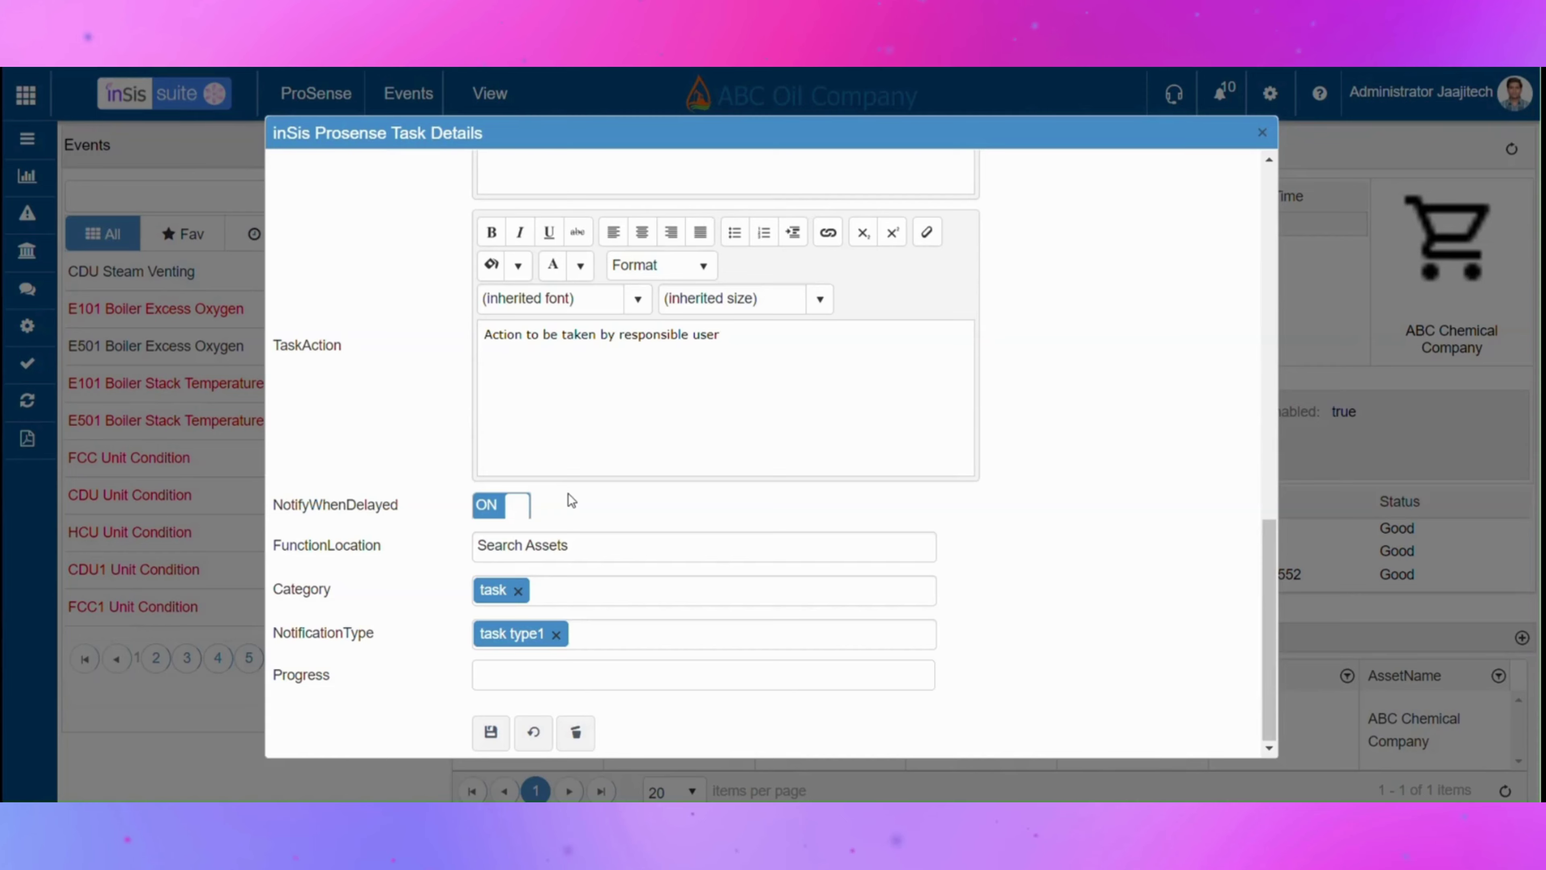
pyautogui.scroll(10, 569, 493)
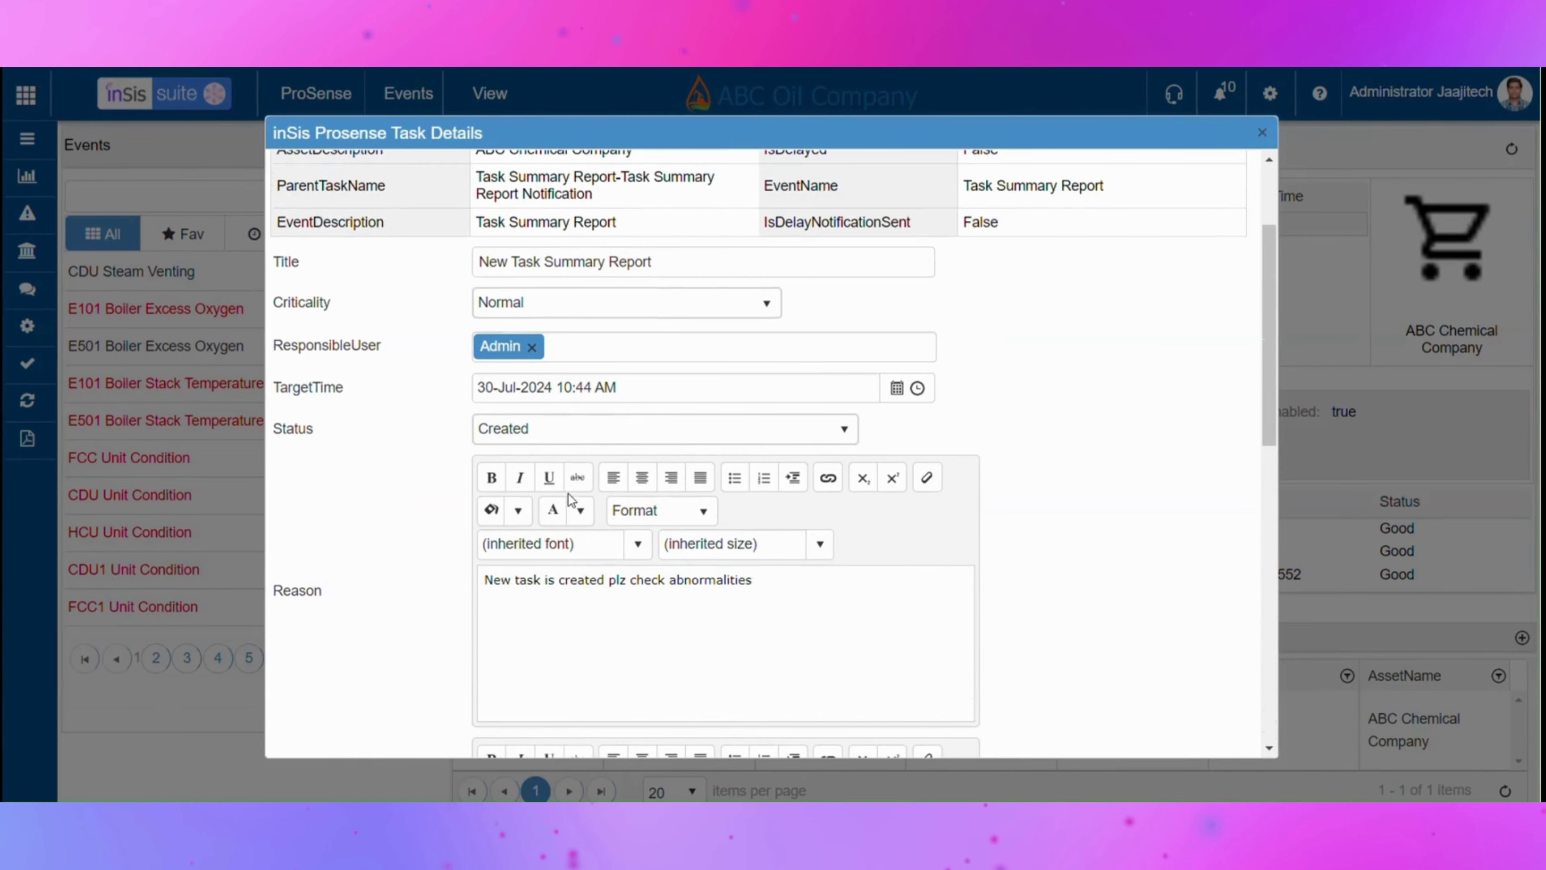
pyautogui.click(594, 390)
pyautogui.click(595, 390)
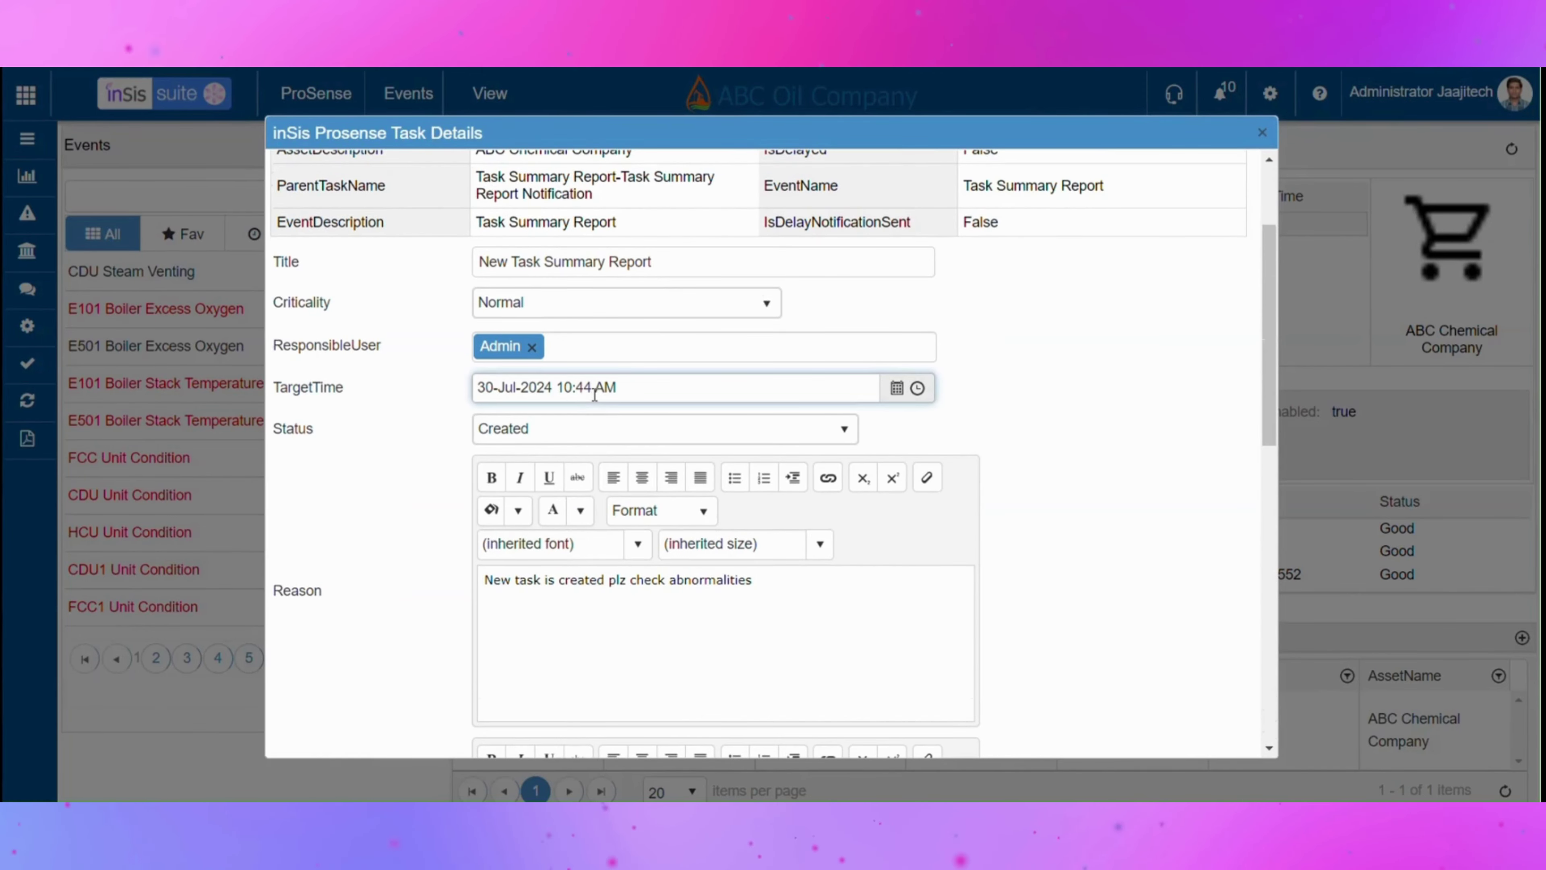
pyautogui.press('BackSpace')
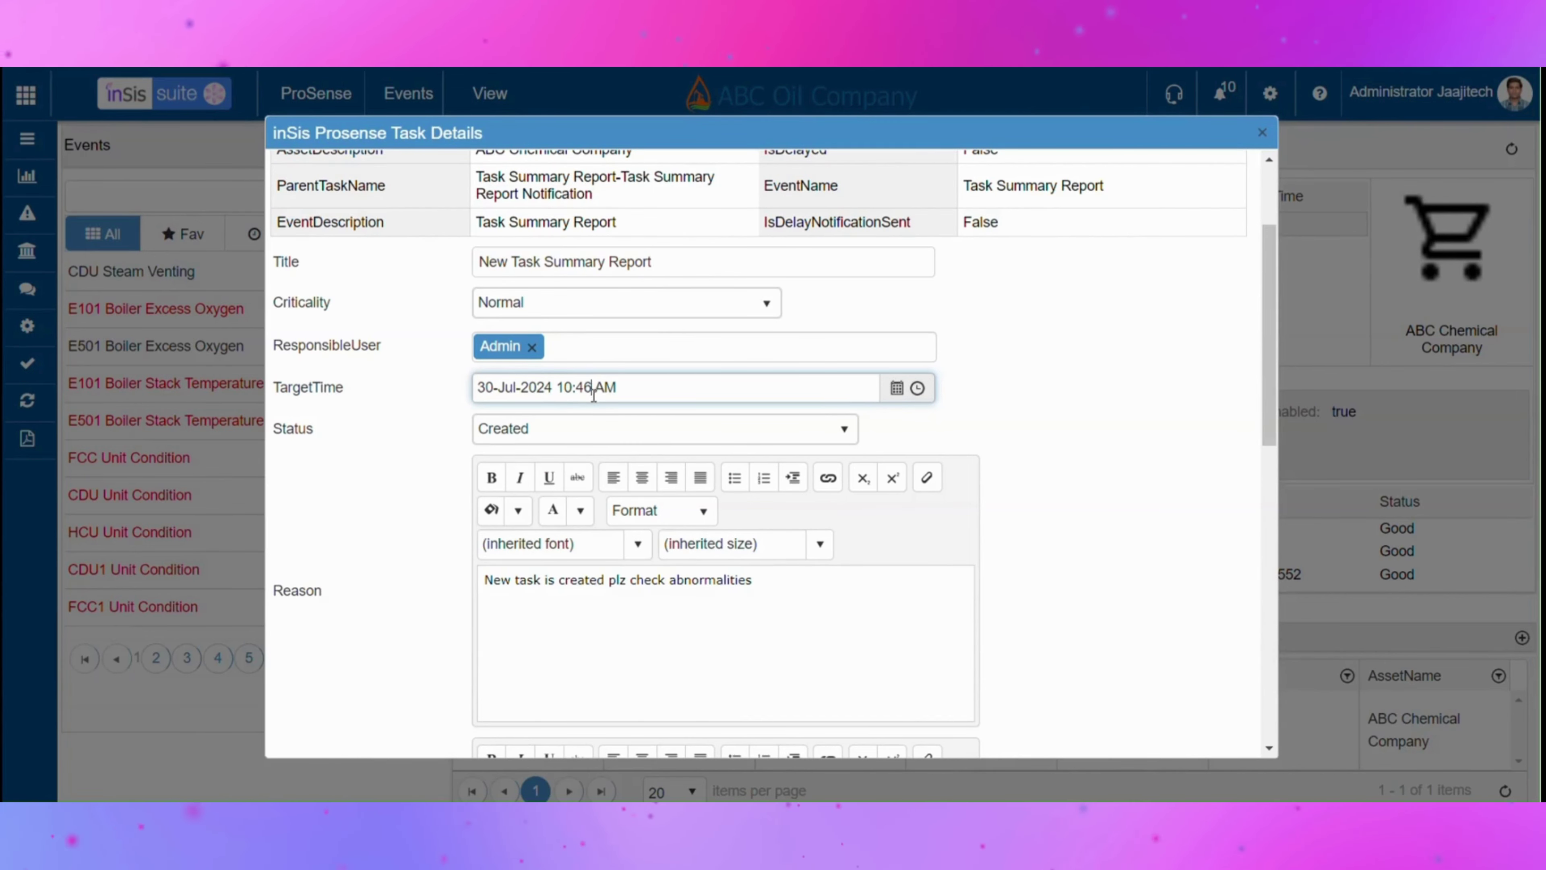
# Set the task's function location to ABC Oil Company, enter "Ongoining" as its progress, and save the task
pyautogui.scroll(-6, 595, 433)
pyautogui.scroll(-6, 597, 433)
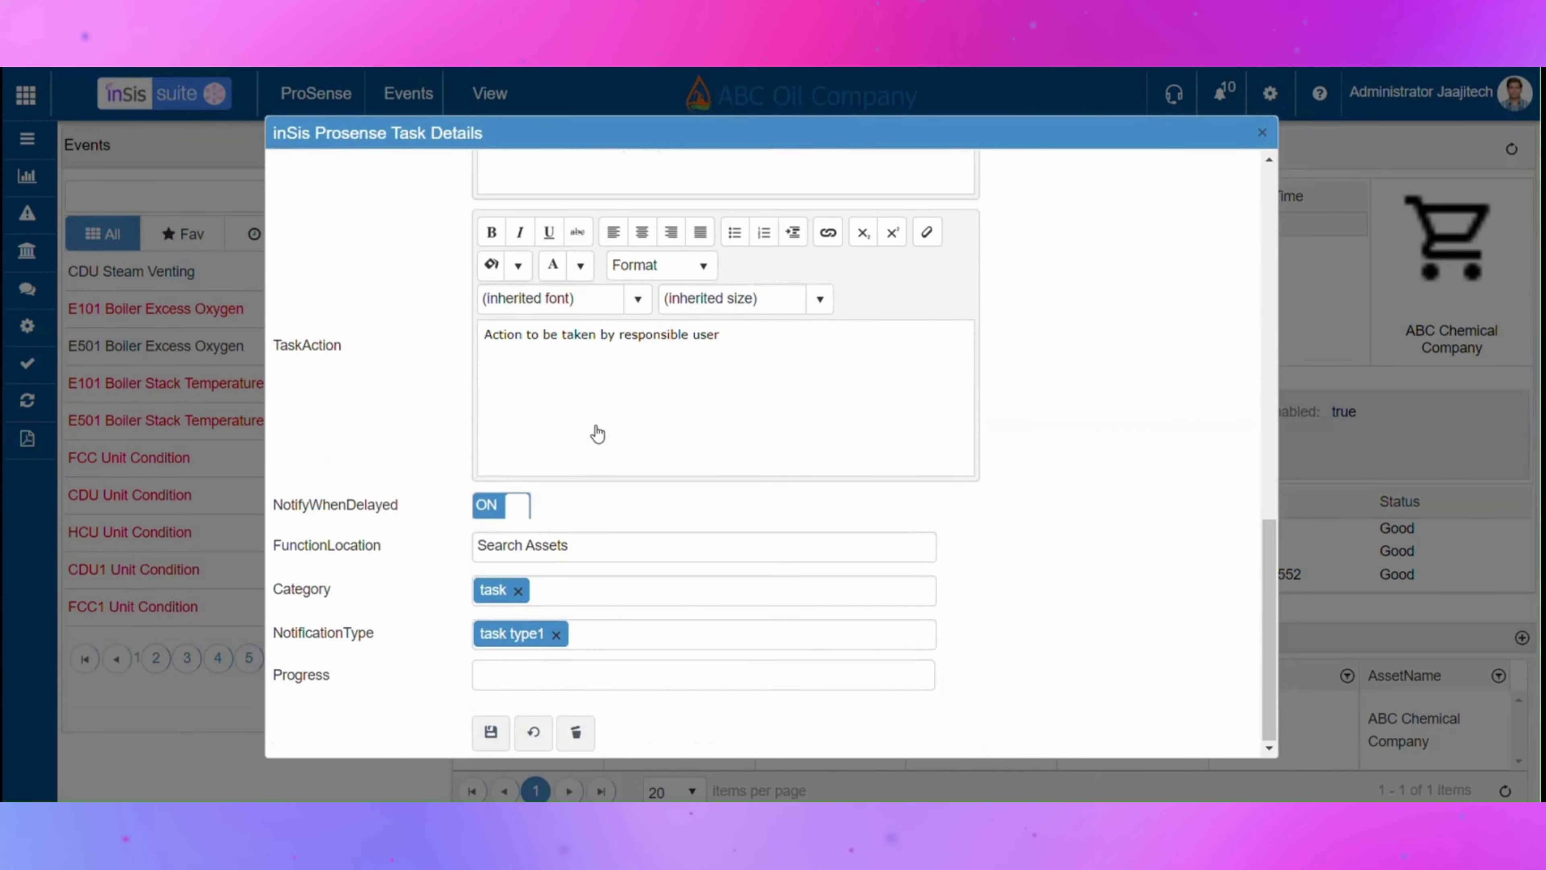
pyautogui.click(577, 550)
pyautogui.write('a')
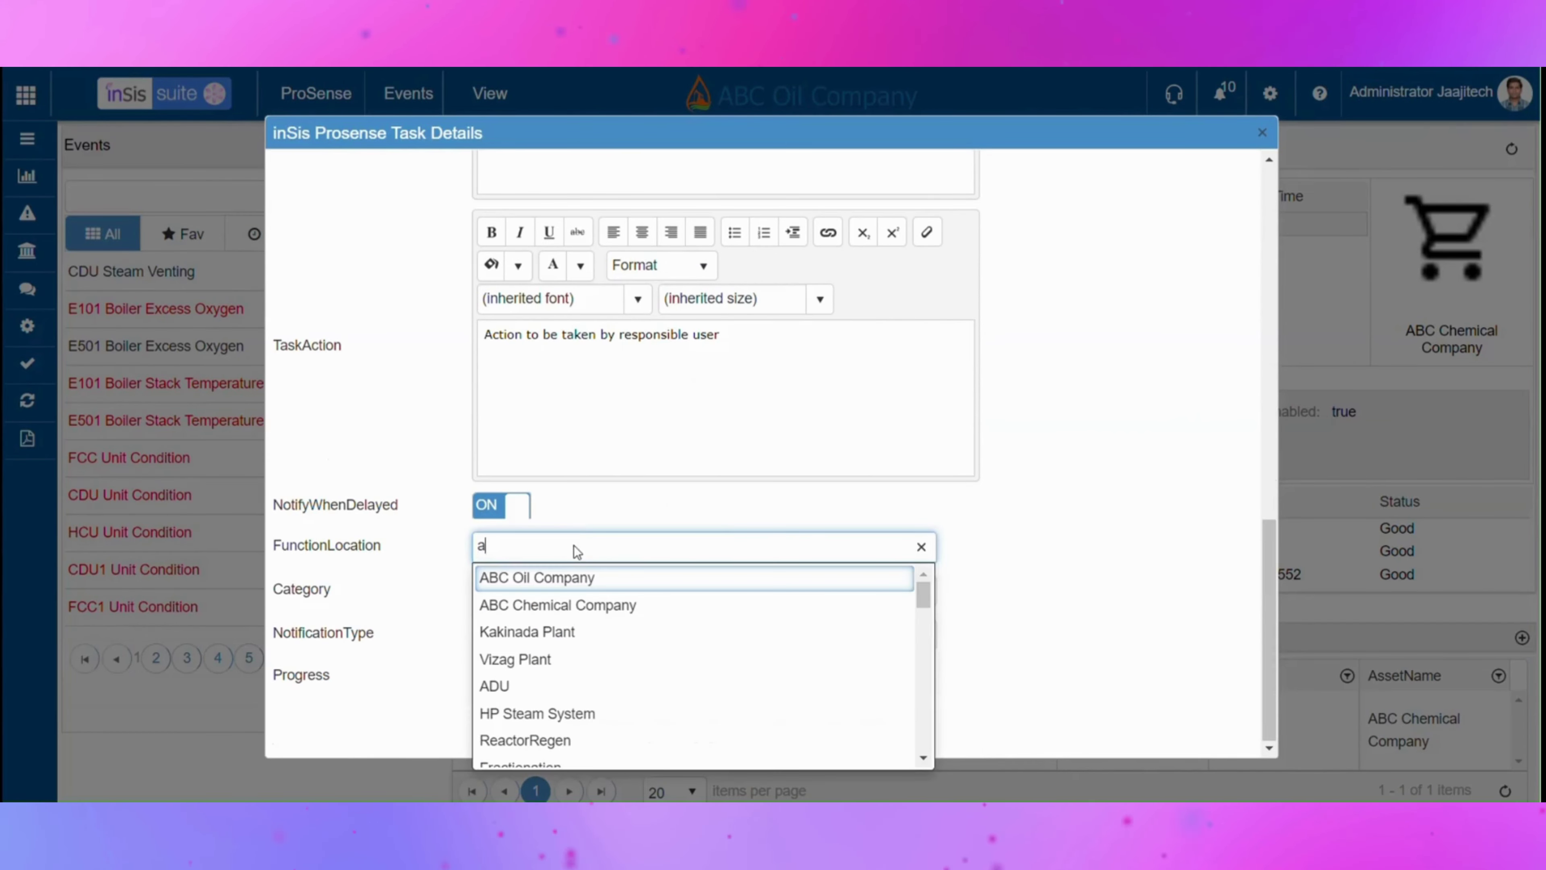
pyautogui.click(569, 577)
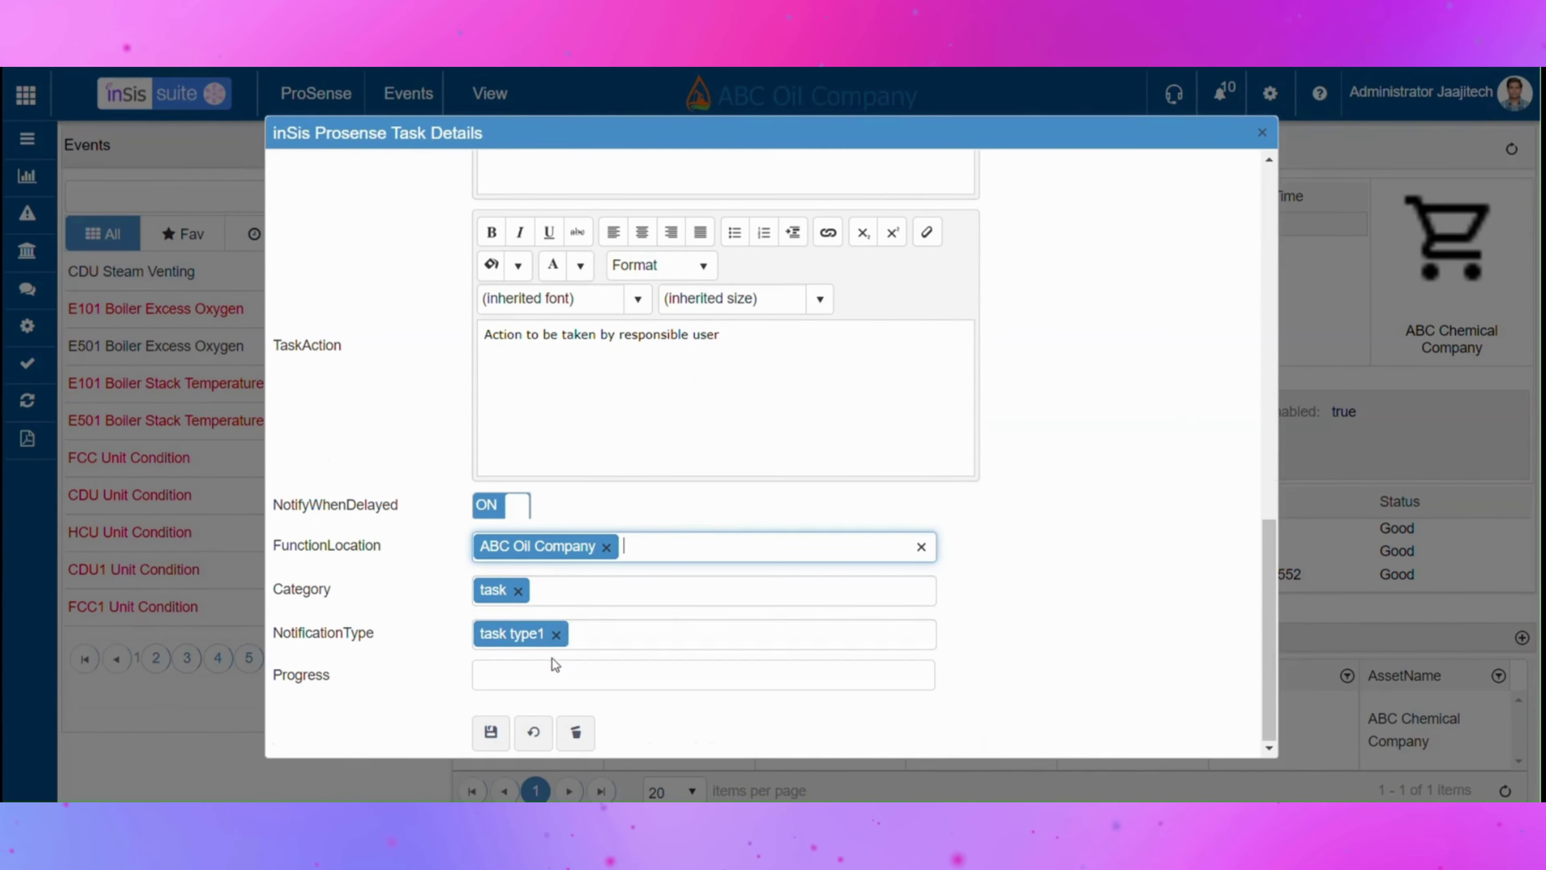
pyautogui.click(552, 674)
pyautogui.write('Ongo')
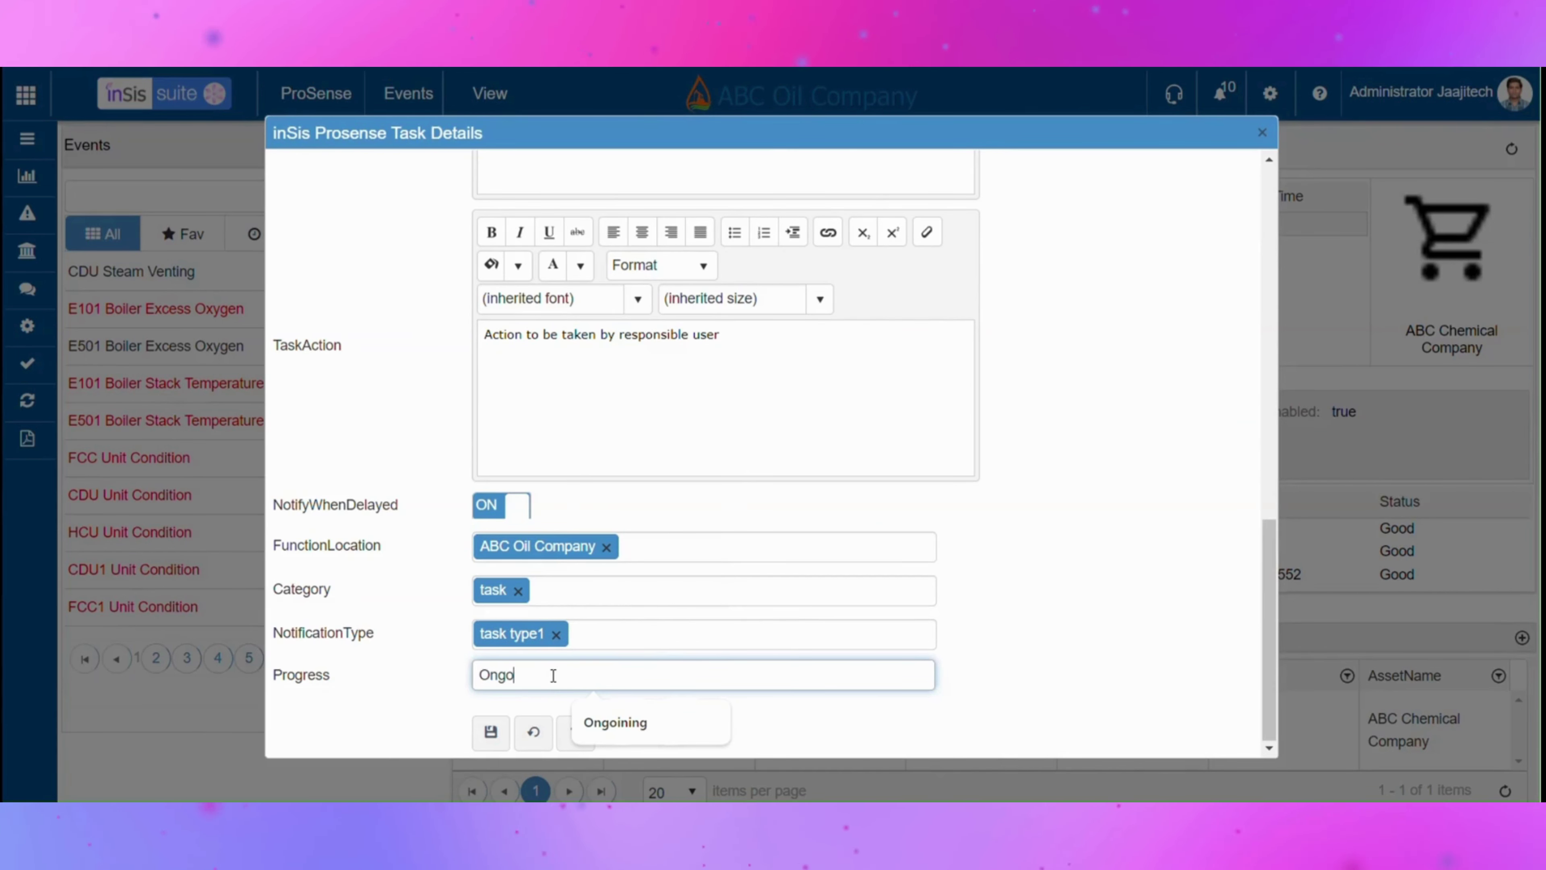
pyautogui.write('ining')
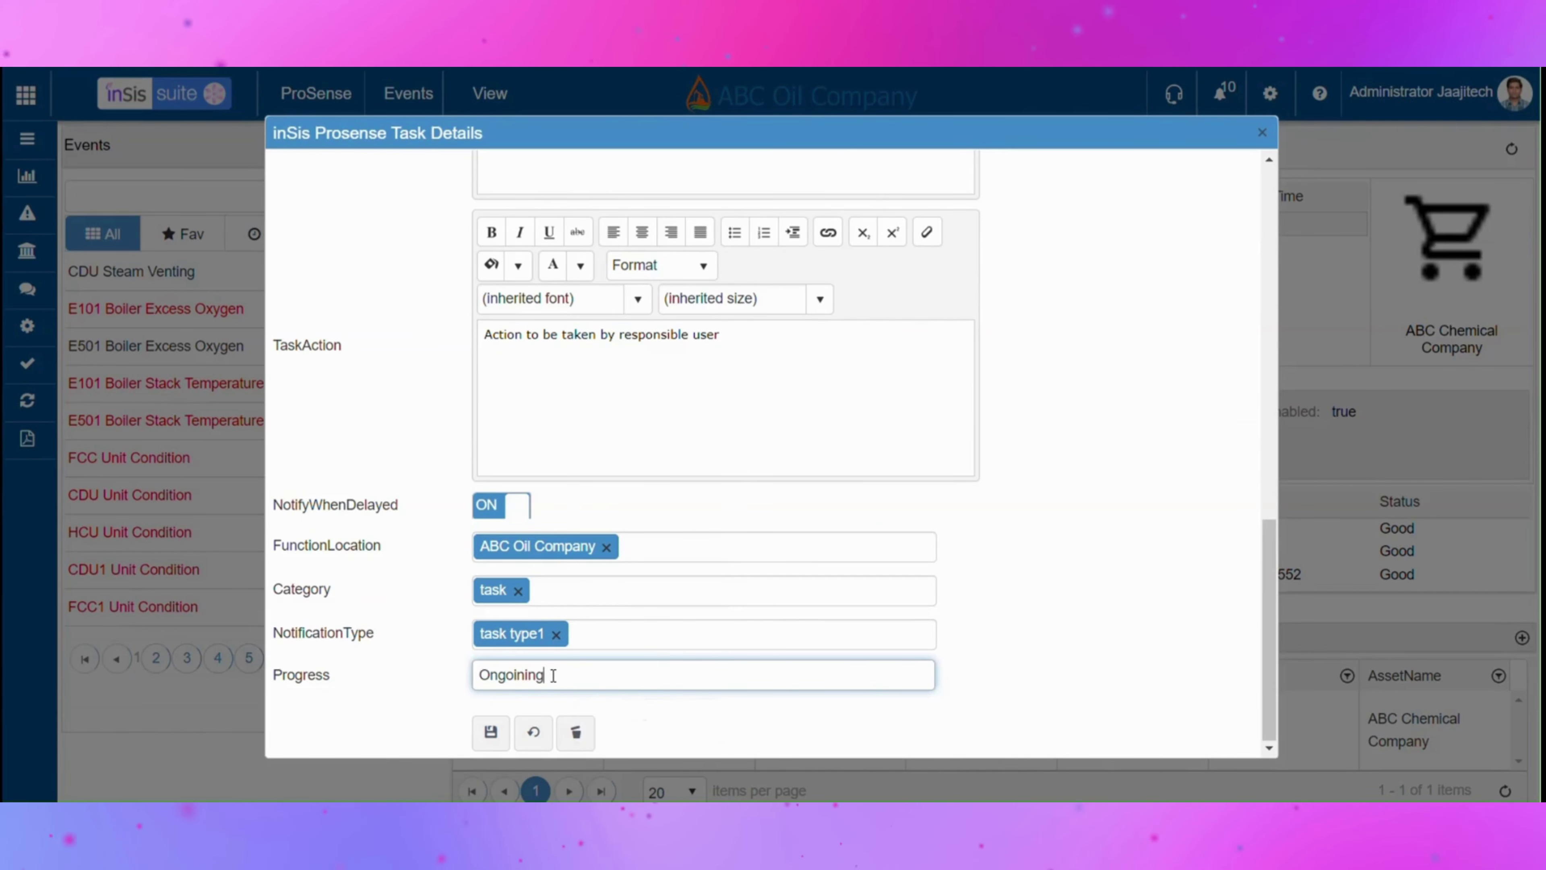
pyautogui.click(489, 733)
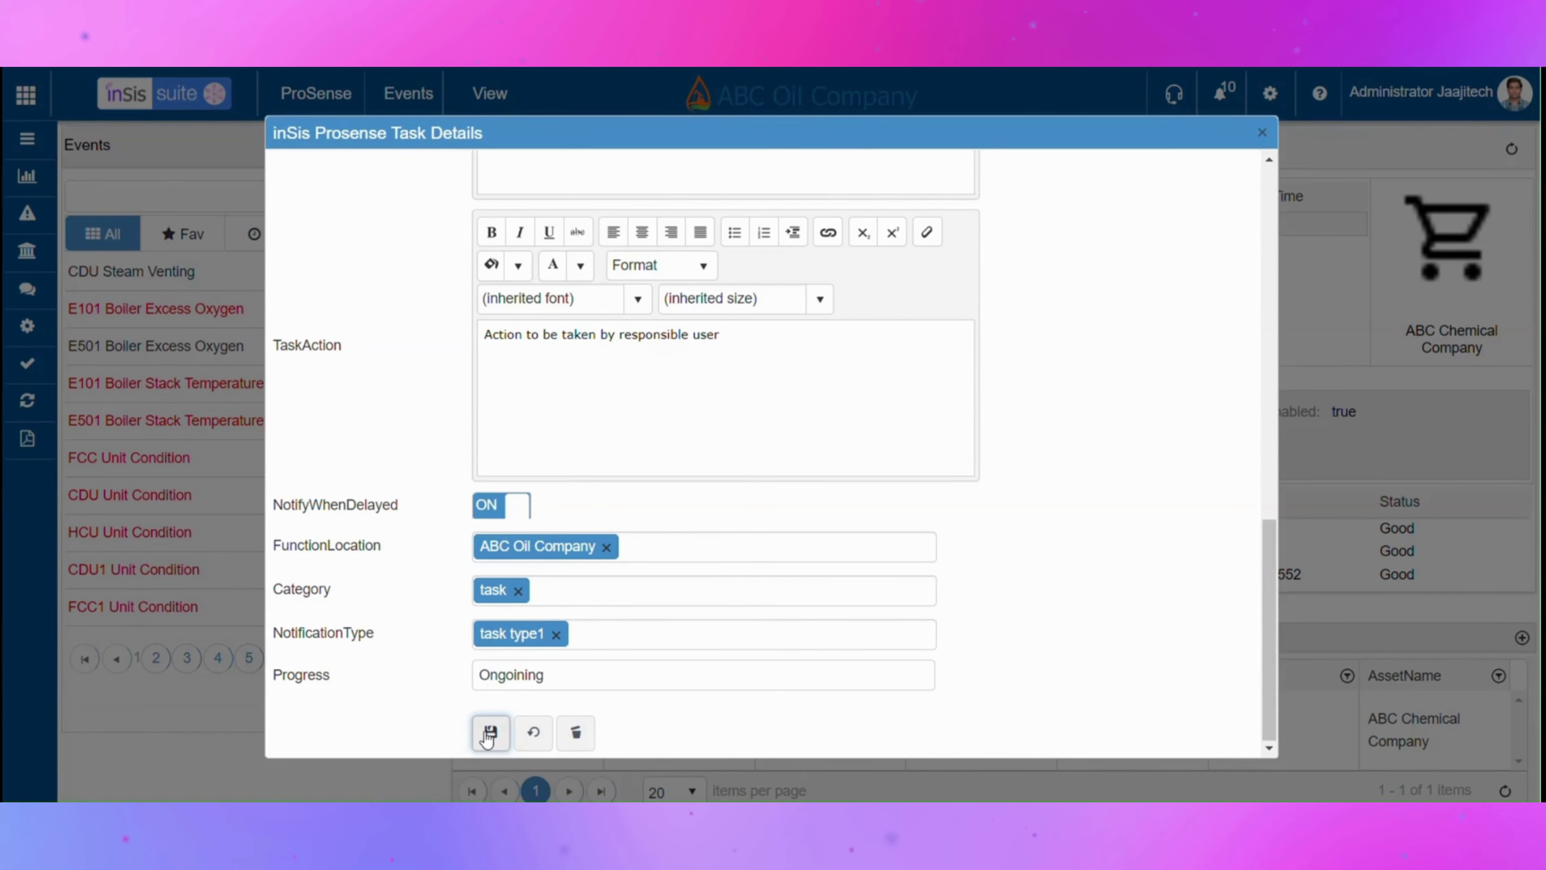
# Switch to the mailbox and read the ProSense task creation and assignment emails for the new task
pyautogui.scroll(-3, 723, 303)
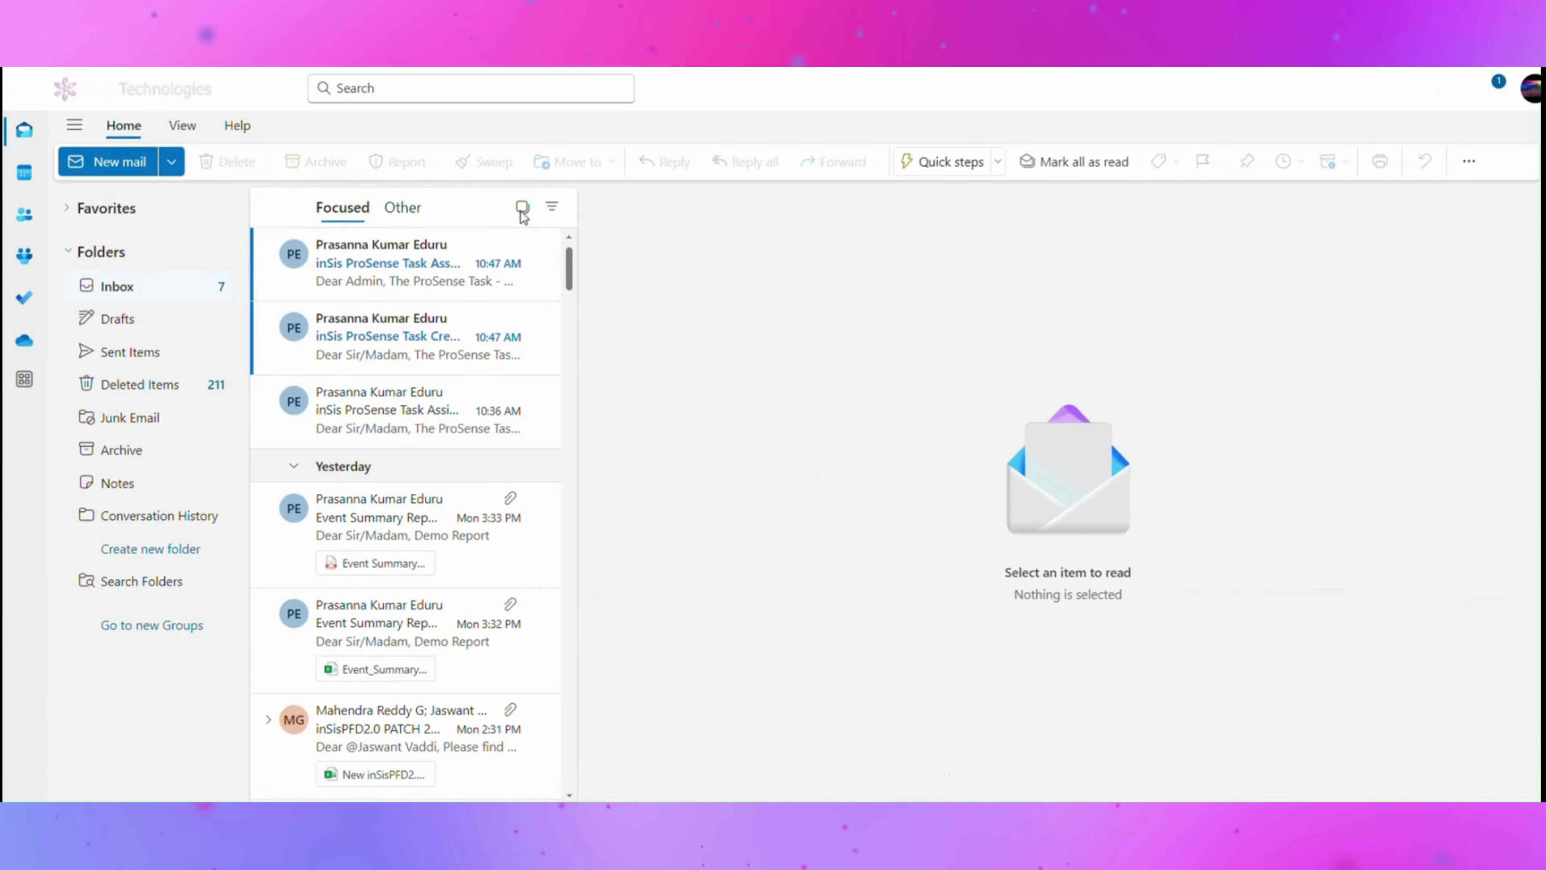
pyautogui.click(412, 345)
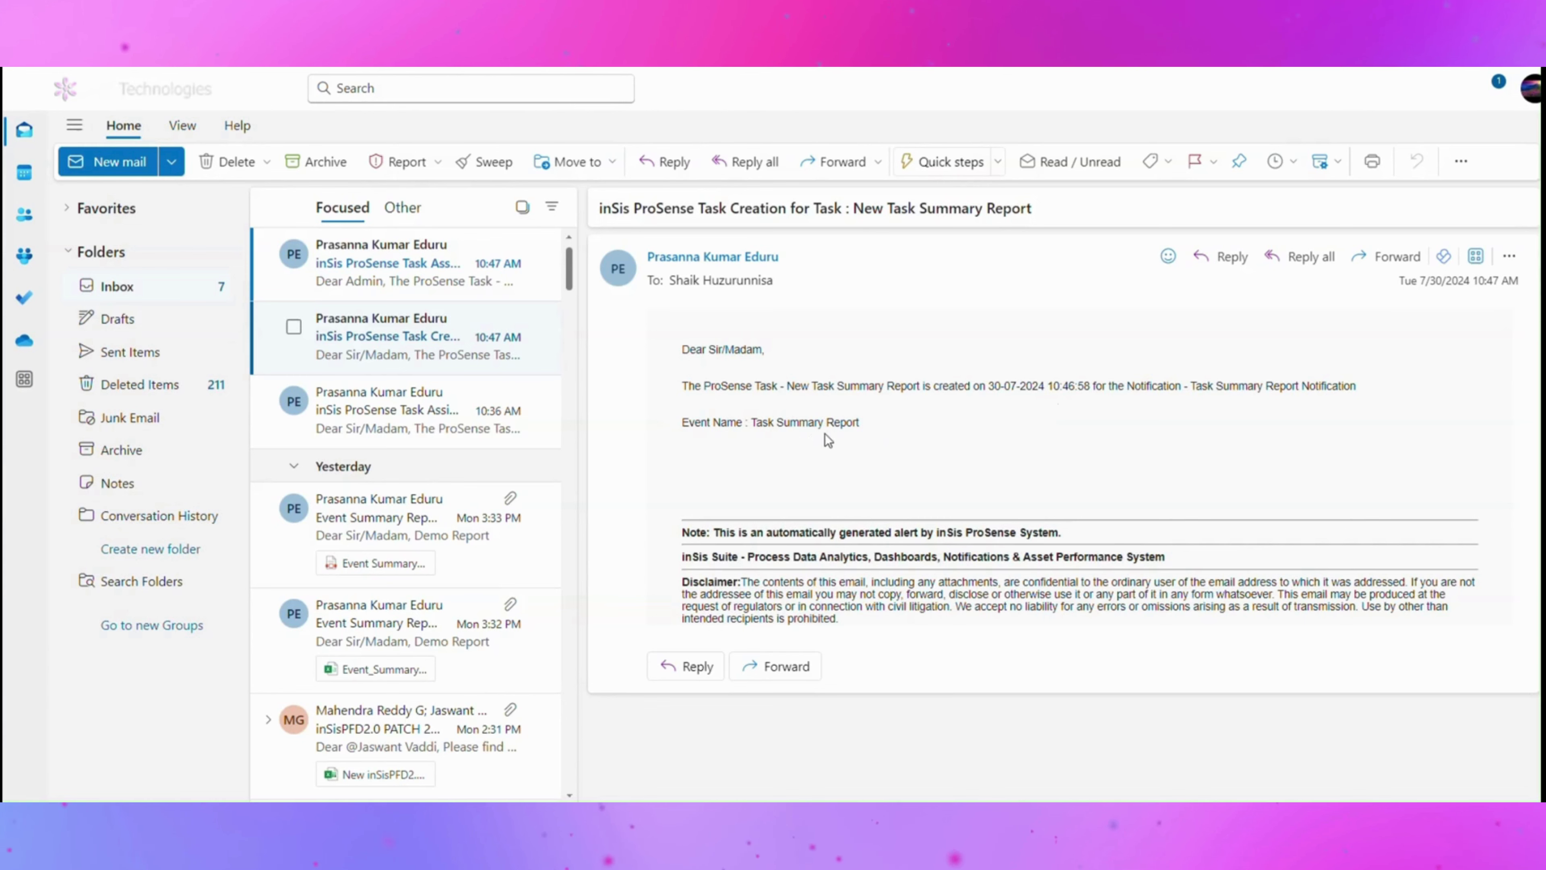
pyautogui.click(449, 284)
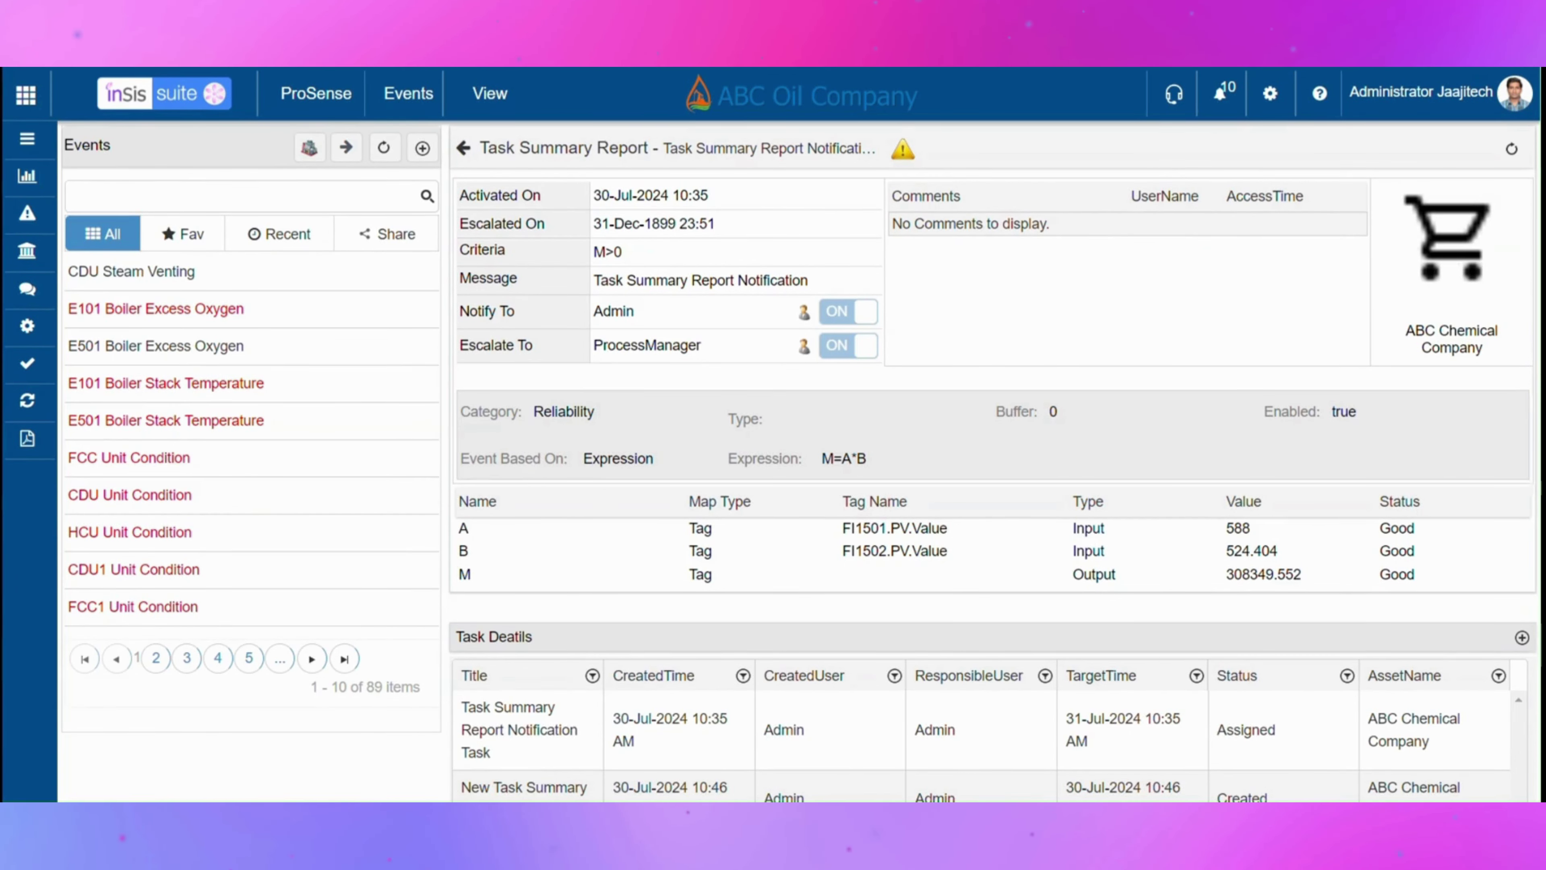
# In inSis Suite's ProSense Settings, edit the custom task header names and name the Id property "Id Custom Name"
pyautogui.click(41, 331)
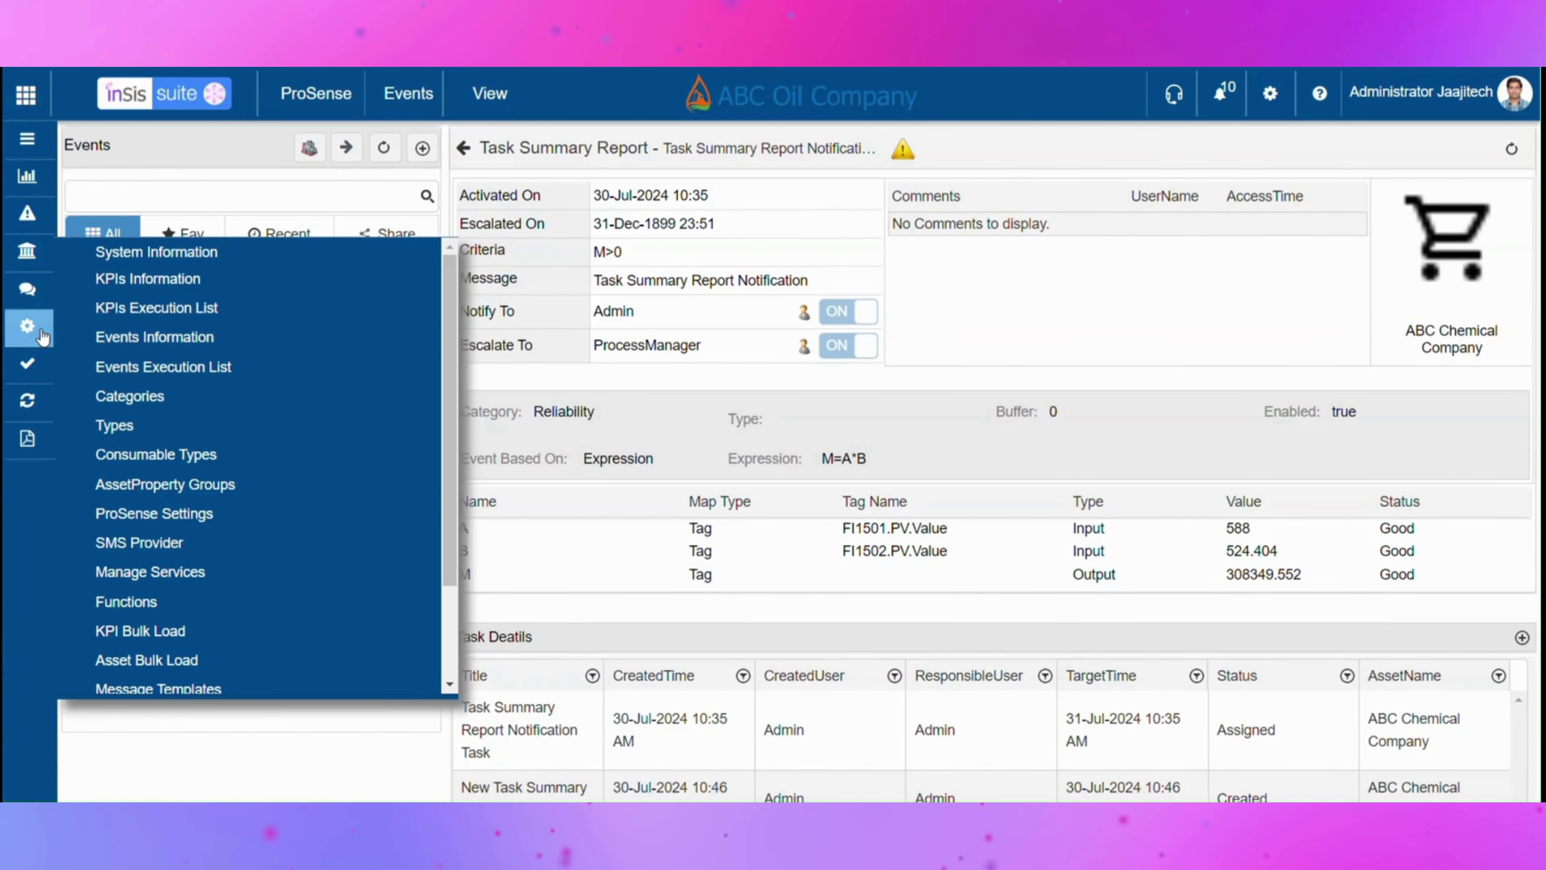
pyautogui.click(108, 517)
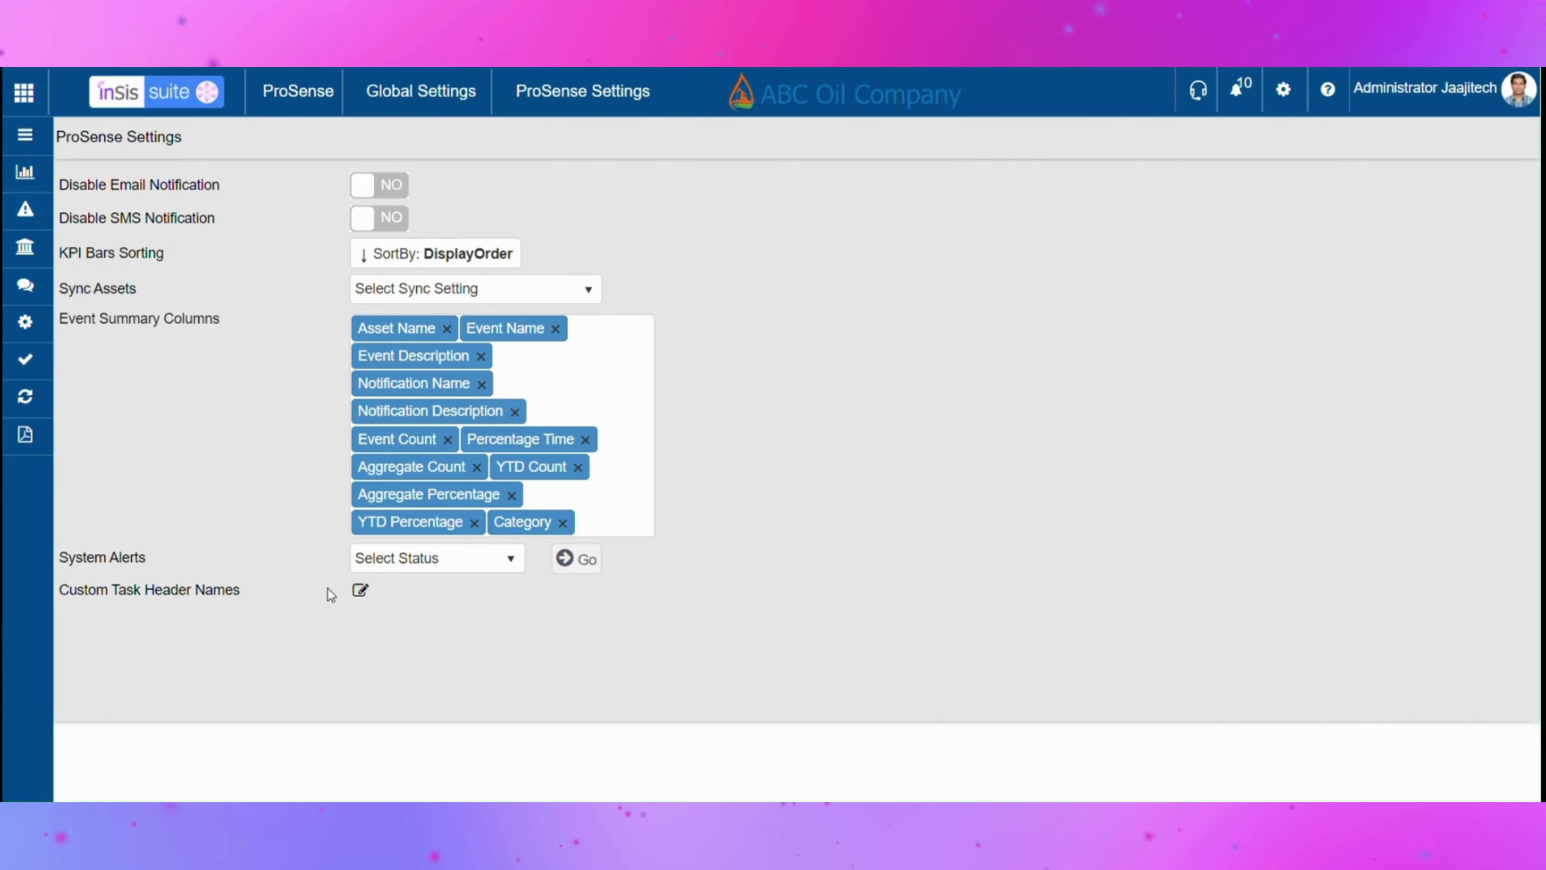
pyautogui.click(360, 591)
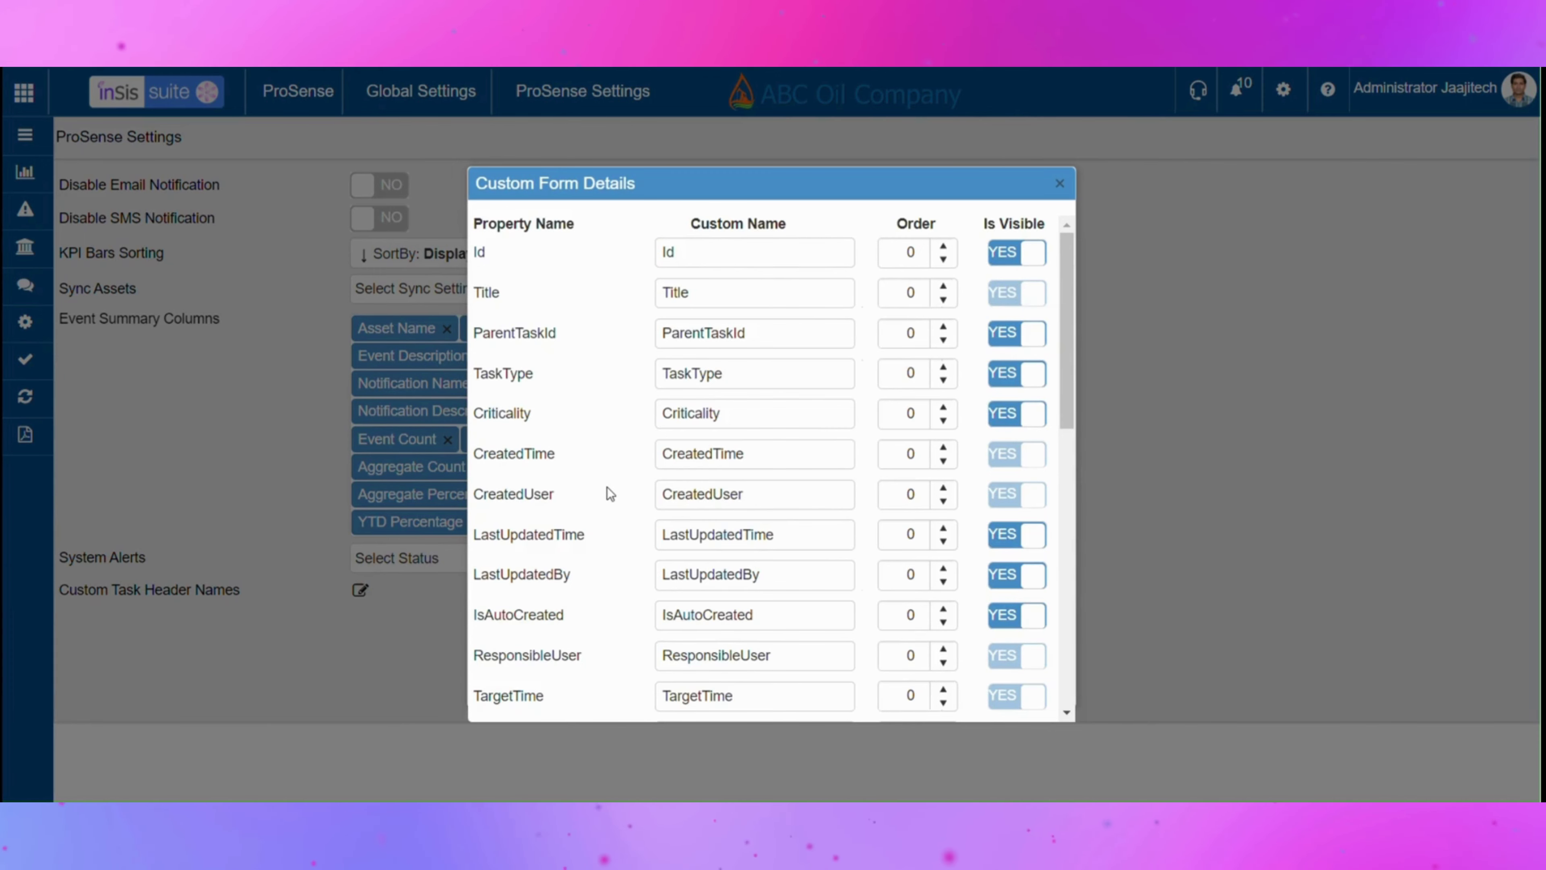
pyautogui.click(735, 260)
pyautogui.write('Custom Name')
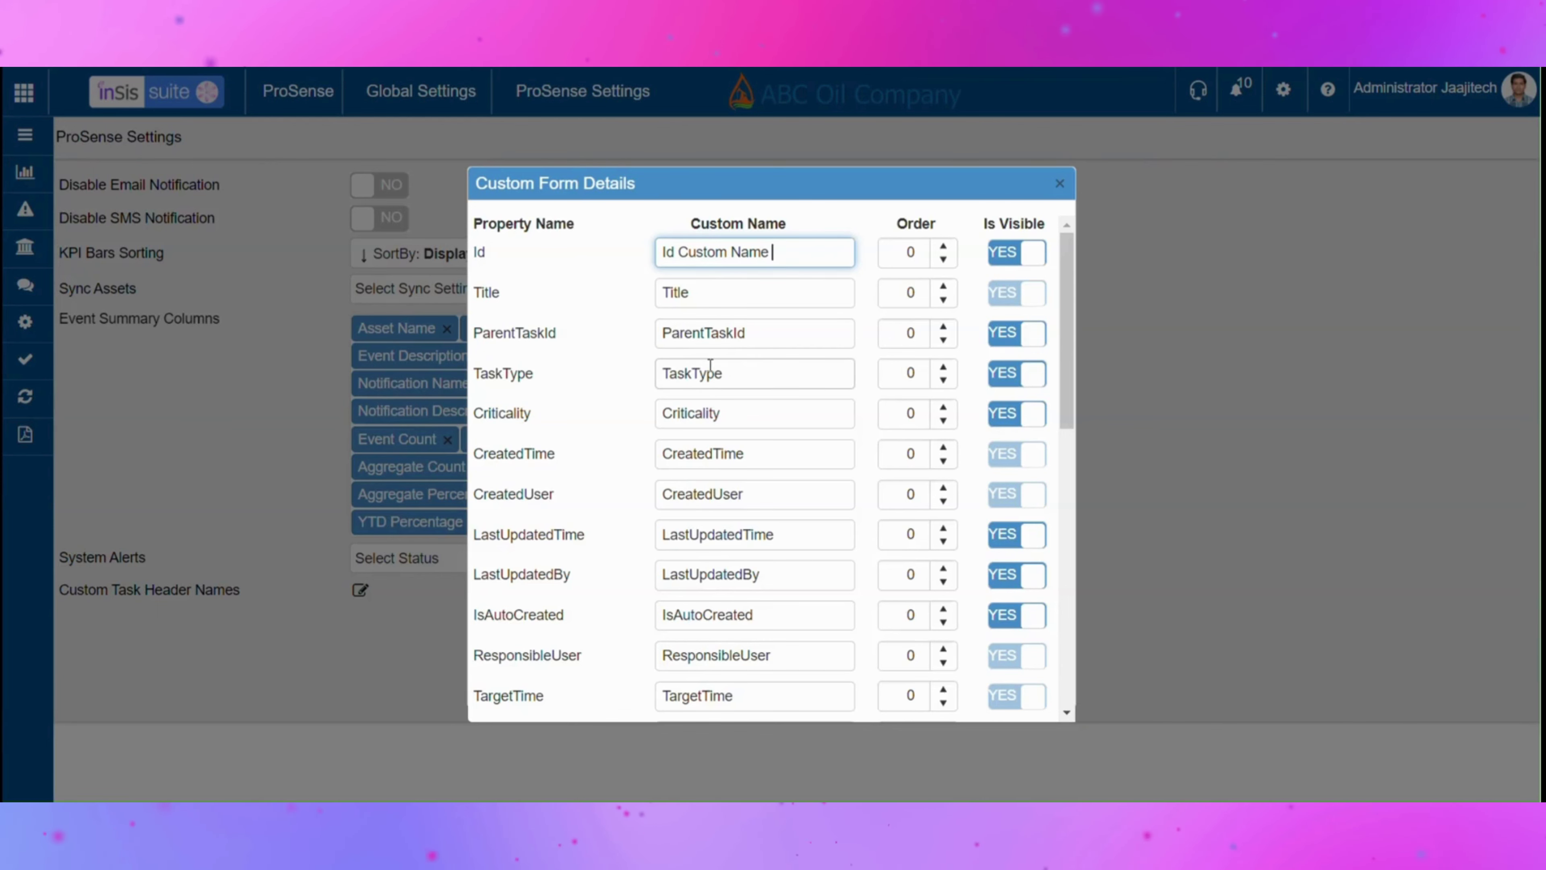
# Make the ParentTaskId property not visible, save the custom task headers, and close the form
pyautogui.click(1023, 339)
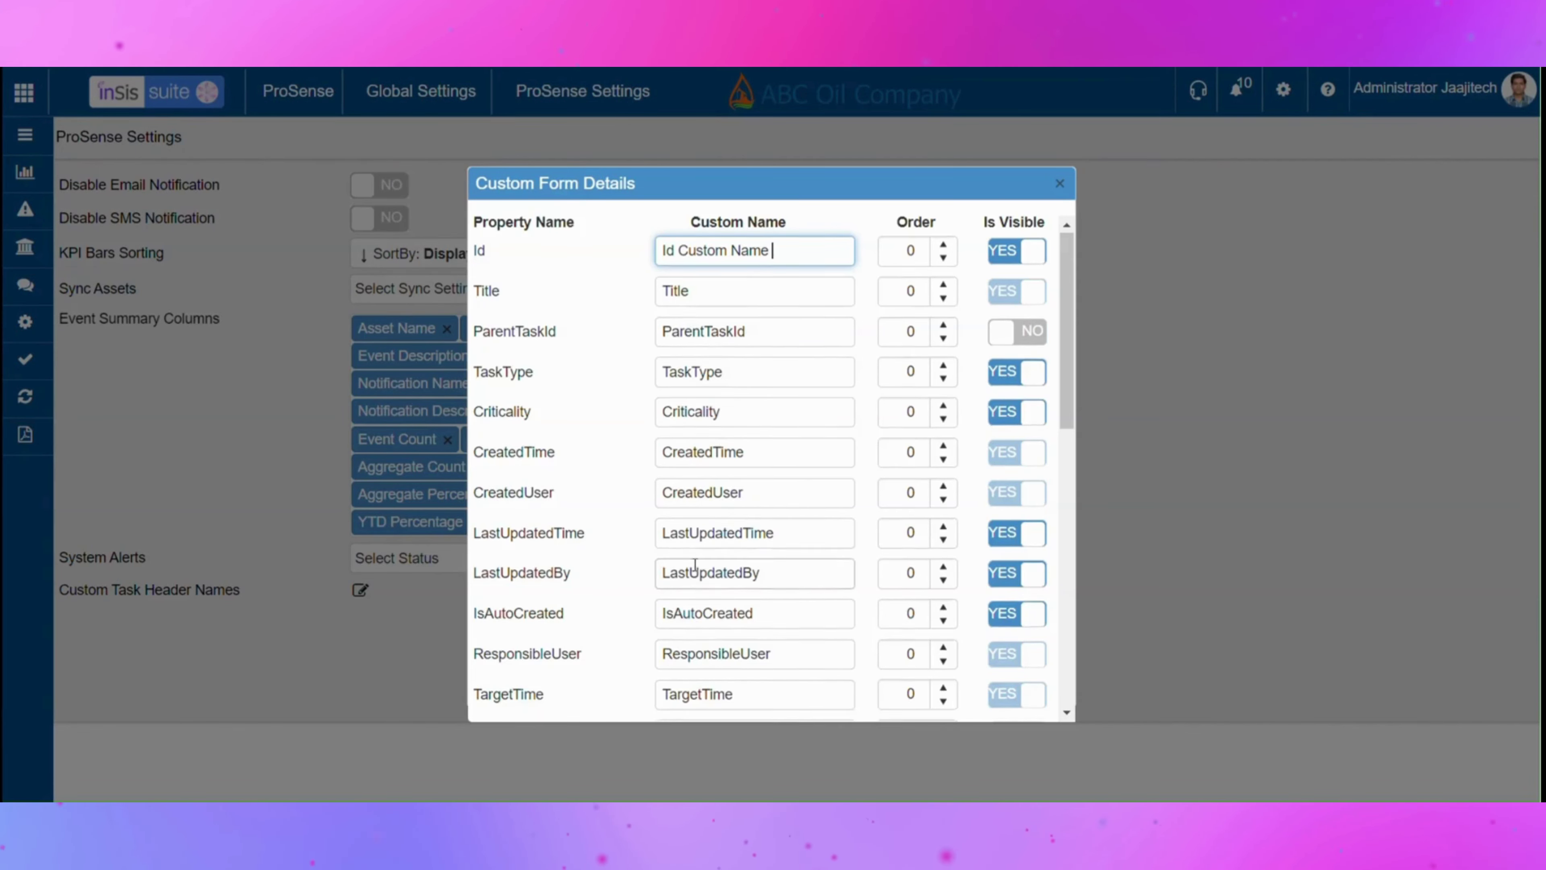
pyautogui.scroll(-10, 659, 549)
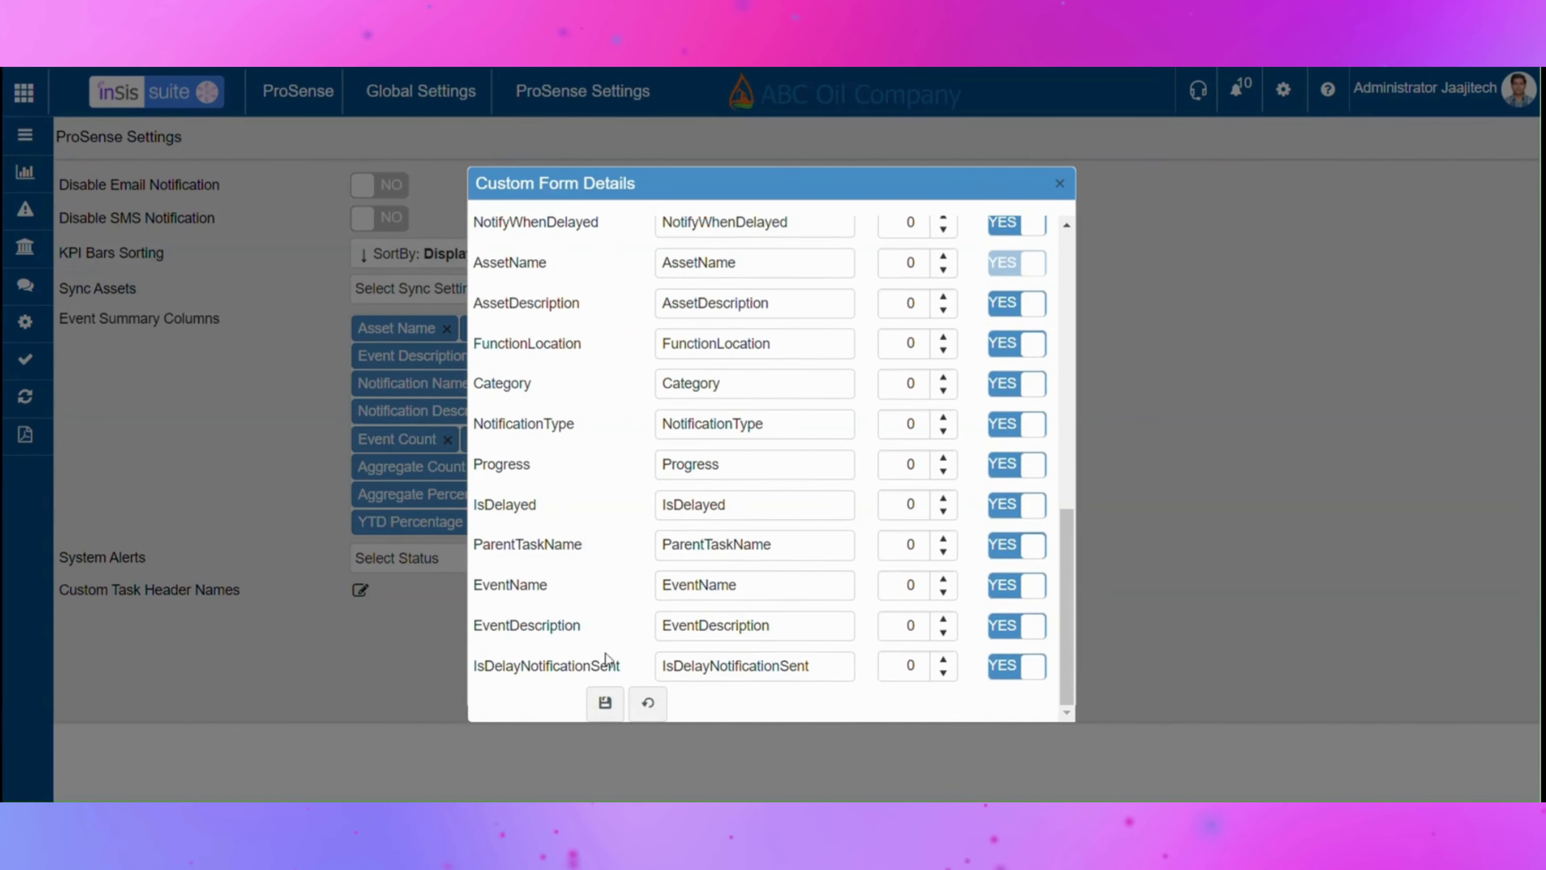
pyautogui.click(604, 702)
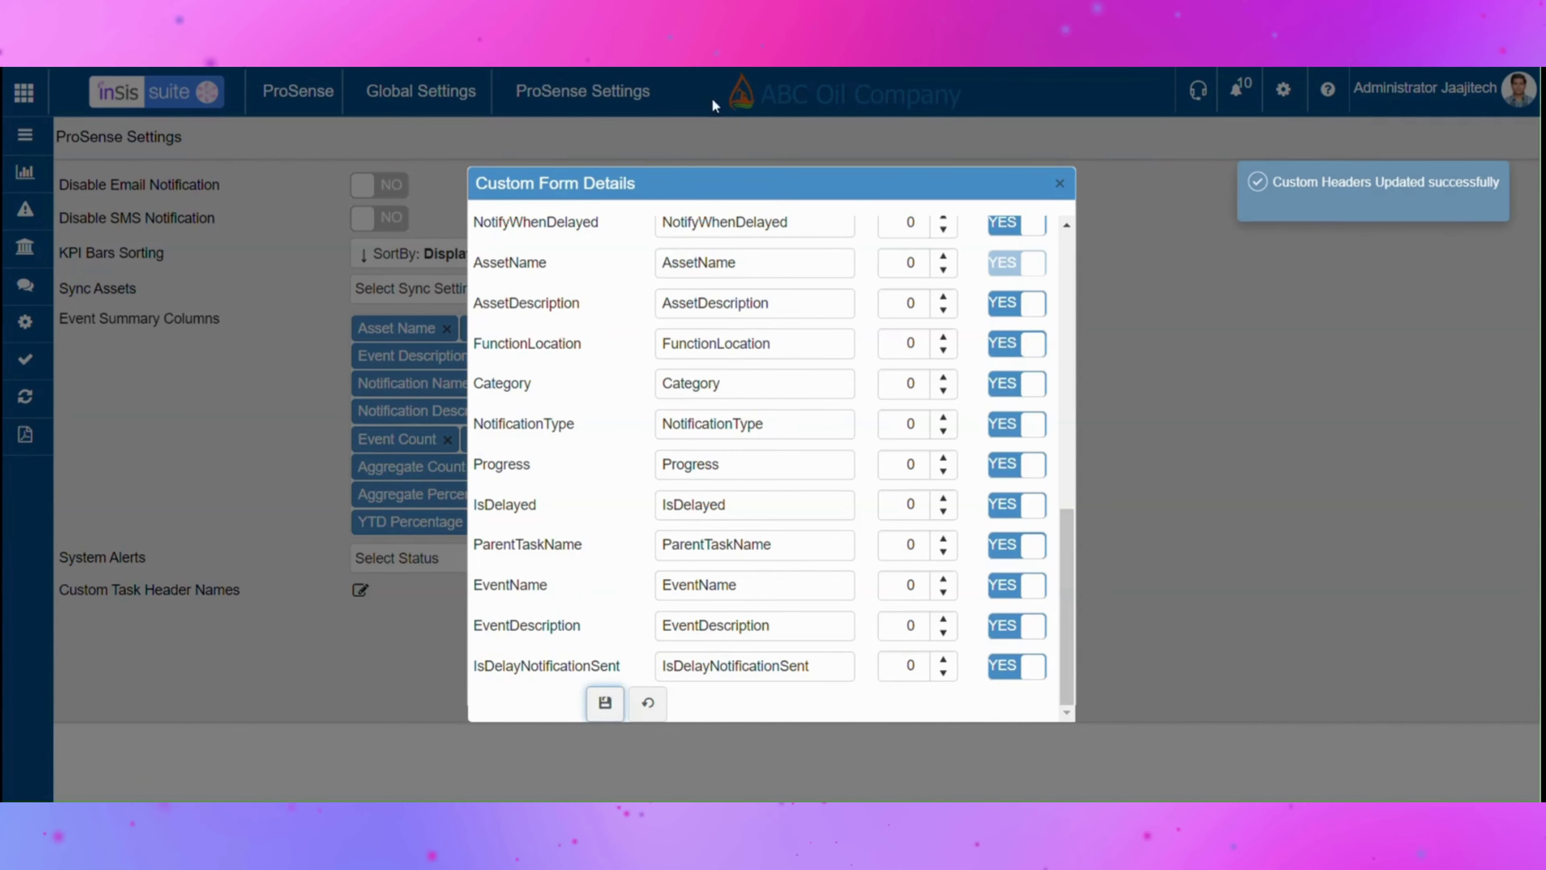
pyautogui.click(1060, 184)
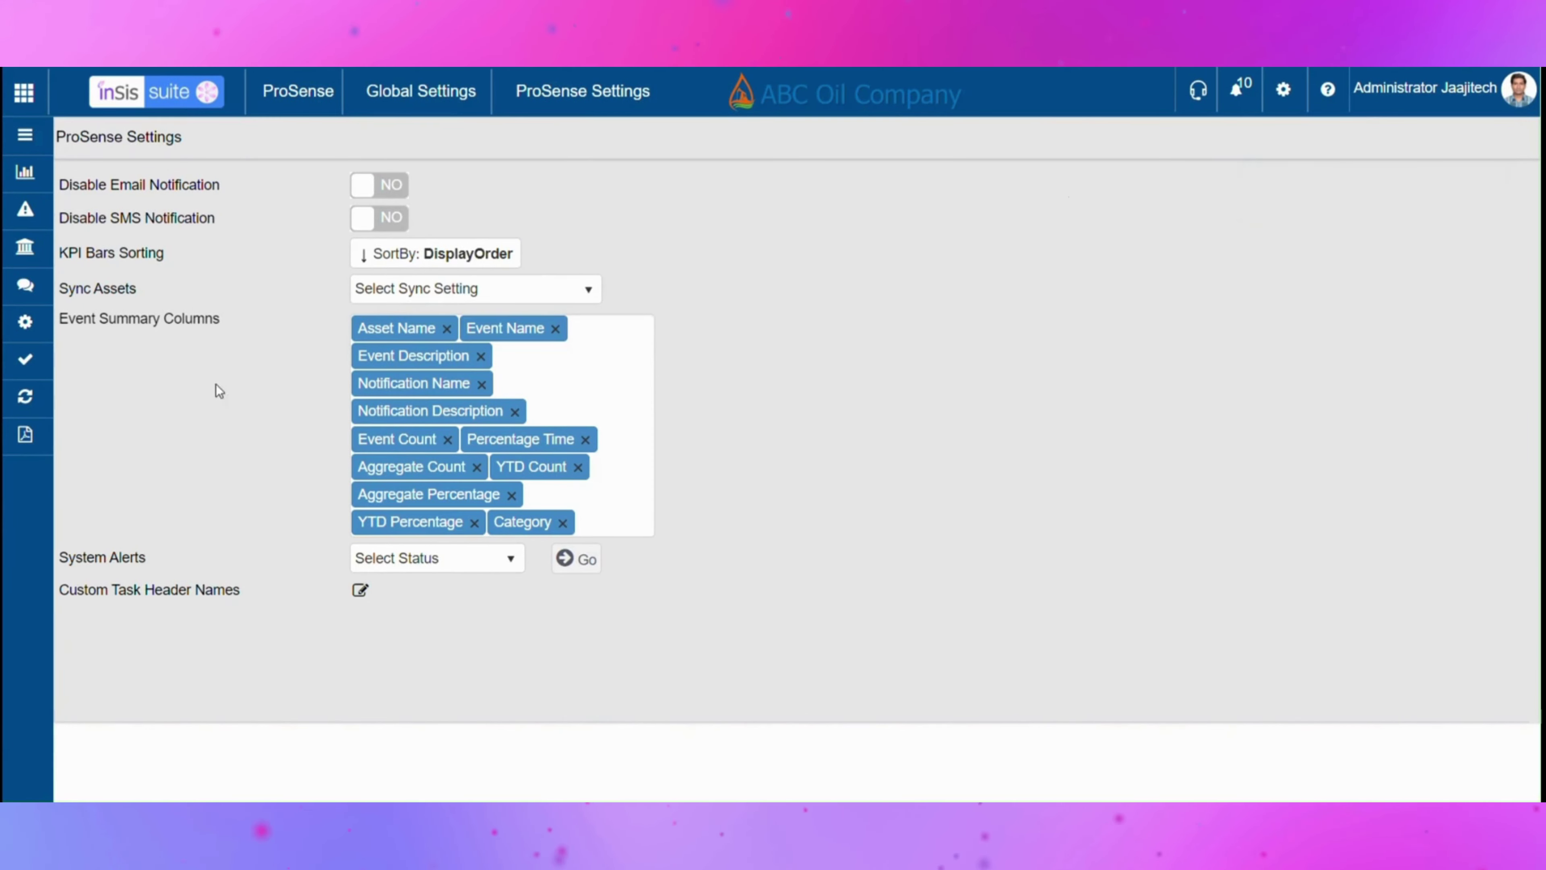
# Open the ProSense Task Report and review the listed tasks under the customized headers
pyautogui.click(14, 441)
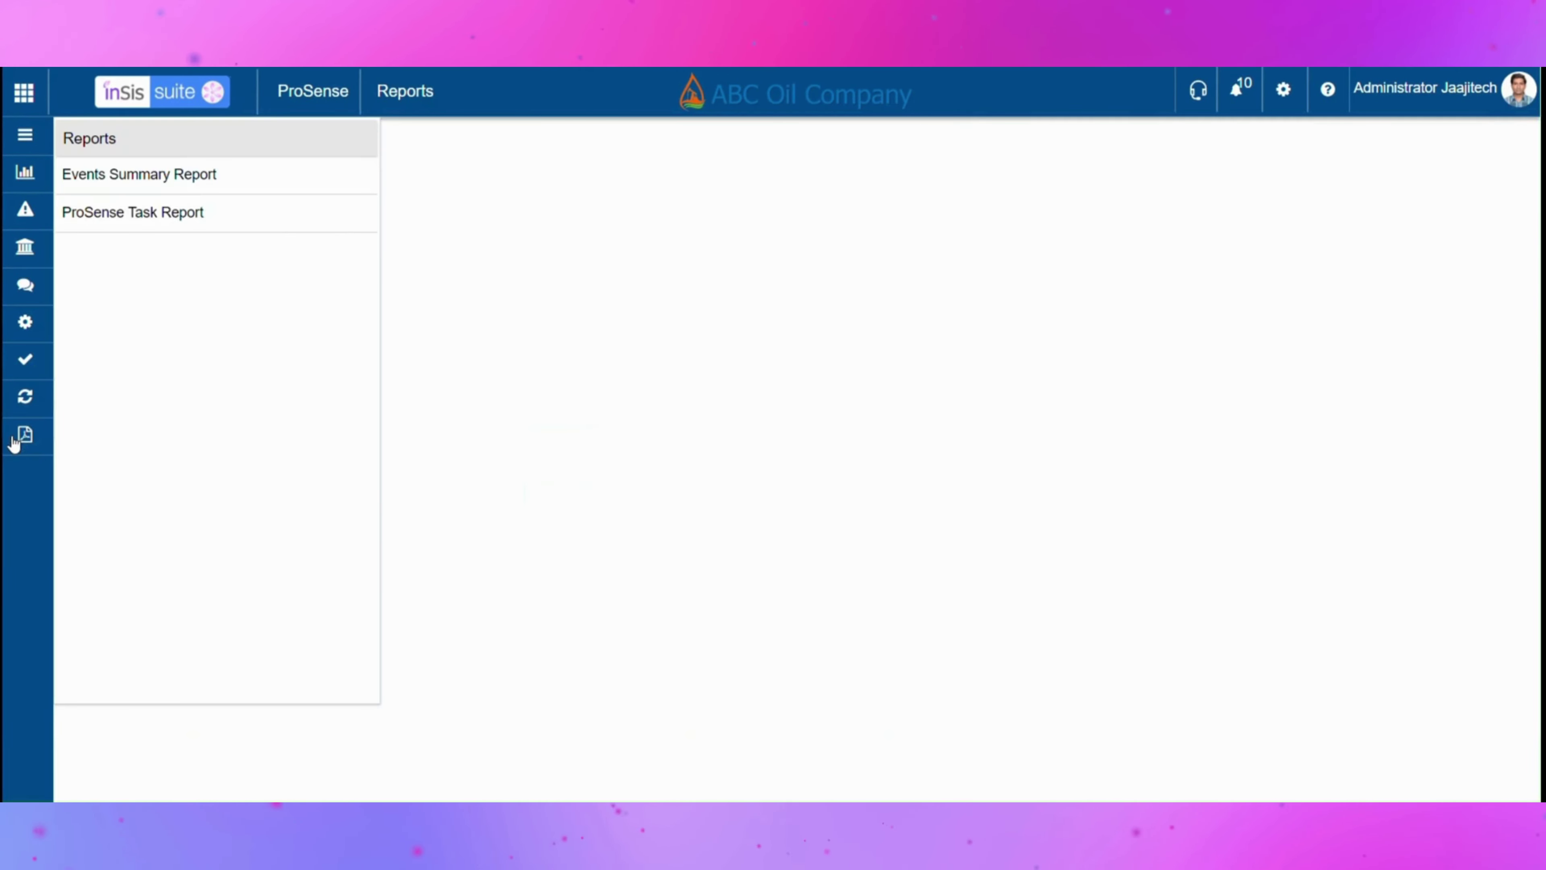
pyautogui.click(211, 228)
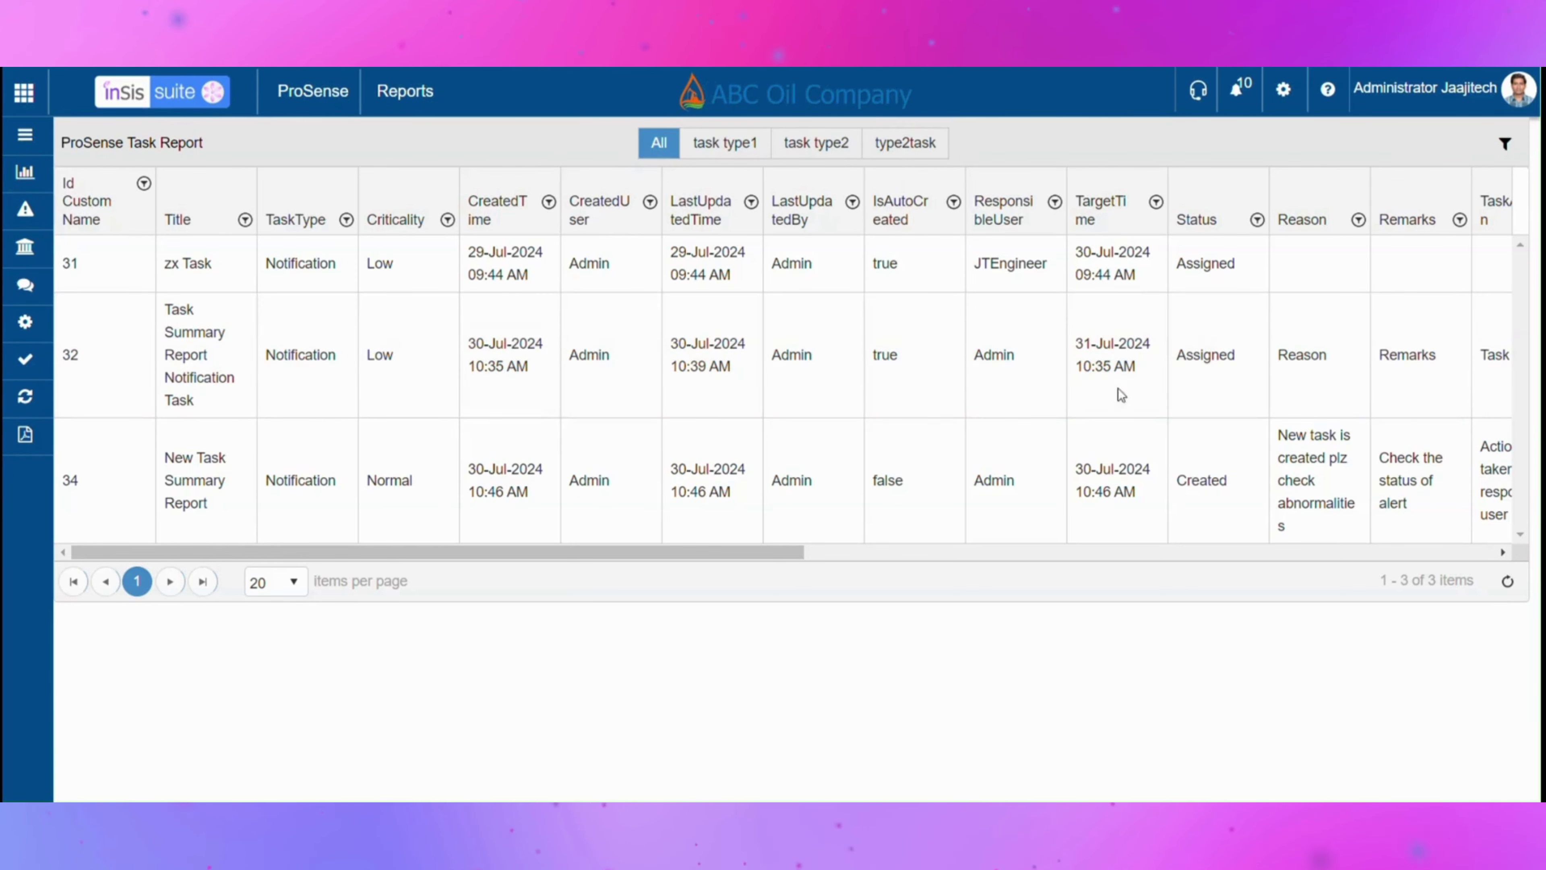
# In the task report filters, choose the asset ABC Chemical Company and the category Process task
pyautogui.click(1506, 146)
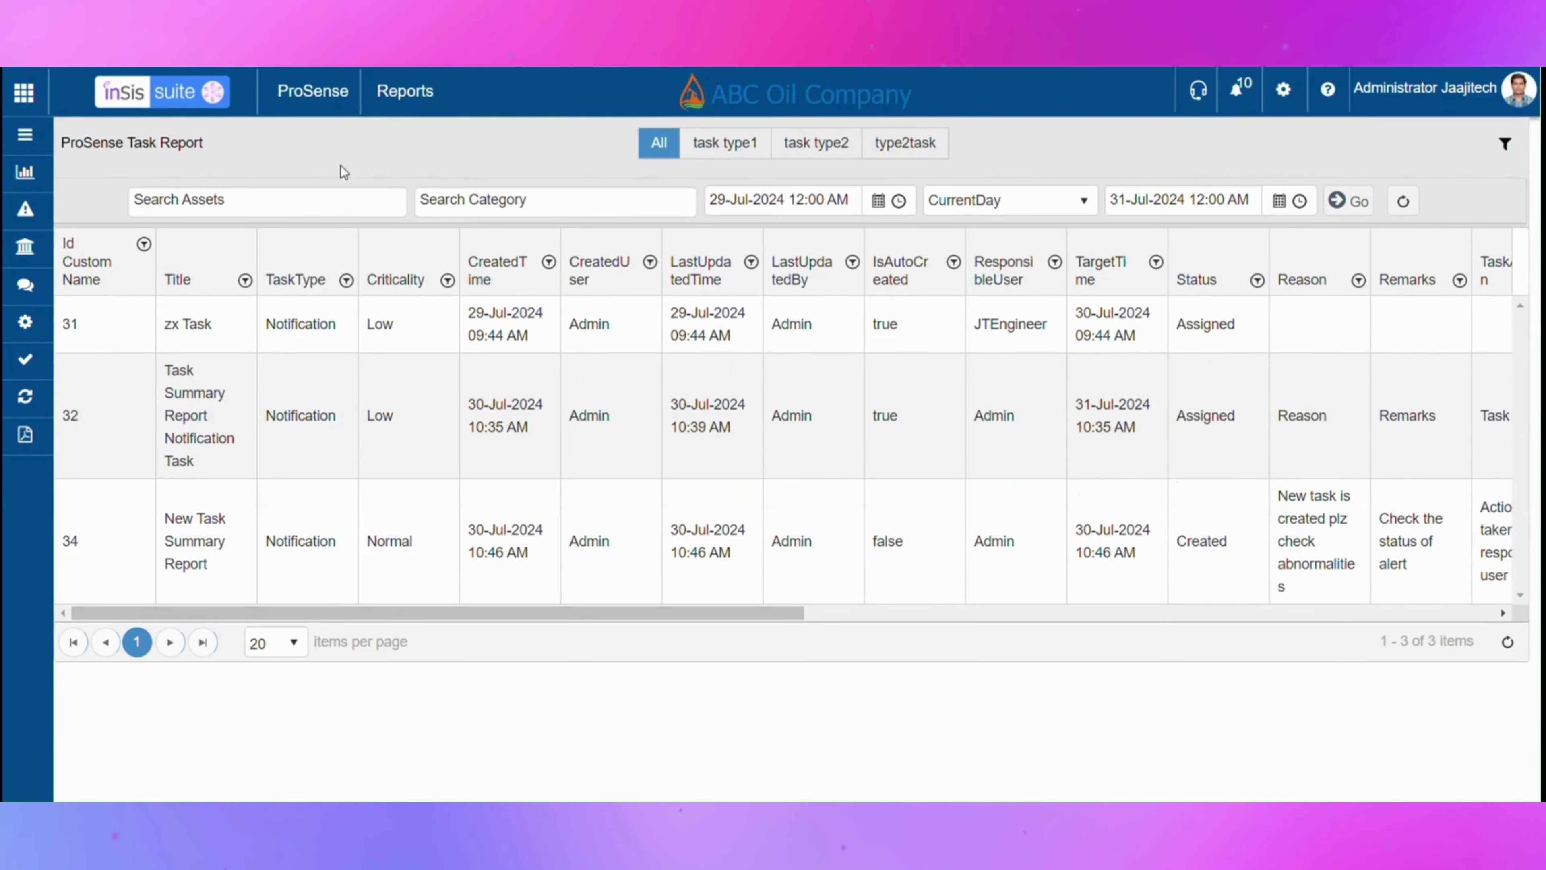
pyautogui.click(242, 201)
pyautogui.write('a')
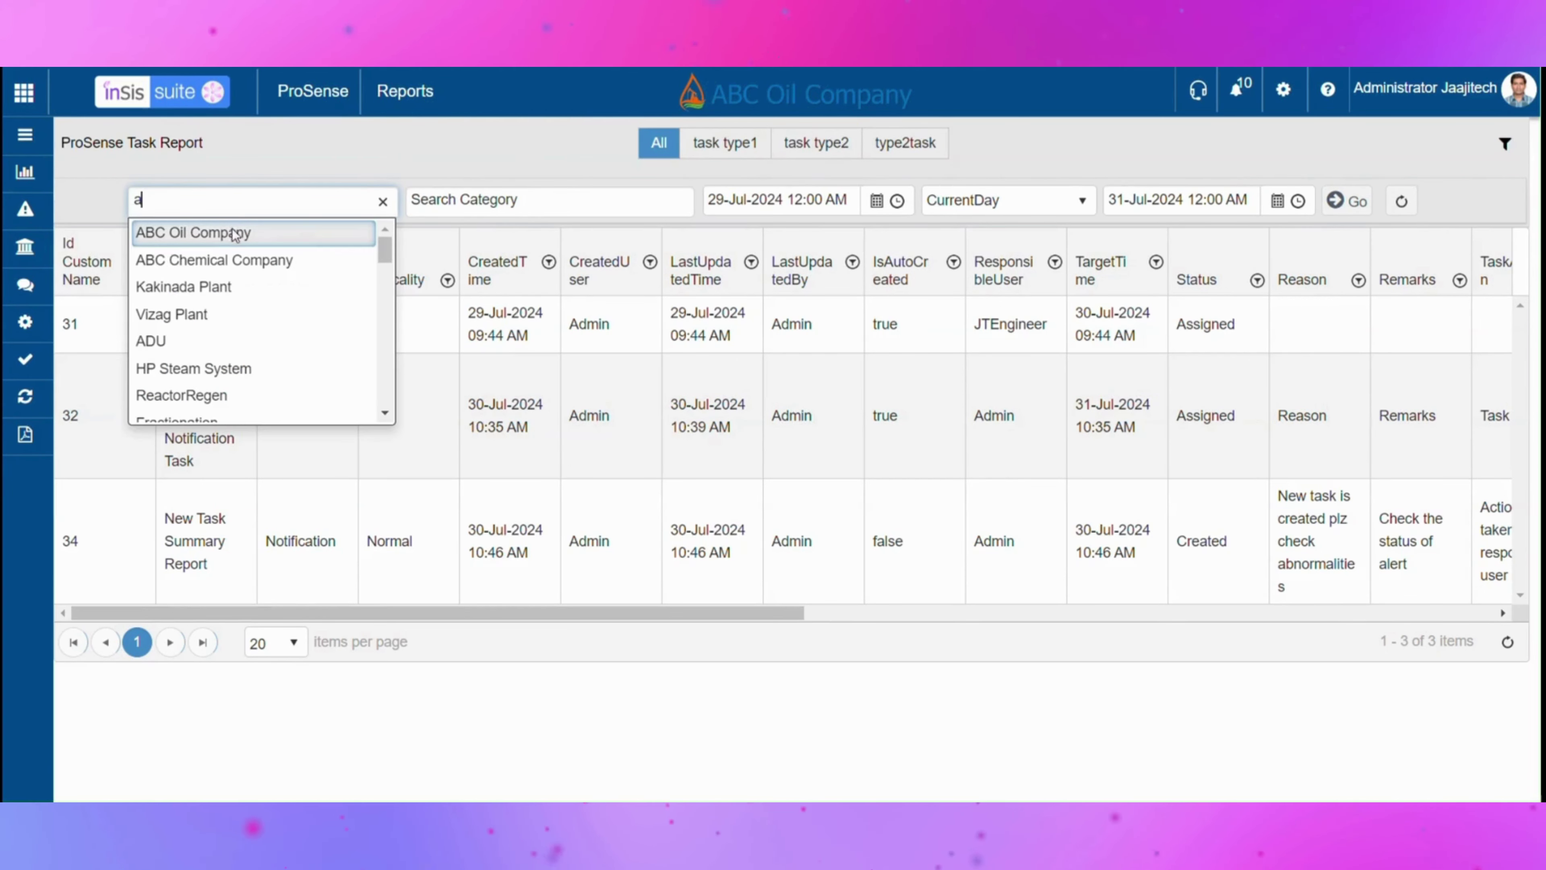
pyautogui.click(228, 256)
pyautogui.click(521, 205)
pyautogui.write('a')
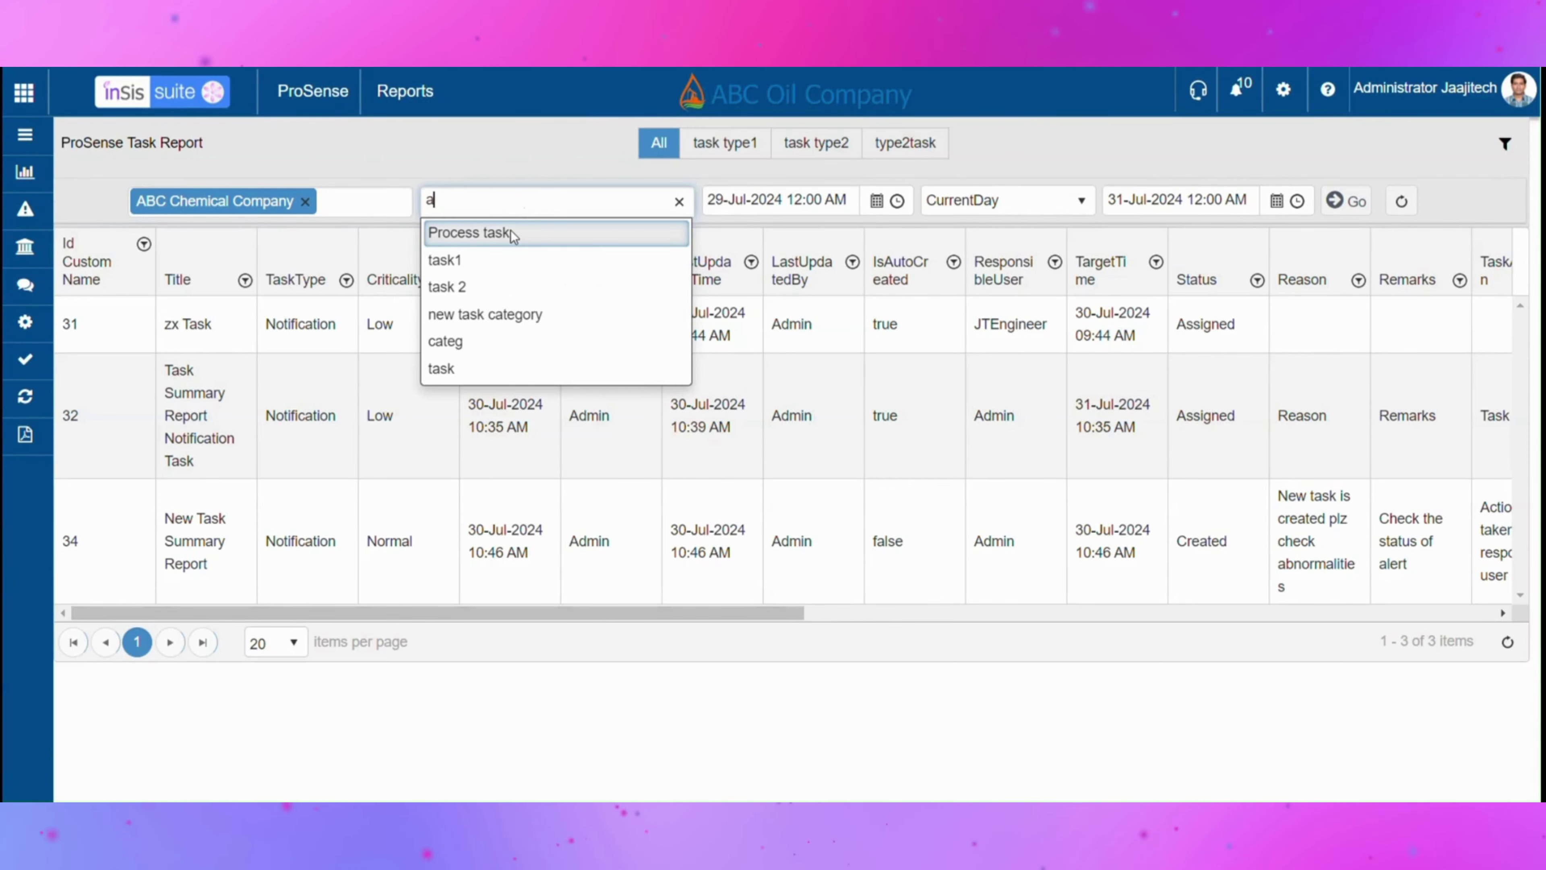
pyautogui.click(513, 234)
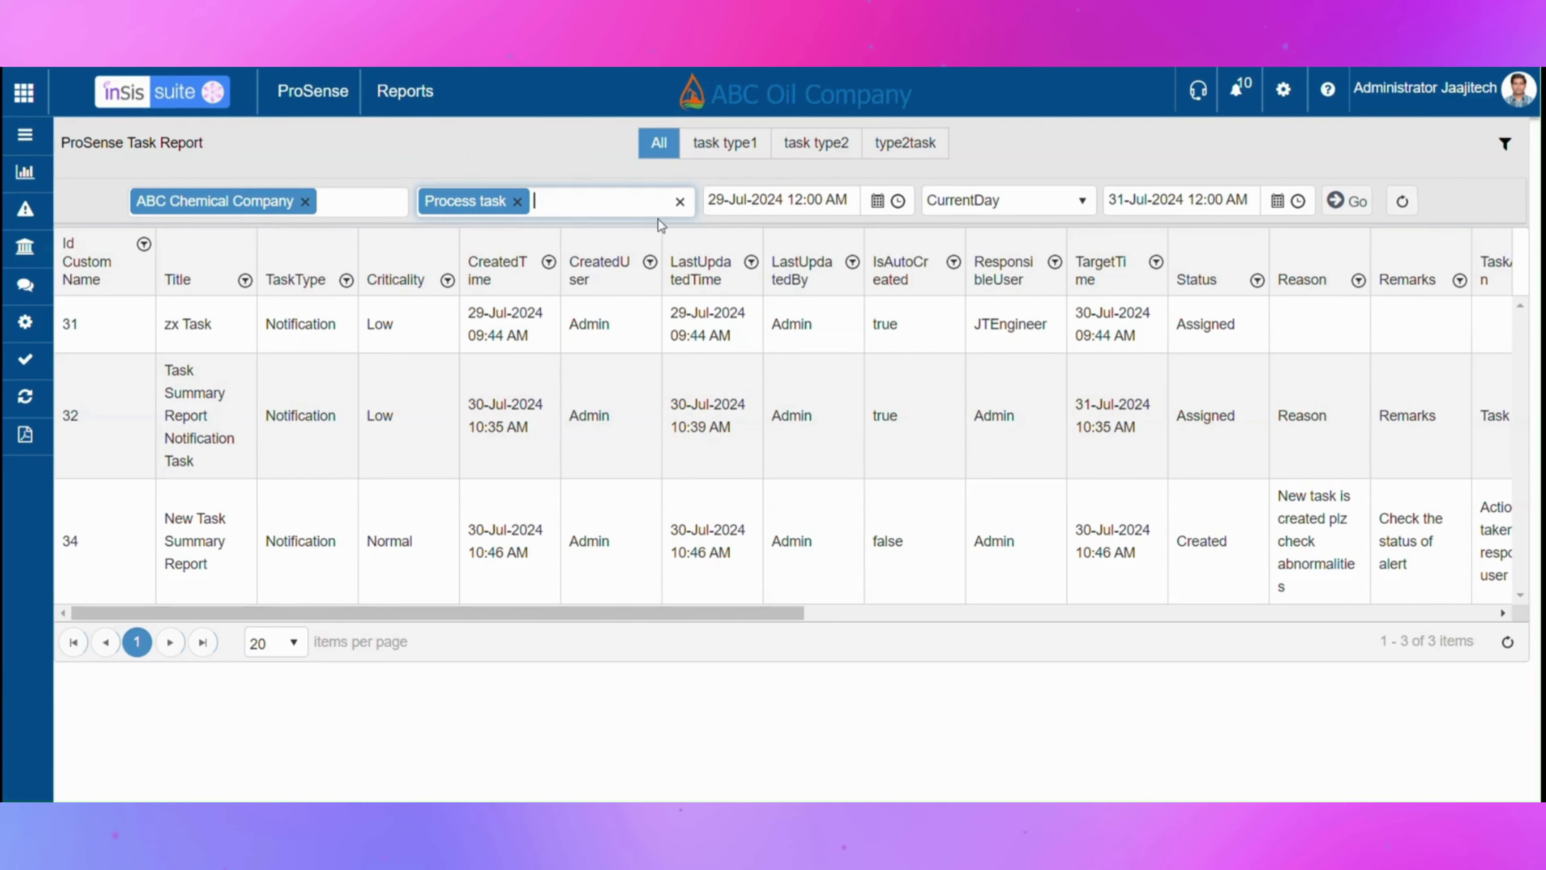
# Set the report's time base to CurrentMonth and apply the filters
pyautogui.click(956, 209)
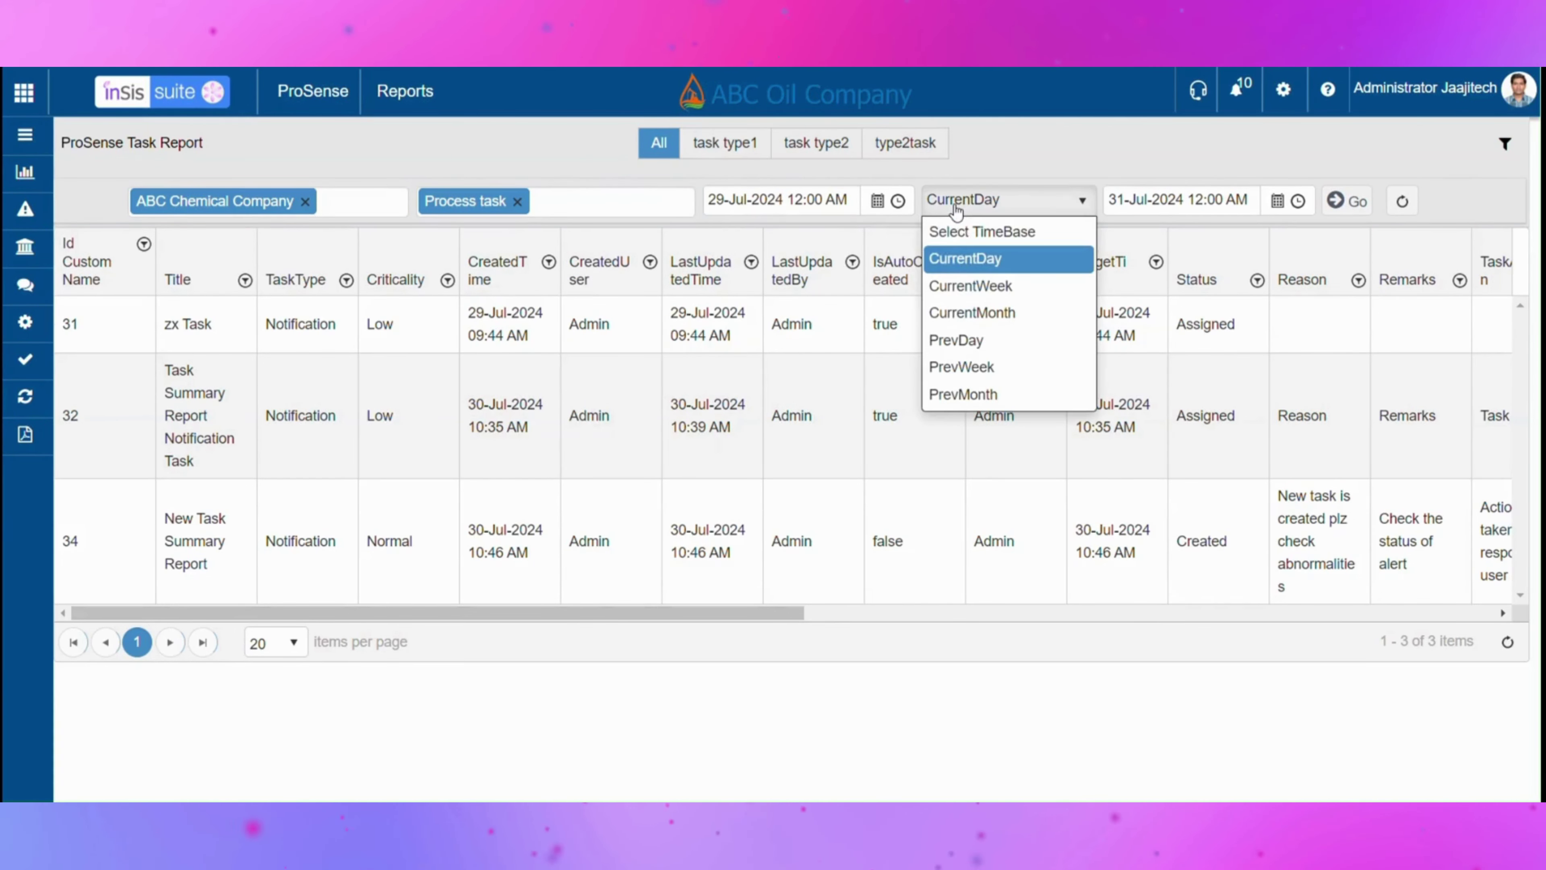
pyautogui.click(972, 313)
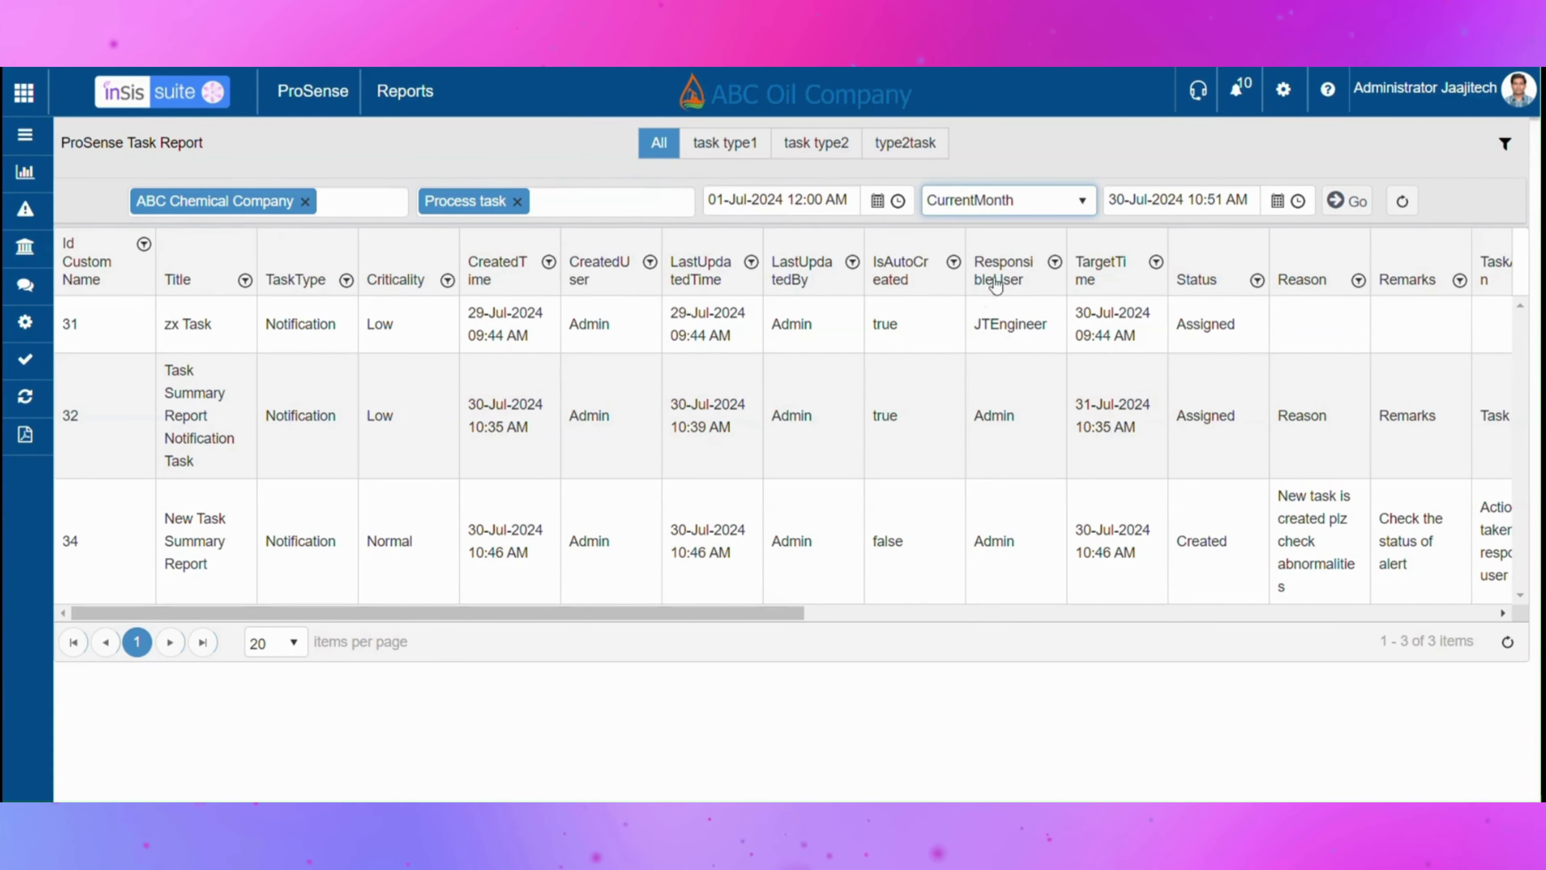
pyautogui.click(1347, 201)
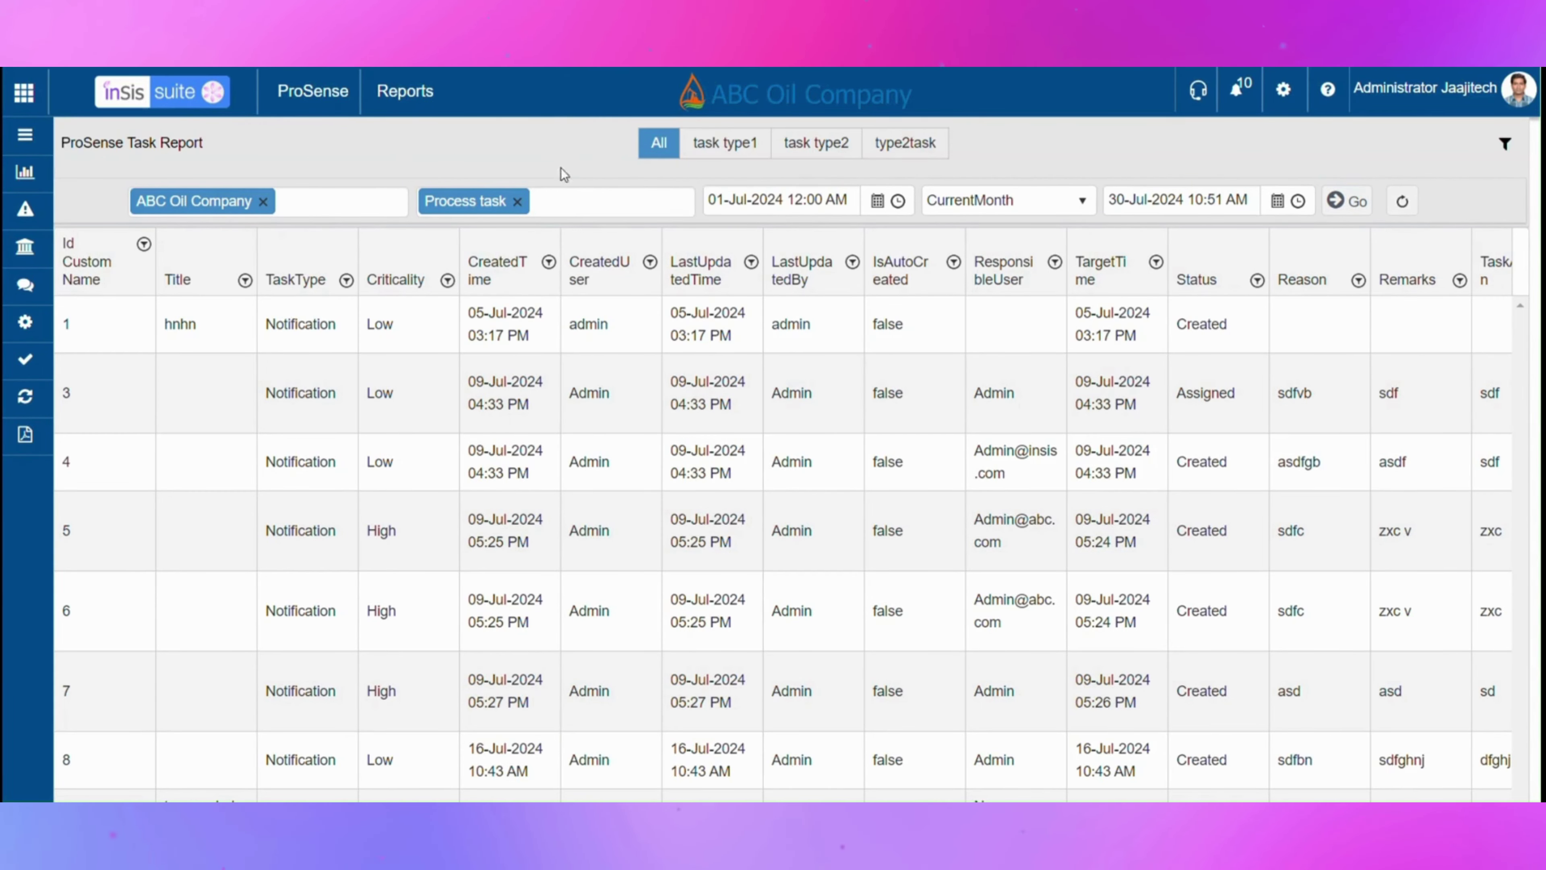
# Open the details of the task titled hnhn from the report and save the task
pyautogui.doubleClick(600, 331)
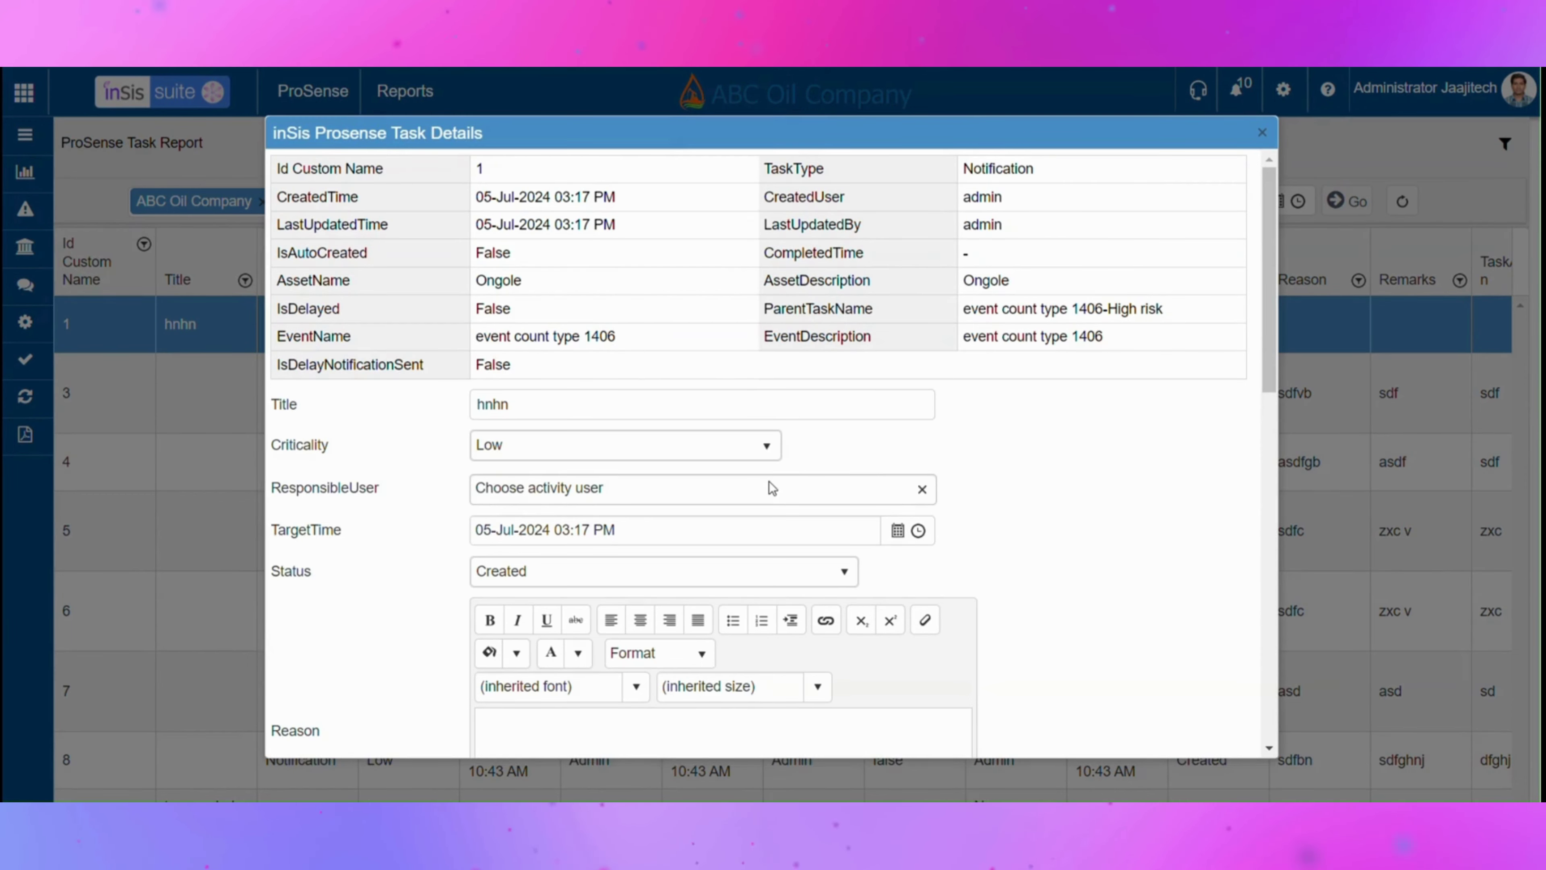
pyautogui.scroll(-12, 772, 488)
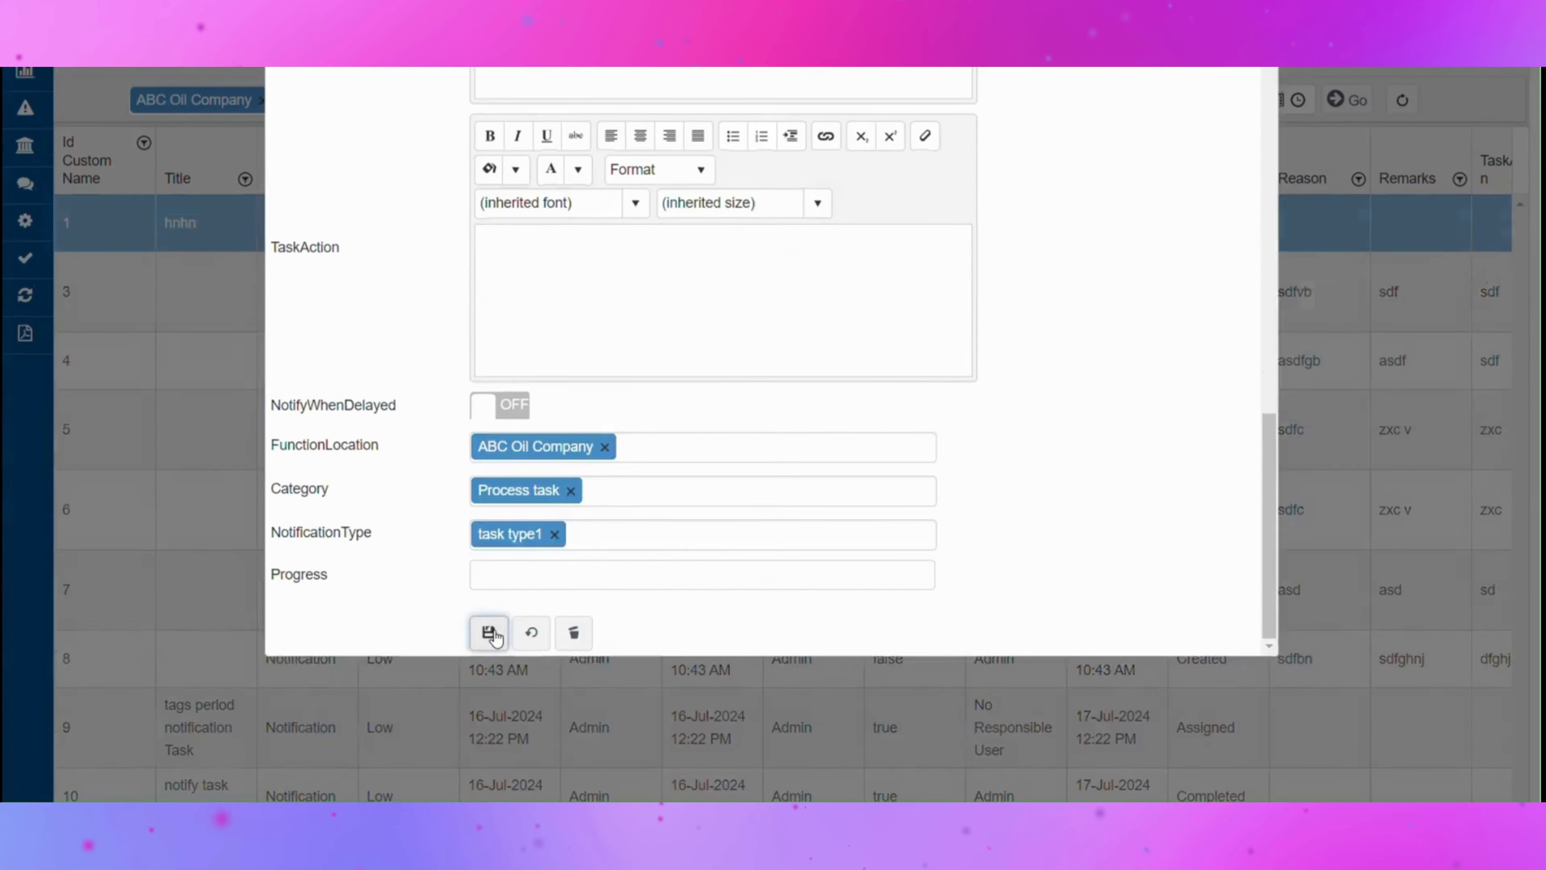
pyautogui.click(489, 634)
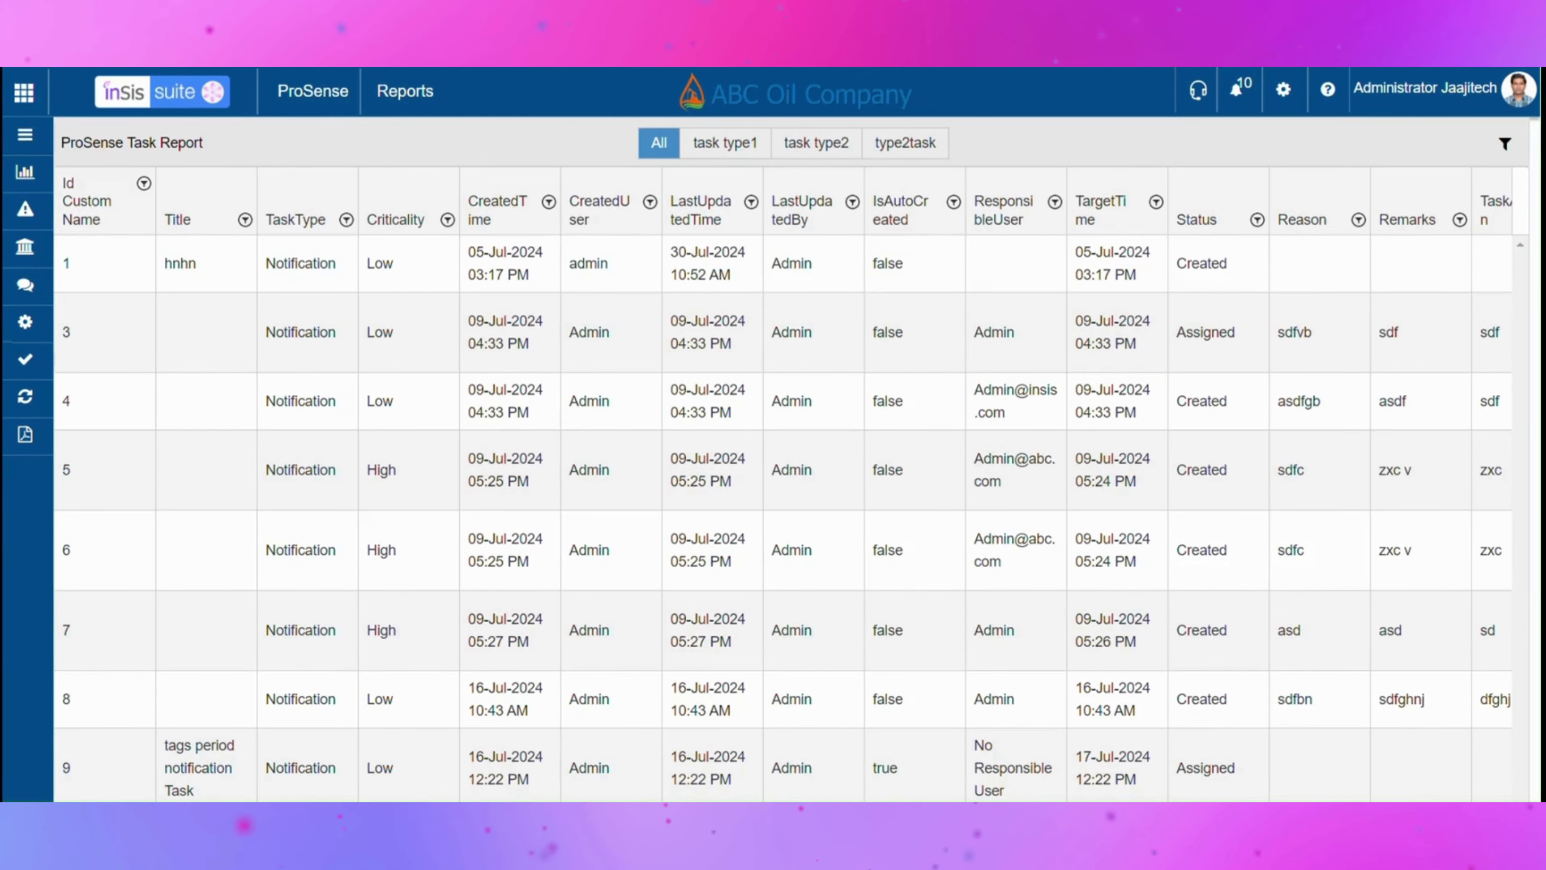
# Create a Task Notification category named "Task type notification" with the same text as its description
pyautogui.click(24, 322)
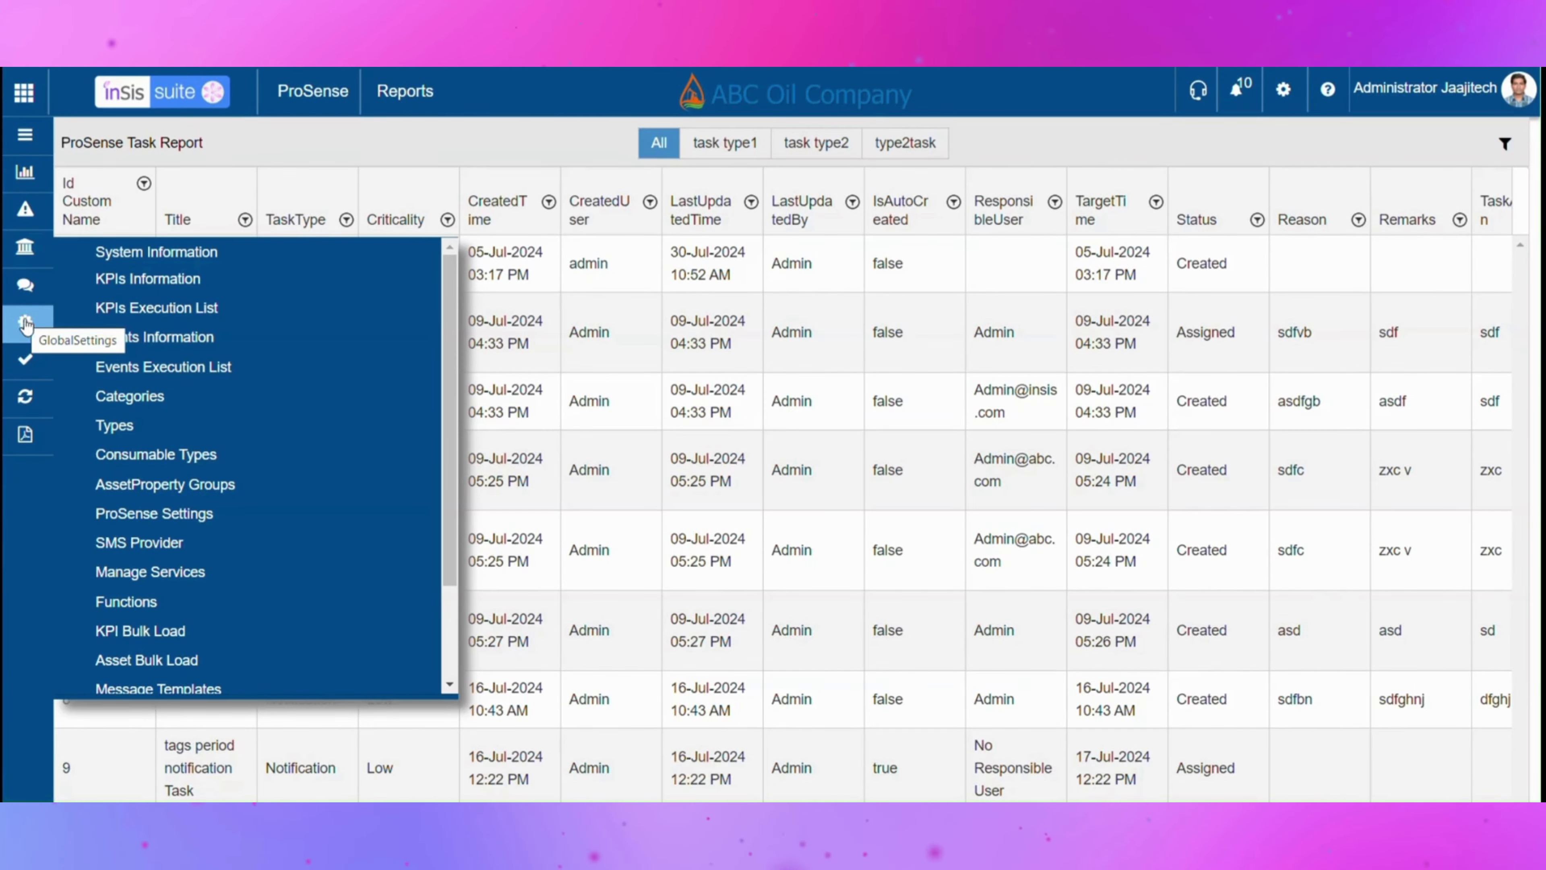
pyautogui.click(110, 399)
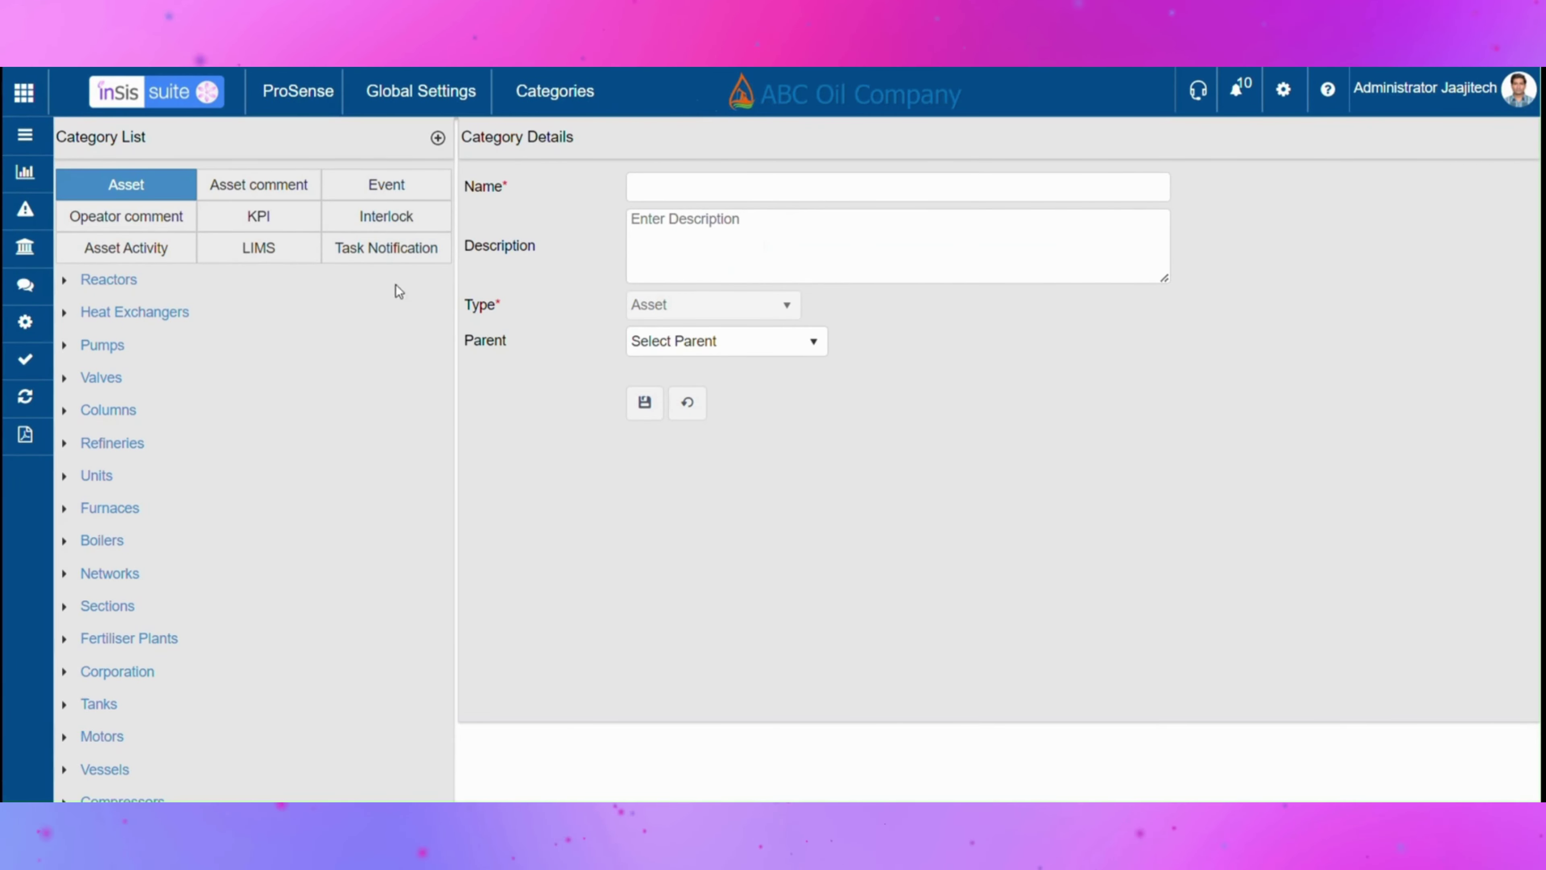
pyautogui.click(395, 263)
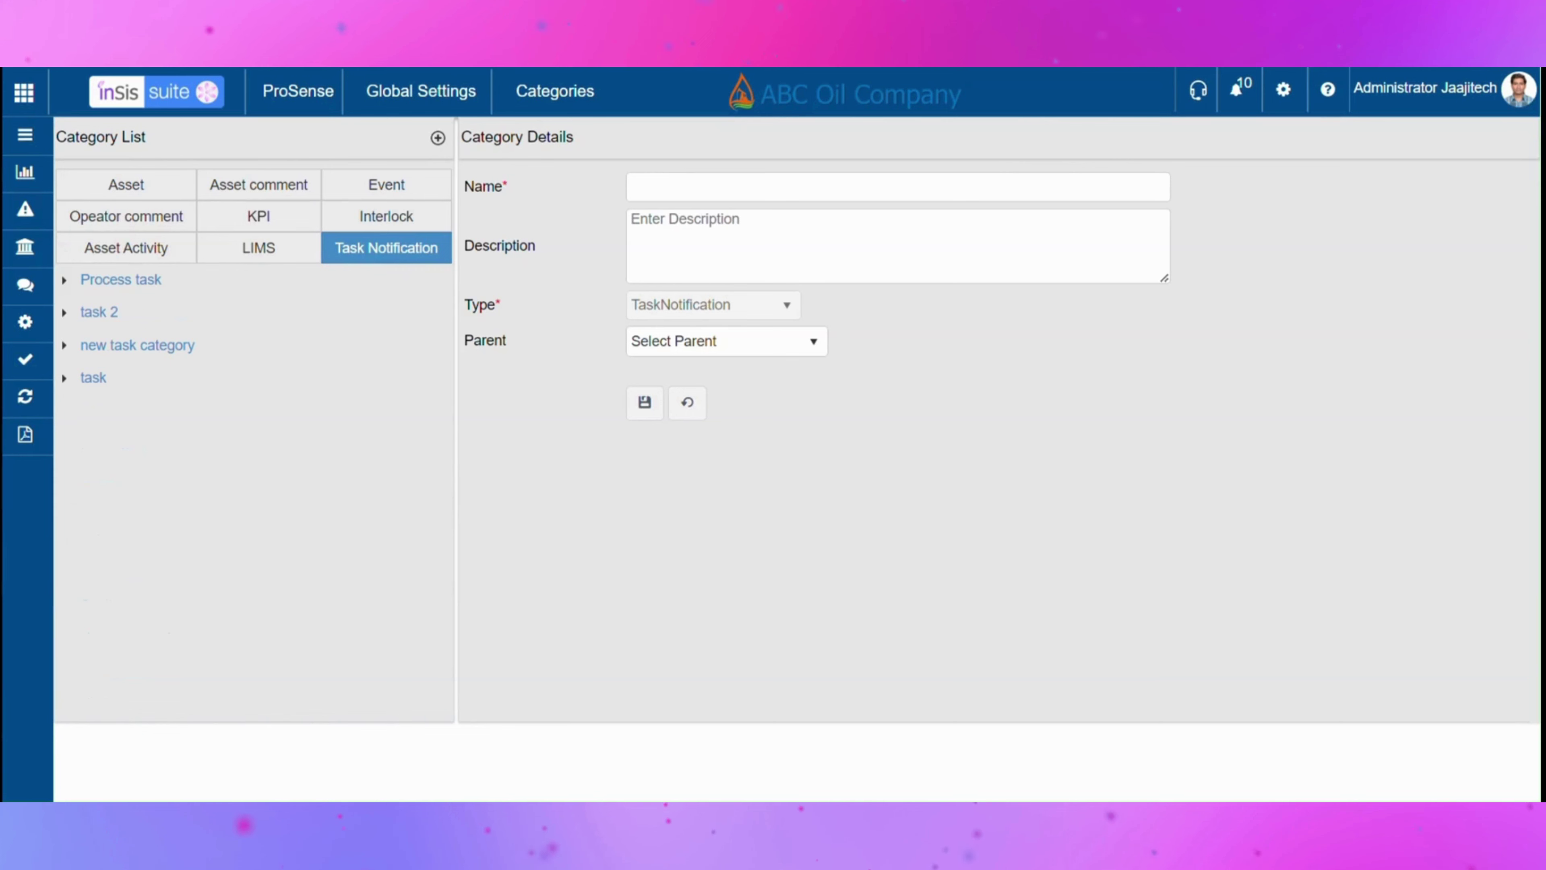
pyautogui.click(733, 186)
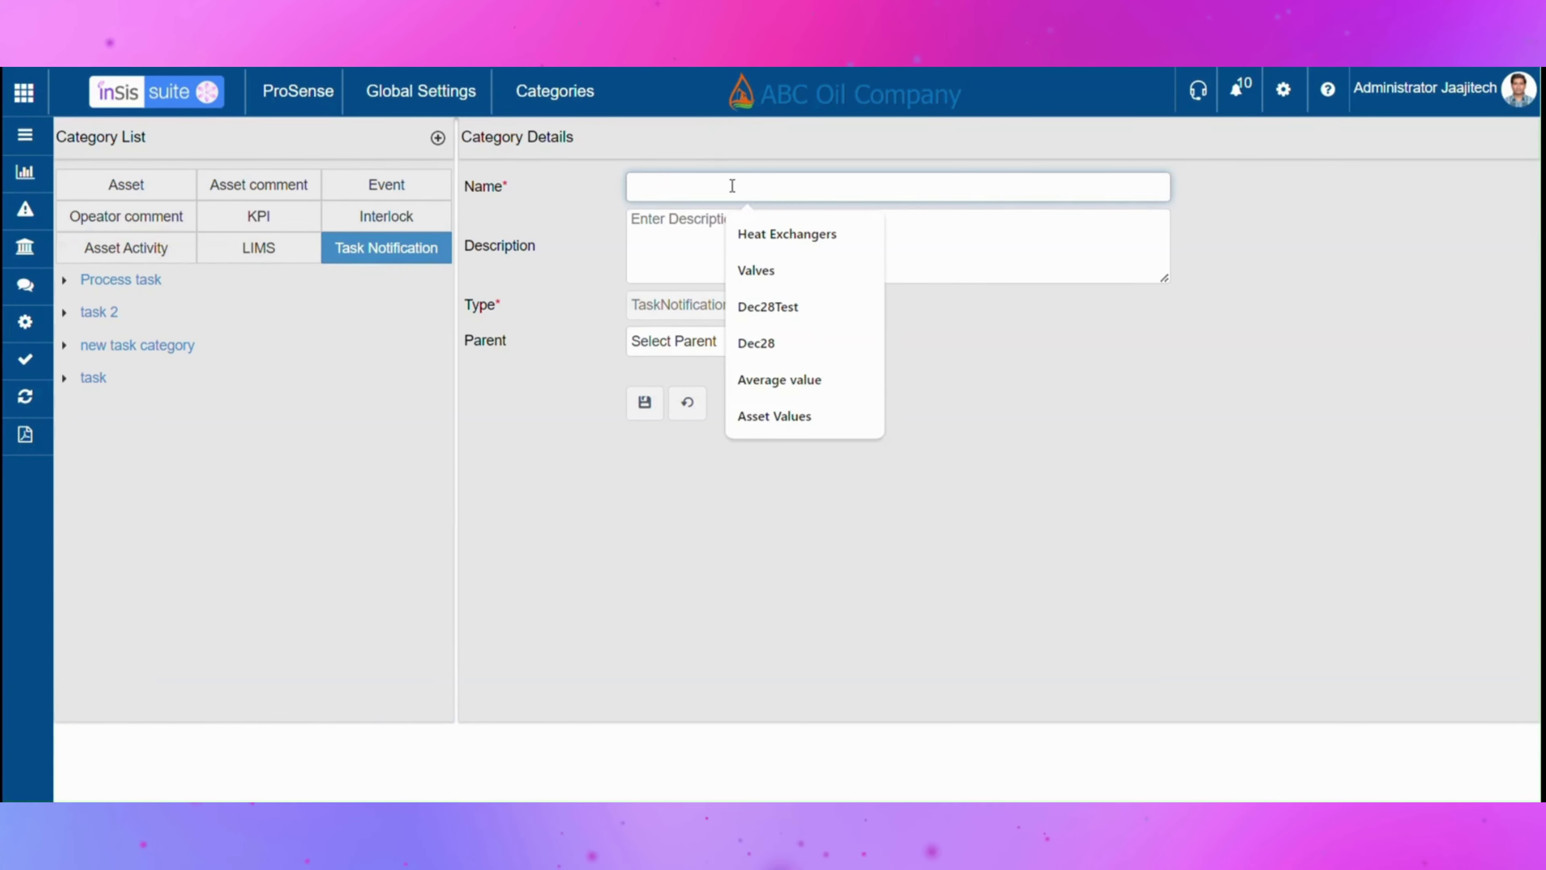
pyautogui.write('Task type notification')
pyautogui.click(714, 249)
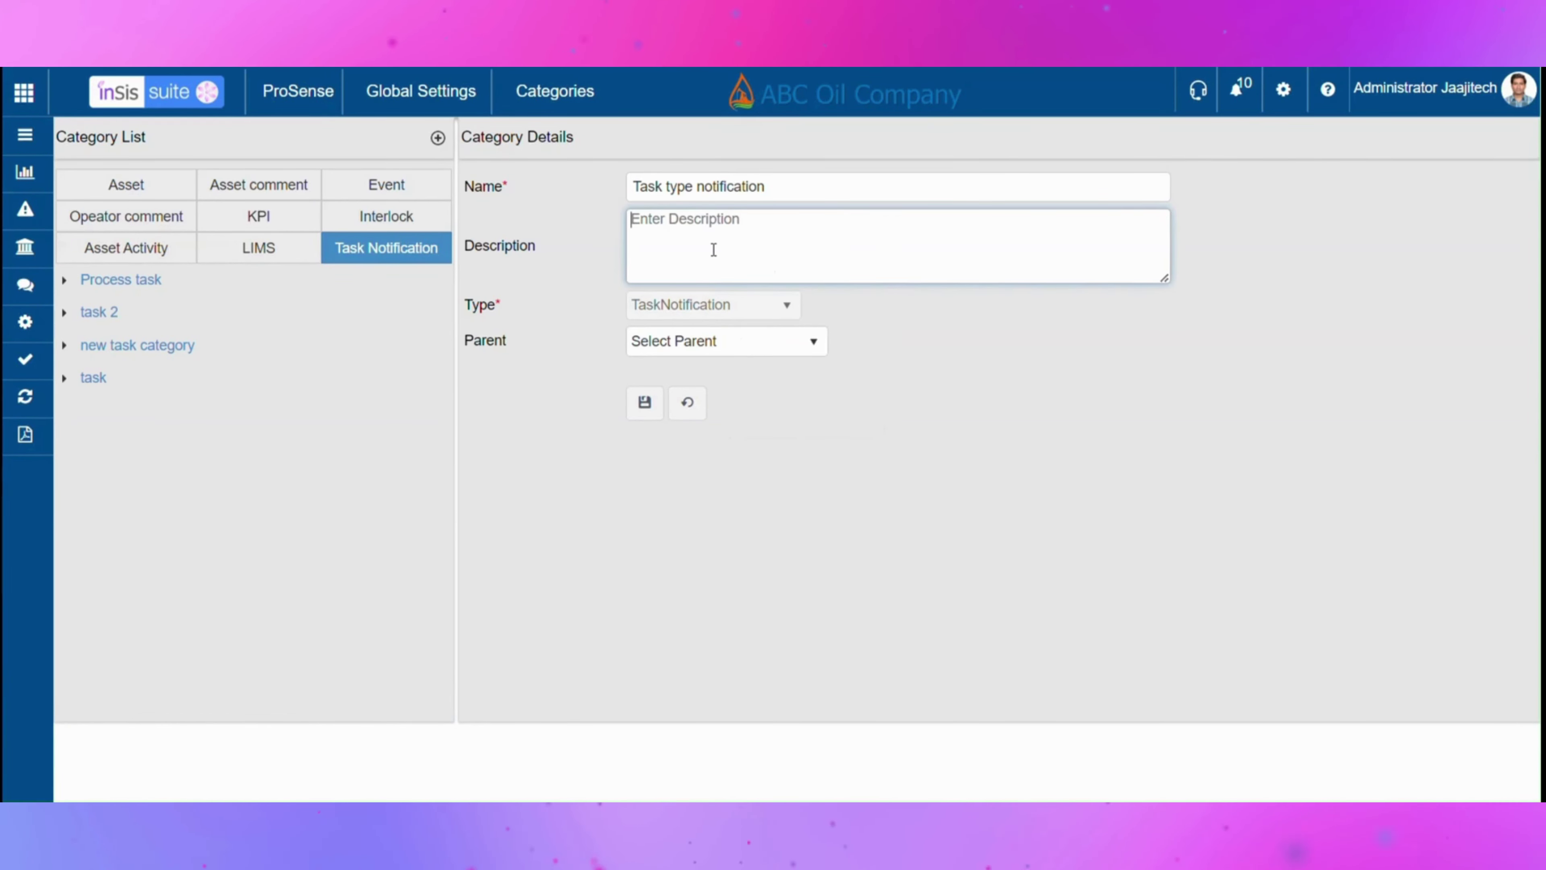
pyautogui.write('Task type notification')
pyautogui.click(722, 342)
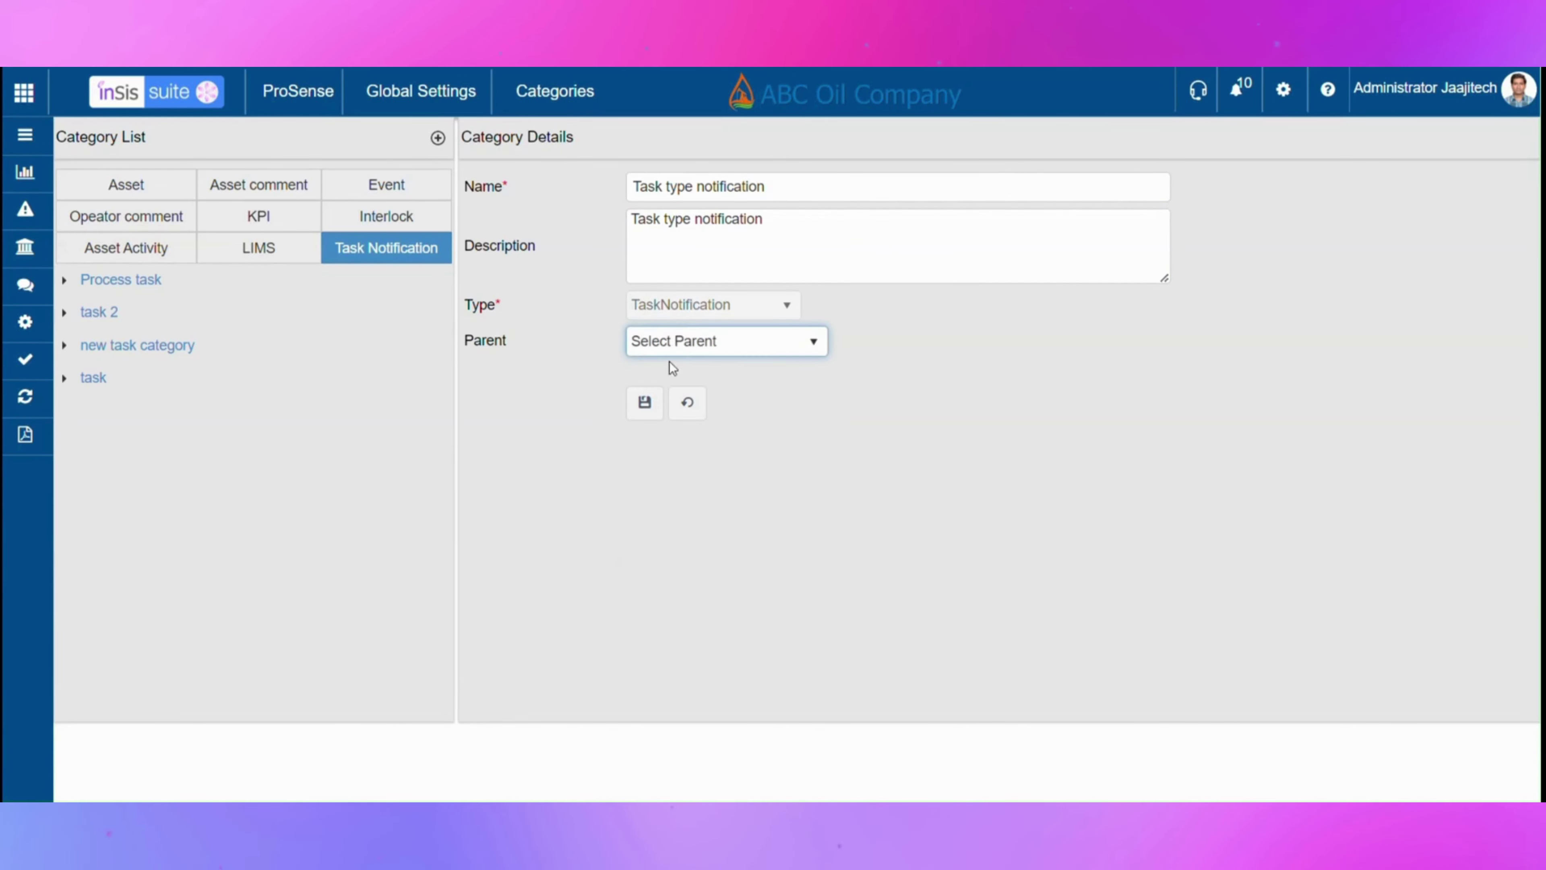
pyautogui.click(644, 402)
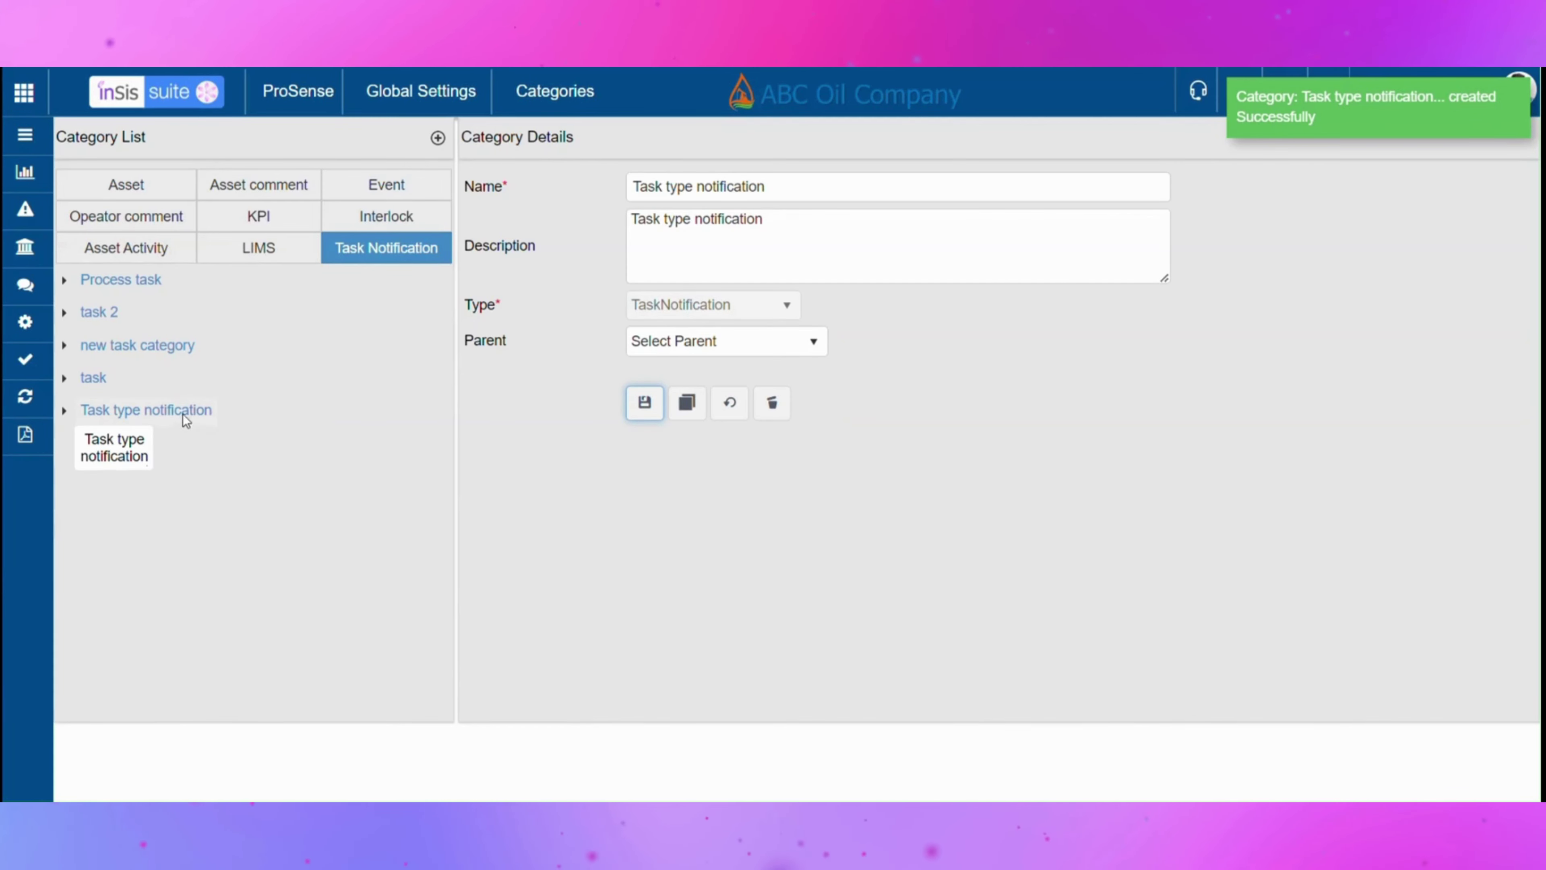
# Create a Task Notification custom type named "Task Custome type" with the same text as its description
pyautogui.click(35, 321)
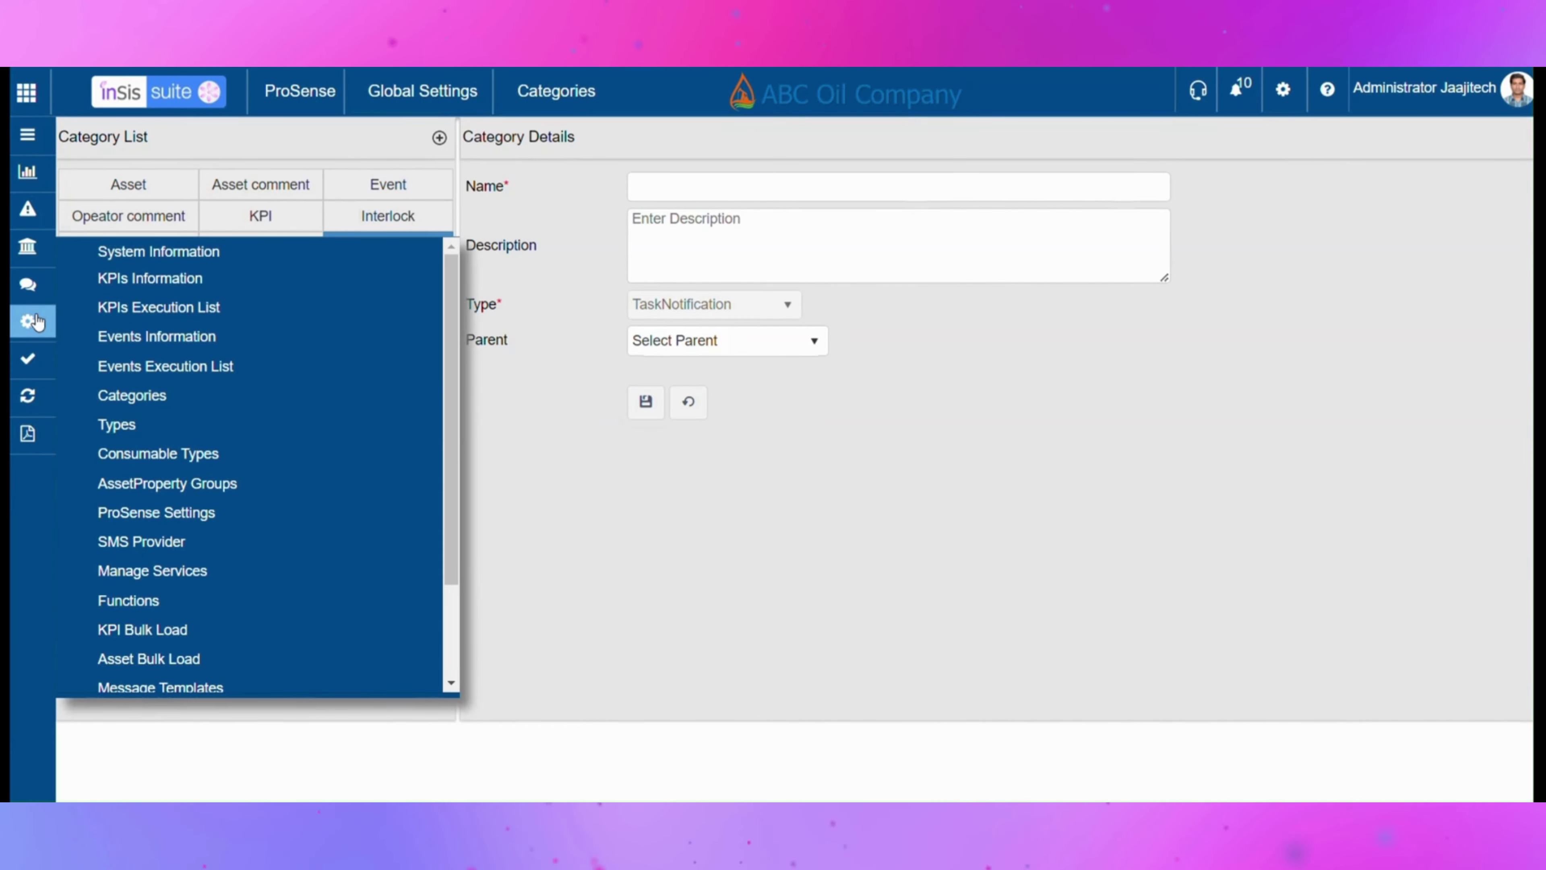
pyautogui.click(122, 425)
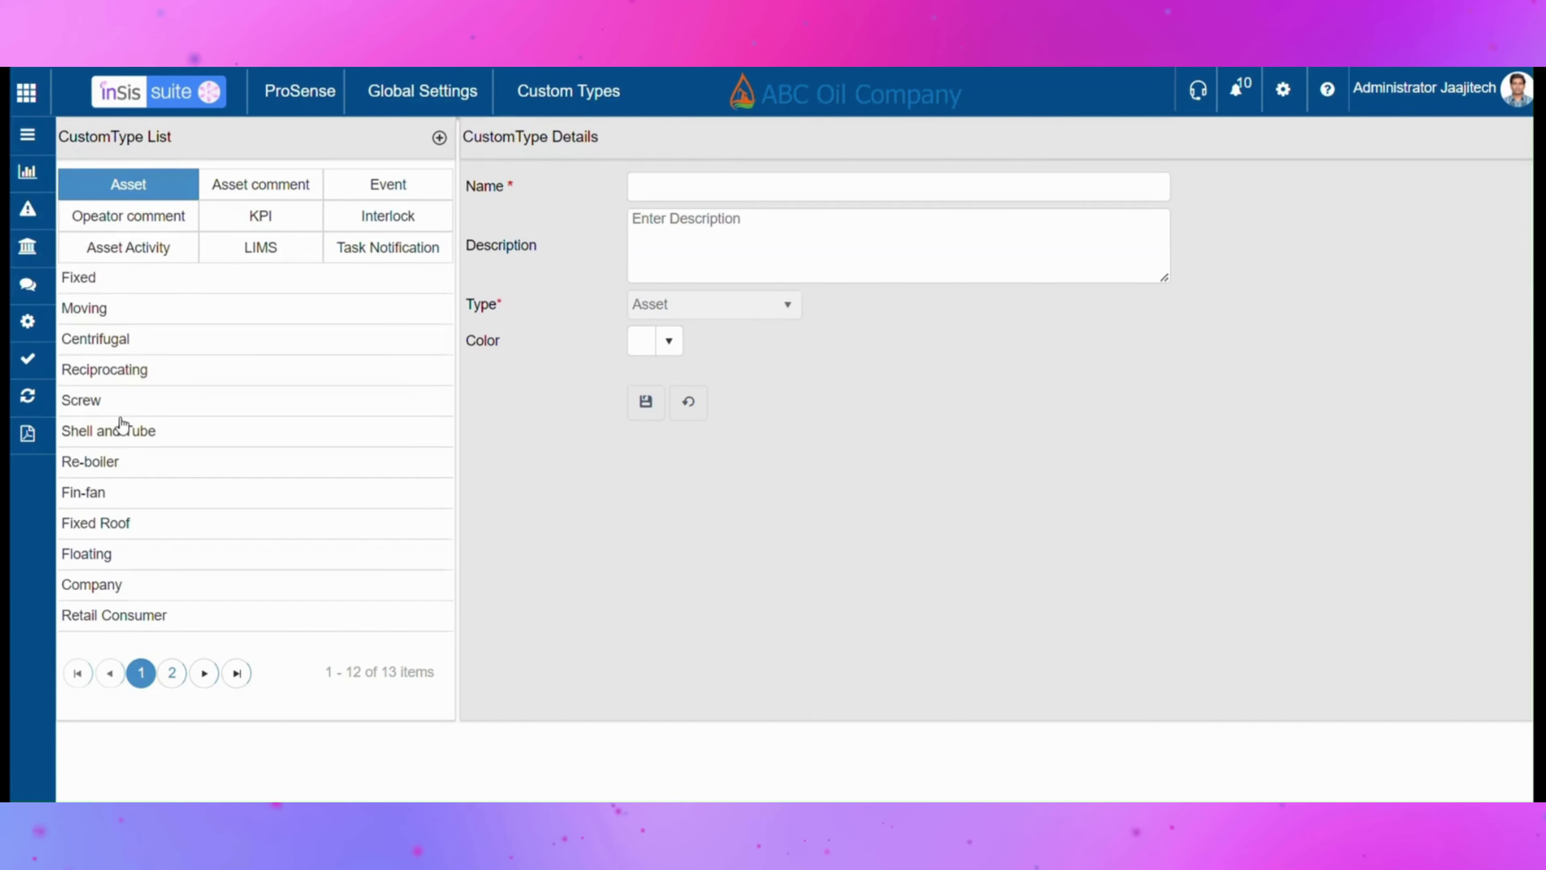
pyautogui.click(397, 249)
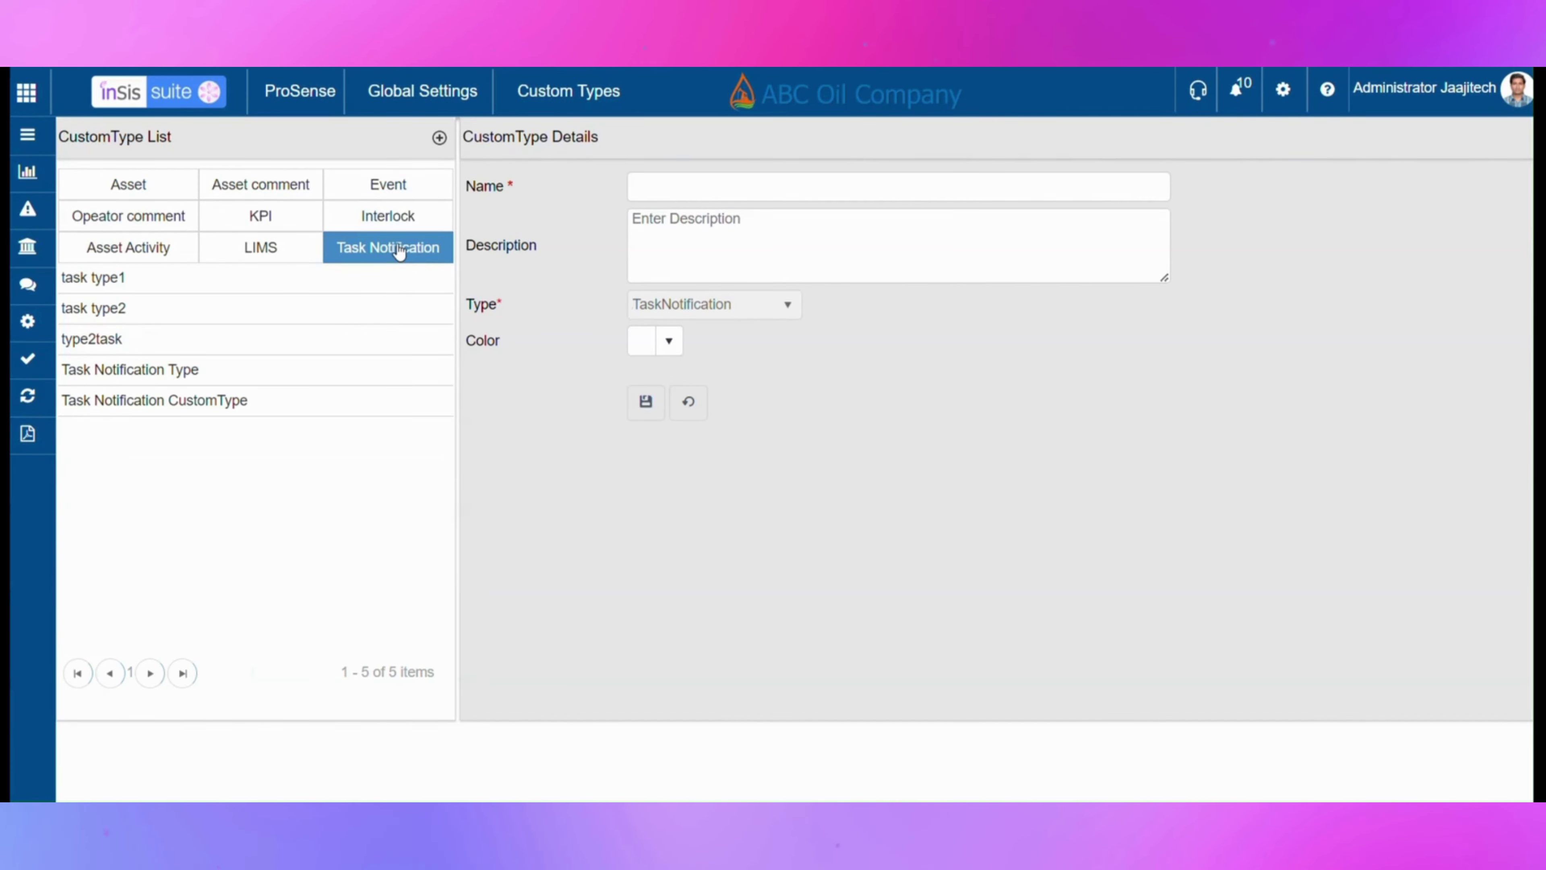
pyautogui.click(670, 187)
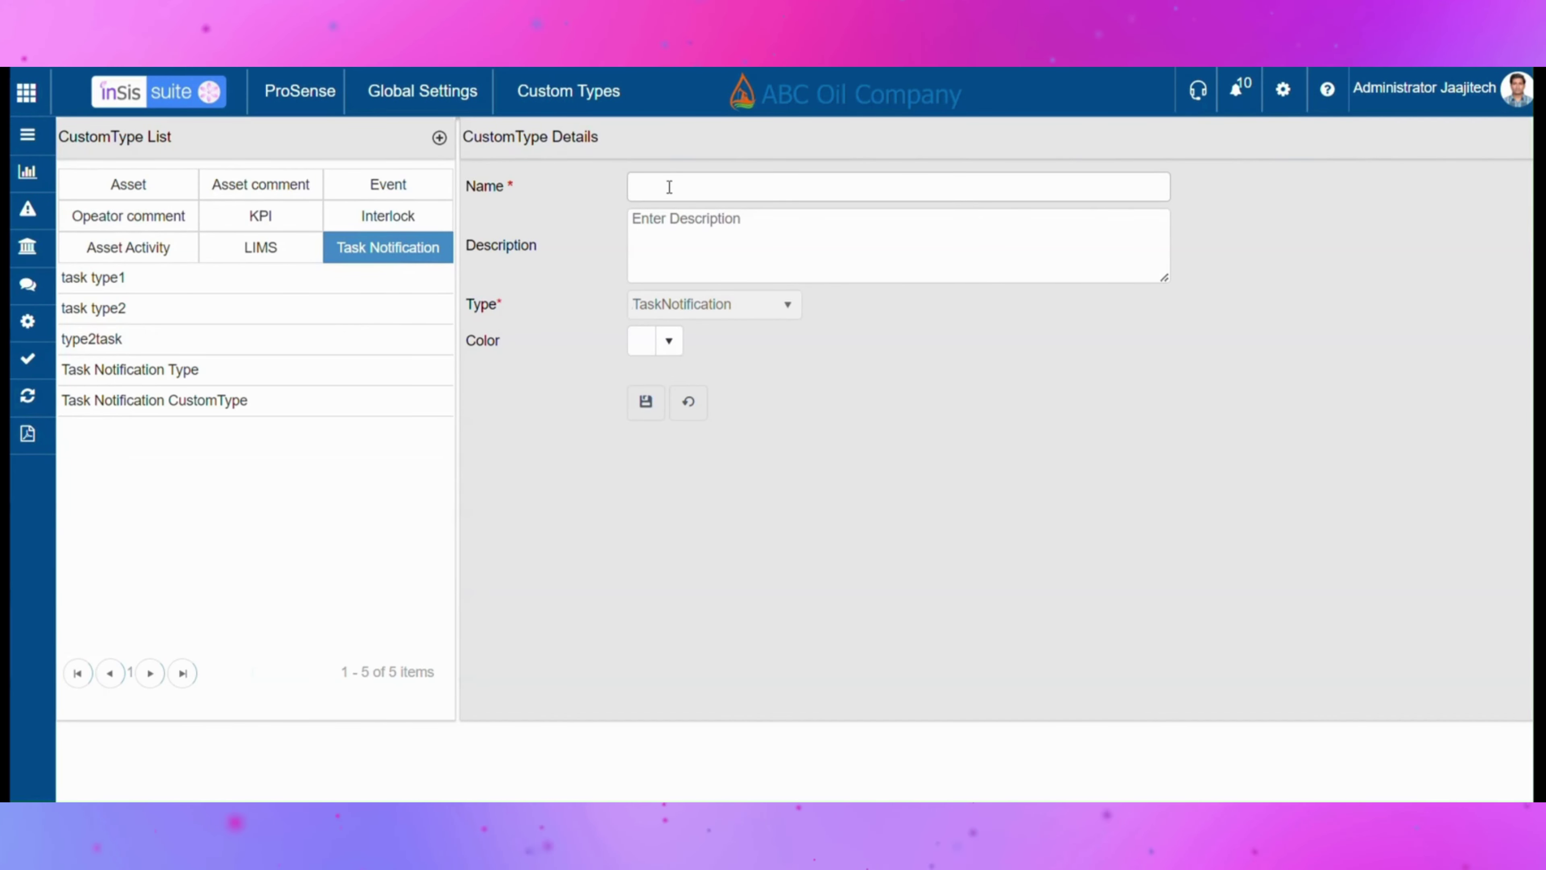
pyautogui.click(705, 183)
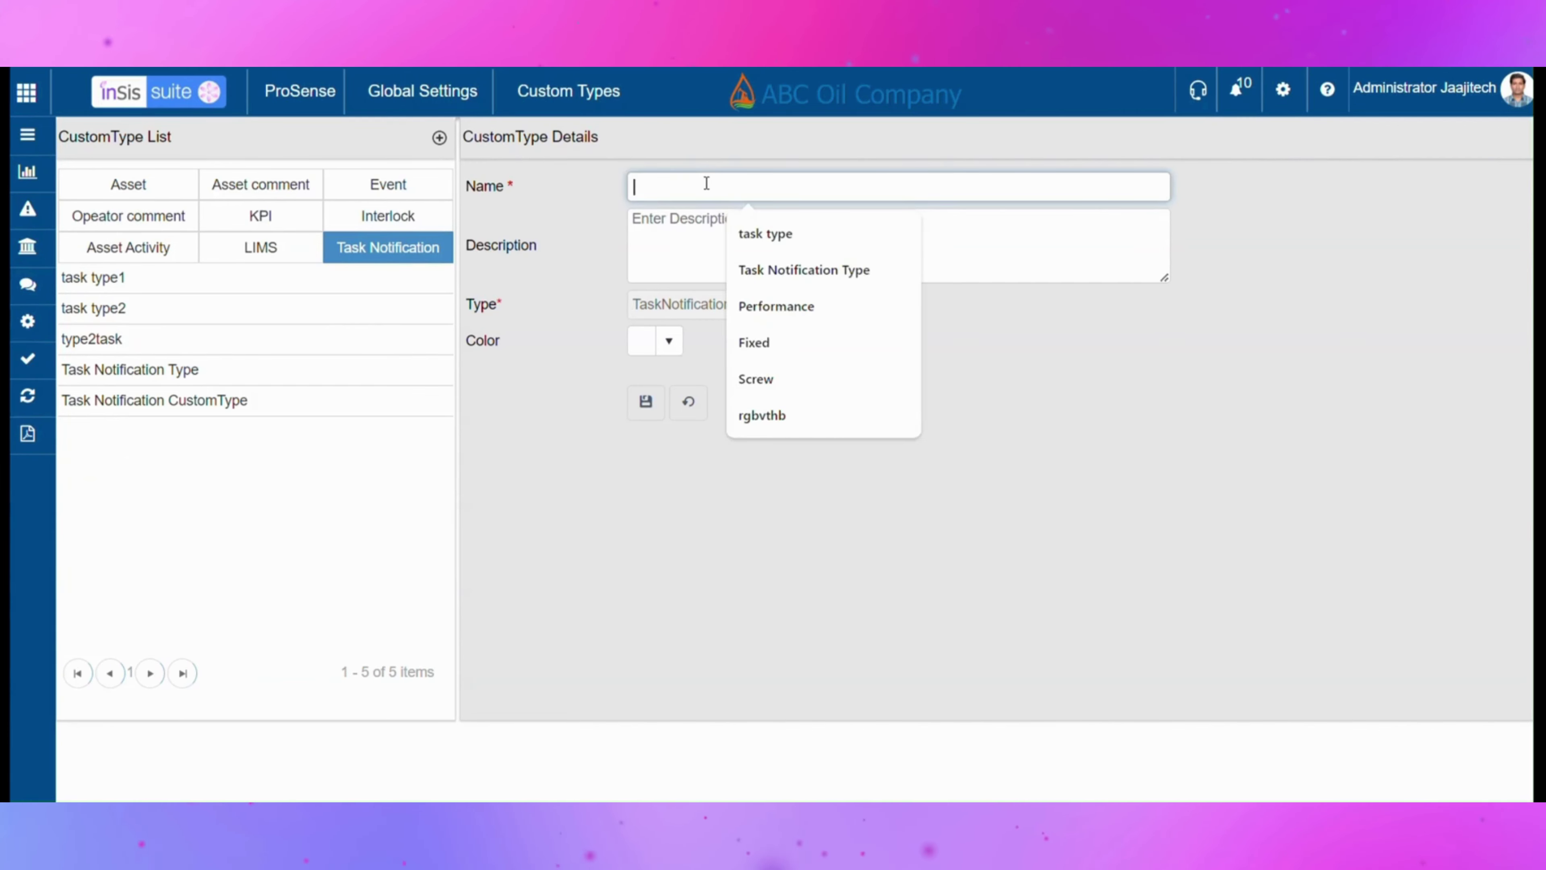
pyautogui.write('Task Custome type')
pyautogui.click(706, 217)
pyautogui.write('Task Custome type')
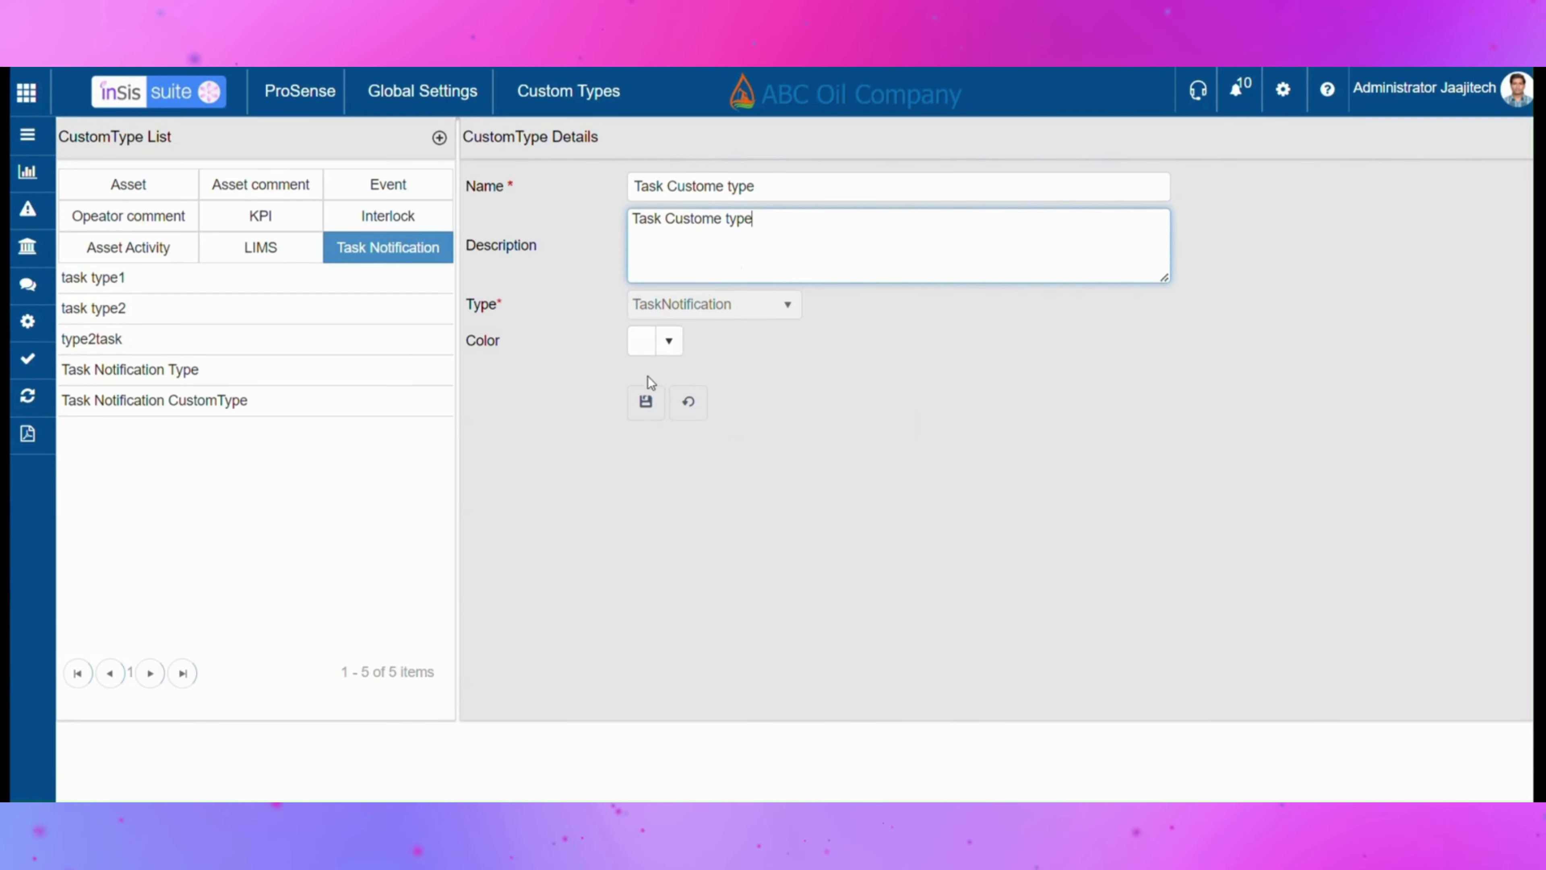
pyautogui.click(646, 401)
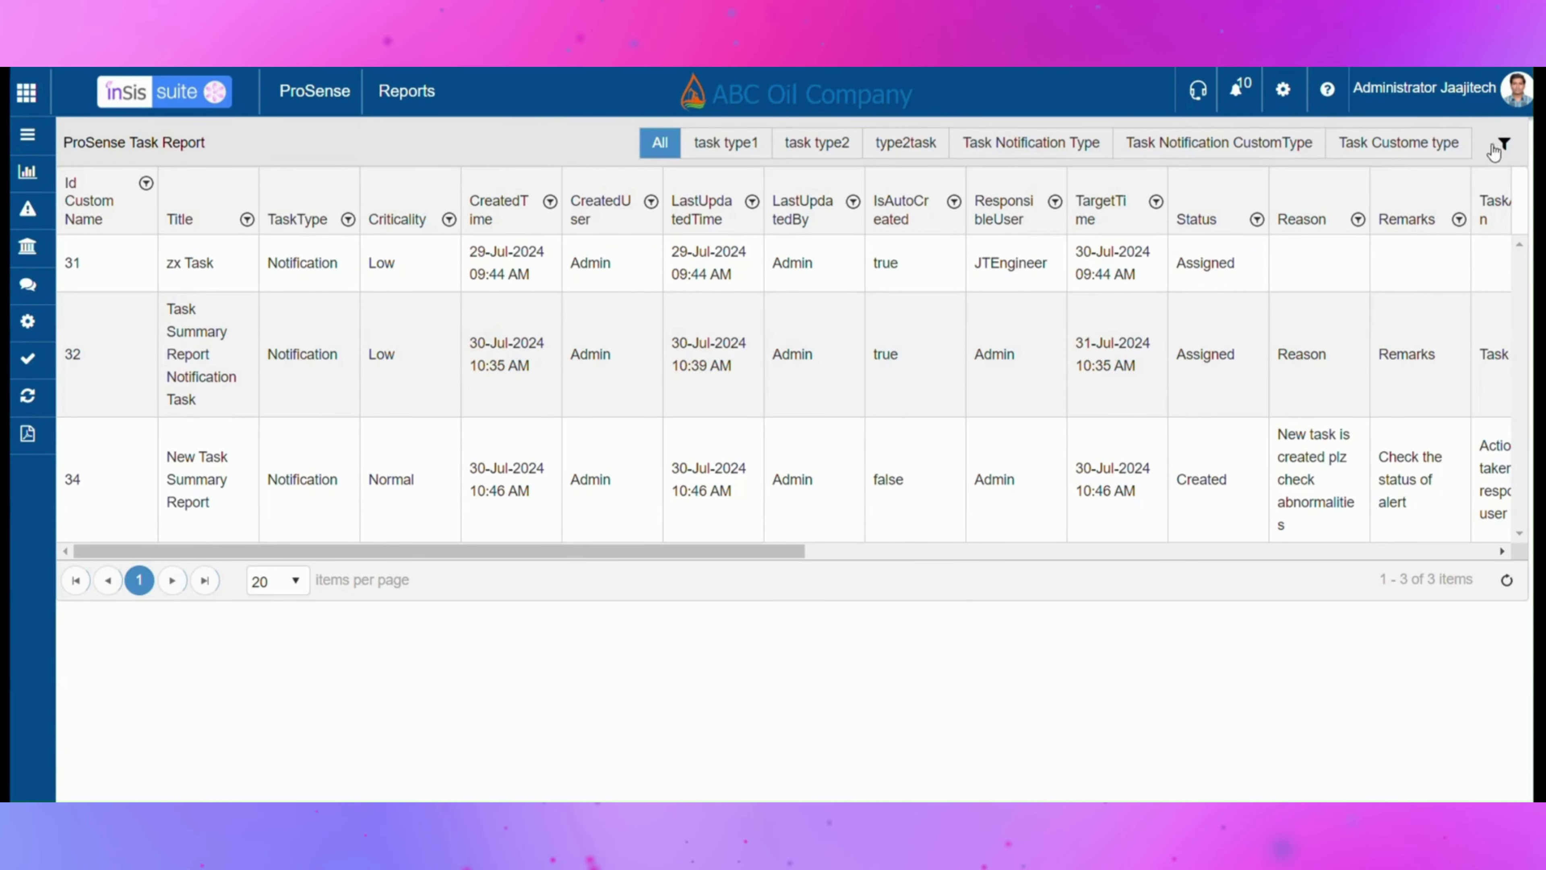
# In the ProSense Task Report filters, search the categories for "t" to check which ones are offered, leaving none selected
pyautogui.click(1505, 145)
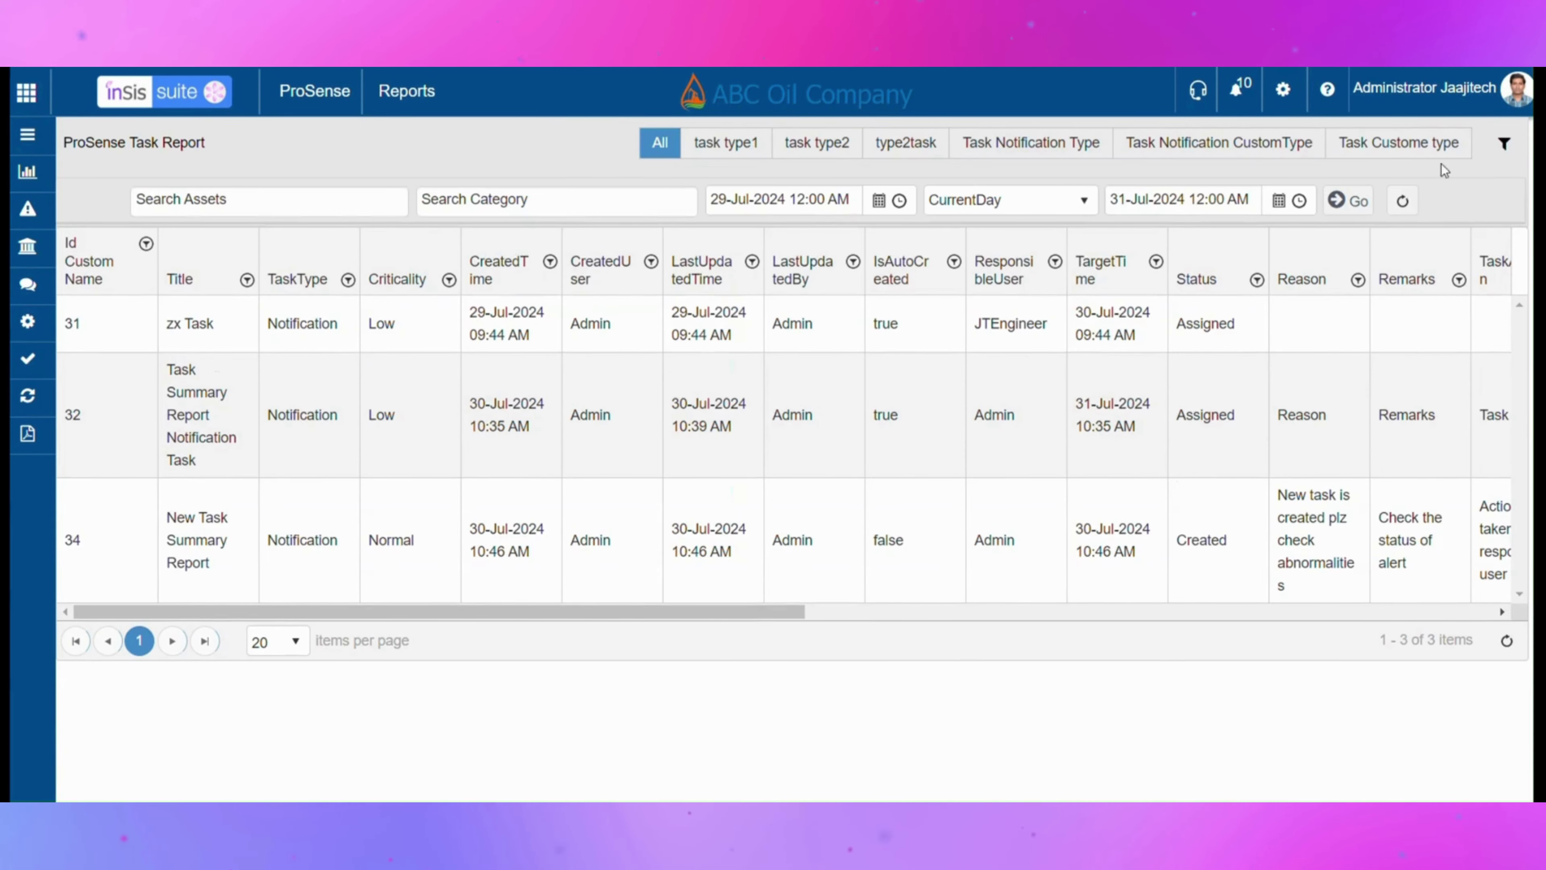
pyautogui.click(578, 201)
pyautogui.write('t')
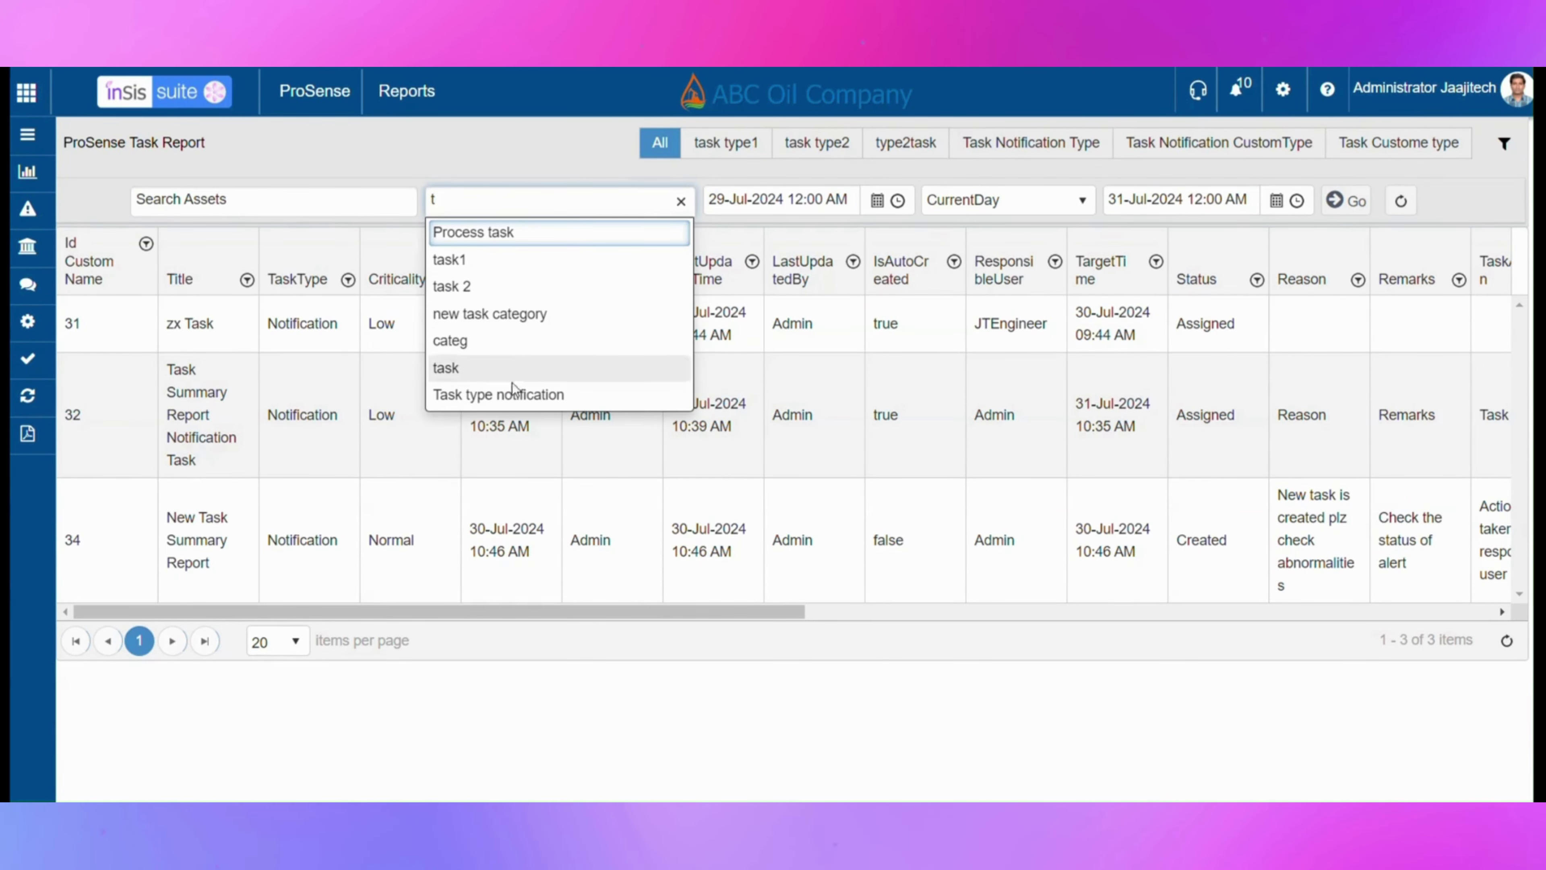
pyautogui.press('Escape')
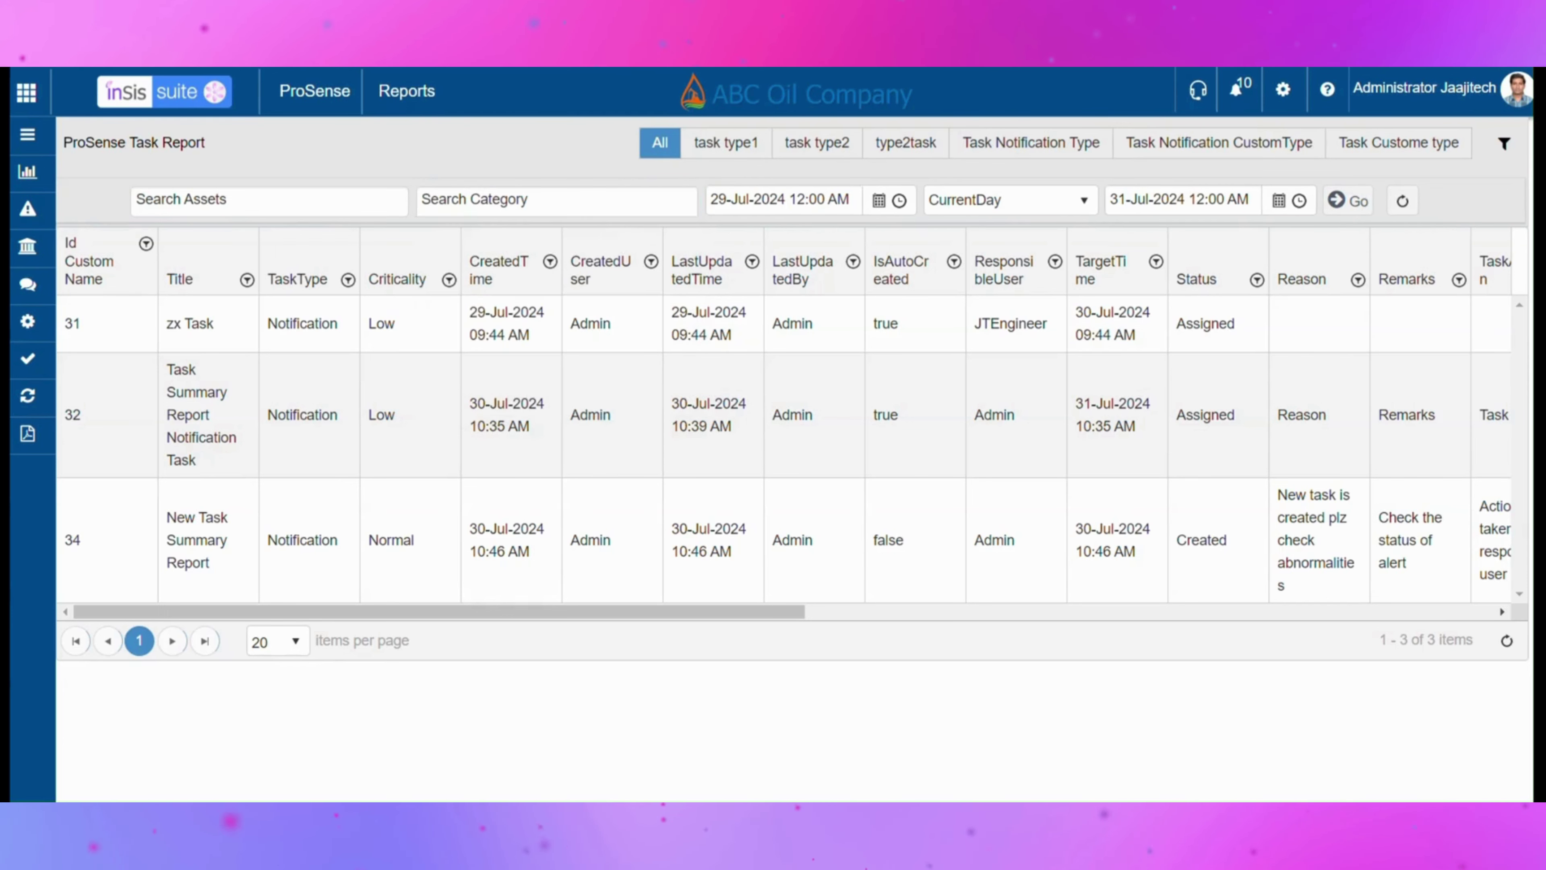